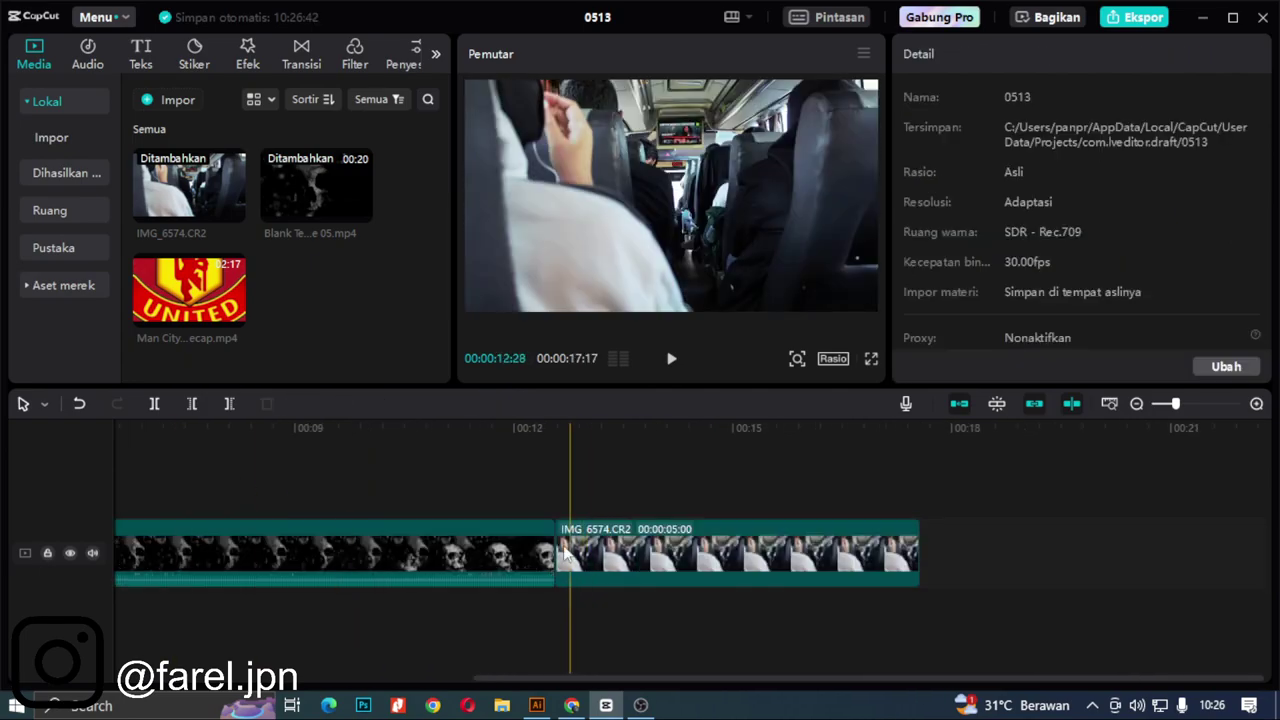
Step: Arrange the IMG_6574.CR2 photo first, trimmed to about 1 second, followed by the Blank Template 05.mp4 clip shortened to about 2 seconds
left_click_drag(556, 555, 61, 533)
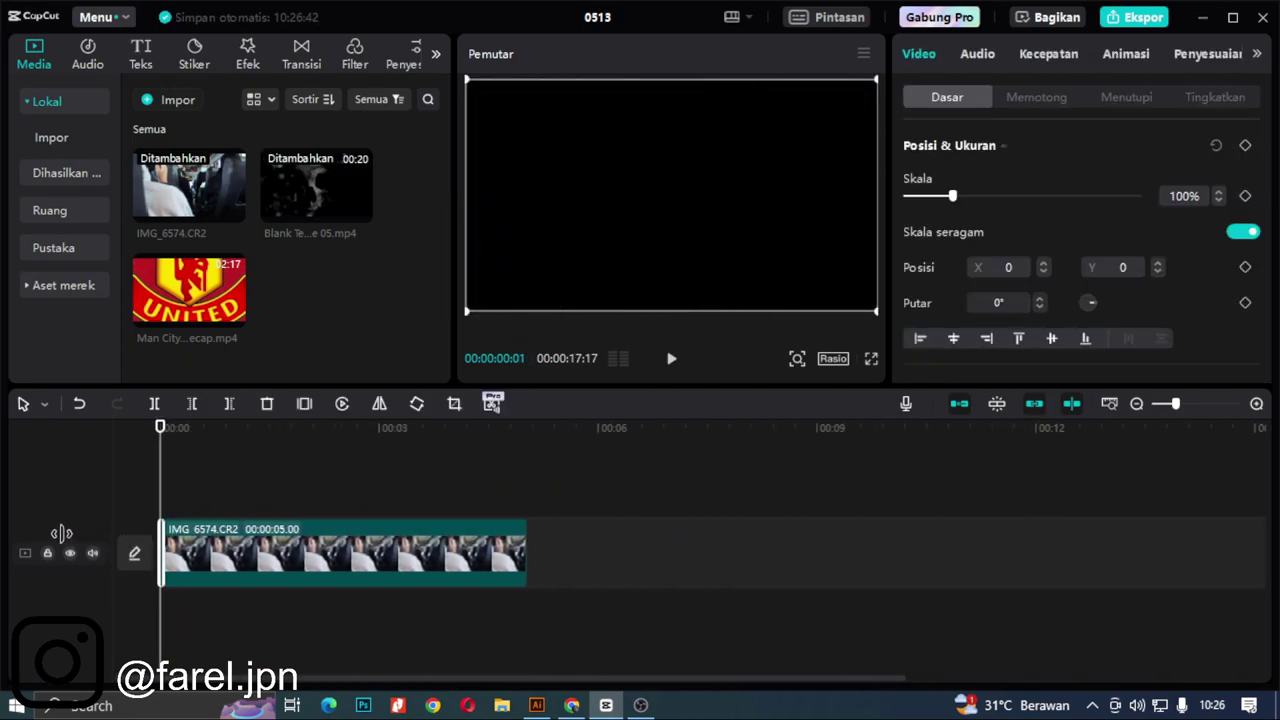
left_click_drag(172, 545, 630, 553)
left_click_drag(523, 553, 234, 553)
left_click(242, 499)
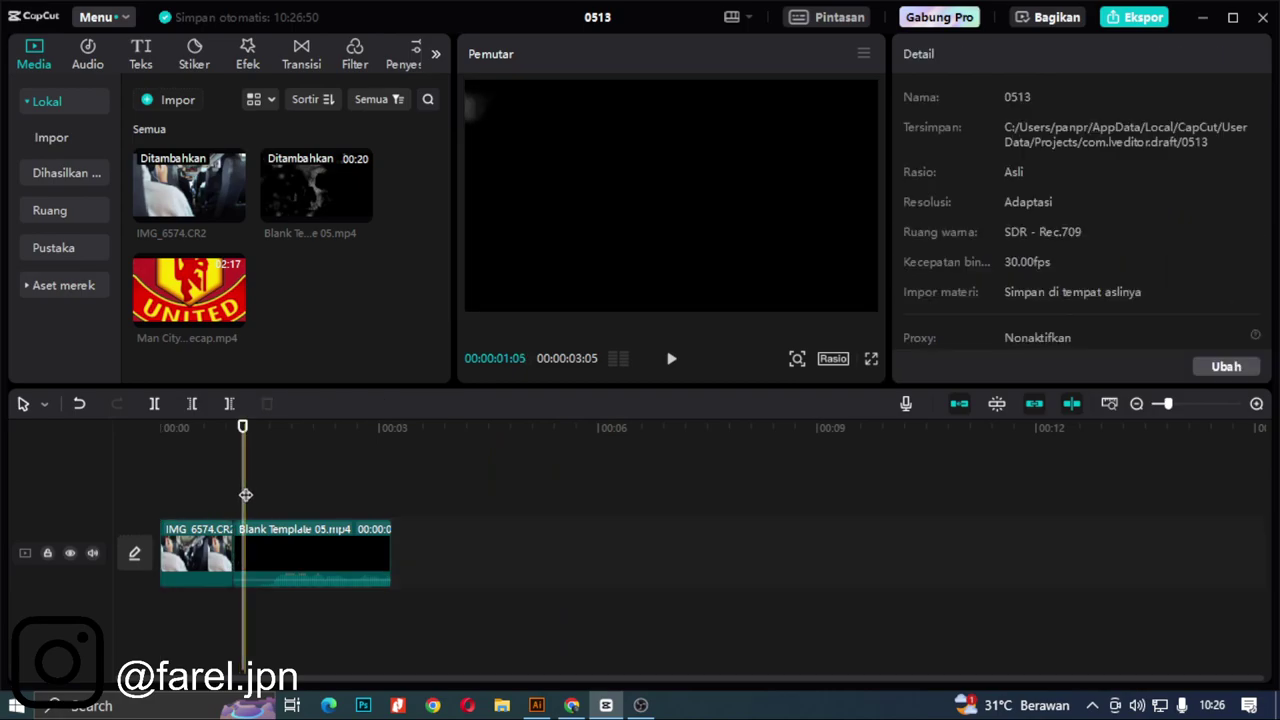
Step: Apply the fade-in entrance animation to the first IMG_6574.CR2 clip with a duration of 0.3 s
left_click(228, 553)
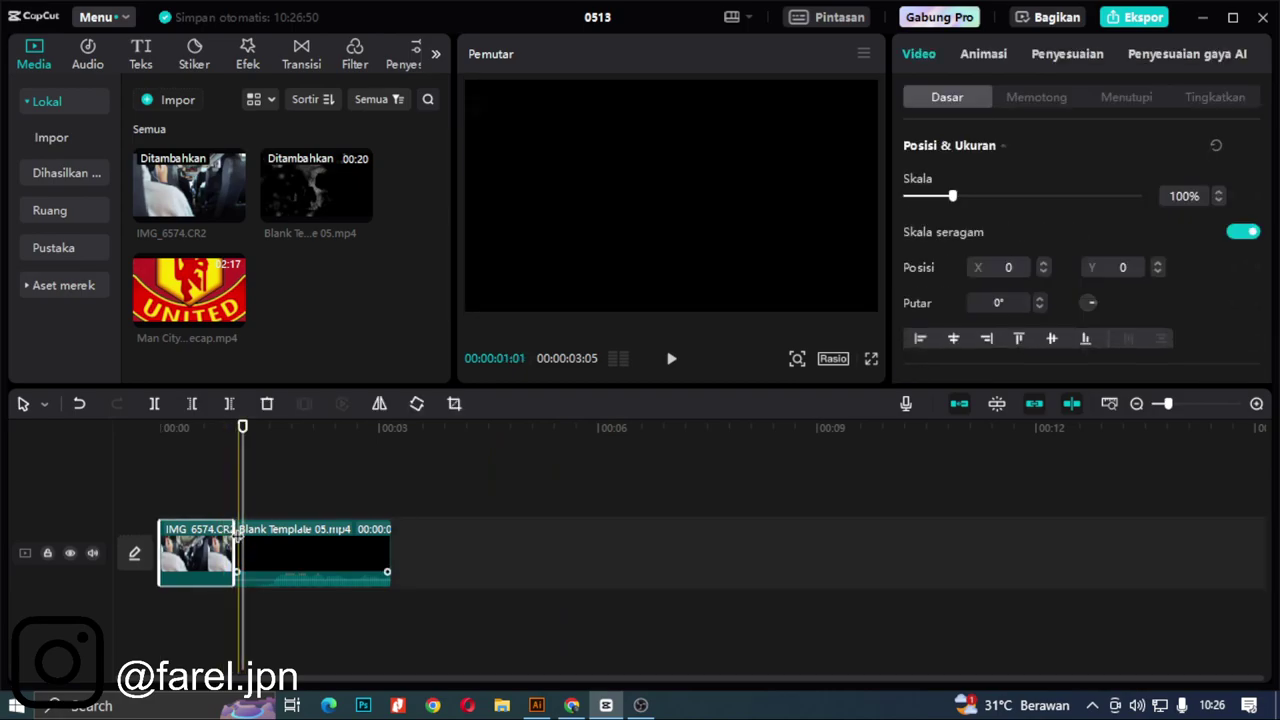
left_click(1015, 58)
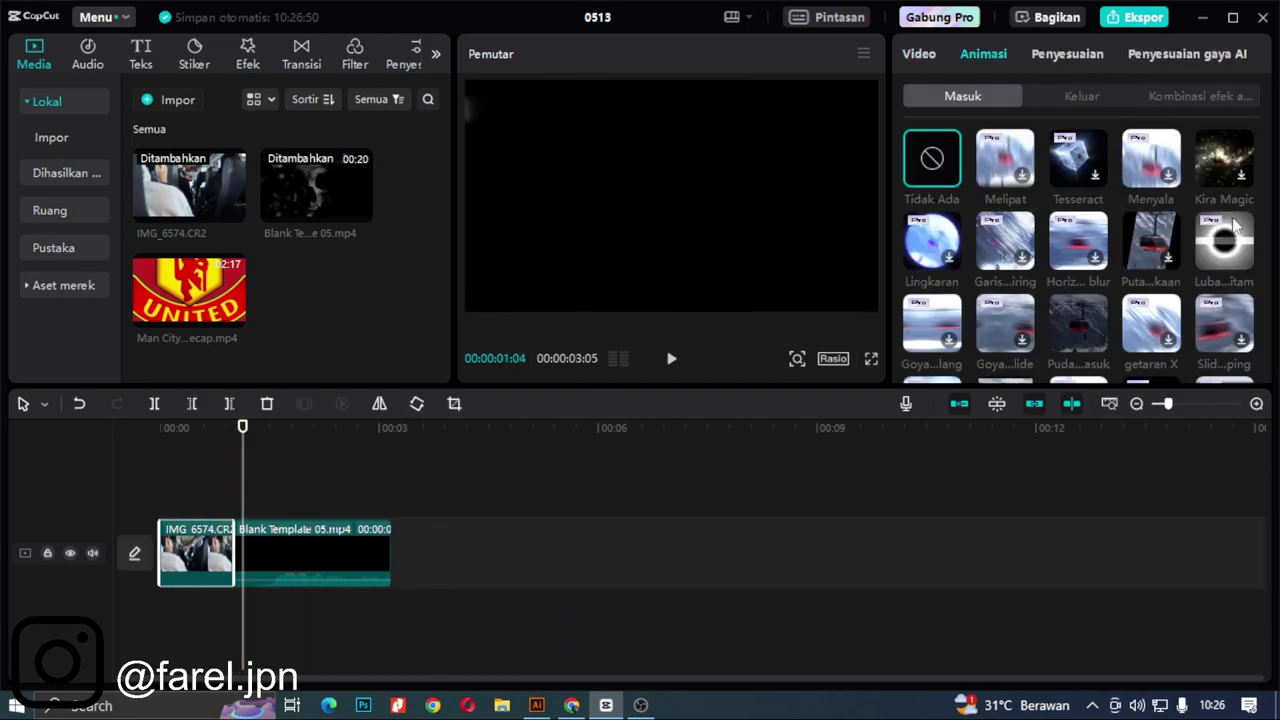
scroll(1063, 240, "down", 1)
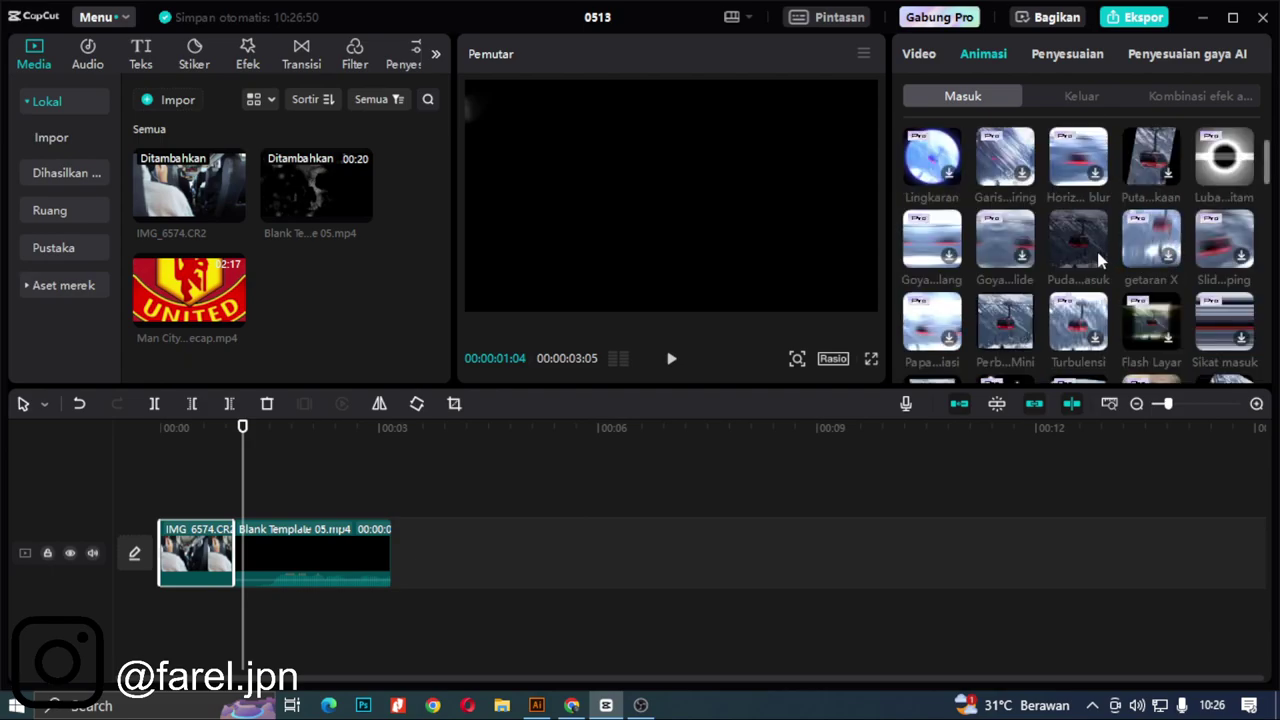
left_click(1082, 245)
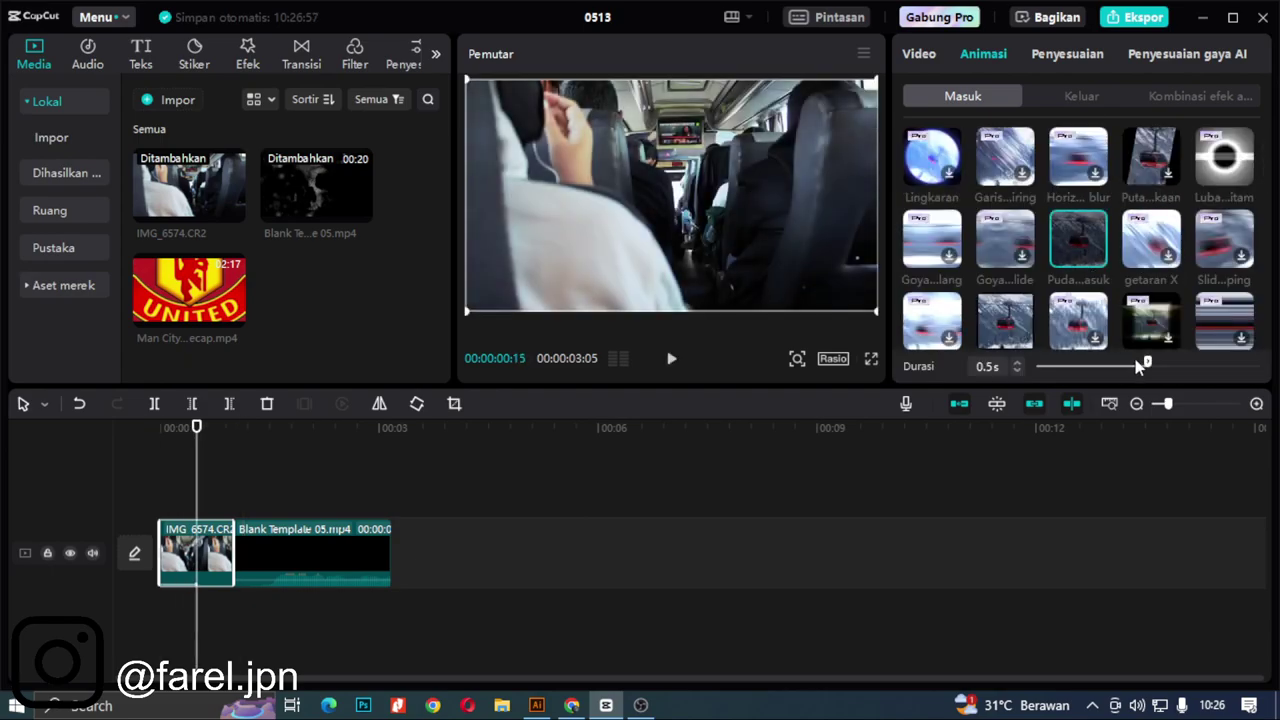
left_click_drag(1122, 367, 1110, 367)
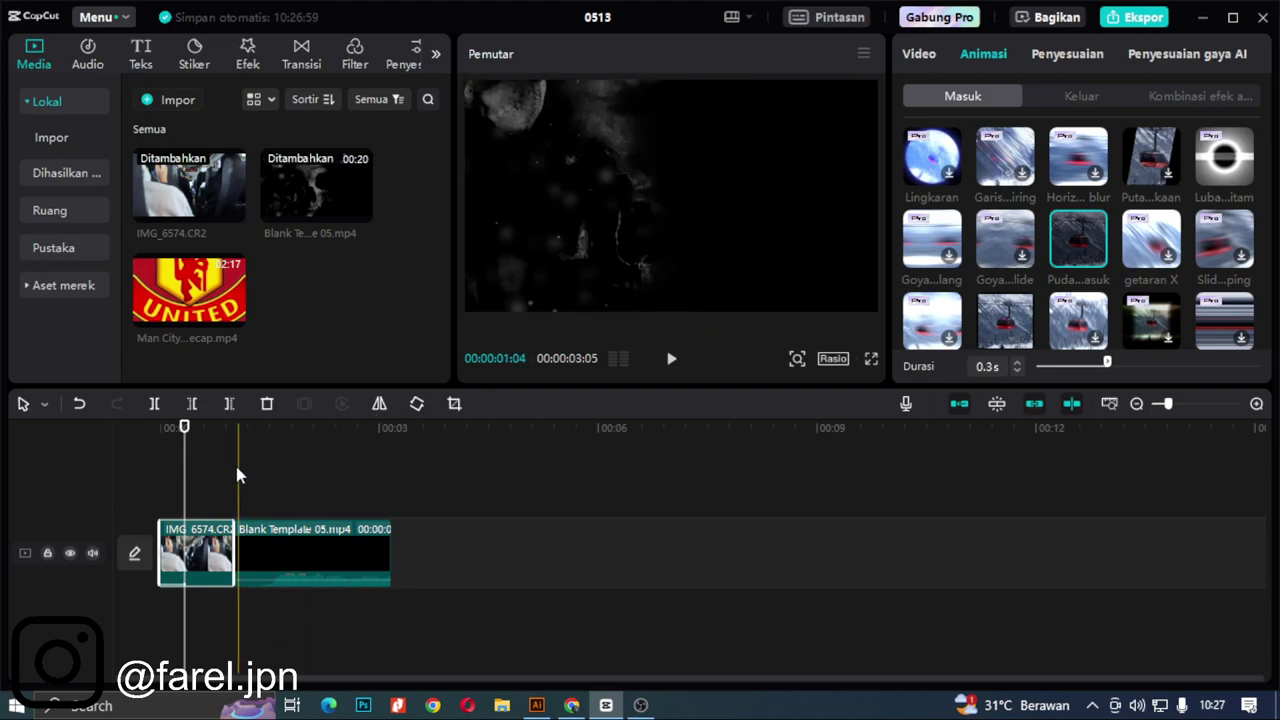
Step: Give the first IMG_6574.CR2 clip a fade-out exit animation of 0.5 s in place of its entrance animation
left_click(235, 461)
left_click(216, 555)
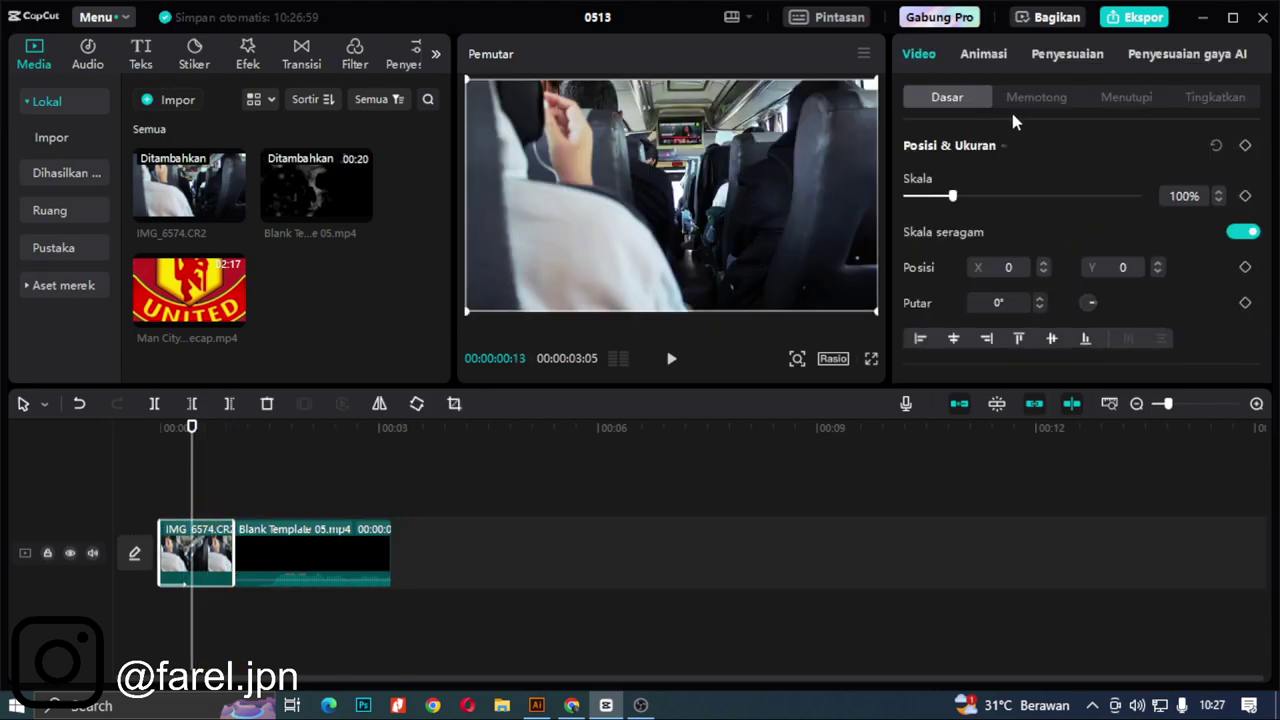
left_click(981, 55)
scroll(965, 150, "up", 1)
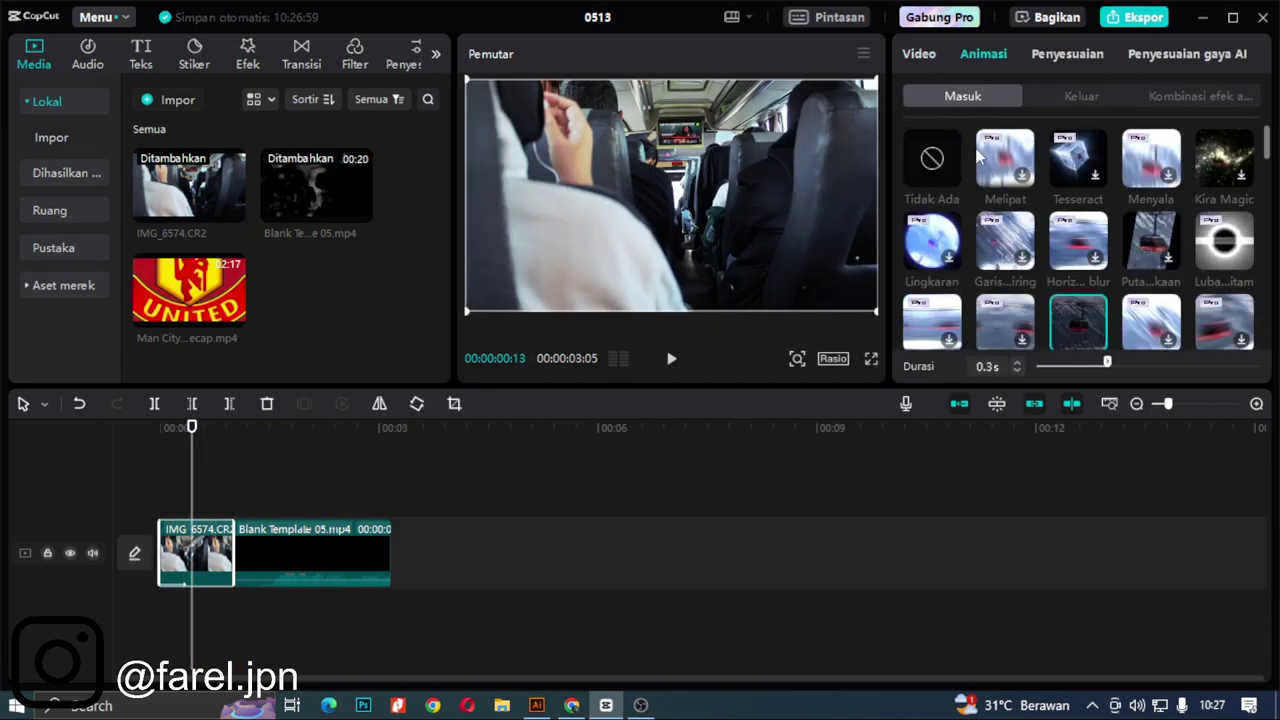
left_click(1087, 95)
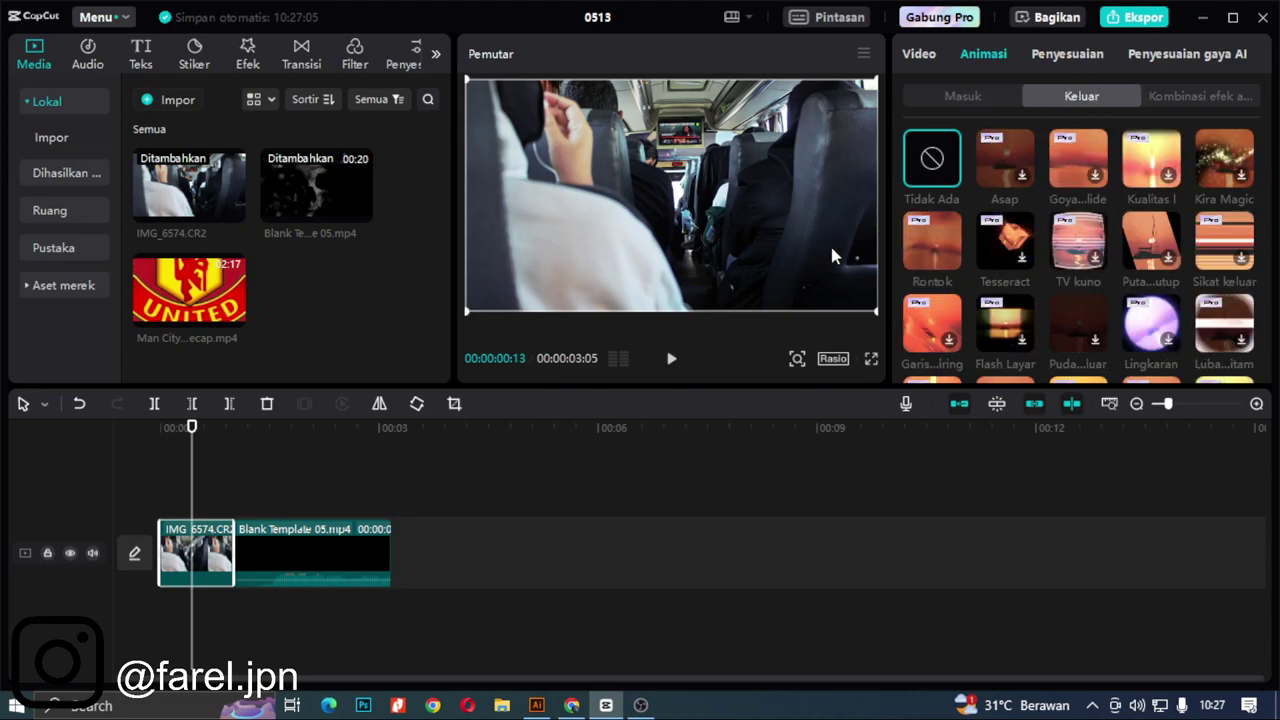
scroll(988, 216, "down", 1)
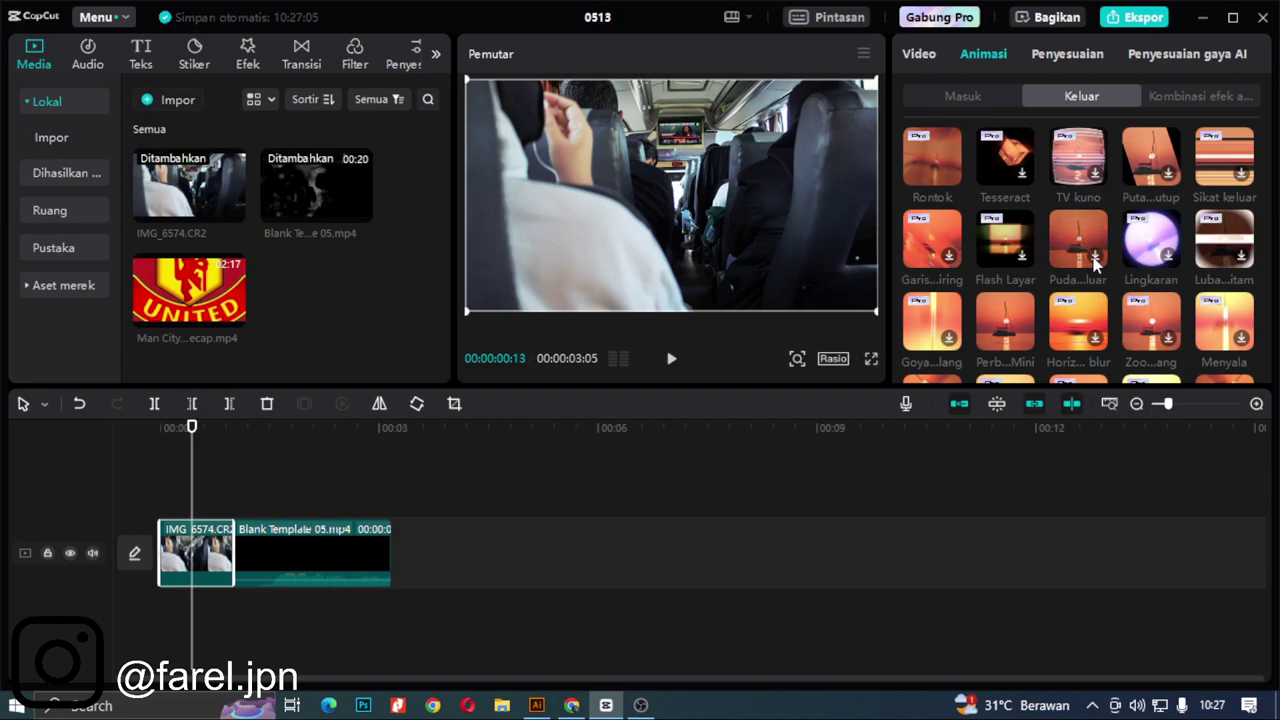
left_click(1094, 260)
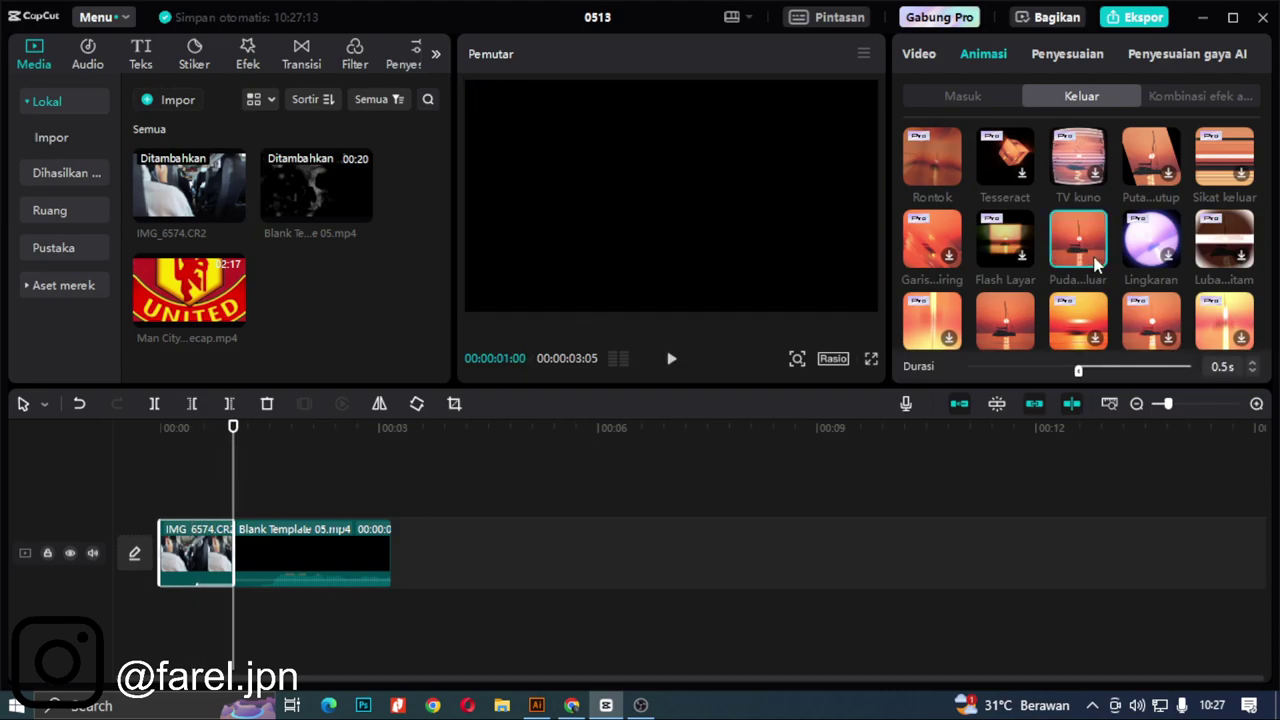
Step: Browse the available exit animations for the first photo clip
scroll(1140, 255, "down", 1)
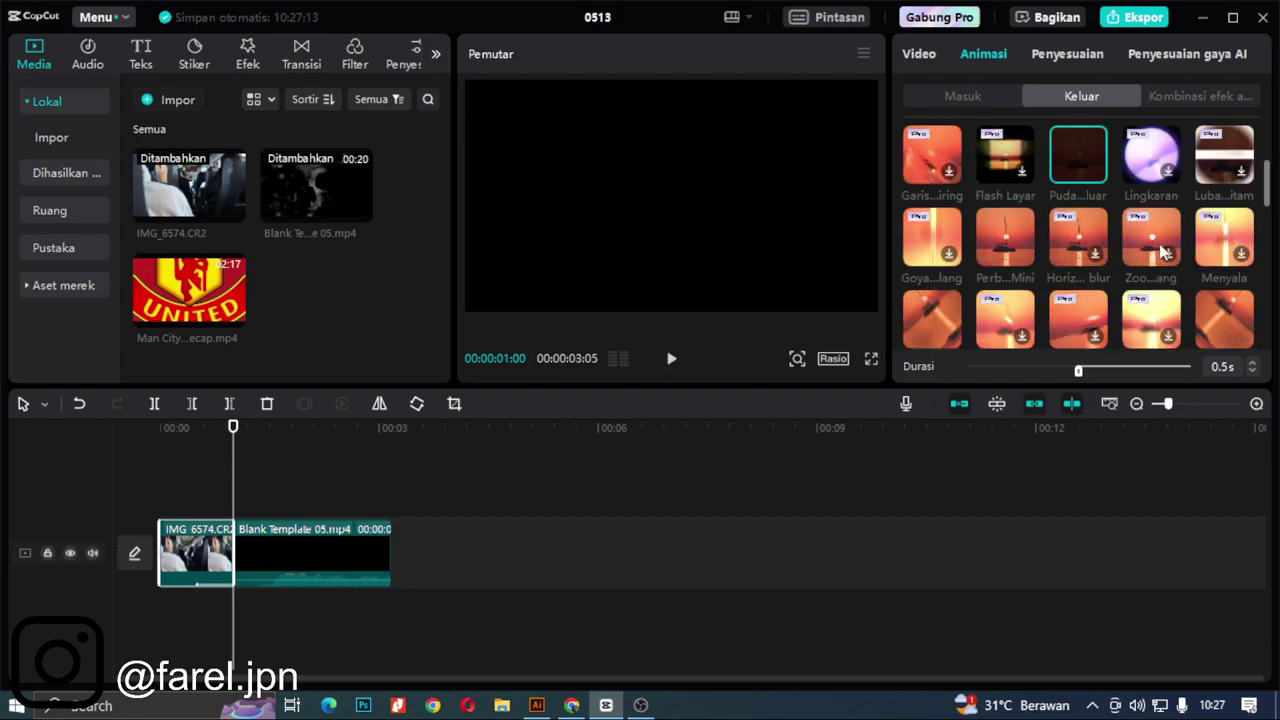
scroll(1160, 235, "down", 3)
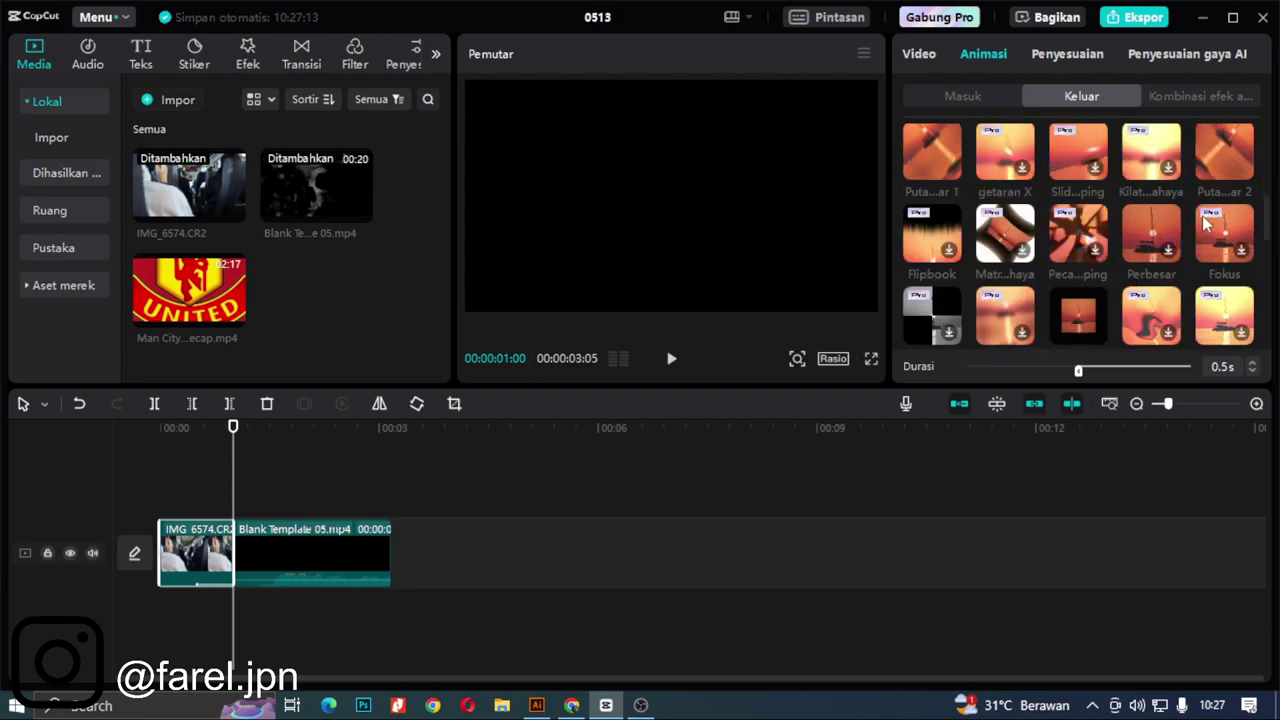
scroll(1193, 236, "down", 1)
scroll(1186, 243, "down", 1)
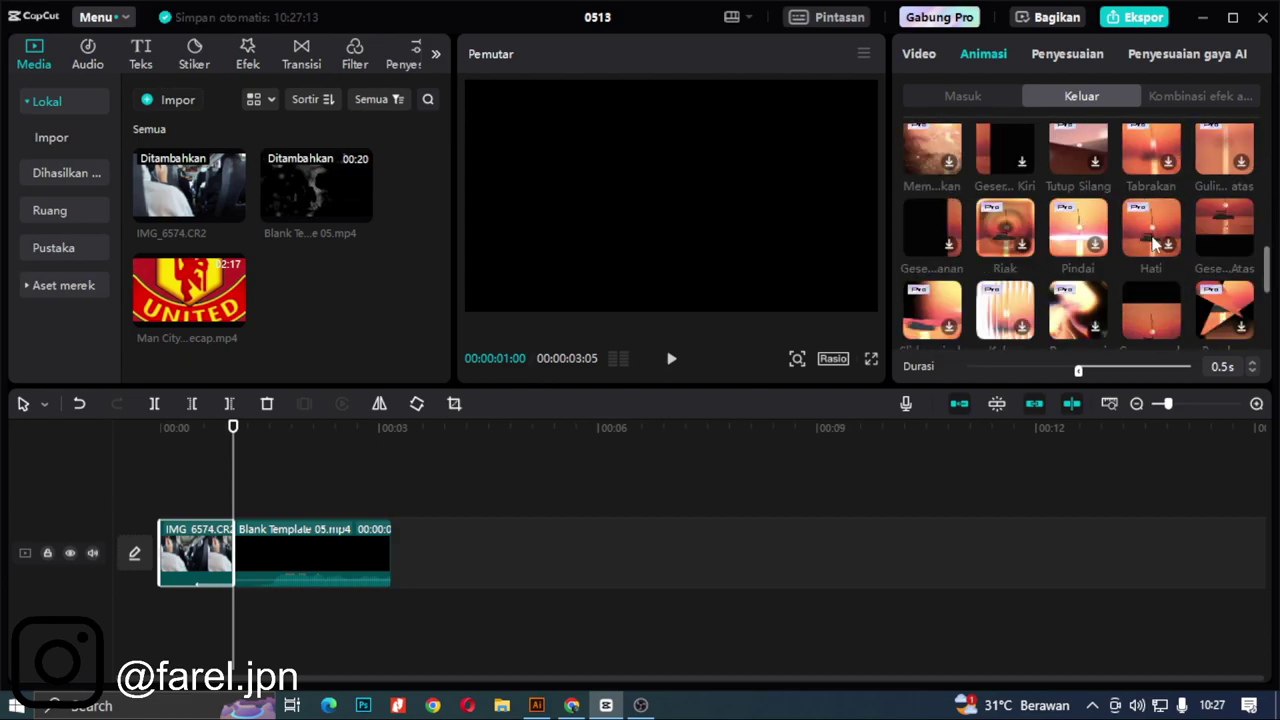
scroll(1155, 243, "down", 1)
scroll(1114, 240, "down", 1)
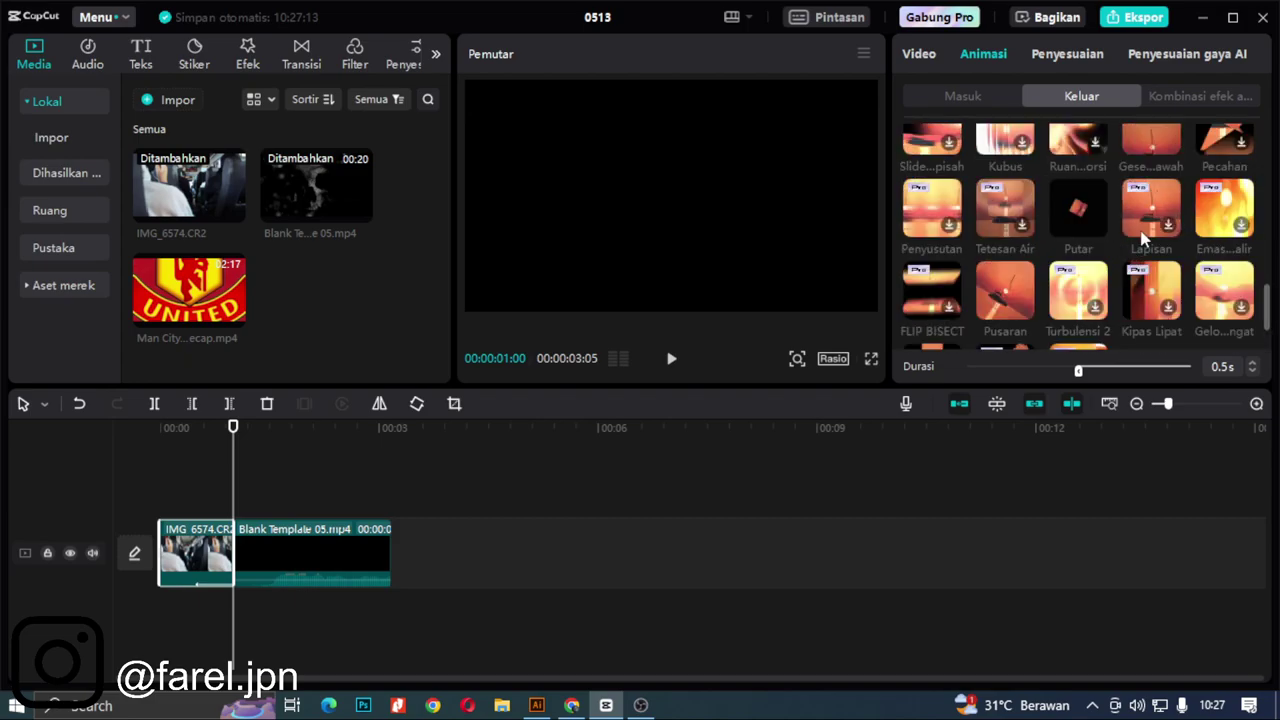
scroll(1137, 262, "up", 3)
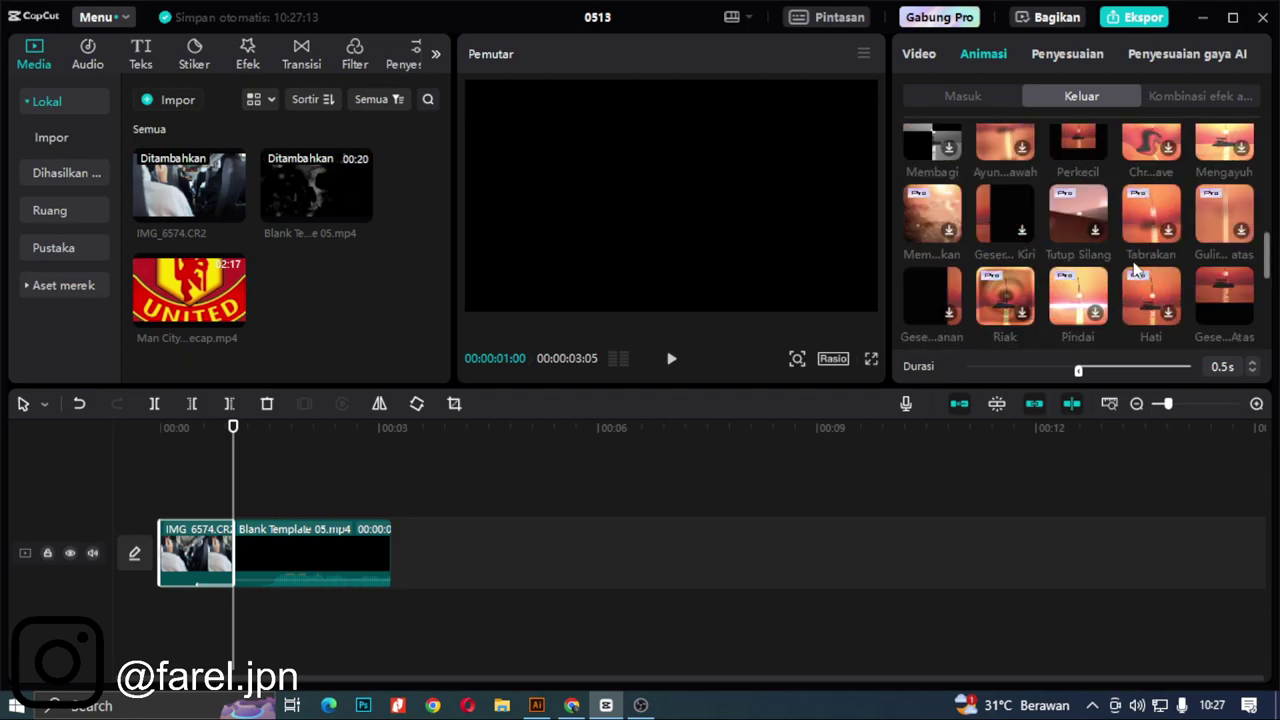
scroll(1002, 258, "up", 2)
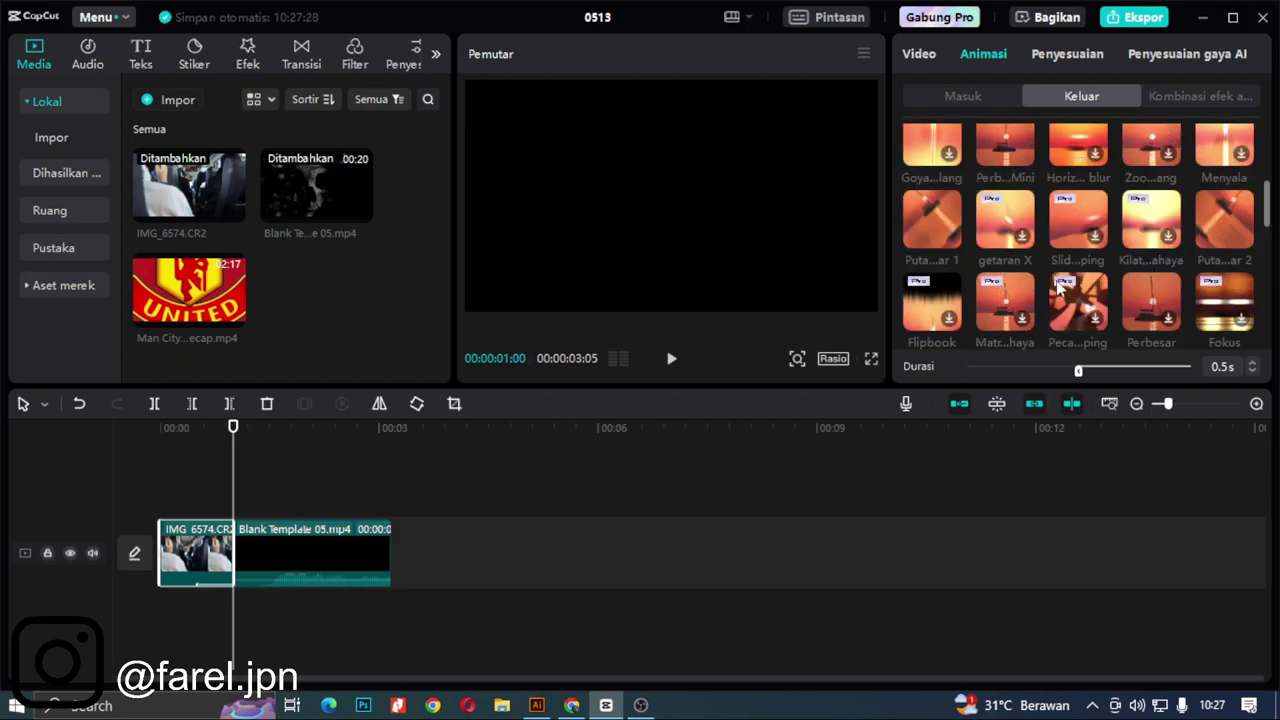
scroll(1195, 262, "up", 2)
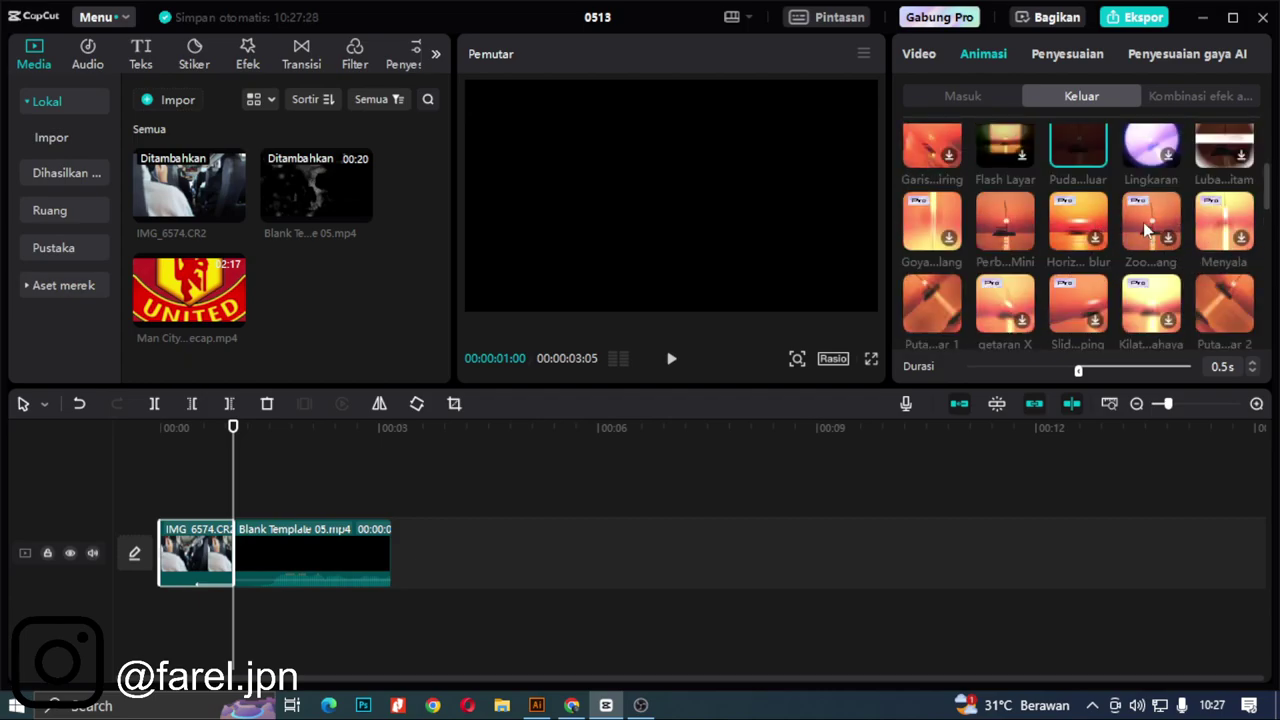
scroll(1040, 260, "up", 2)
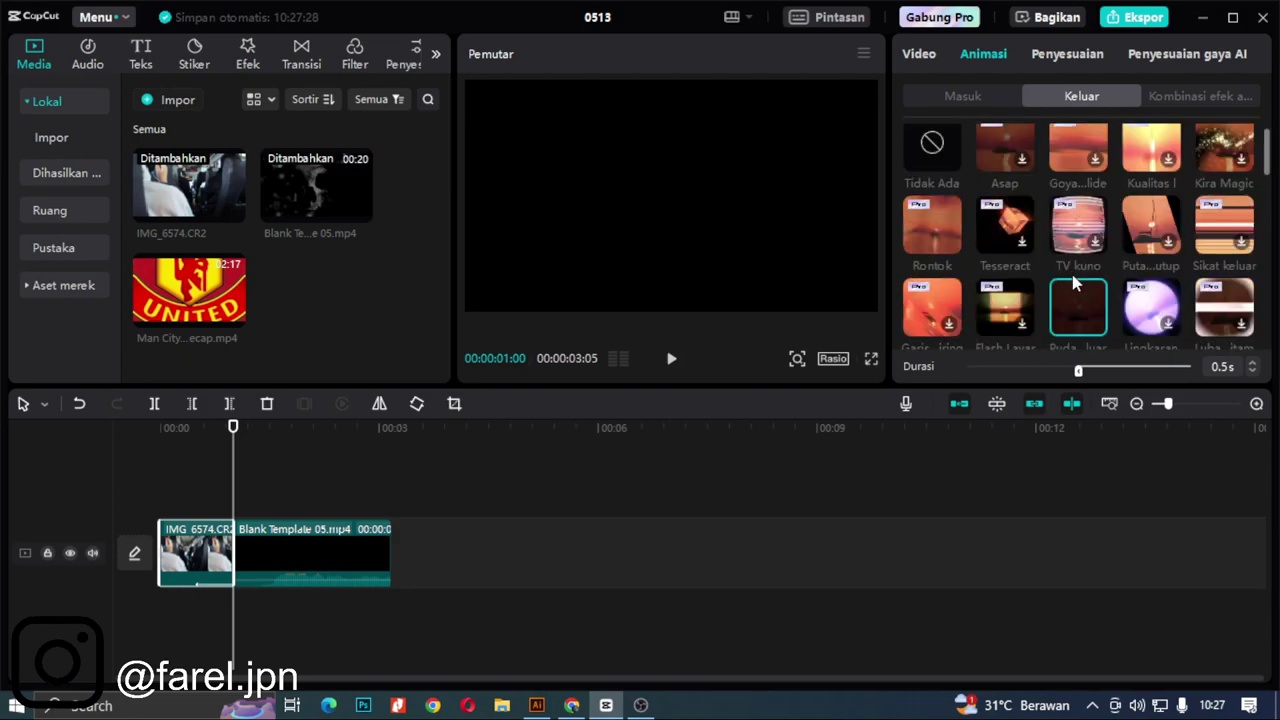
scroll(1065, 318, "down", 1)
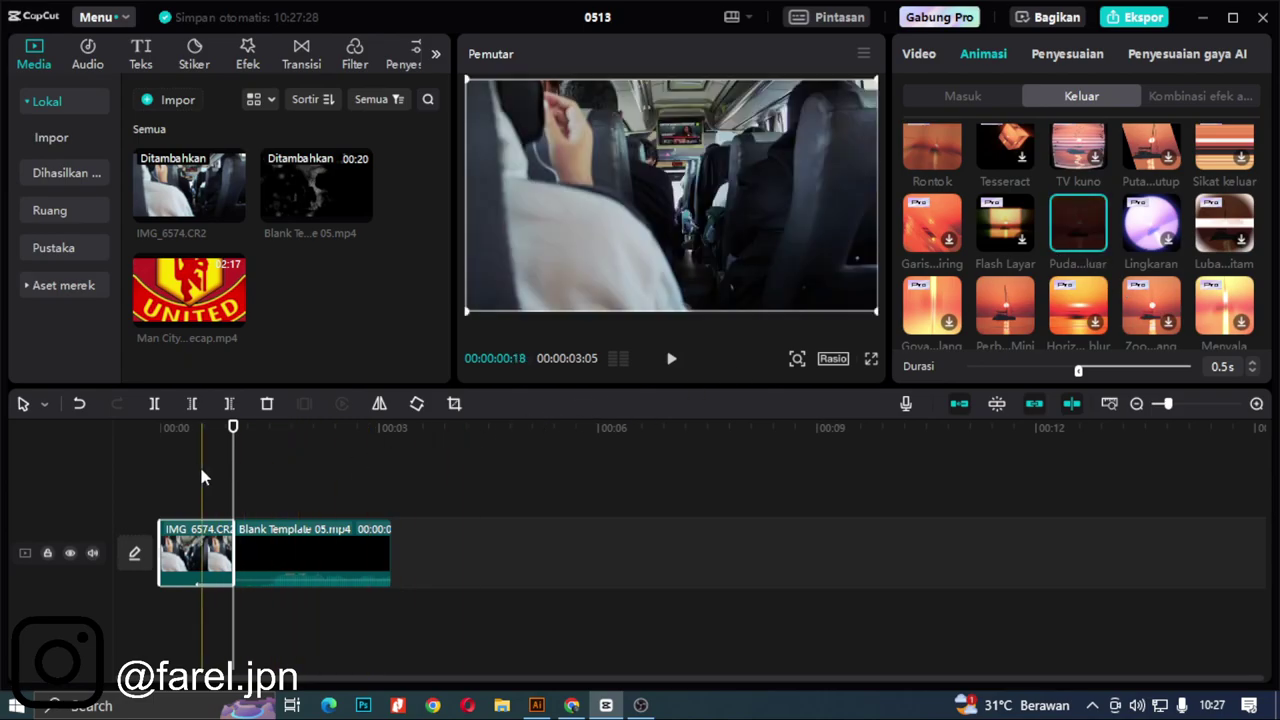
Step: Play back the timeline from the middle of the first photo to check its fade-out into the next clip
left_click(200, 460)
key("space")
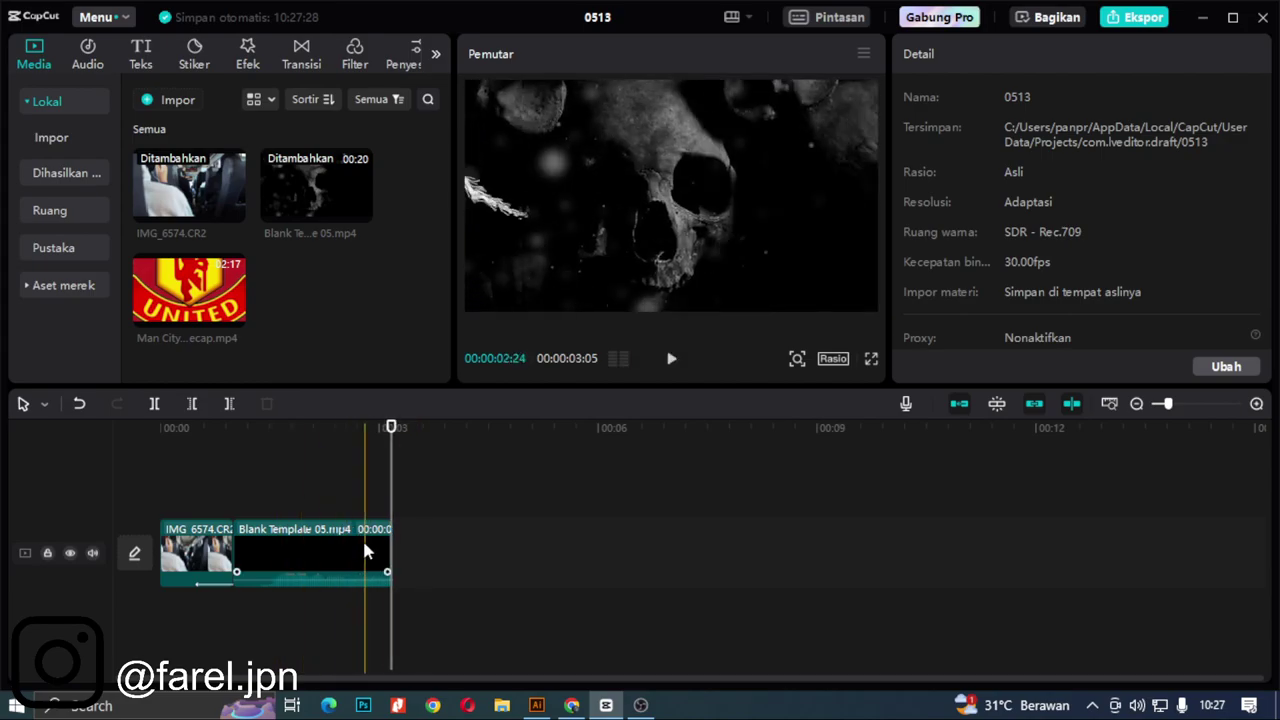
key("space")
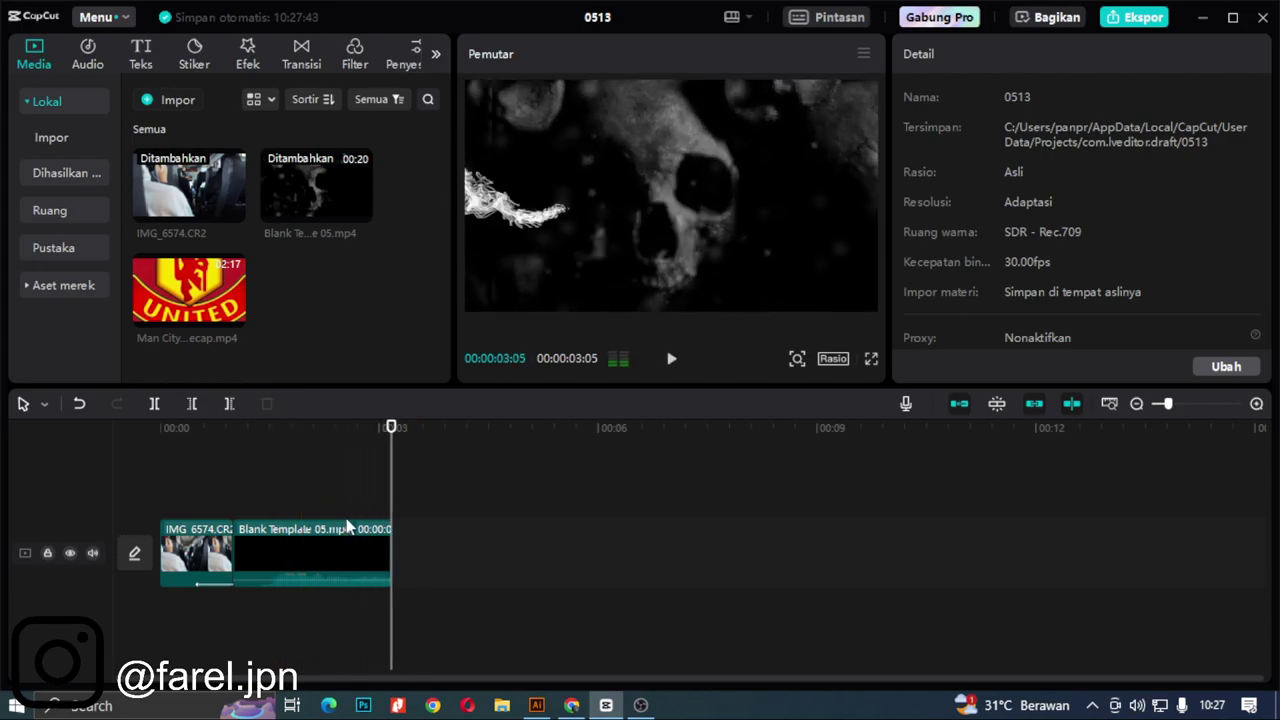
Step: Add a second IMG_6574.CR2 clip after the Blank Template 05.mp4 clip and place the playhead near its beginning
left_click(234, 211)
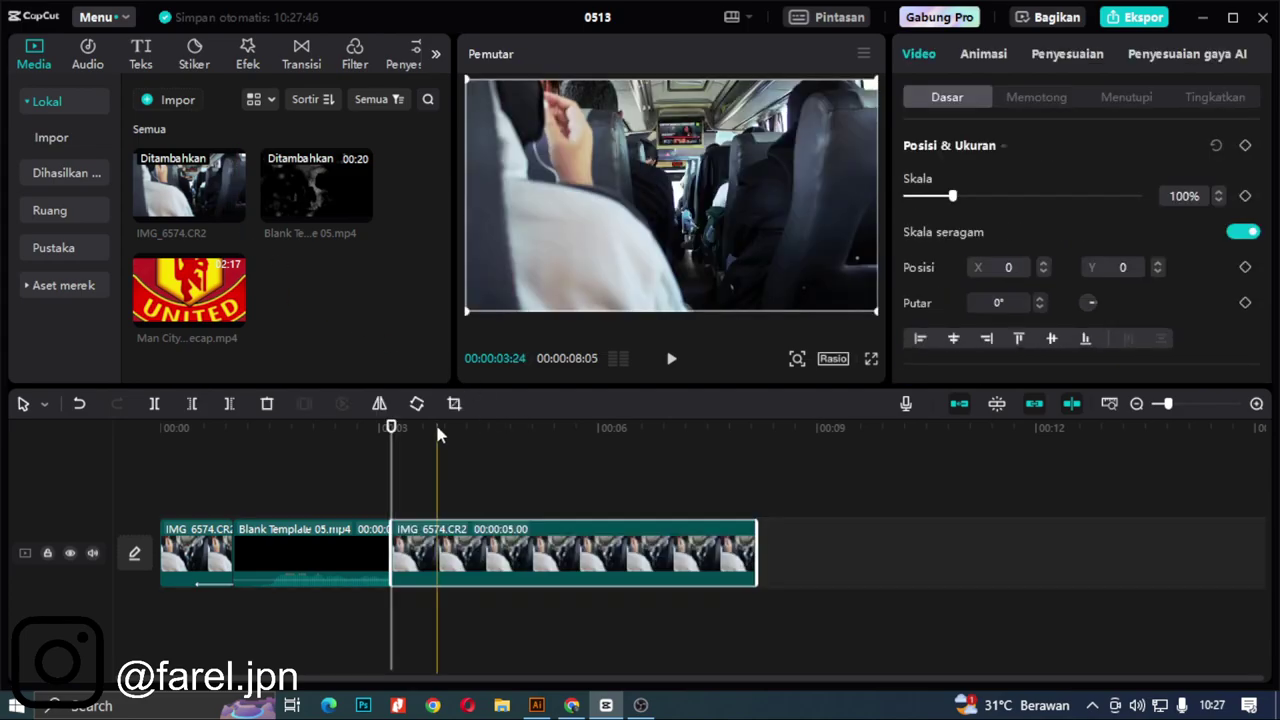
left_click_drag(483, 485, 457, 493)
left_click_drag(456, 441, 397, 454)
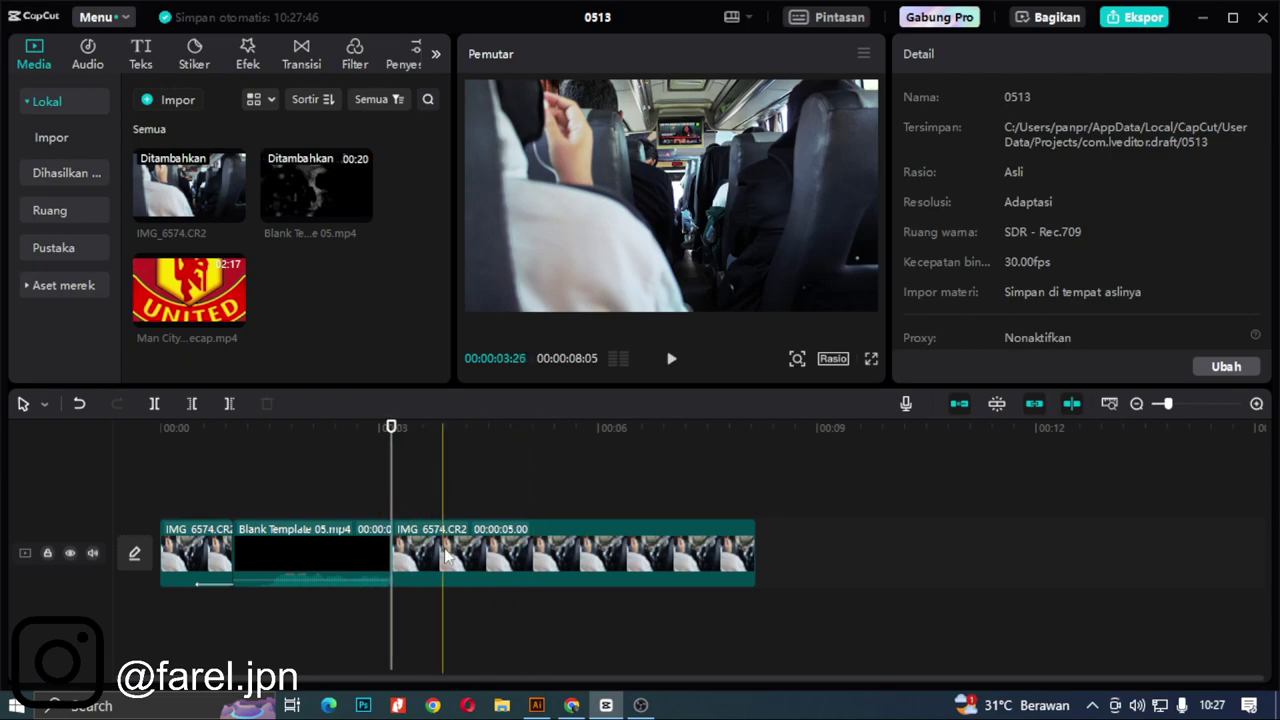
left_click(483, 550)
left_click(597, 467)
left_click(393, 480)
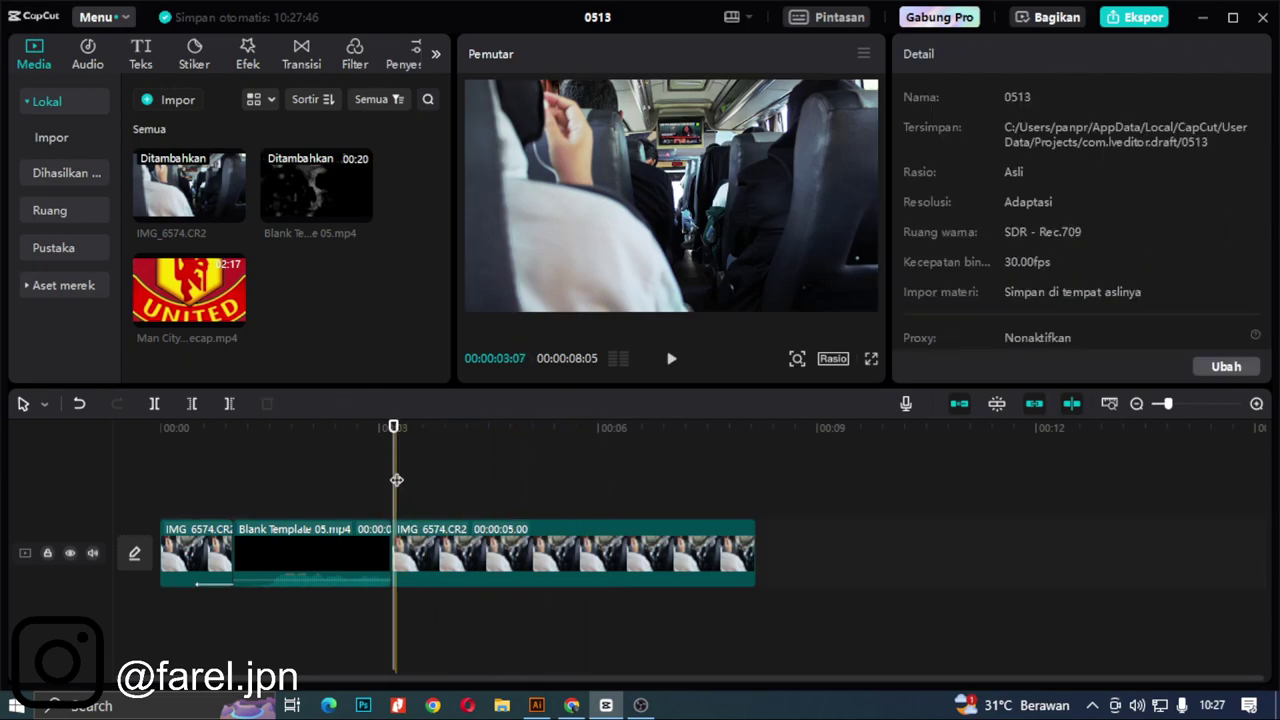
Step: Place the Man City match recap video on a new track above the second photo, starting at about 3 seconds
left_click(236, 318)
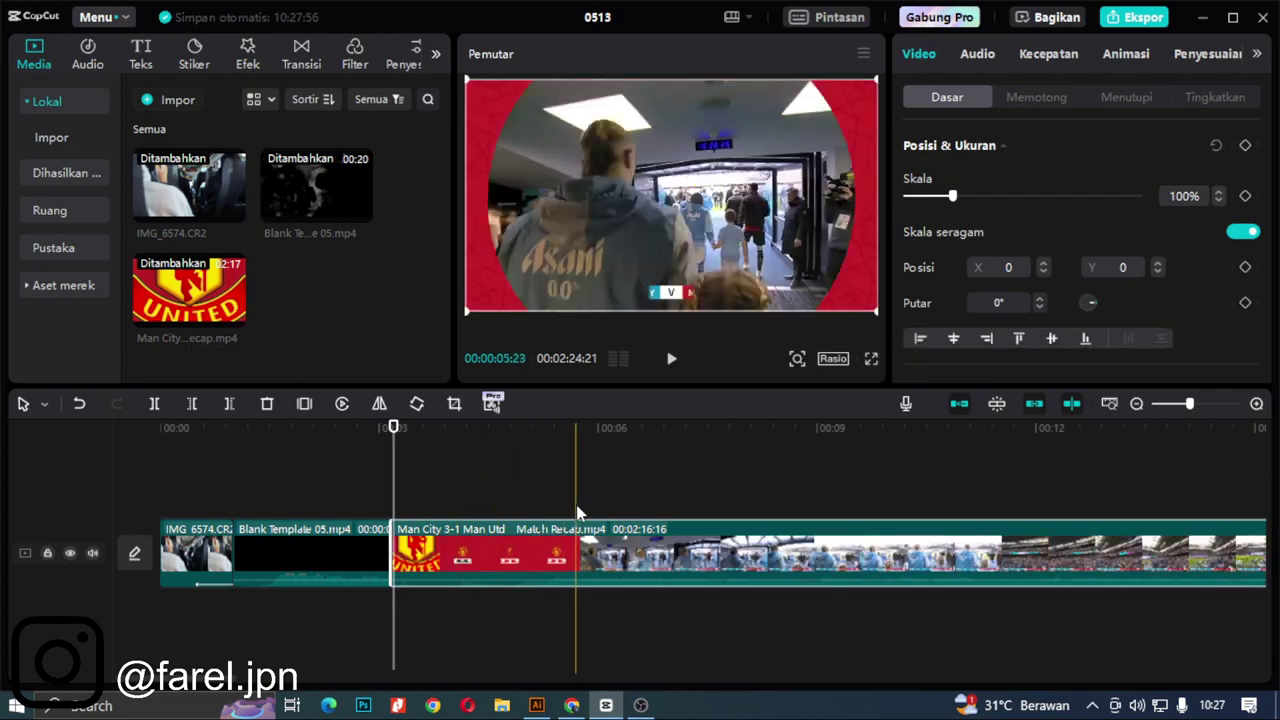
key("ctrl+z")
left_click_drag(152, 284, 400, 495)
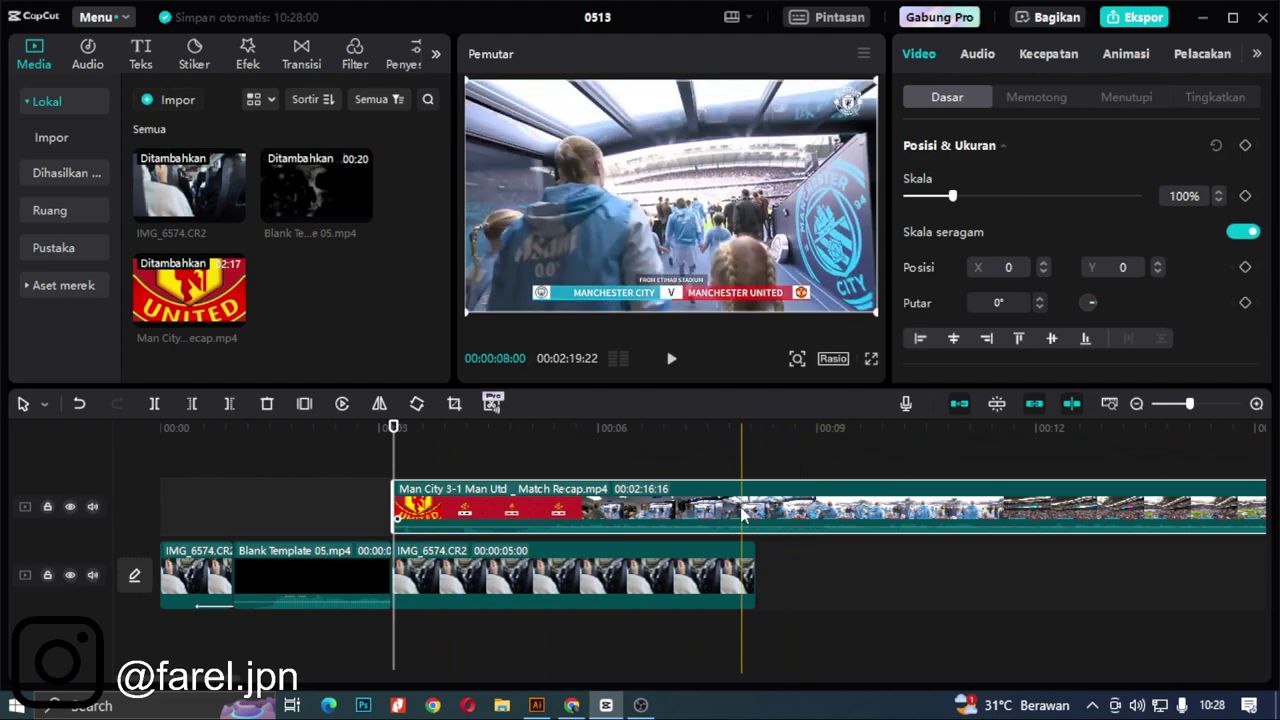
Step: Trim the end of the overlaid Man City match recap clip back to about the 5-second mark
left_click(570, 467)
left_click(429, 500)
left_click(230, 410)
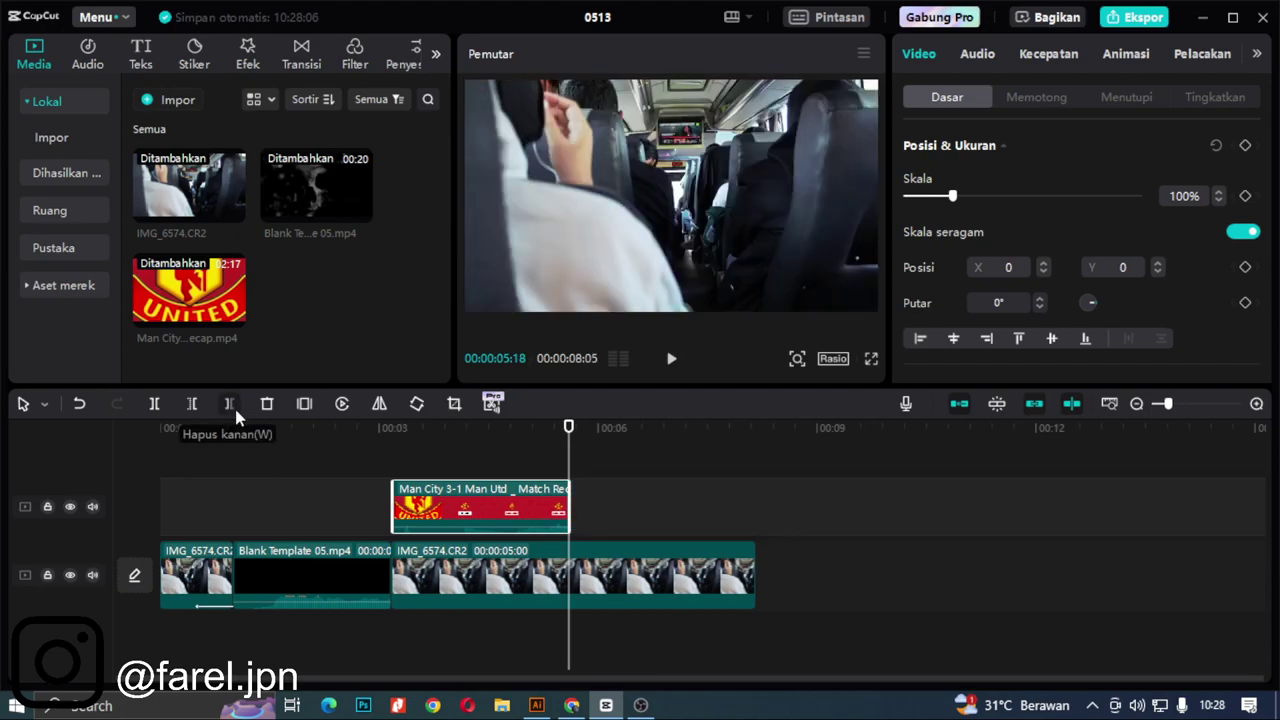
left_click(646, 467)
left_click(520, 500)
left_click_drag(569, 500, 525, 500)
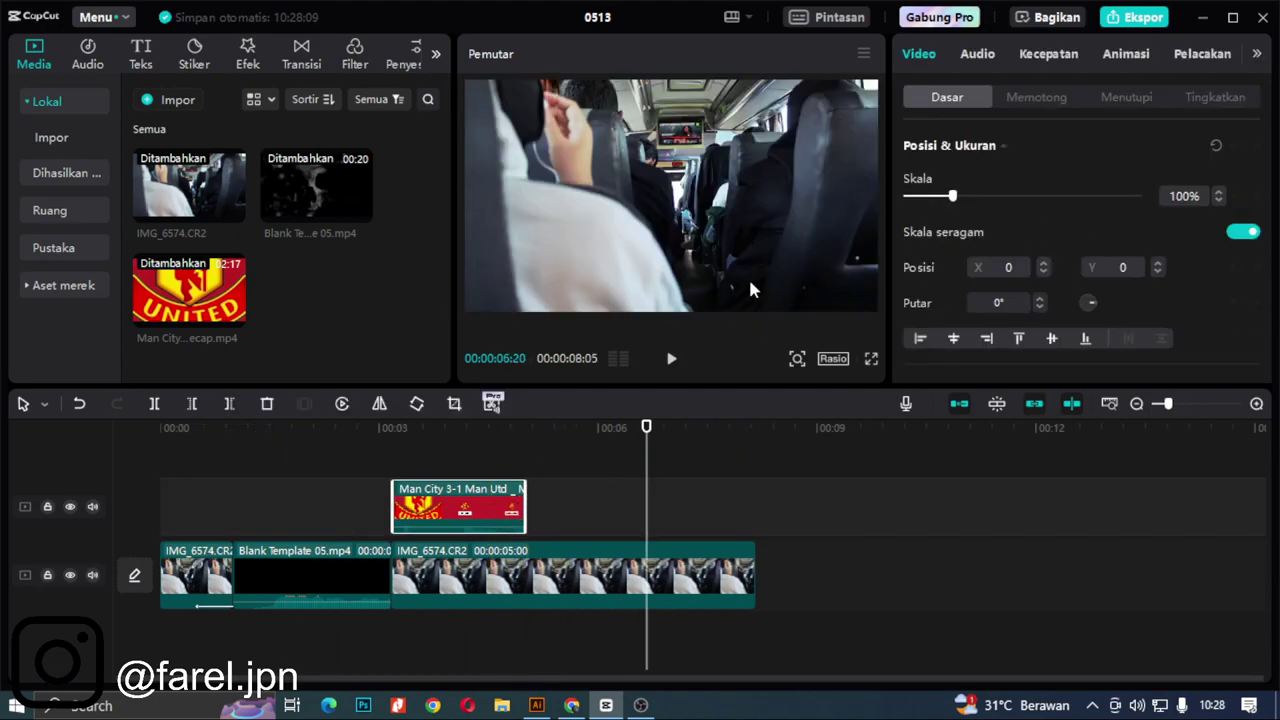
Step: Scale the overlaid match recap clip to 43% and position it in the frame's upper-left corner at X -936, Y 526
left_click_drag(638, 442, 452, 484)
left_click(454, 500)
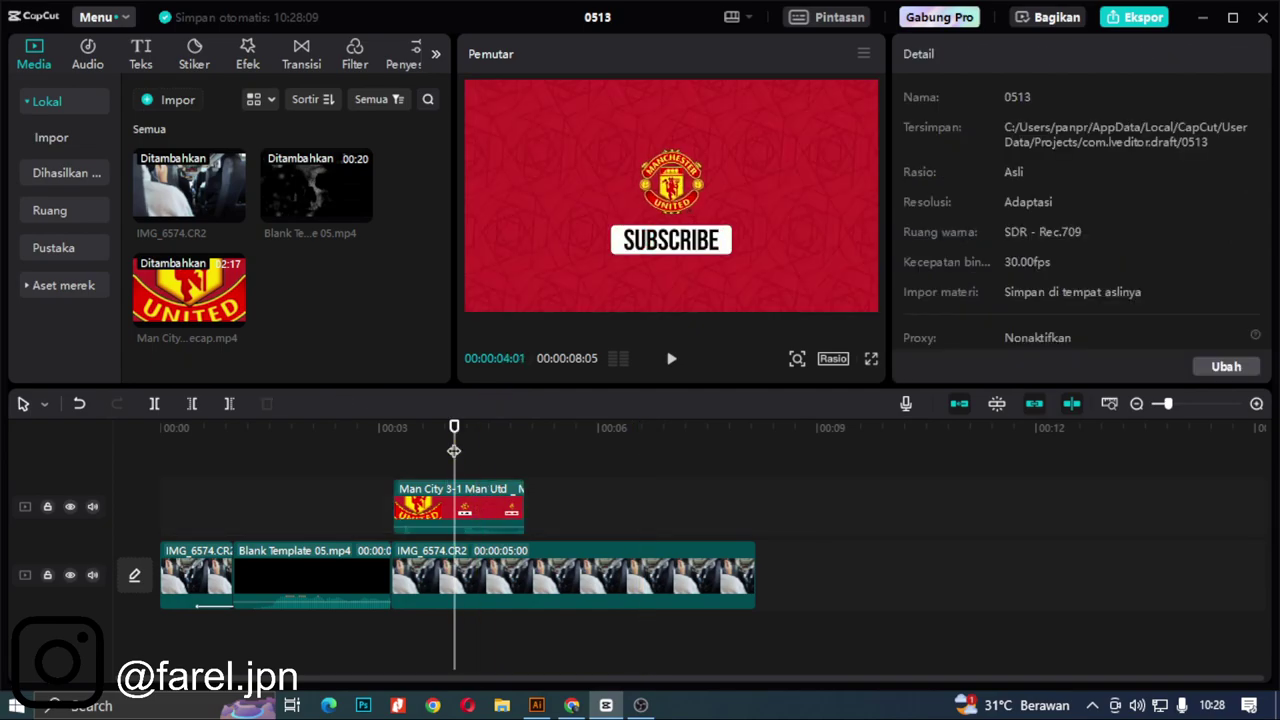
left_click_drag(874, 311, 592, 152)
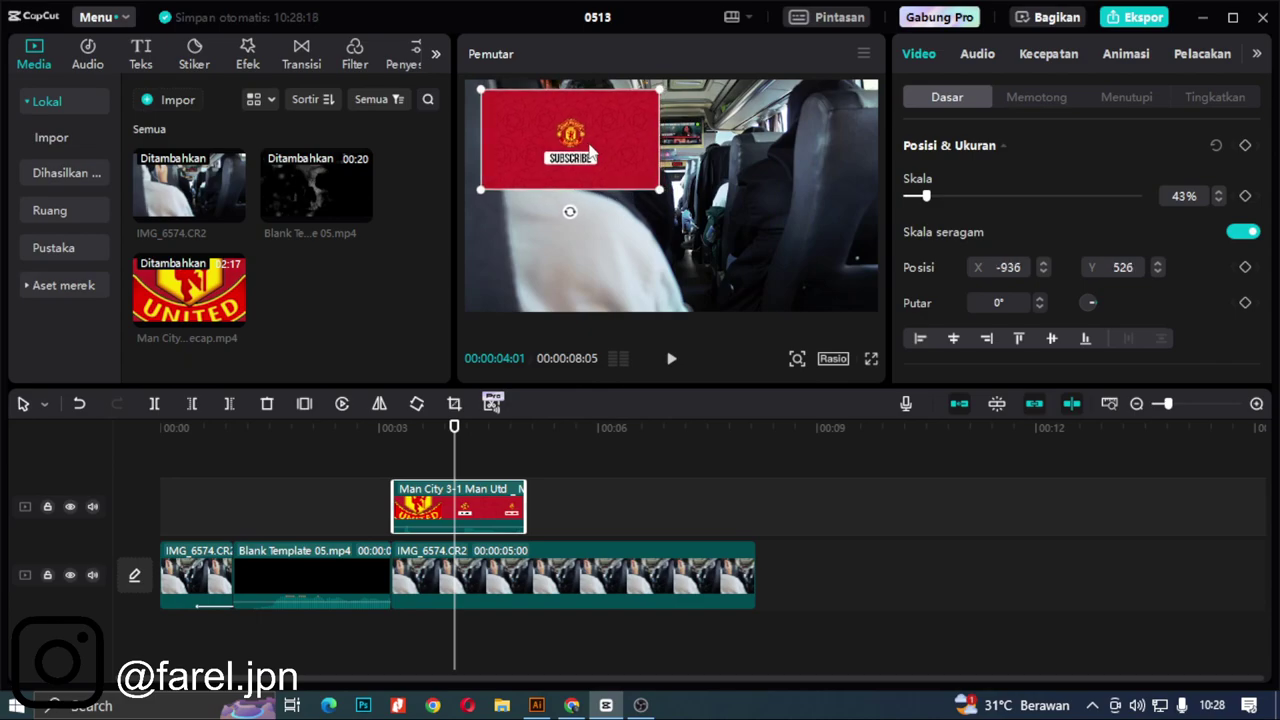
Step: Replace the overlaid match recap clip with a full-length one starting at about 00:00:03:26, and trim the second photo's end to 00:00:04:17
key("Delete")
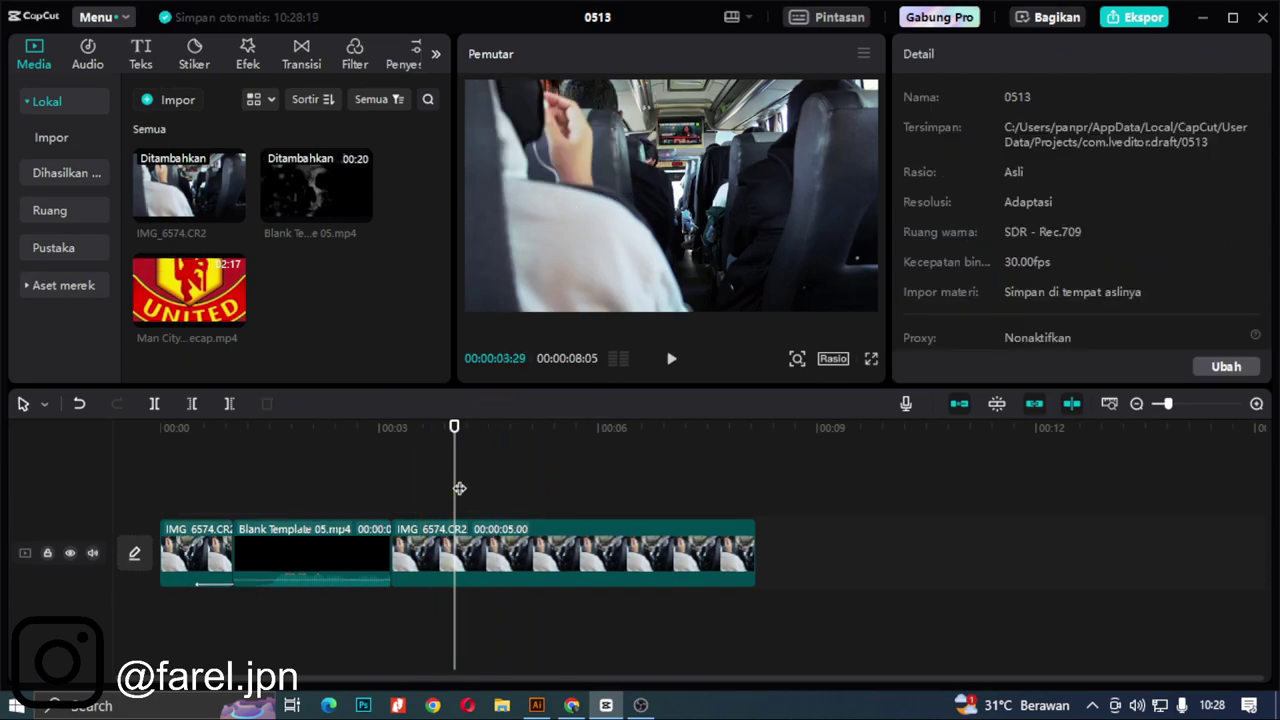
left_click_drag(189, 290, 445, 488)
left_click(491, 452)
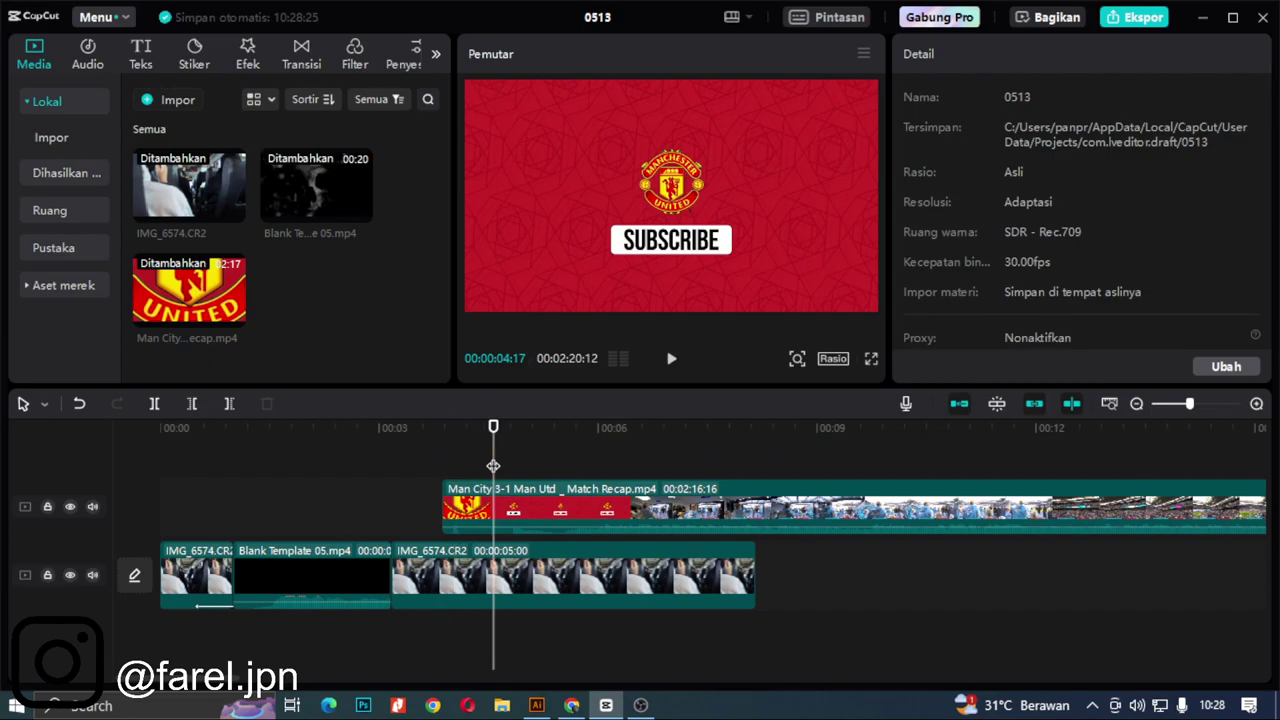
left_click(229, 404)
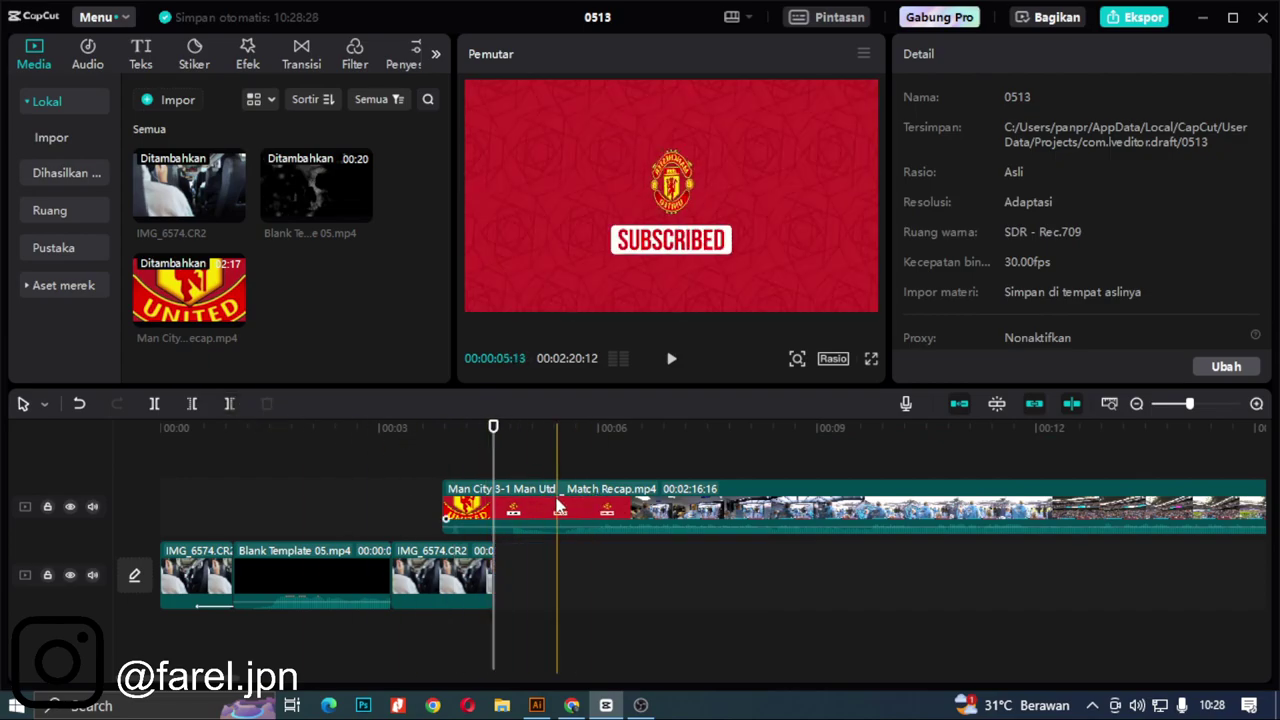
Step: Undo the second photo's trim, cut the overlaid match recap clip's end to 00:00:04:17 instead, and play back the section
key("ctrl+z")
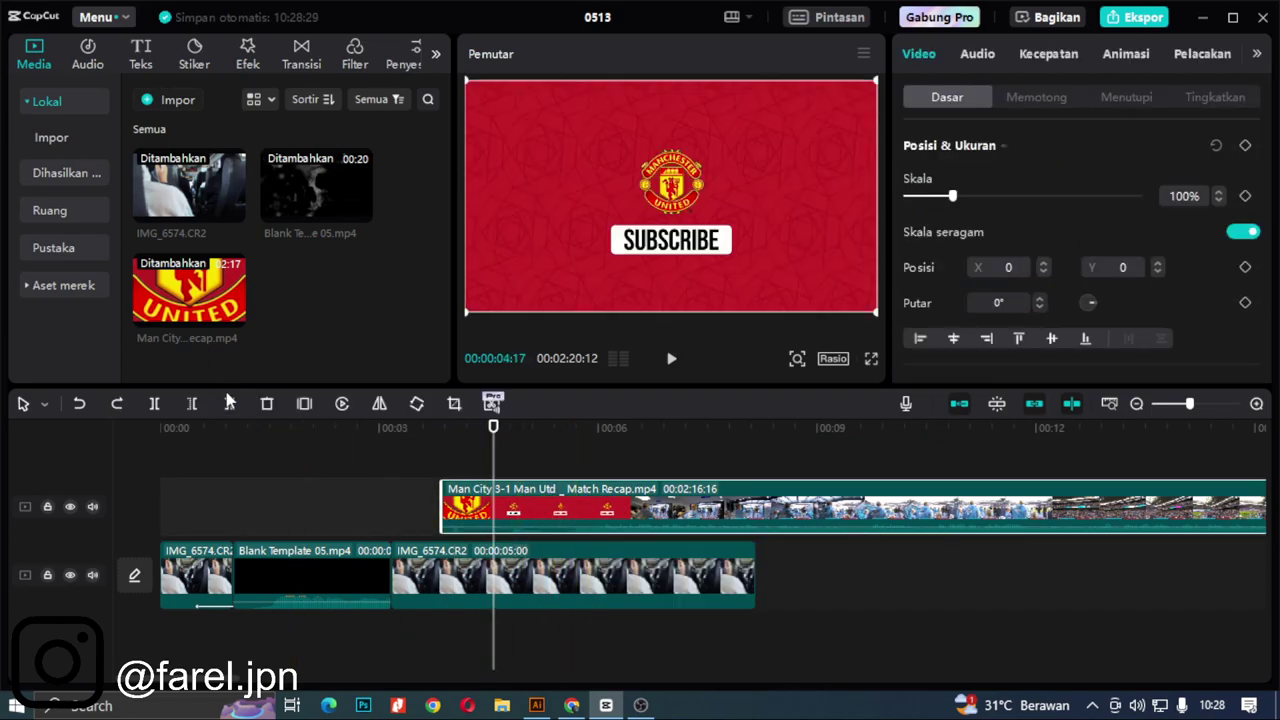
left_click(229, 404)
left_click(552, 477)
left_click(403, 444)
key("space")
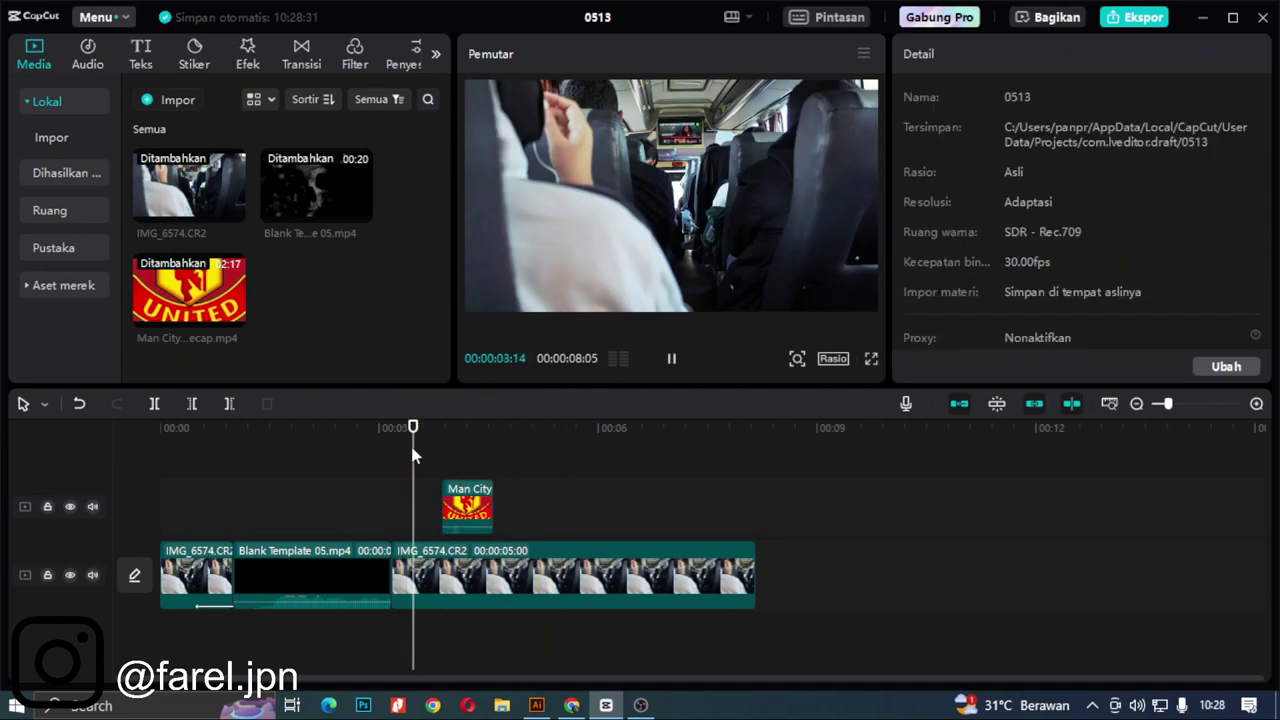
key("space")
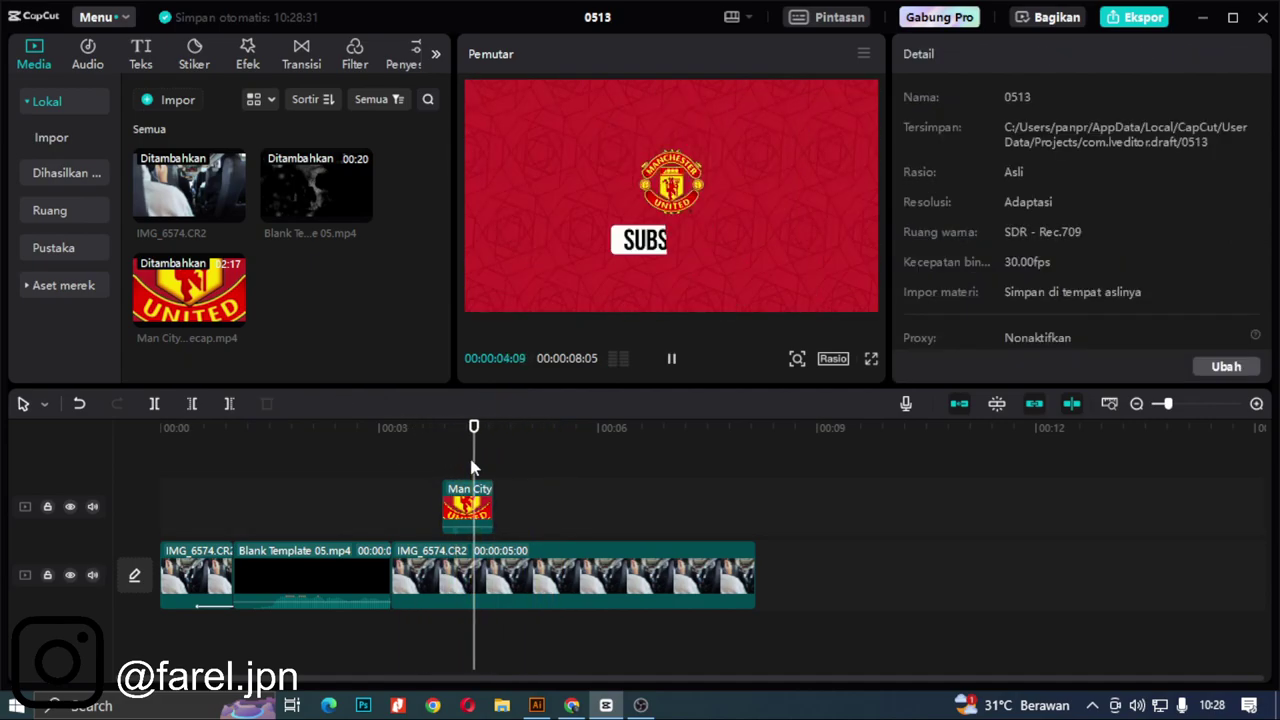
key("space")
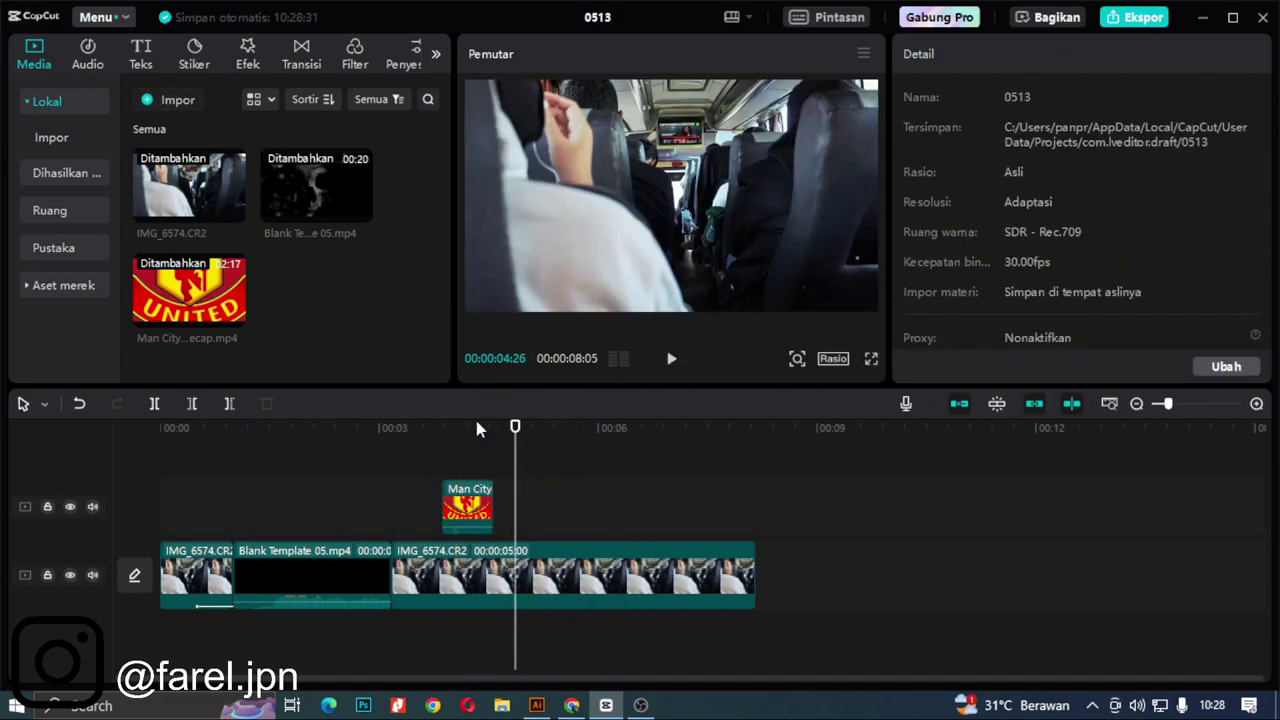
Step: Add a Default text clip on a new track at 00:00:04:26, above the second photo
left_click(138, 56)
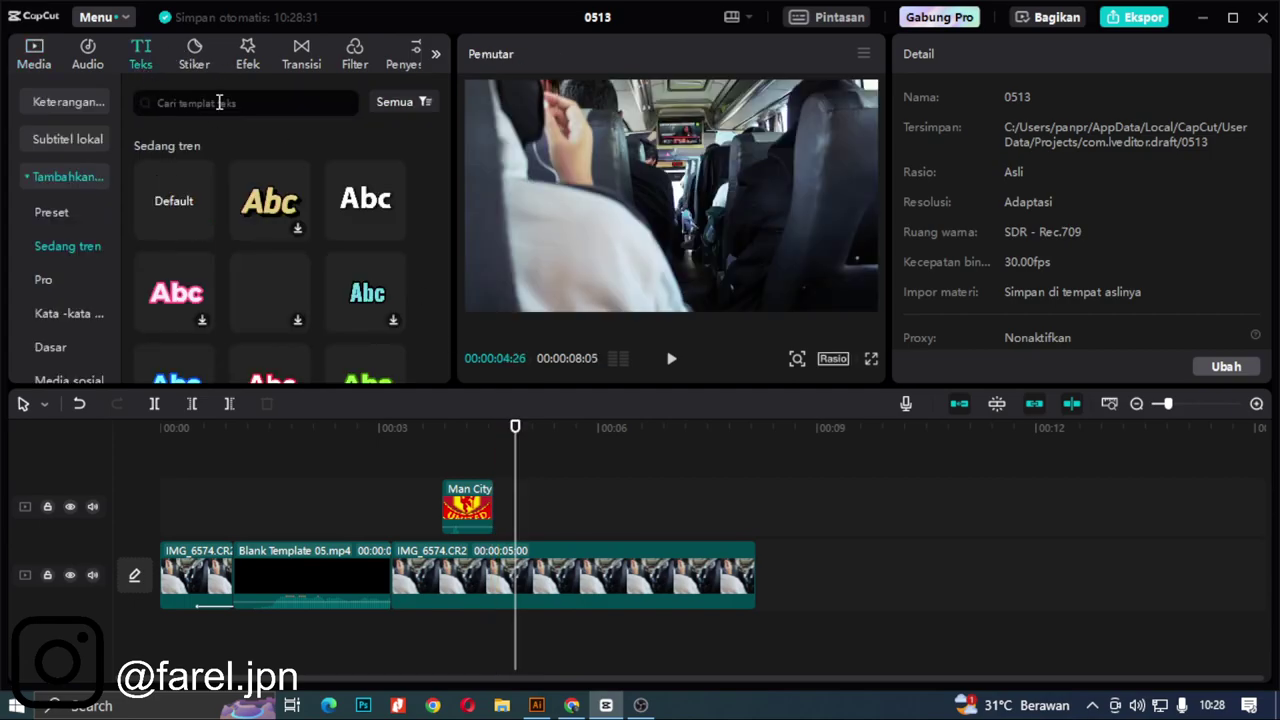
left_click(167, 210)
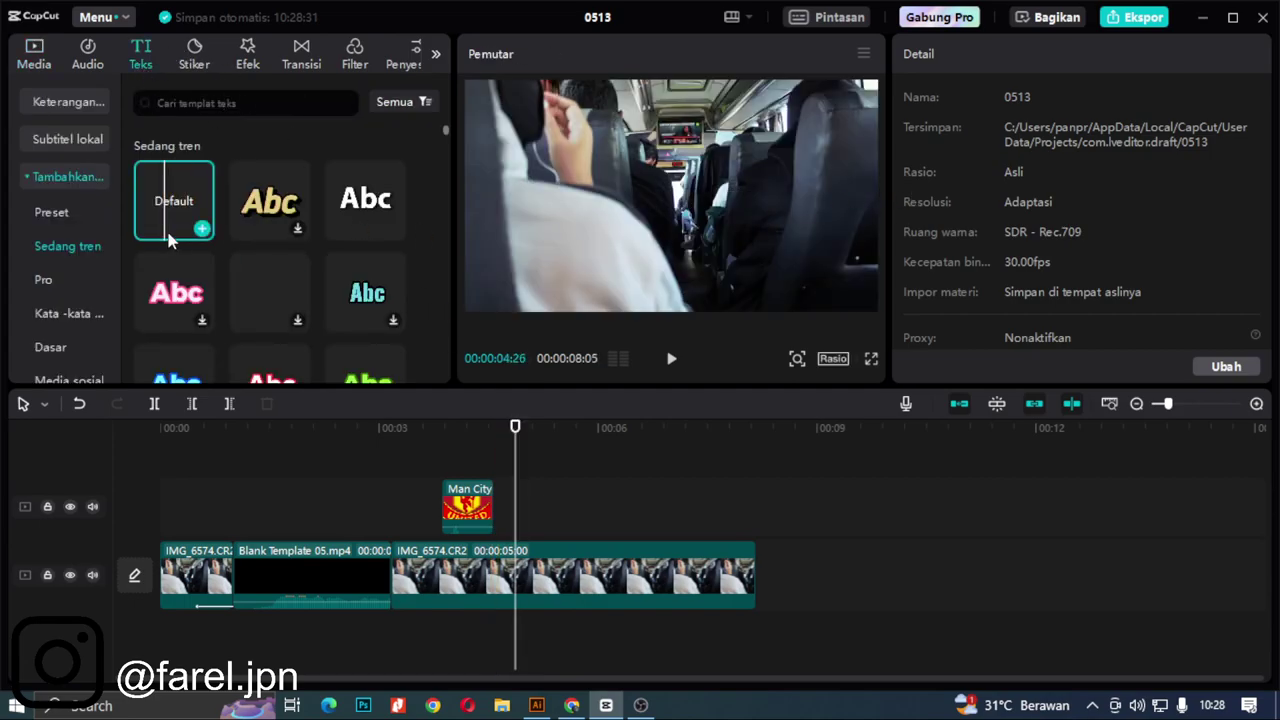
left_click(201, 230)
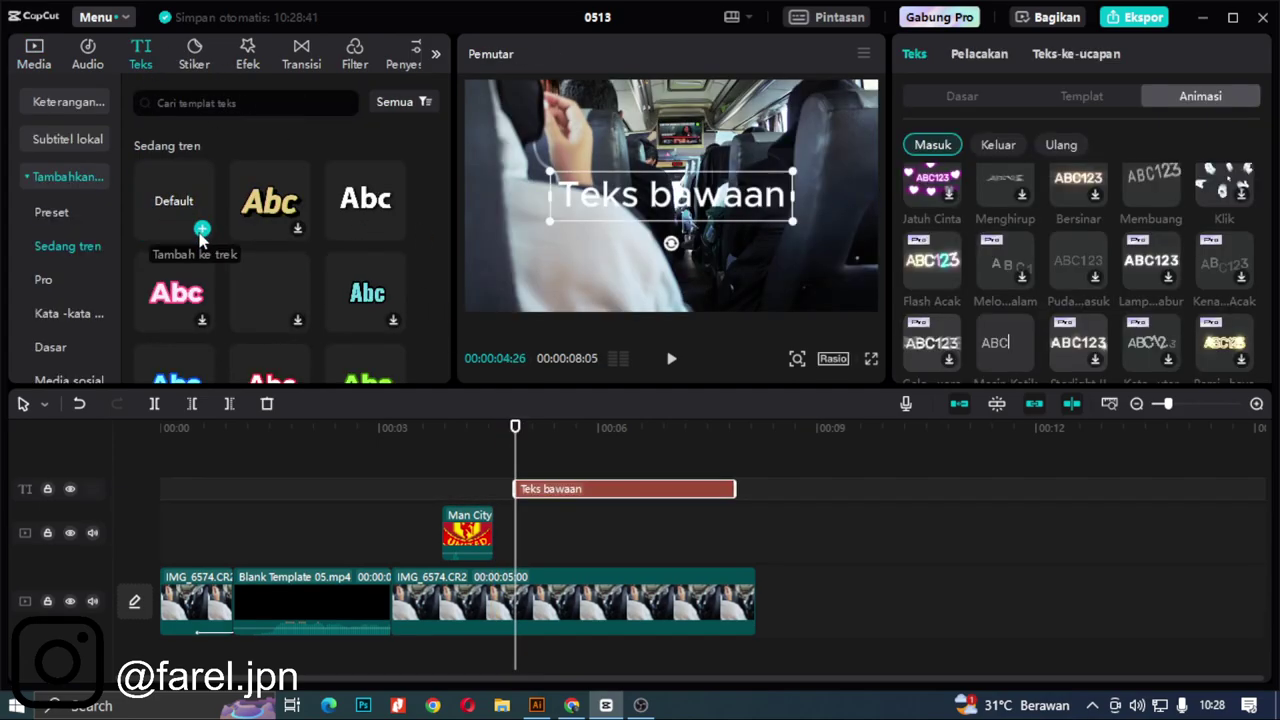
Step: Replace the text clip's placeholder wording with the creator's first name followed by "ganteng"
left_click(953, 100)
key("BackSpace")
key("BackSpace")
key("BackSpace")
key("BackSpace")
key("BackSpace")
key("BackSpace")
key("BackSpace")
key("BackSpace")
key("BackSpace")
key("BackSpace")
key("BackSpace")
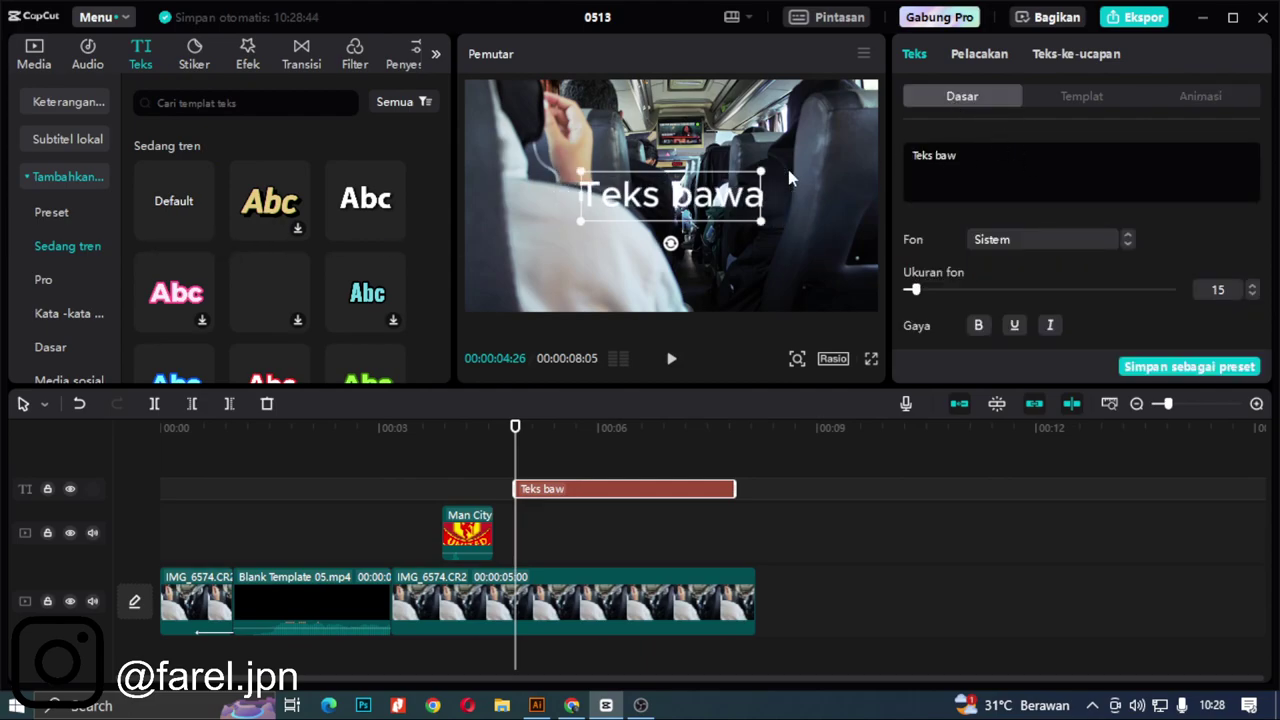
type("farel ganteng")
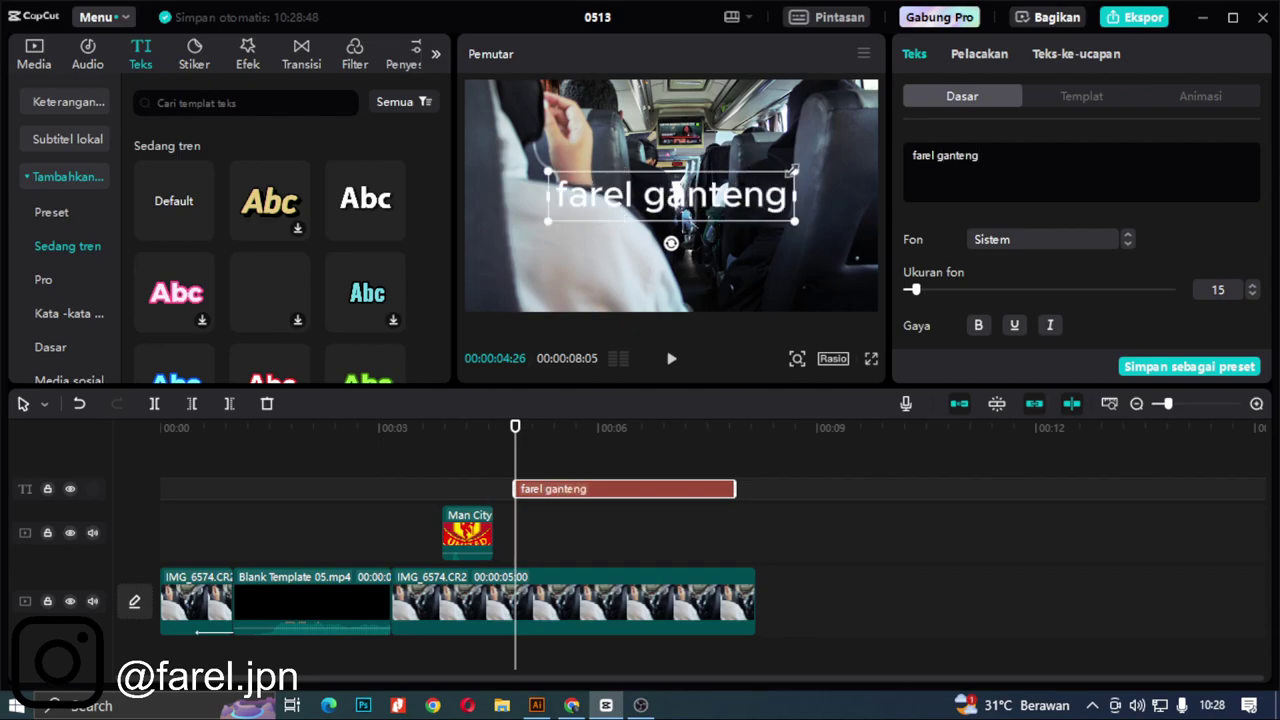
Step: Set the font of the title text to BebasNeue
left_click(1130, 241)
left_click(1051, 175)
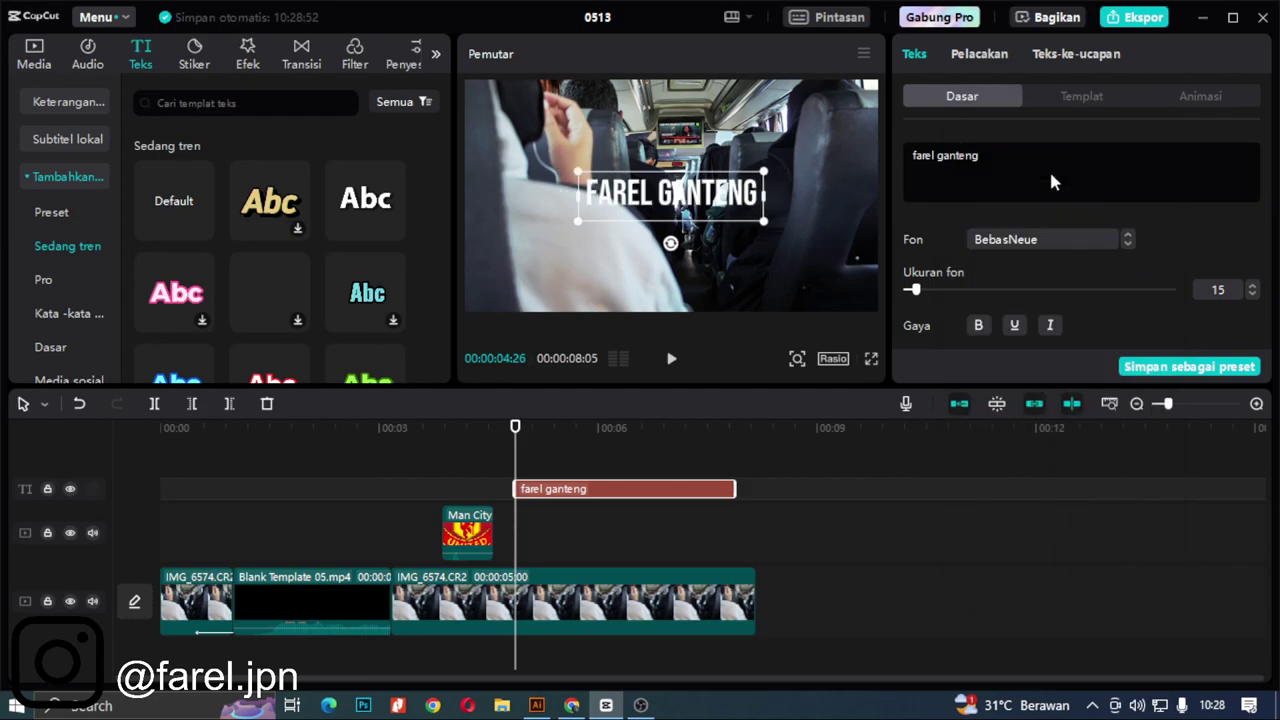
left_click(701, 252)
scroll(1086, 261, "down", 1)
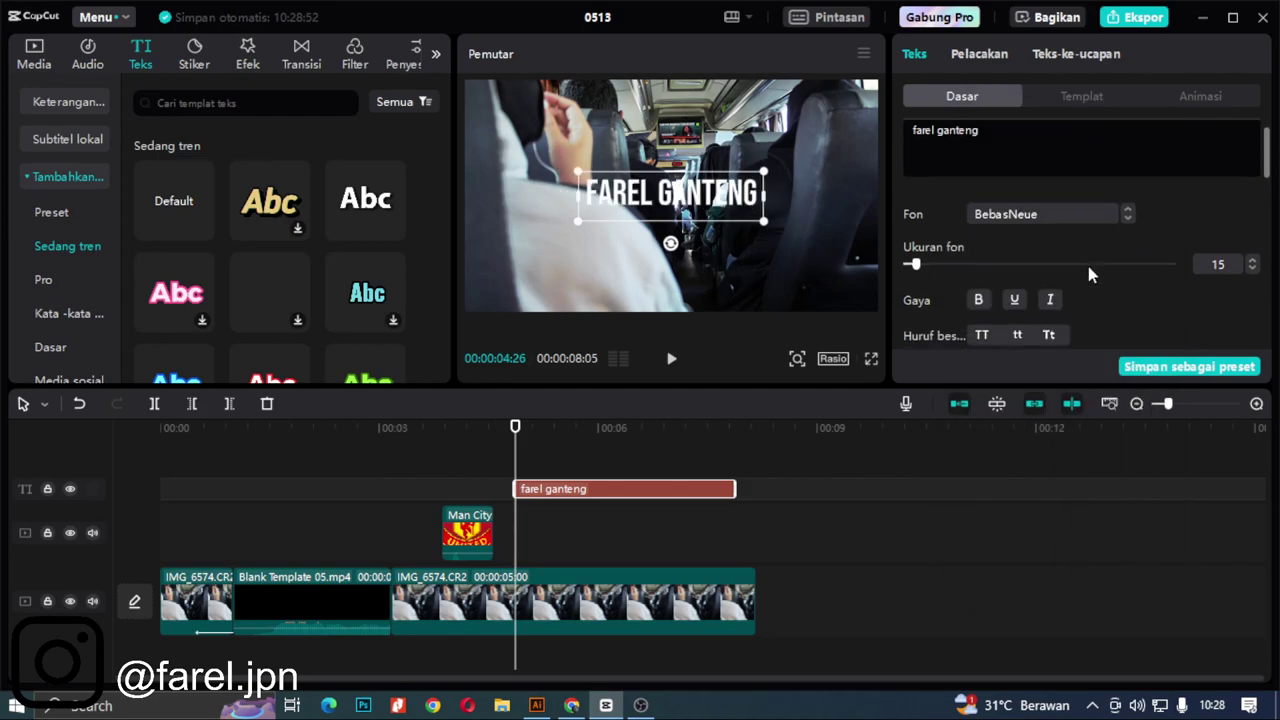
left_click(757, 212)
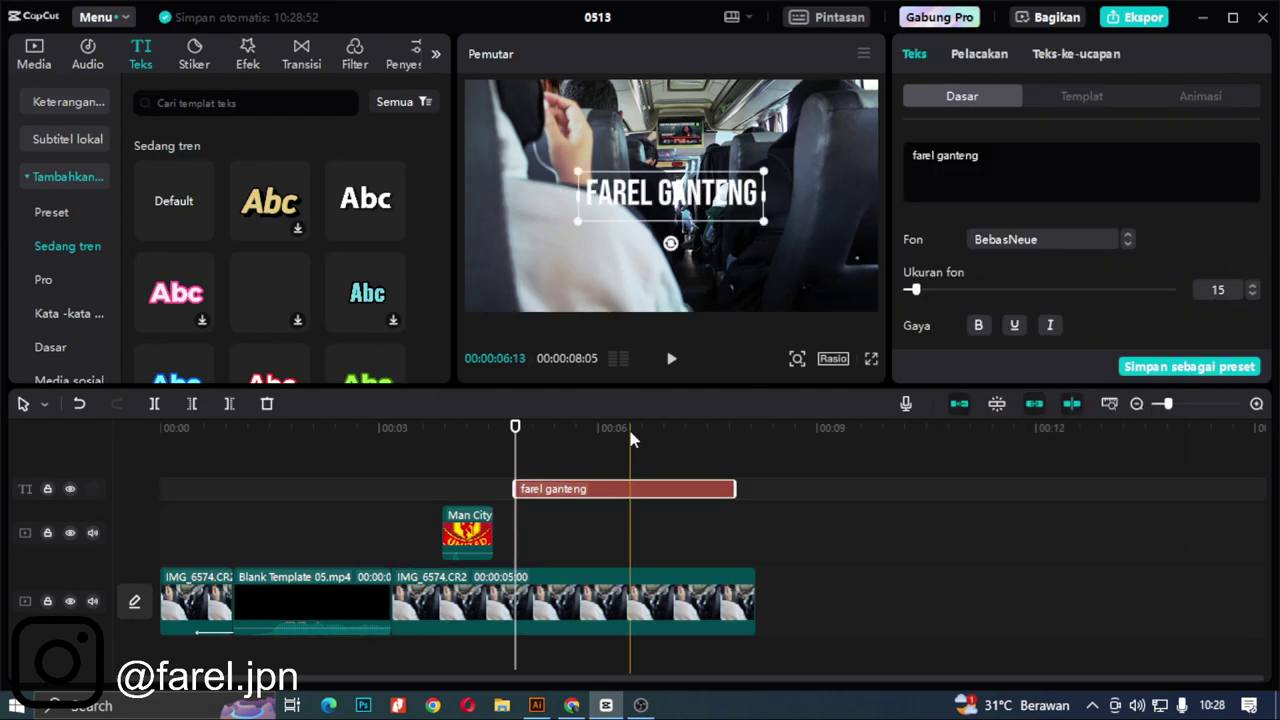
Step: Scale the title text to 104%
left_click(608, 427)
left_click(613, 488)
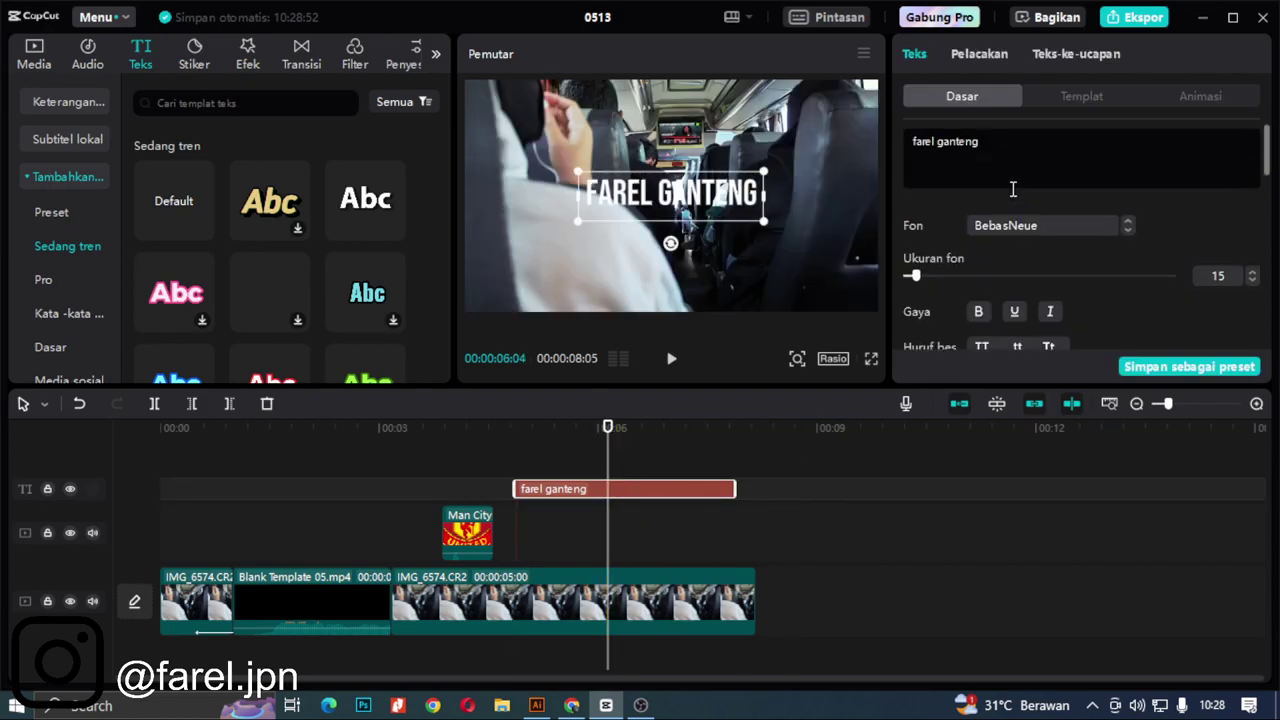
scroll(1011, 189, "down", 3)
scroll(1003, 194, "down", 1)
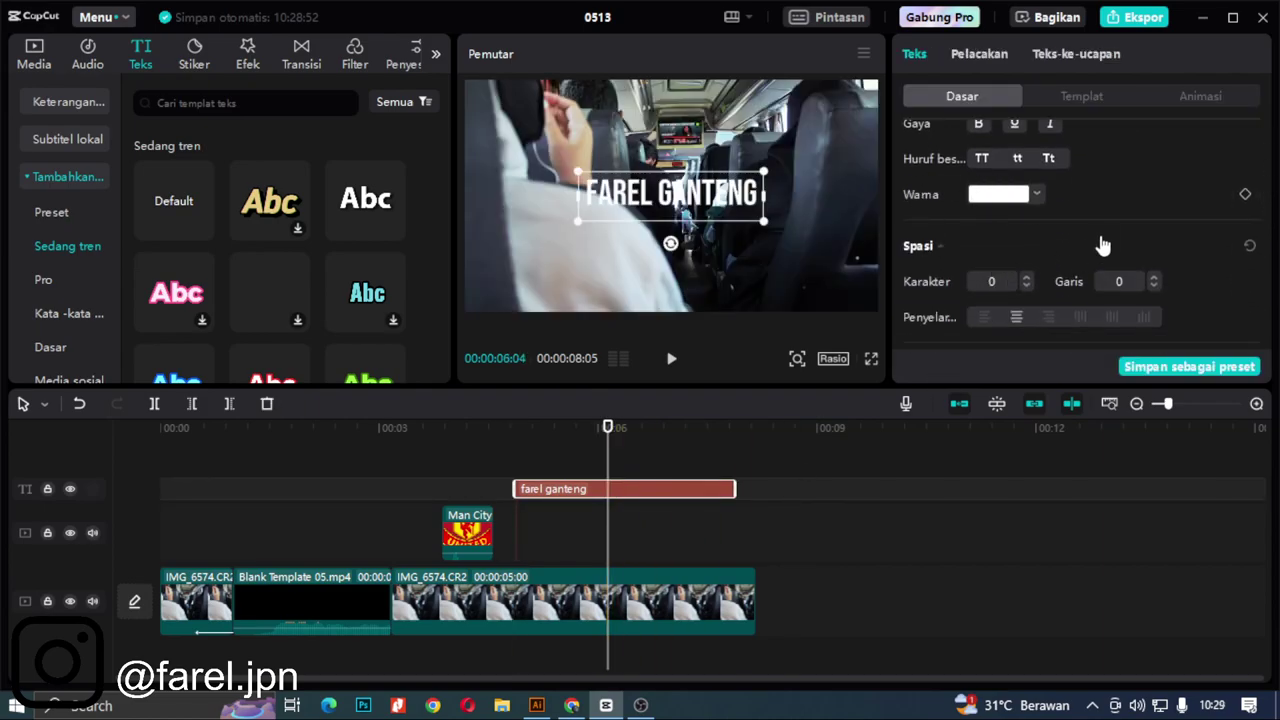
scroll(1093, 214, "down", 5)
mouse_move(952, 216)
left_mouse_down()
mouse_move(967, 216)
mouse_move(955, 222)
left_mouse_up()
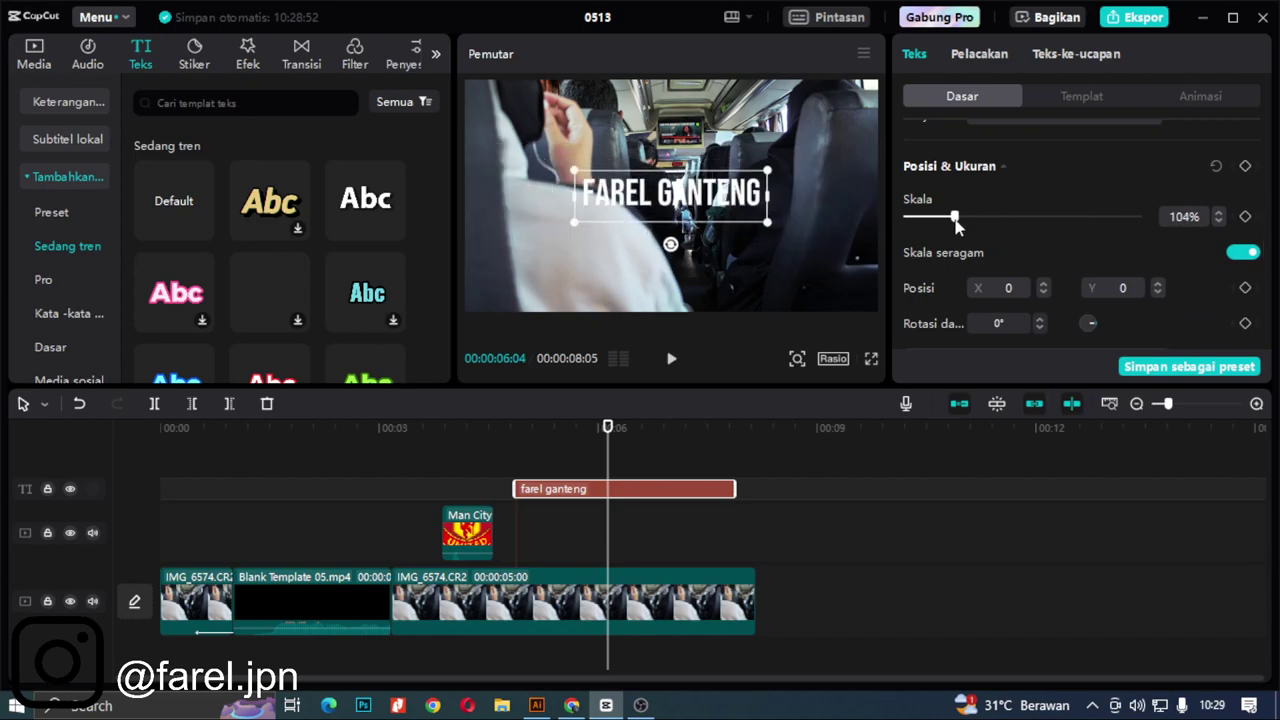
Step: Try rotating the title text and undo the rotation
scroll(1047, 252, "down", 2)
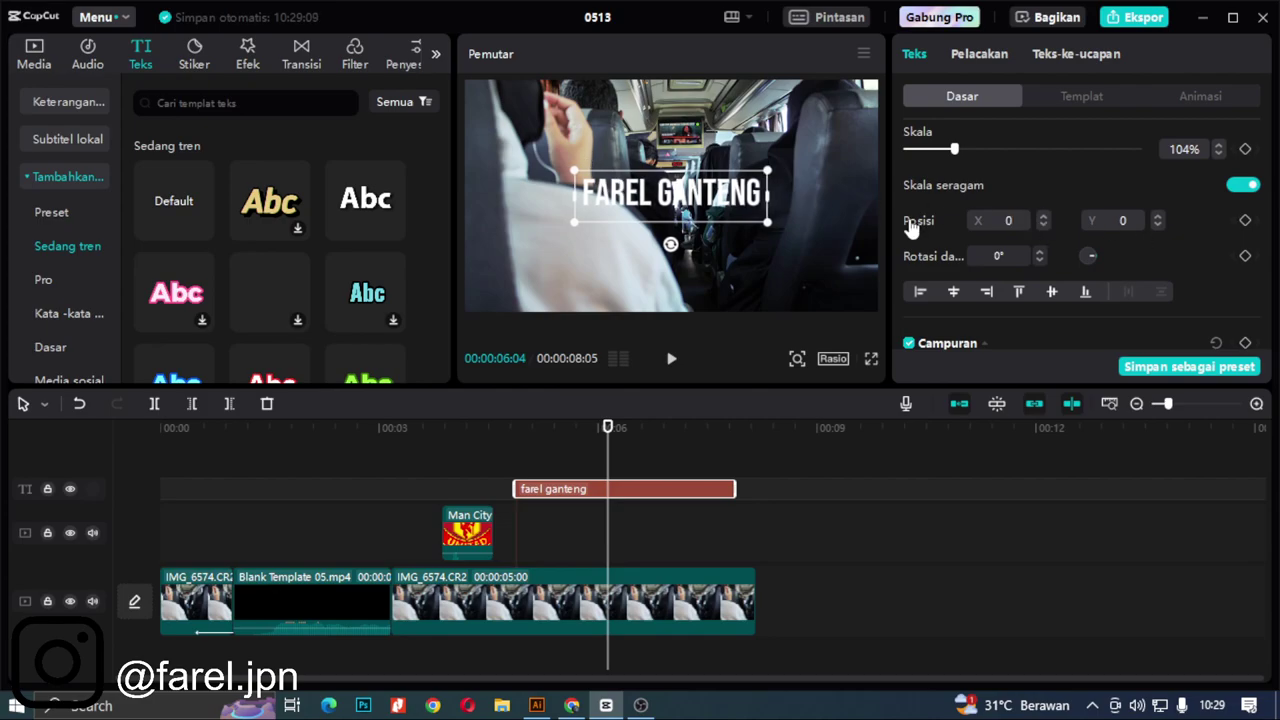
scroll(1045, 238, "down", 2)
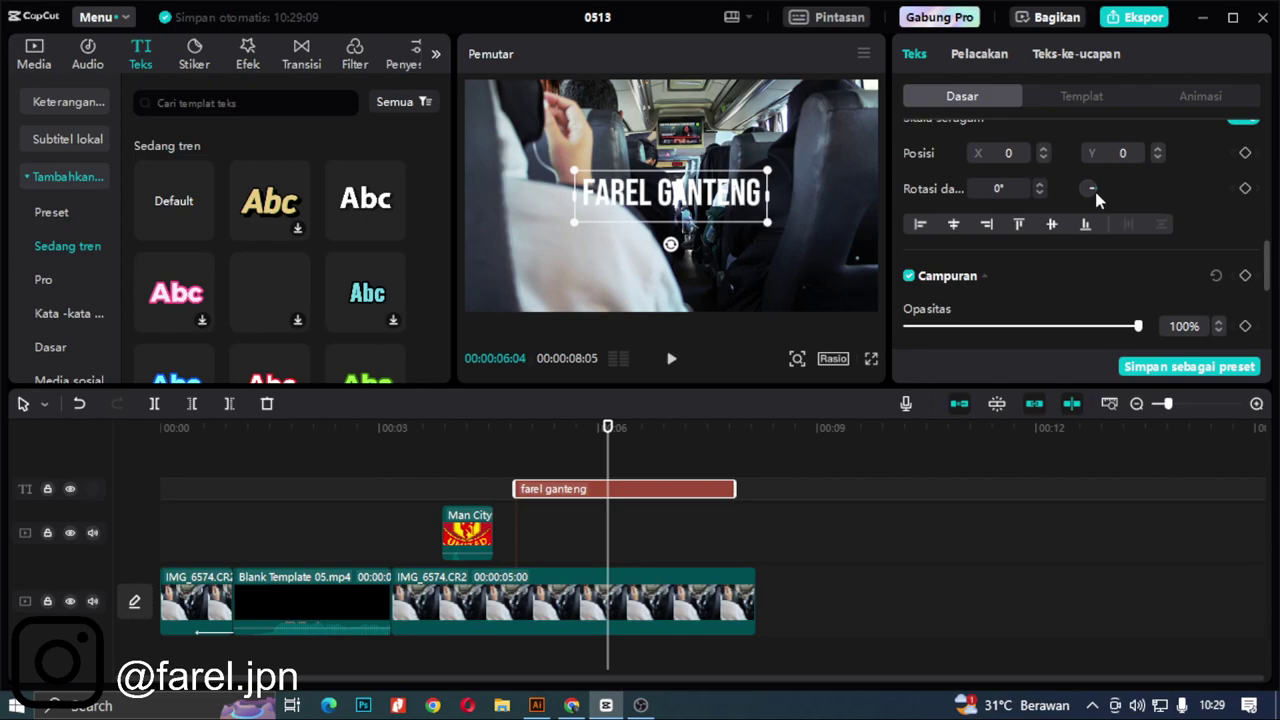
left_click_drag(1094, 188, 1093, 201)
key("ctrl+z")
Step: Collapse the title text's stroke and background settings and turn on its shadow (Bayangan)
scroll(1097, 248, "down", 4)
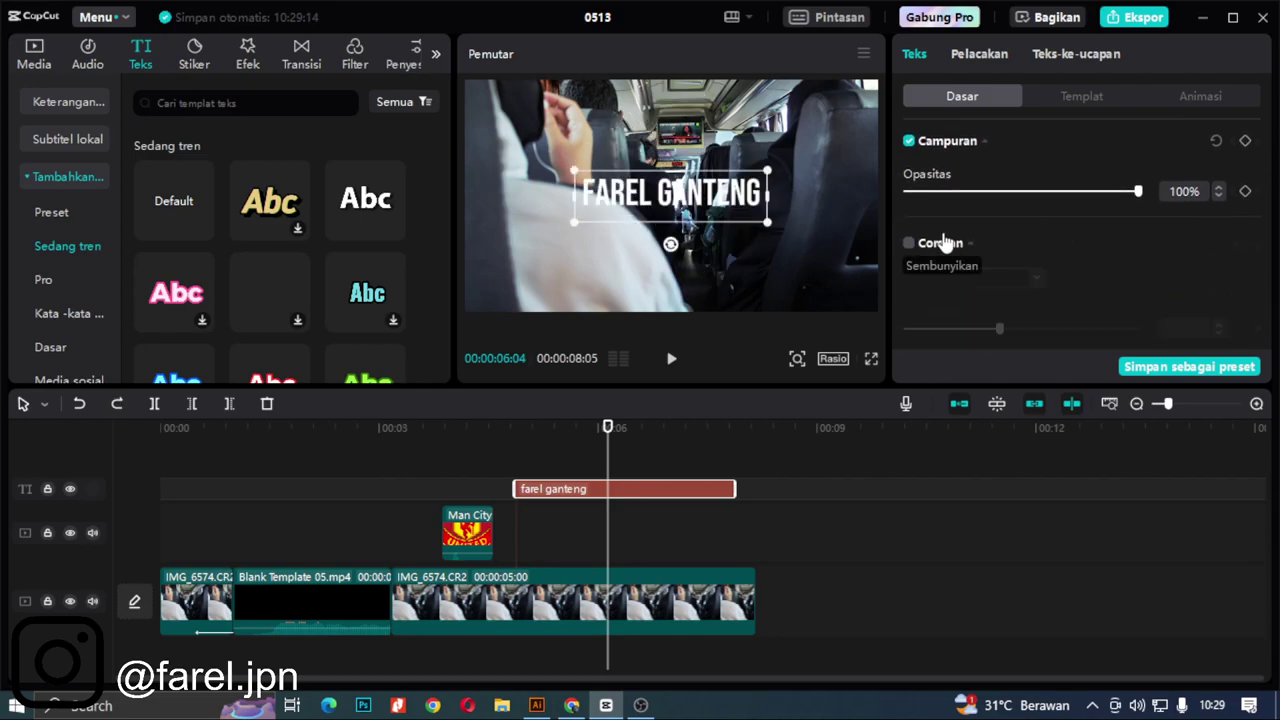
scroll(994, 243, "down", 2)
left_click(986, 237)
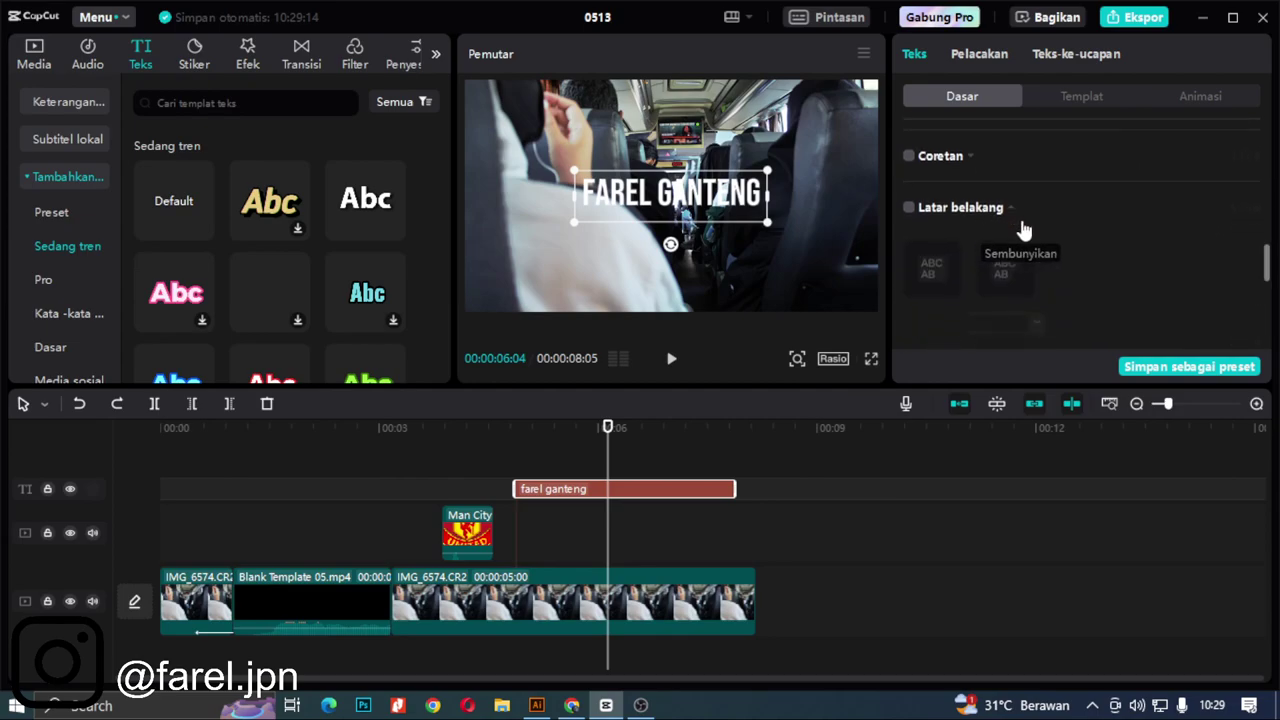
left_click(1012, 213)
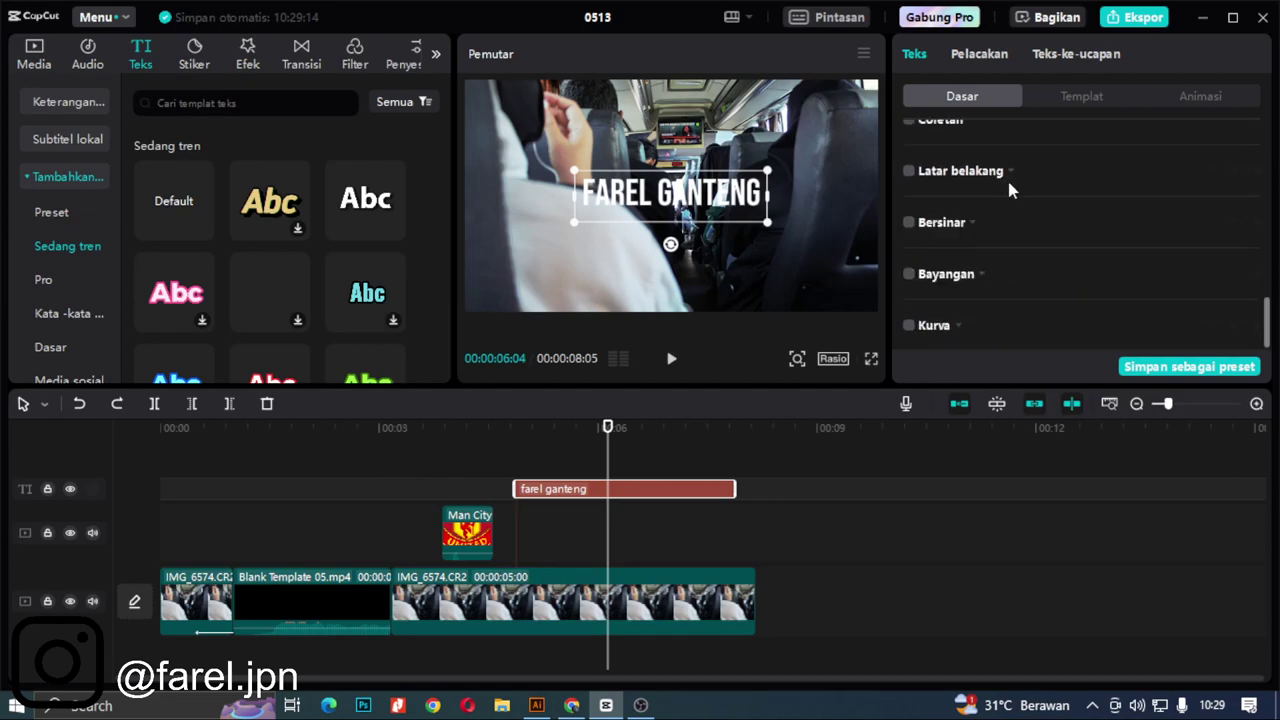
left_click(908, 275)
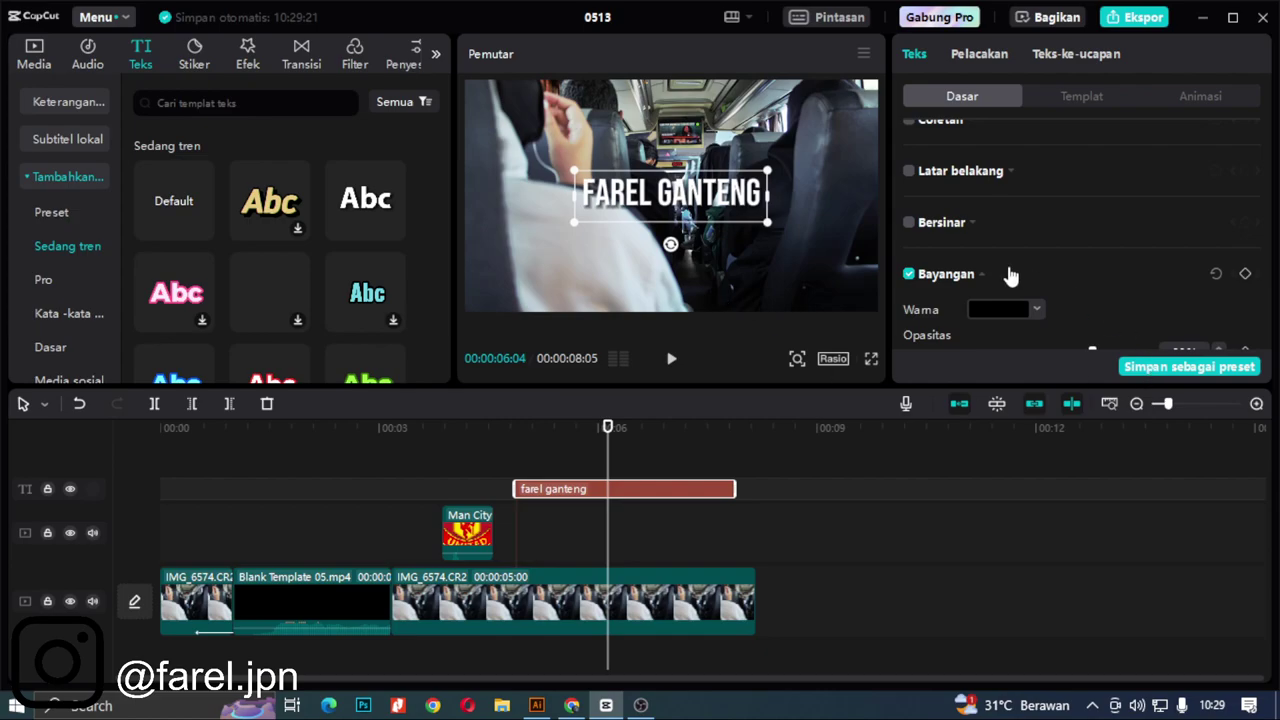
Step: Apply the Mesin Ketik entrance animation to the title text with a duration of 1.3 s
left_click(1190, 96)
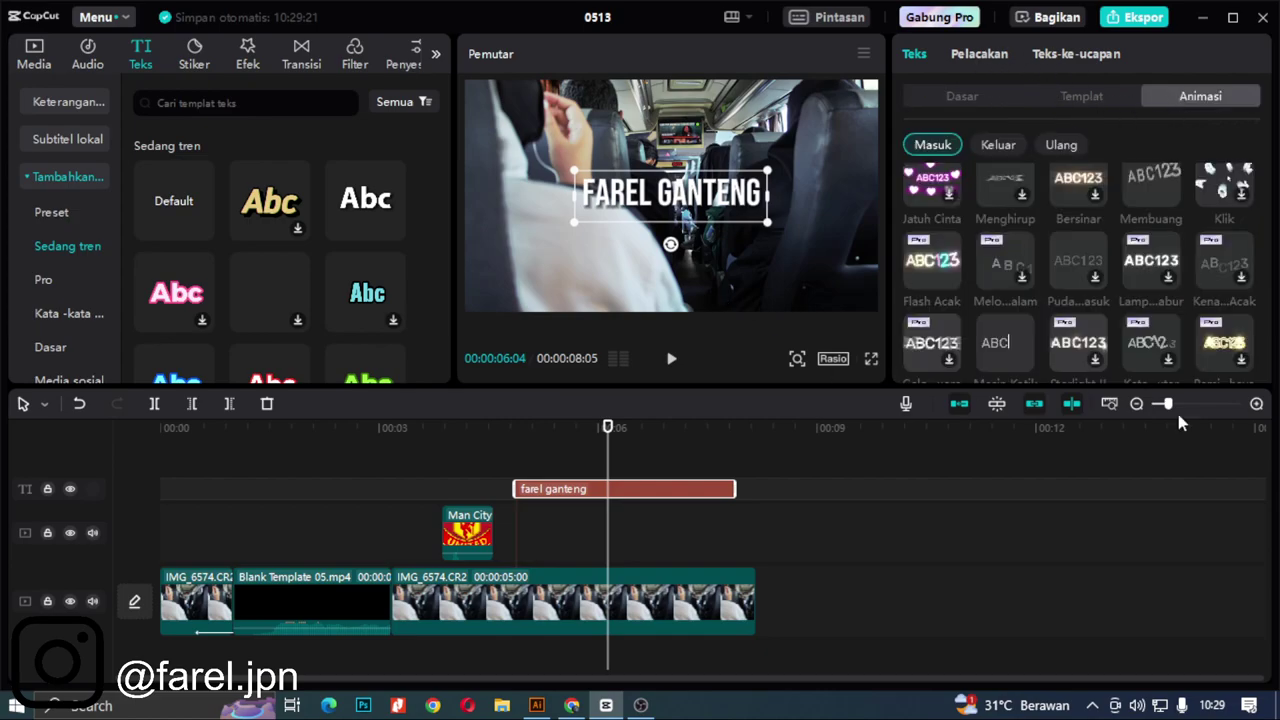
scroll(1040, 225, "down", 1)
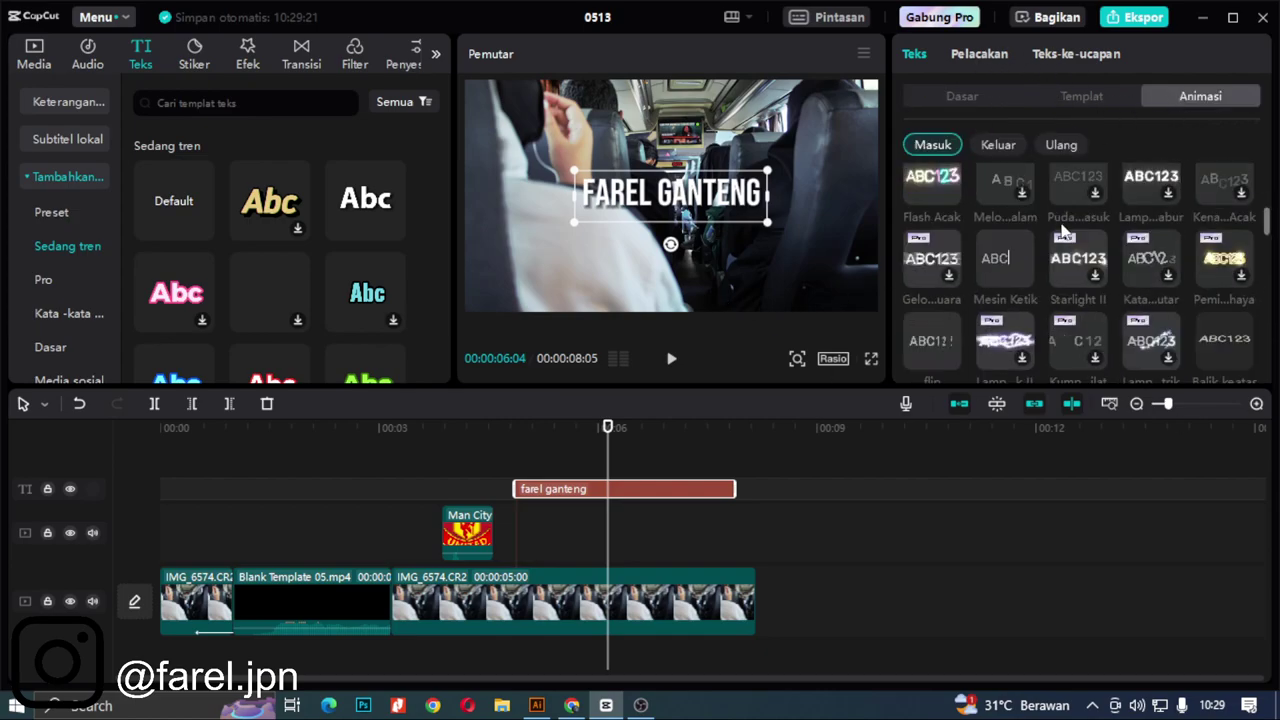
left_click(1003, 260)
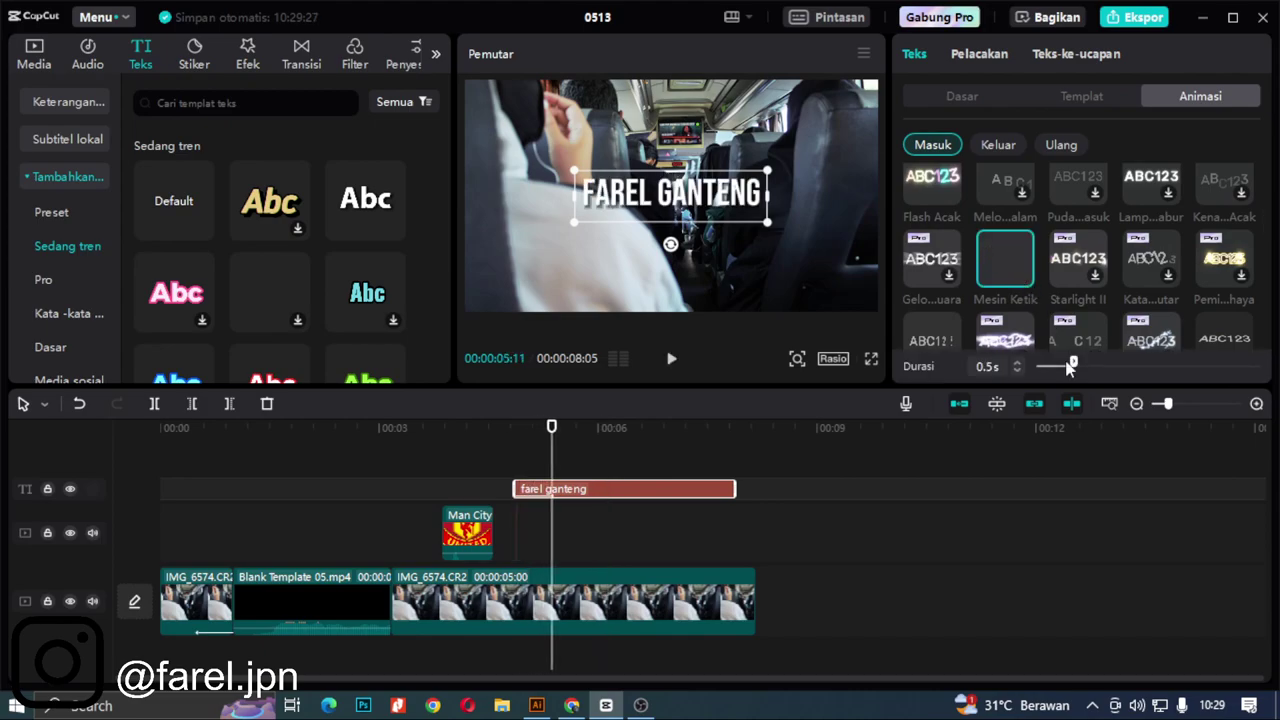
left_click_drag(1119, 363, 1134, 363)
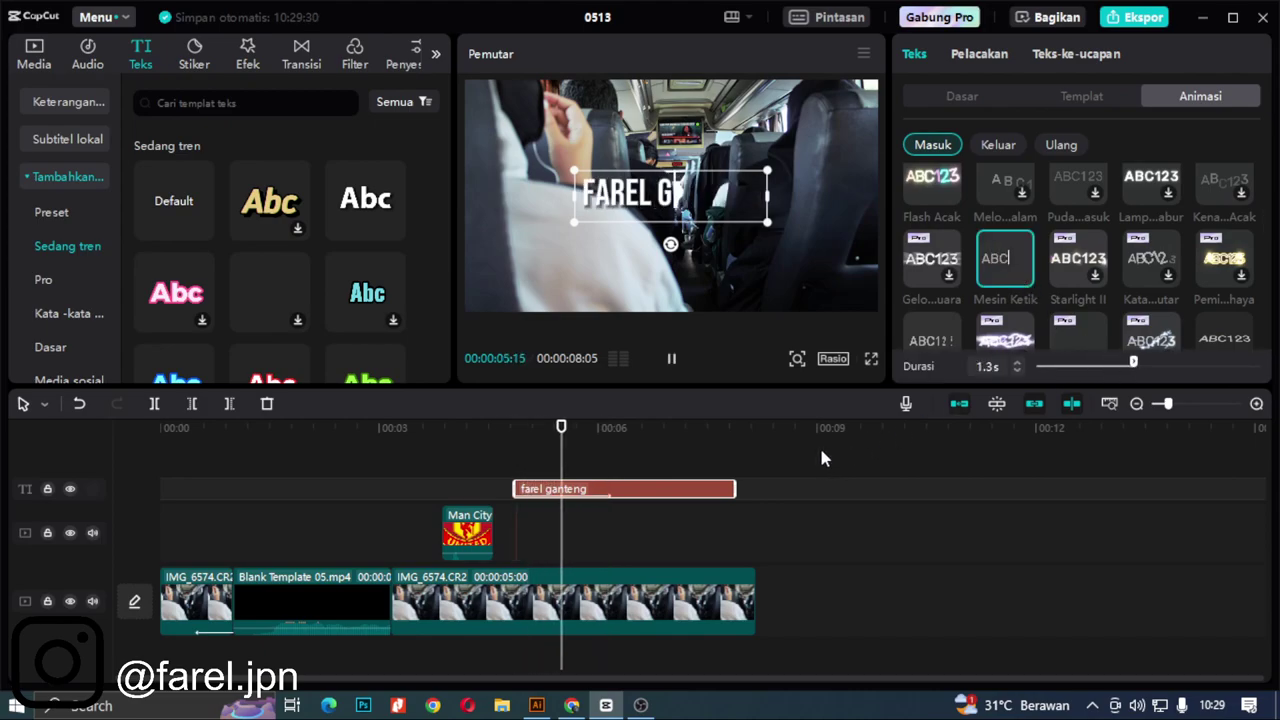
Step: Move the overlaid match recap clip along its track to start at about 5.6 seconds, beneath the title clip
left_click(541, 452)
left_click_drag(582, 452, 395, 455)
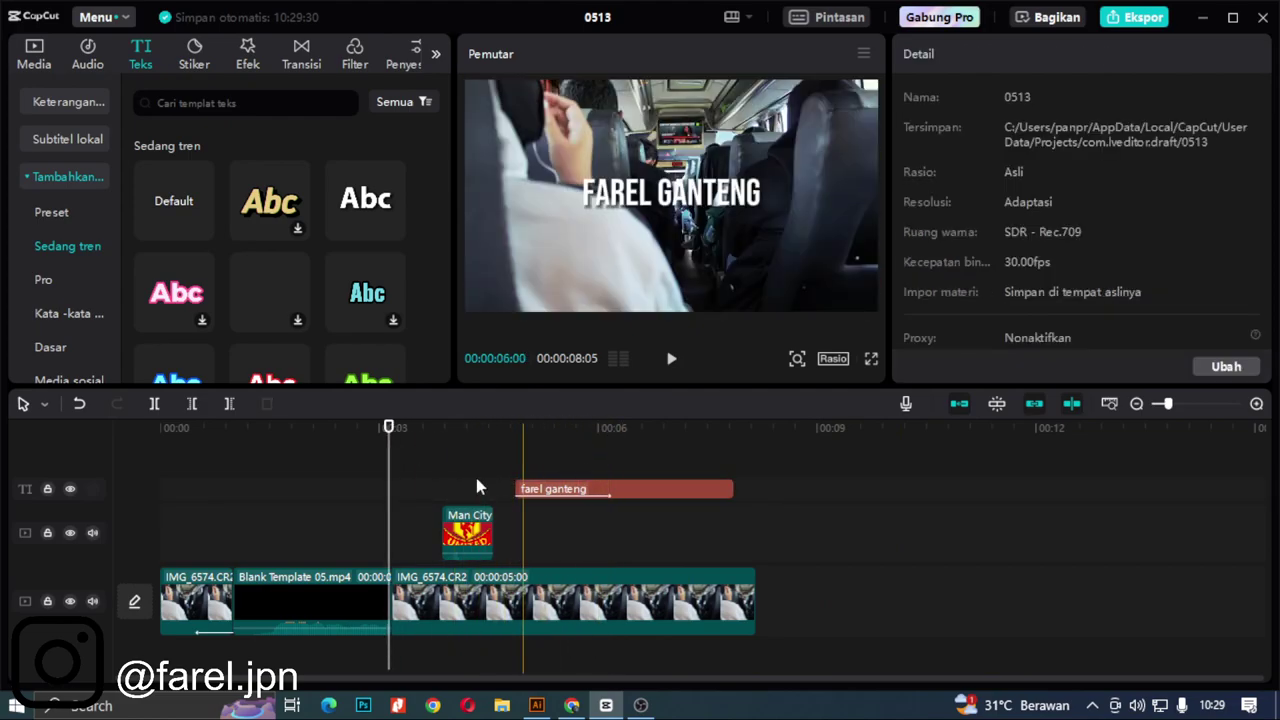
left_click_drag(479, 538, 607, 538)
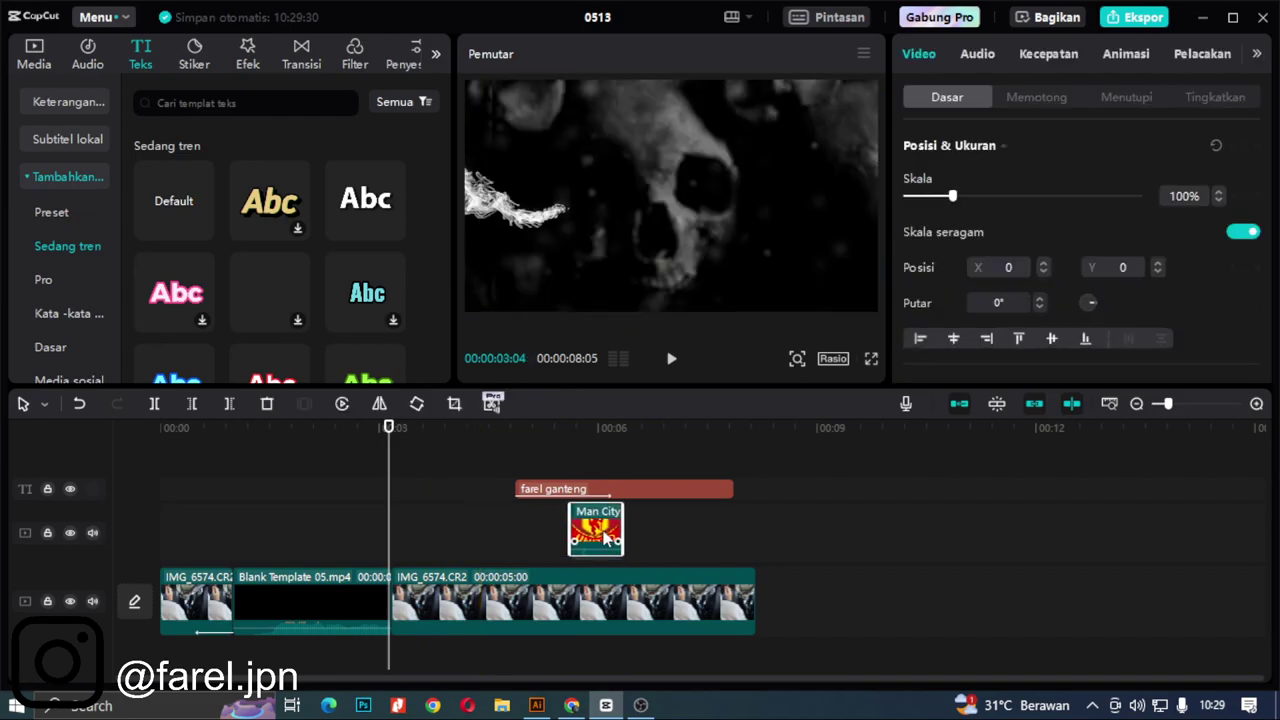
Step: Add the Retro effect Kebisingan Hitam on a new track from the second photo's start, and preview from just before it
left_click_drag(386, 428, 233, 430)
left_click(356, 52)
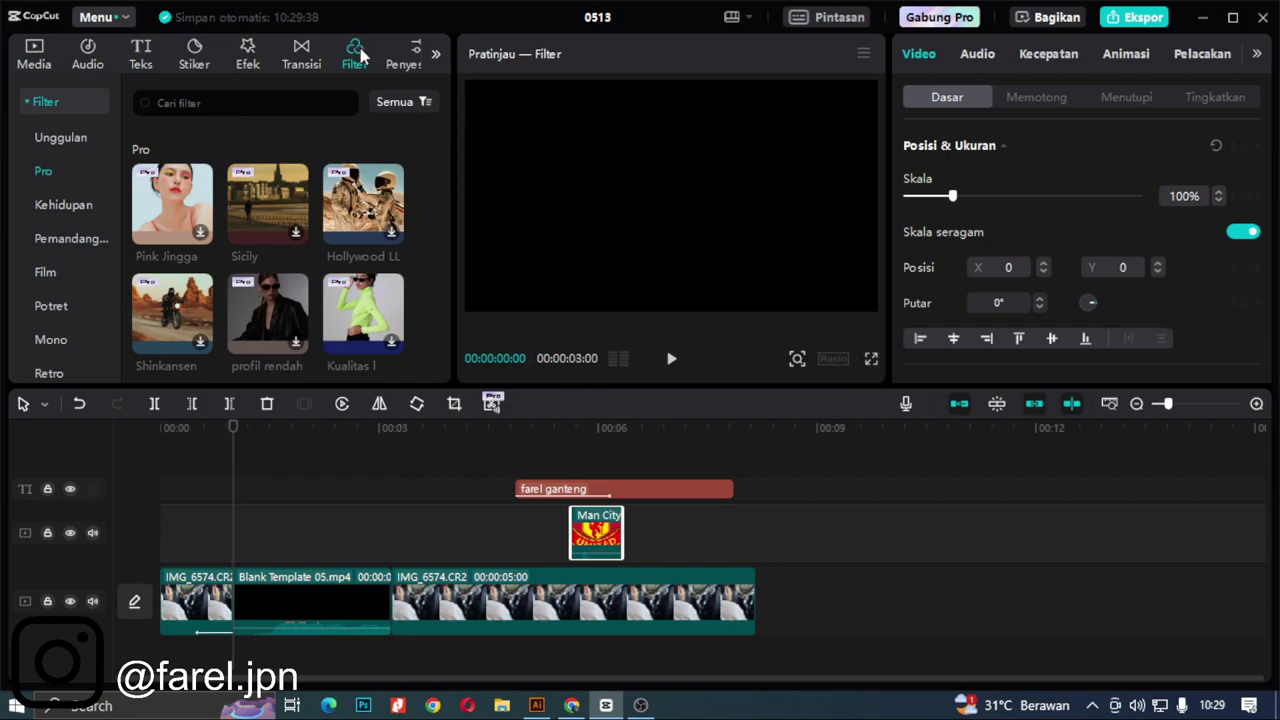
left_click(248, 52)
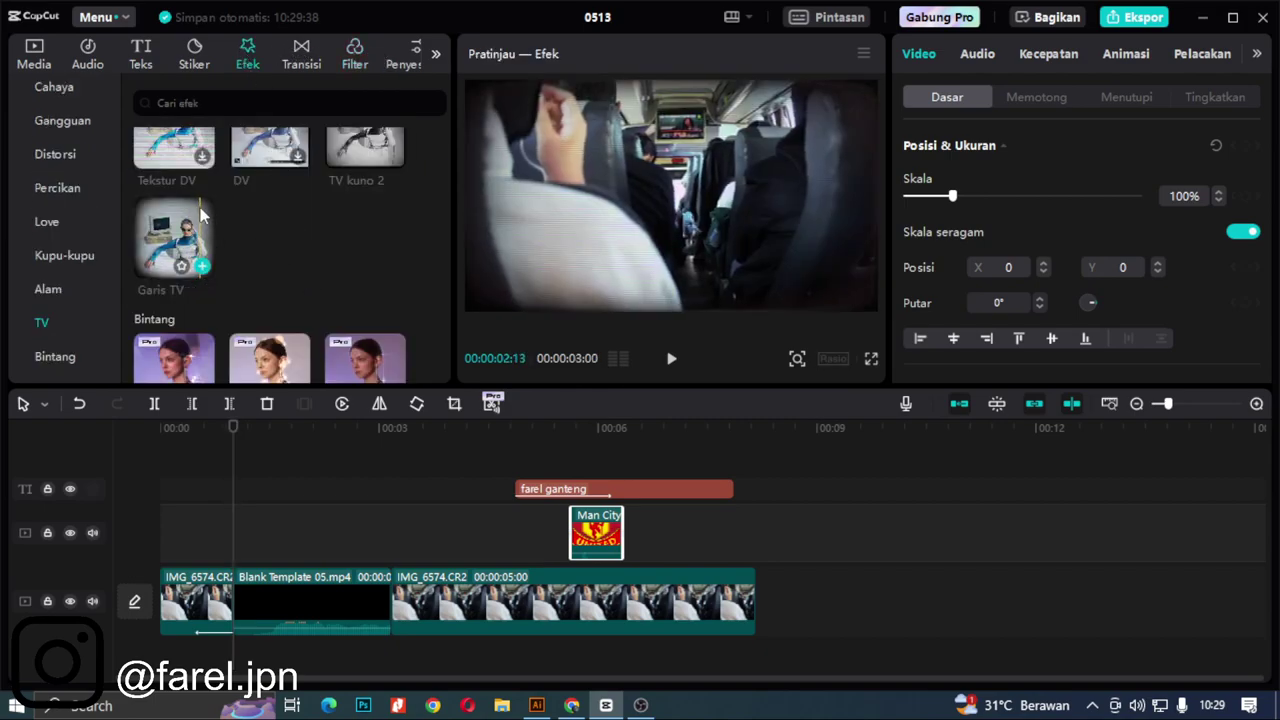
scroll(201, 213, "up", 2)
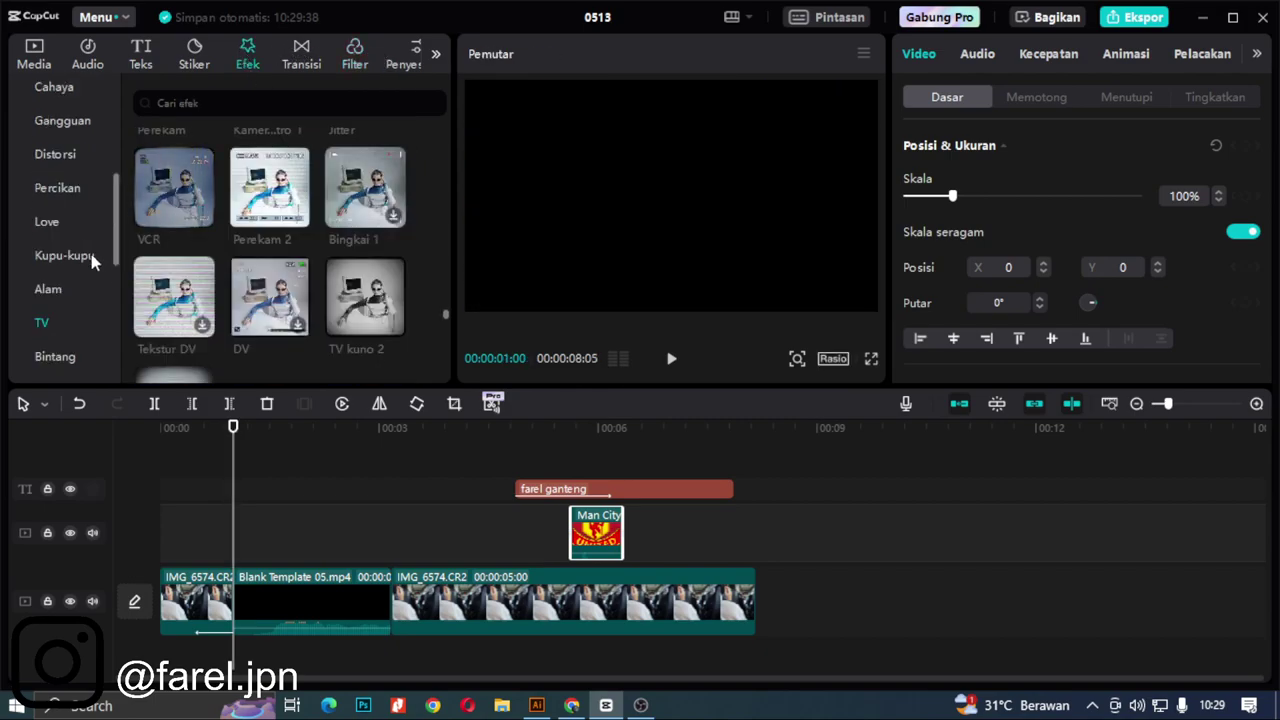
left_click(53, 158)
scroll(88, 222, "up", 1)
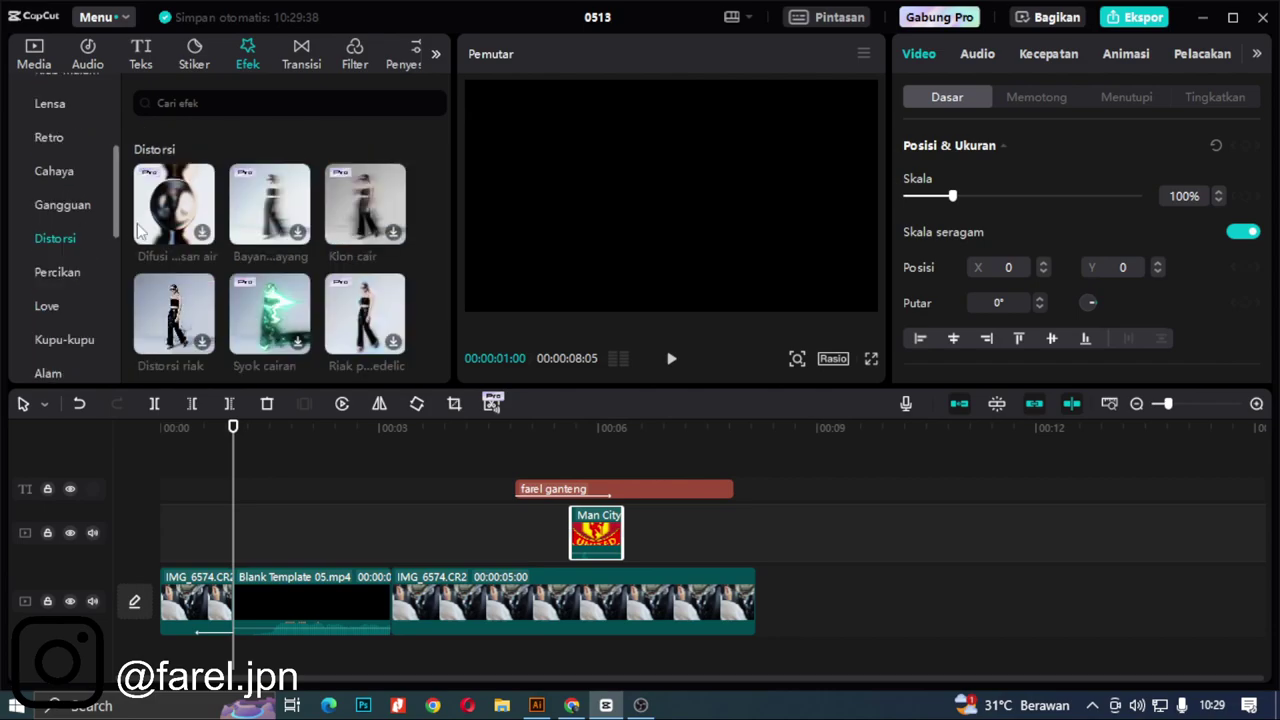
left_click(50, 139)
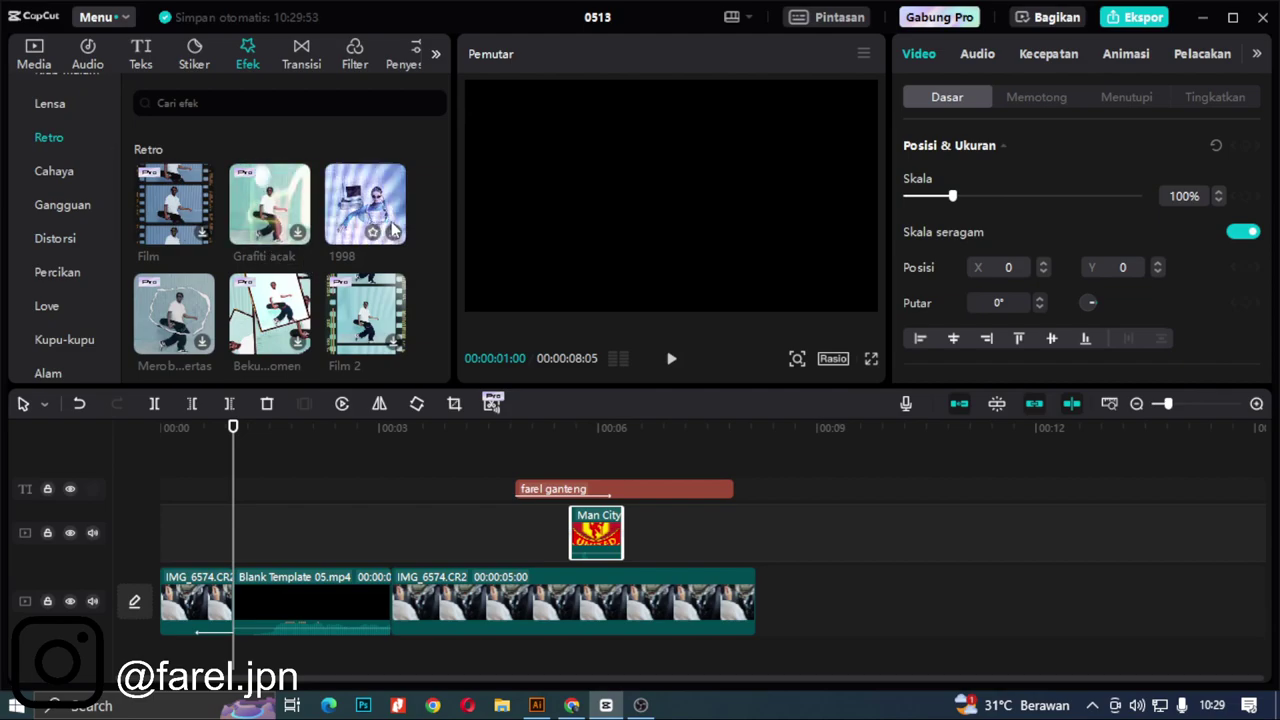
scroll(312, 212, "down", 1)
scroll(372, 250, "down", 1)
scroll(362, 275, "down", 1)
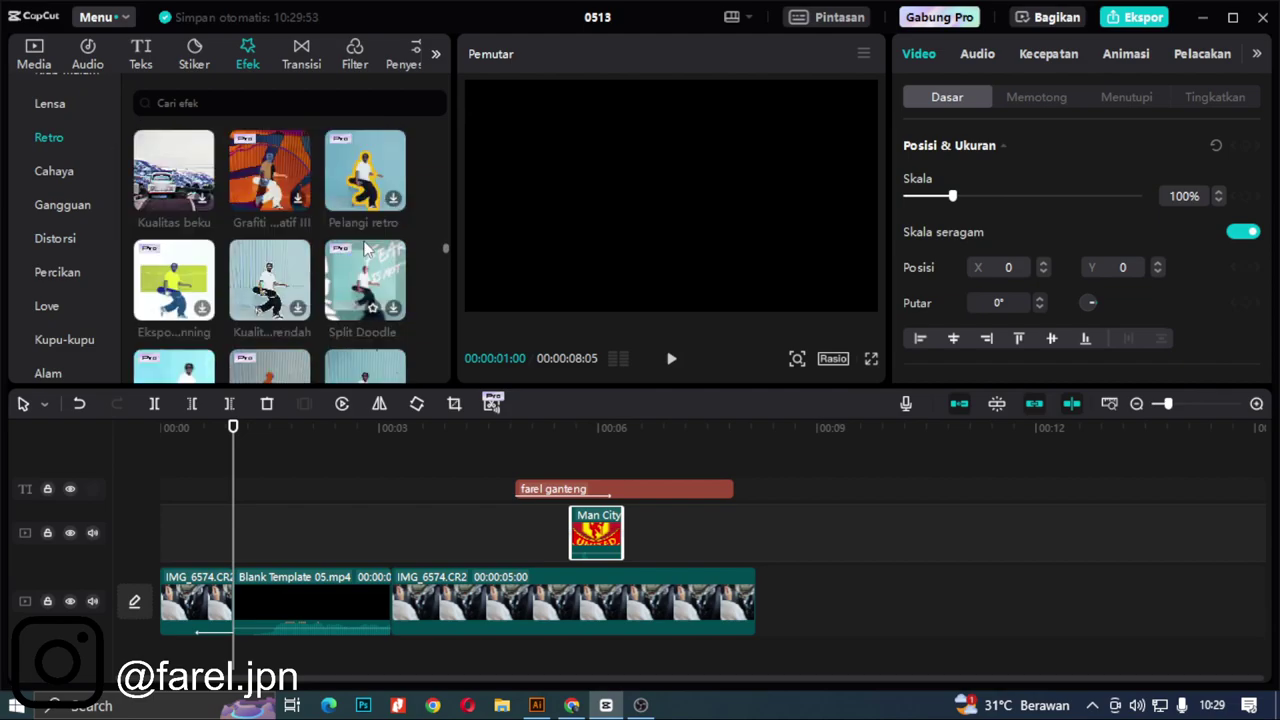
scroll(300, 260, "down", 1)
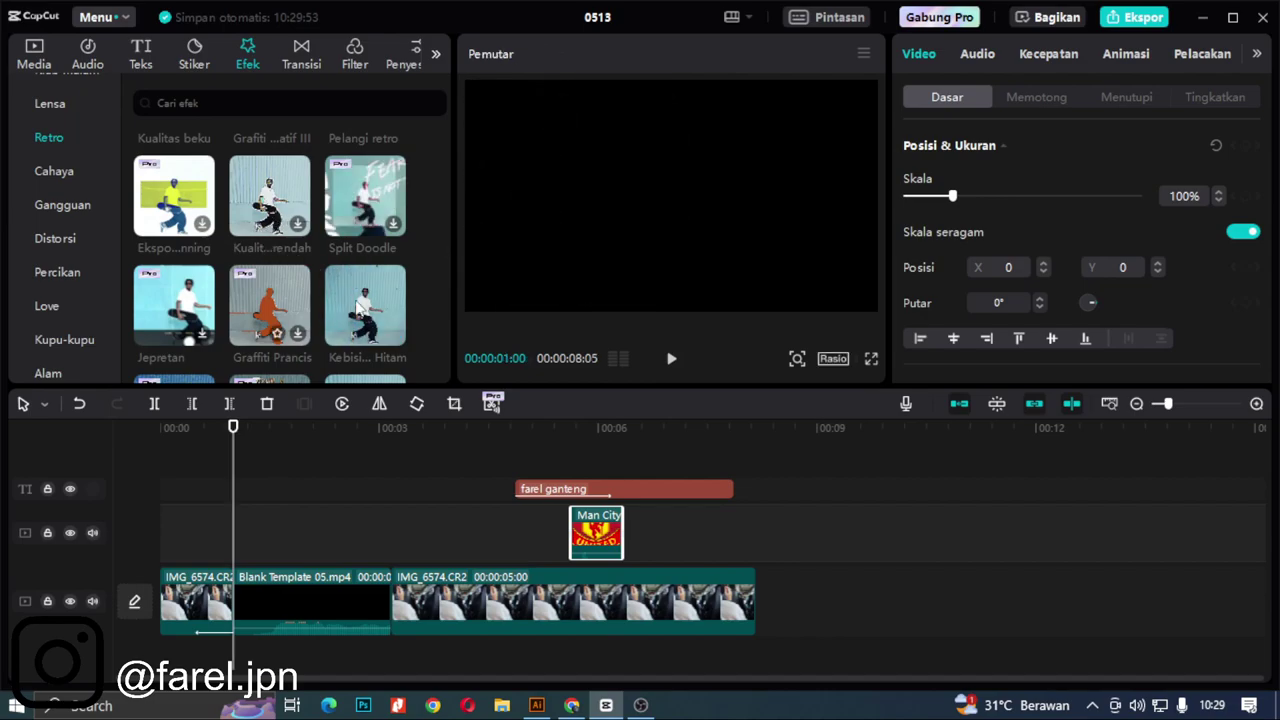
left_click(352, 308)
left_click_drag(403, 491, 560, 491)
left_click(378, 468)
key("space")
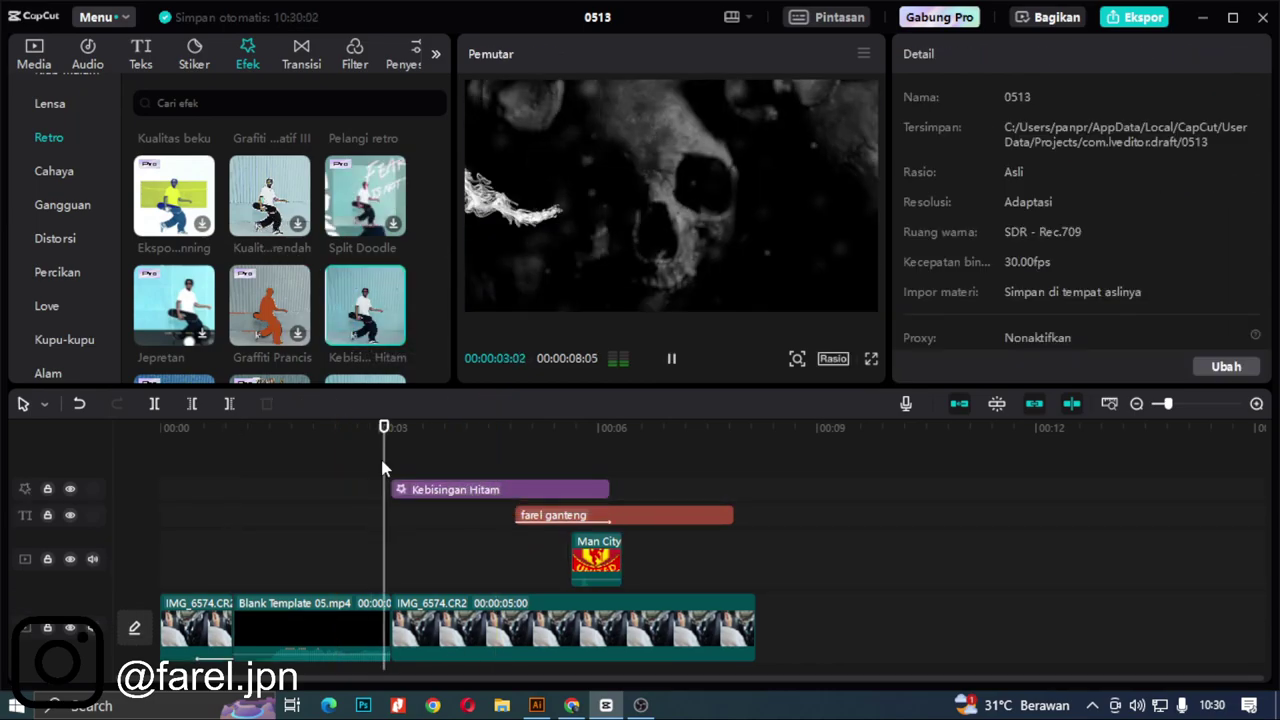
Step: Add the Retro effect Kebisingan 1 on a new track from the second photo's start, above Kebisingan Hitam
key("space")
left_click(405, 456)
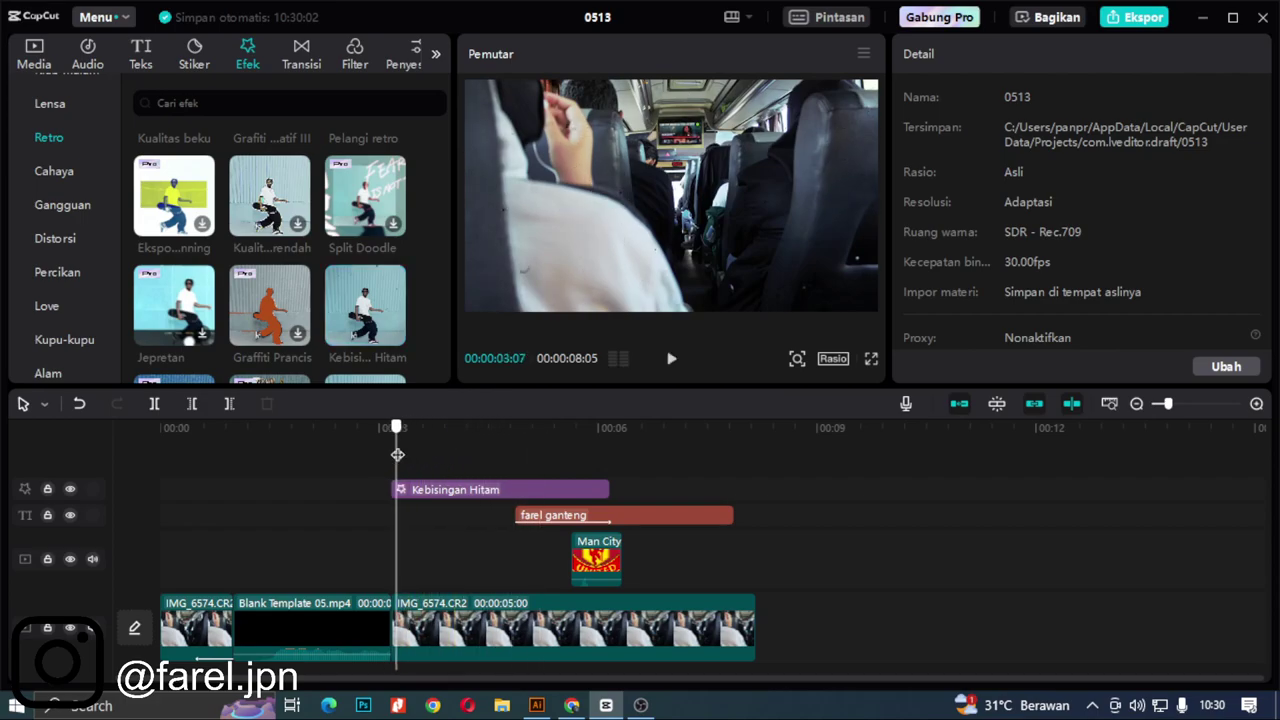
left_click(378, 338)
scroll(376, 300, "down", 1)
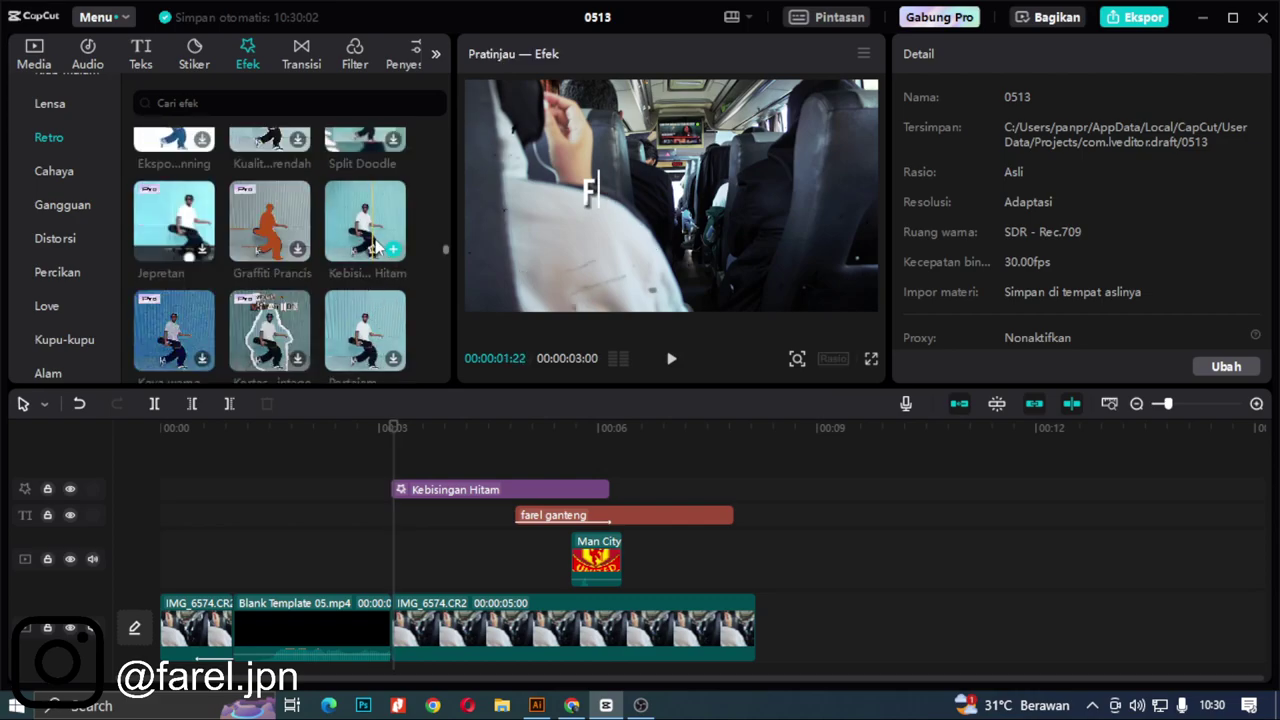
scroll(390, 248, "down", 3)
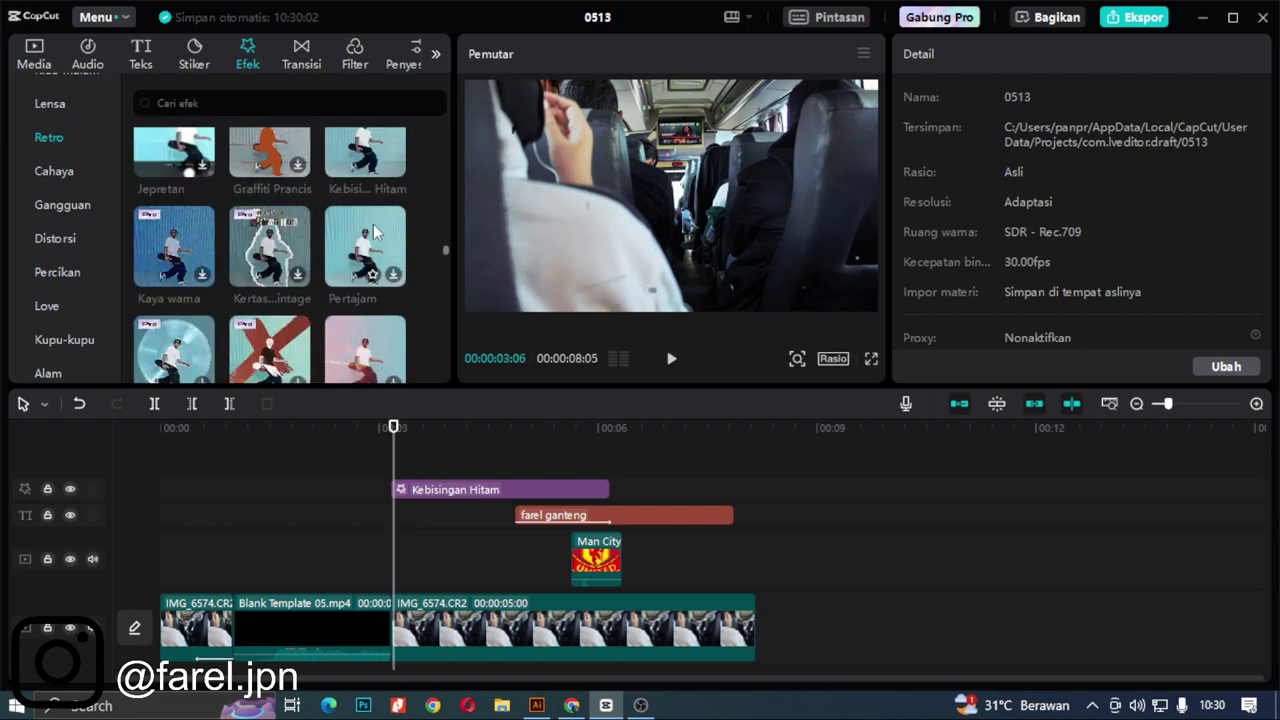
left_click(392, 325)
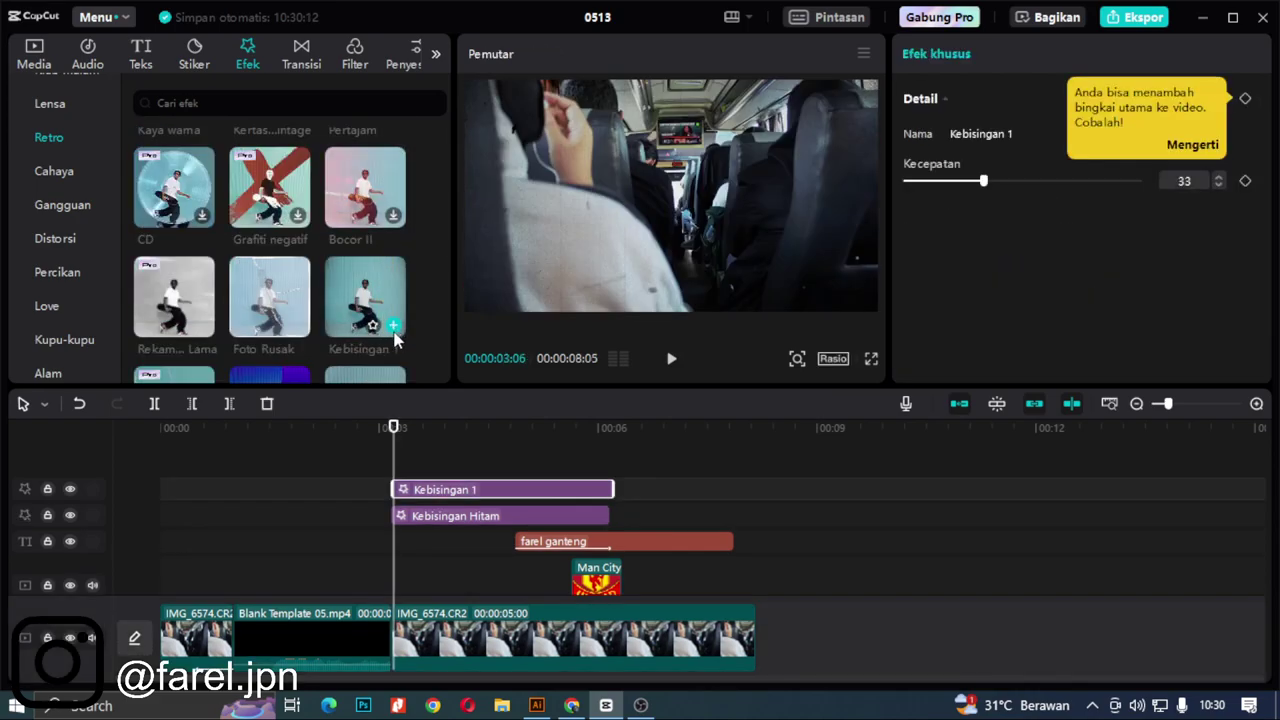
Step: Play back the second photo with the two stacked noise effects, including the section where the title types in
left_click(413, 455)
key("space")
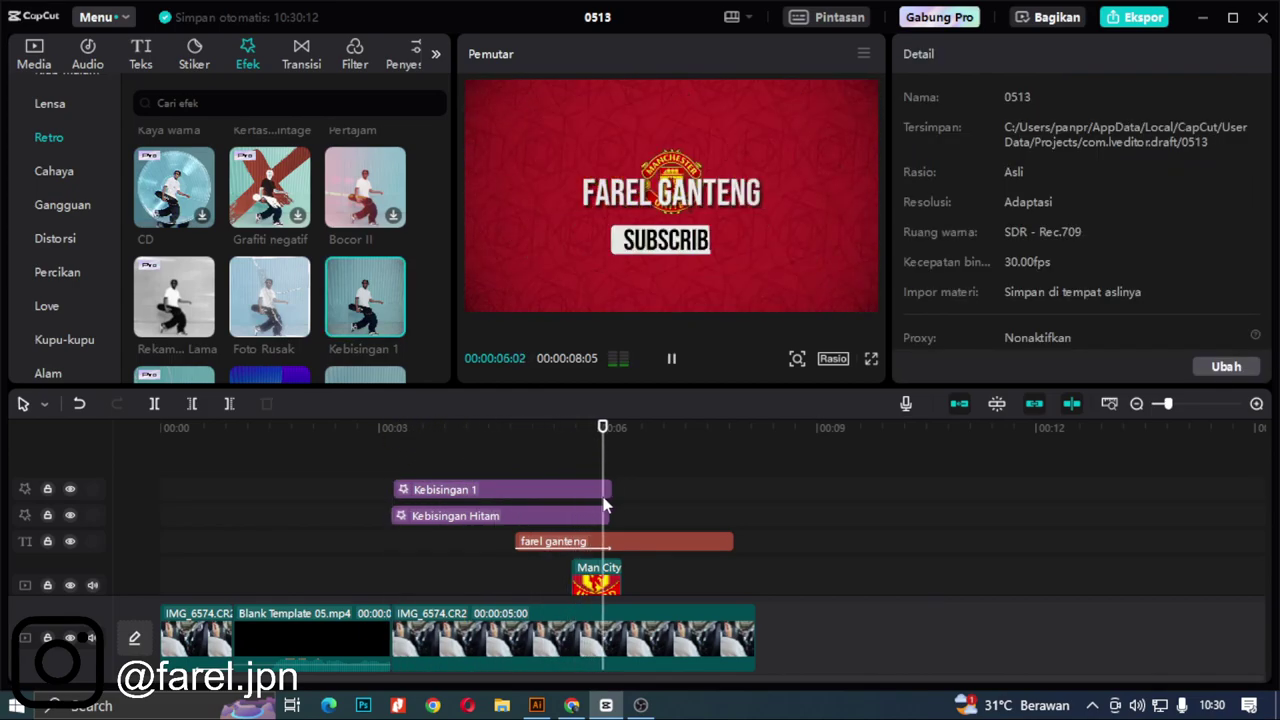
left_click(556, 428)
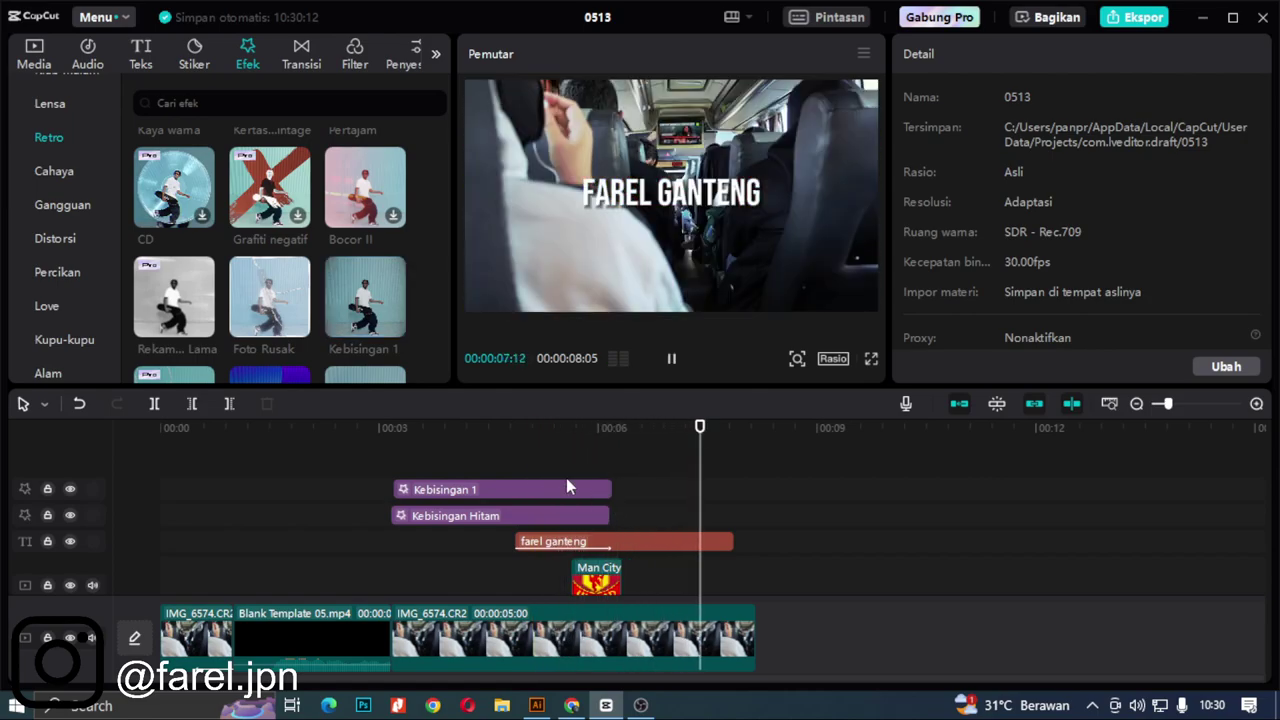
left_click(528, 430)
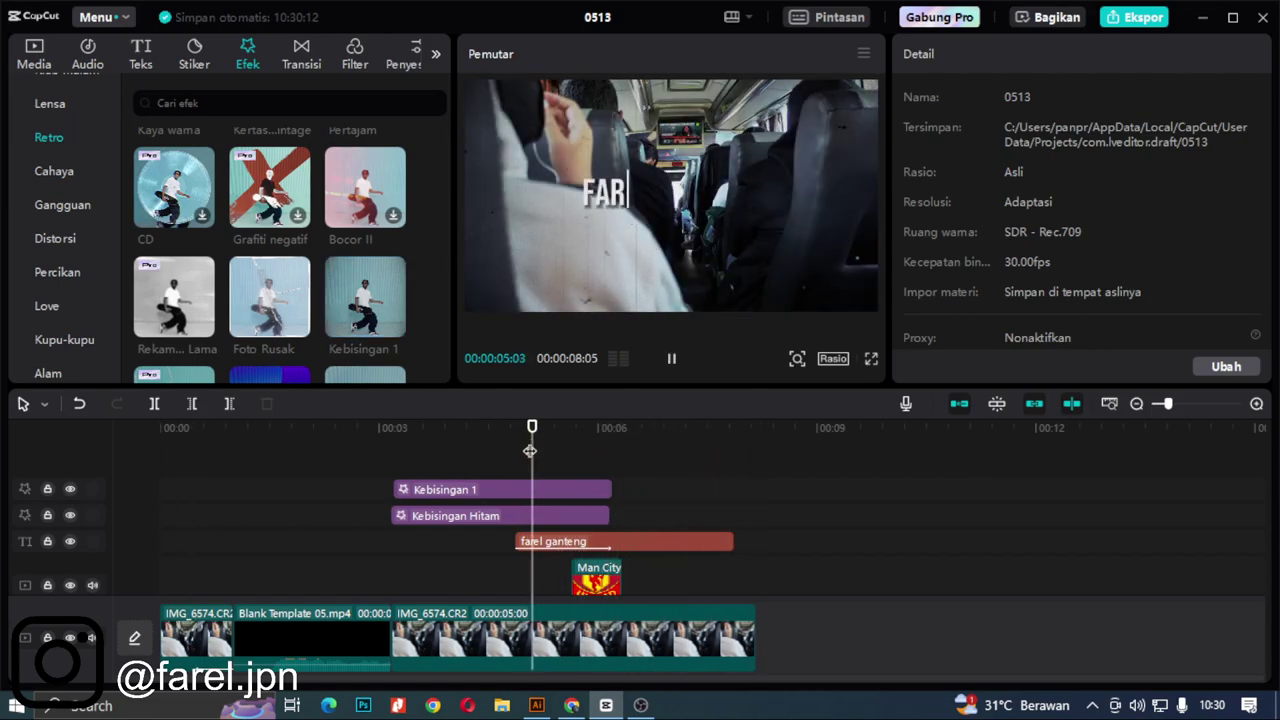
key("space")
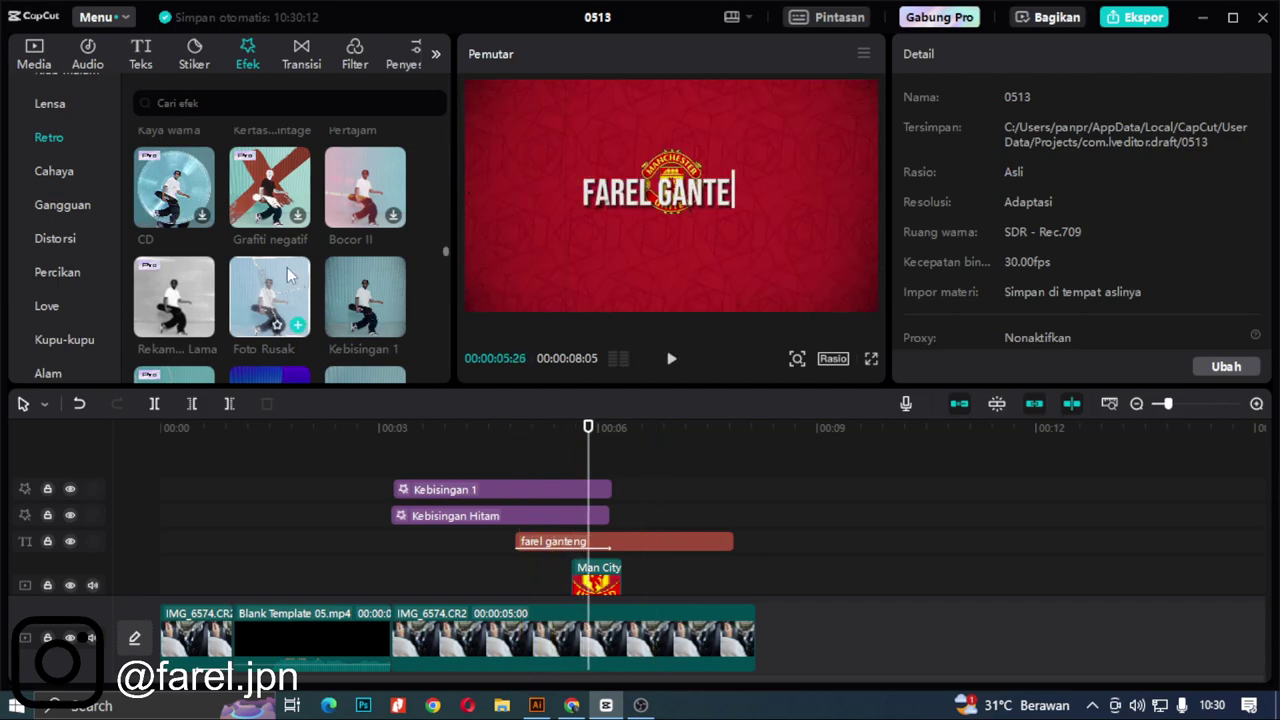
Step: Try the Retro effect Film Berwarna from the start of Blank Template 05.mp4 and delete it from the timeline
left_click(211, 479)
left_click_drag(208, 479, 238, 490)
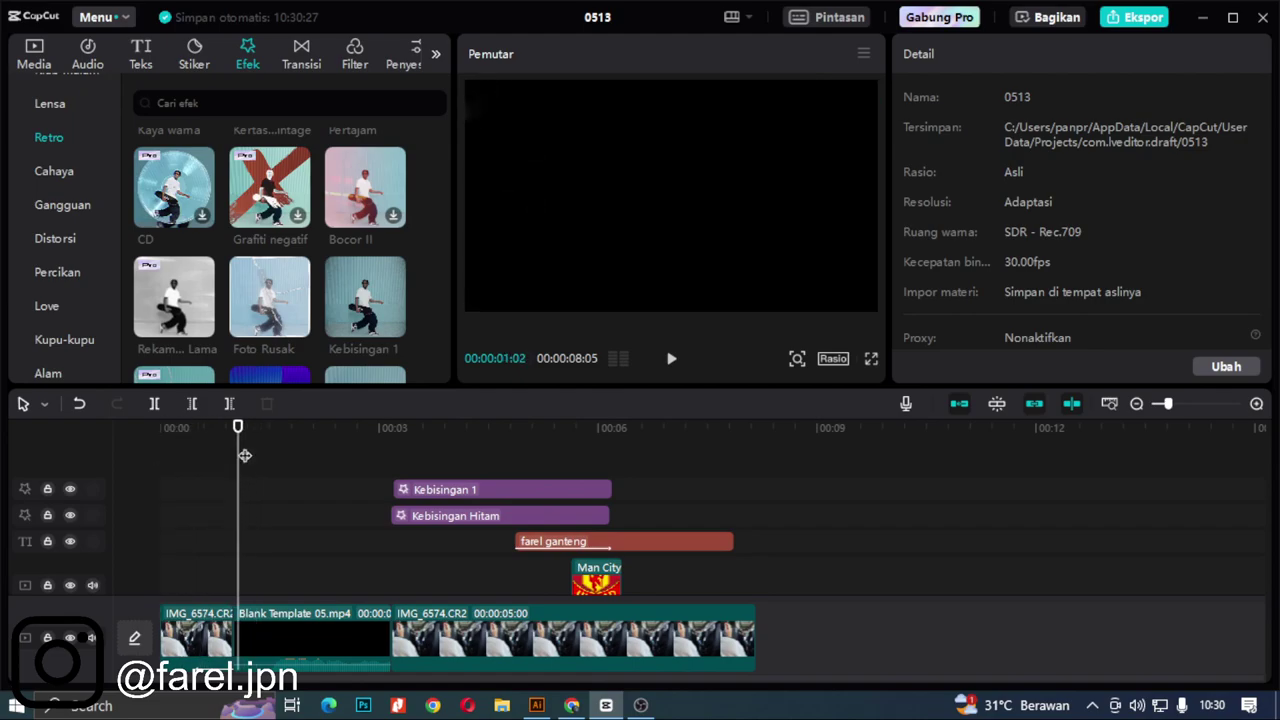
scroll(273, 313, "down", 3)
scroll(352, 314, "down", 2)
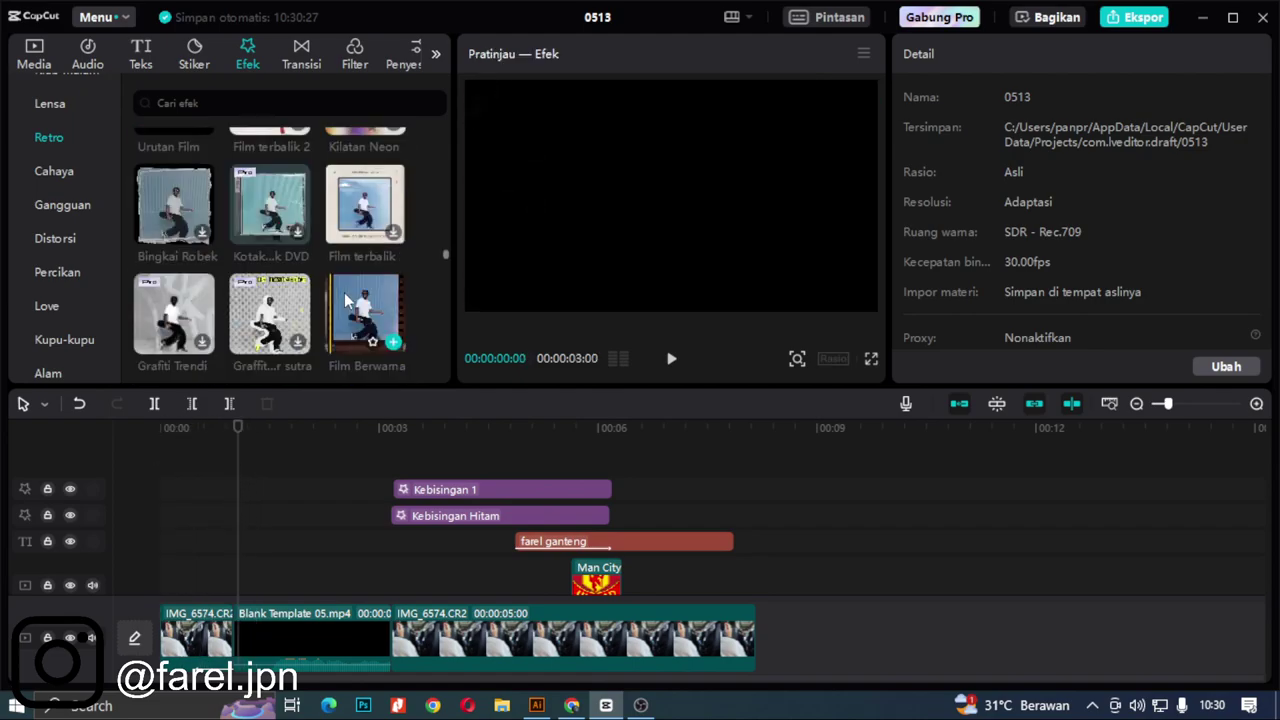
left_click(395, 344)
left_click(228, 465)
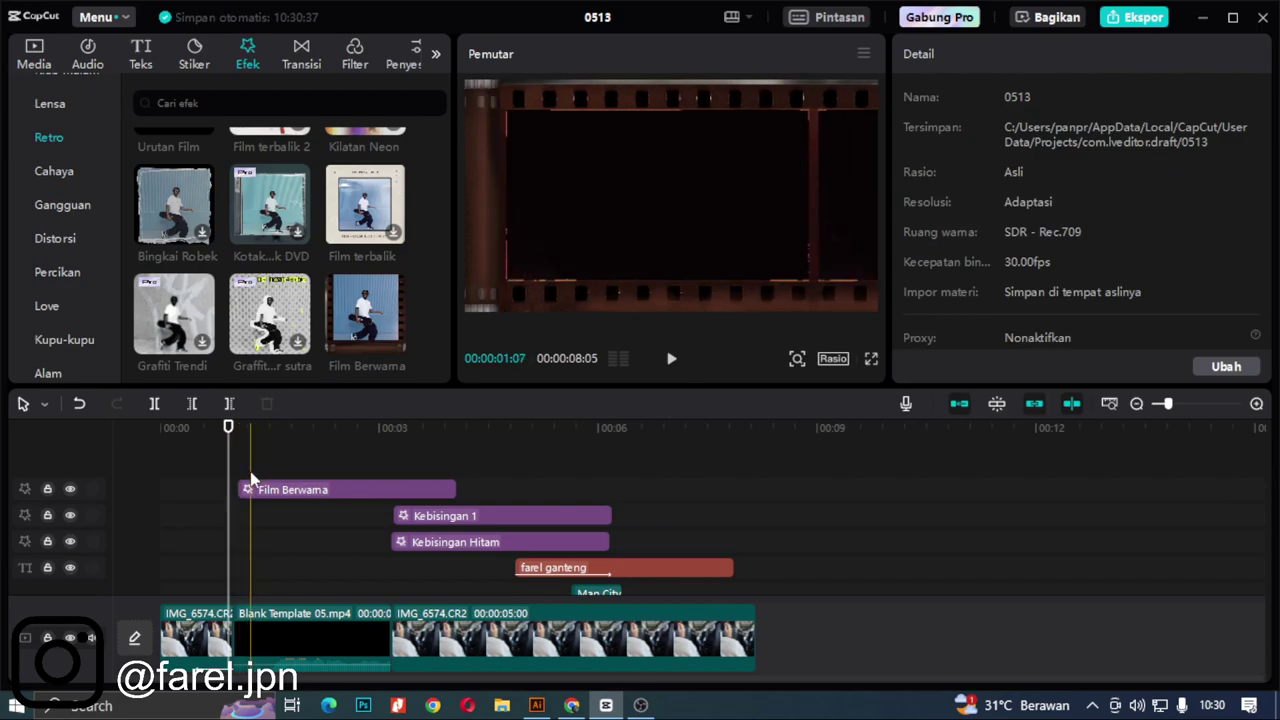
key("space")
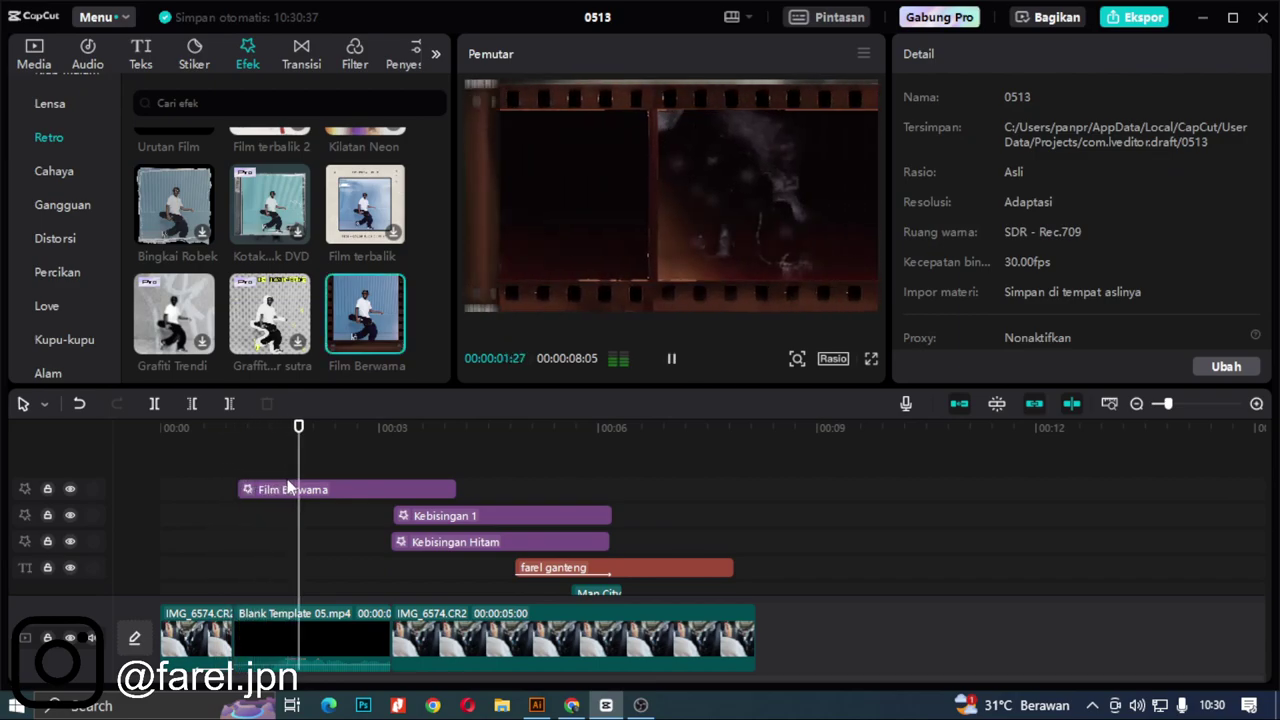
left_click_drag(259, 451, 365, 470)
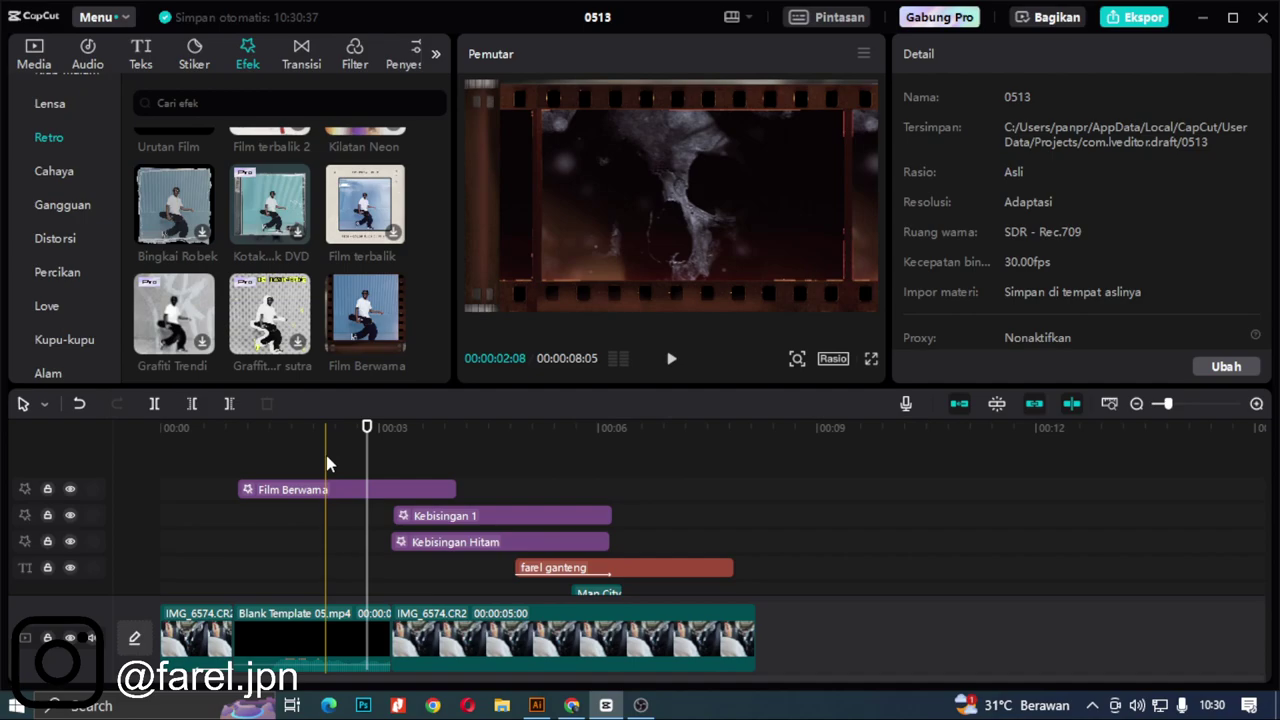
left_click(318, 489)
key("Delete")
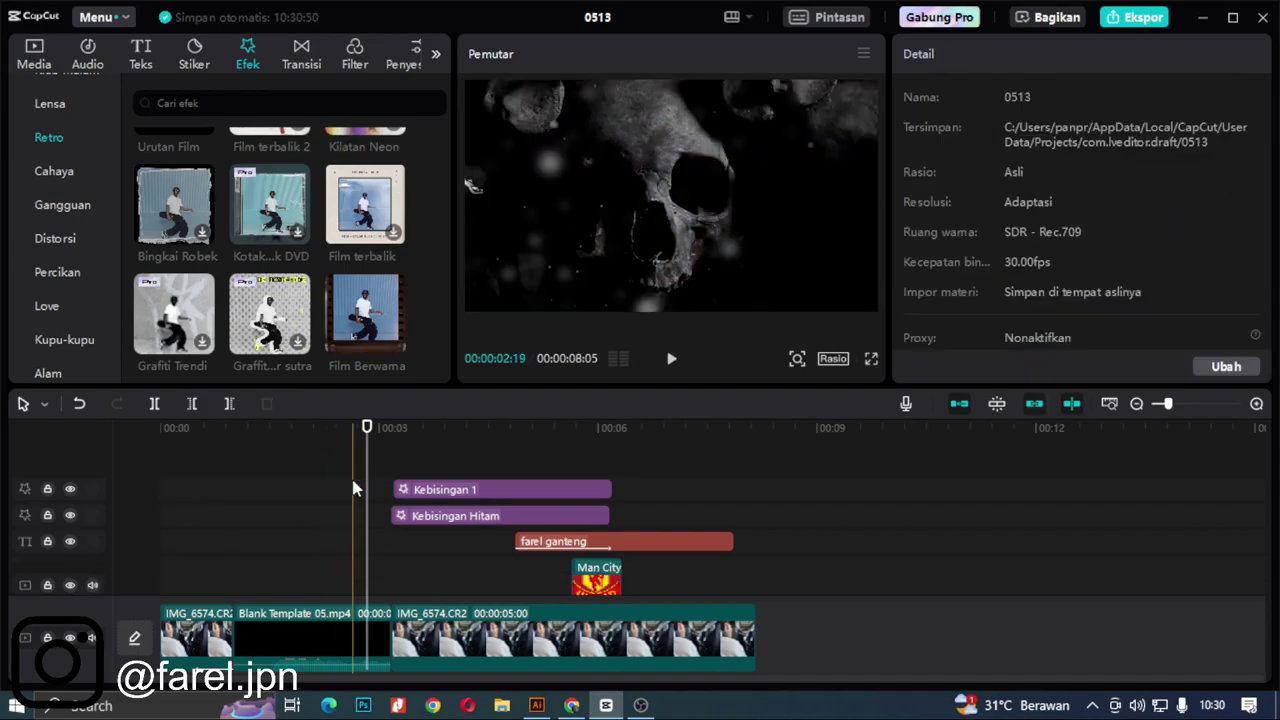
Step: Browse the Retro effects for another film-style effect to put over Blank Template 05.mp4
scroll(213, 320, "down", 2)
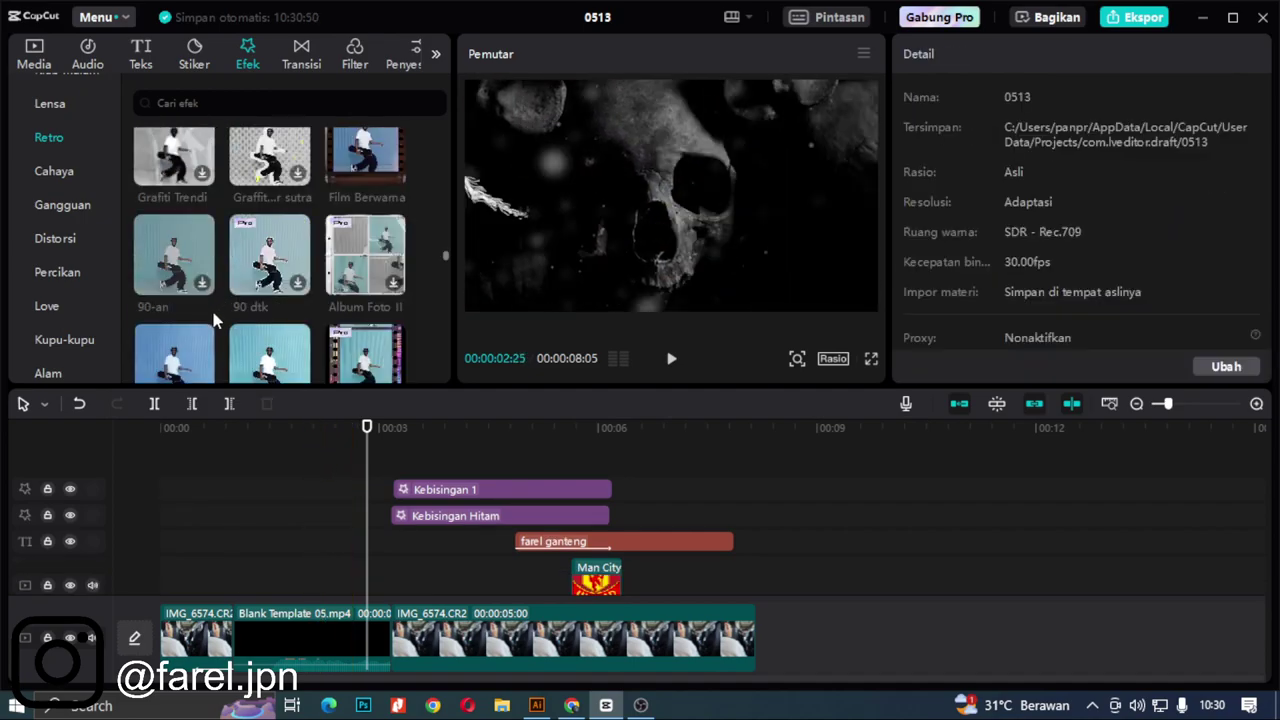
scroll(250, 272, "down", 3)
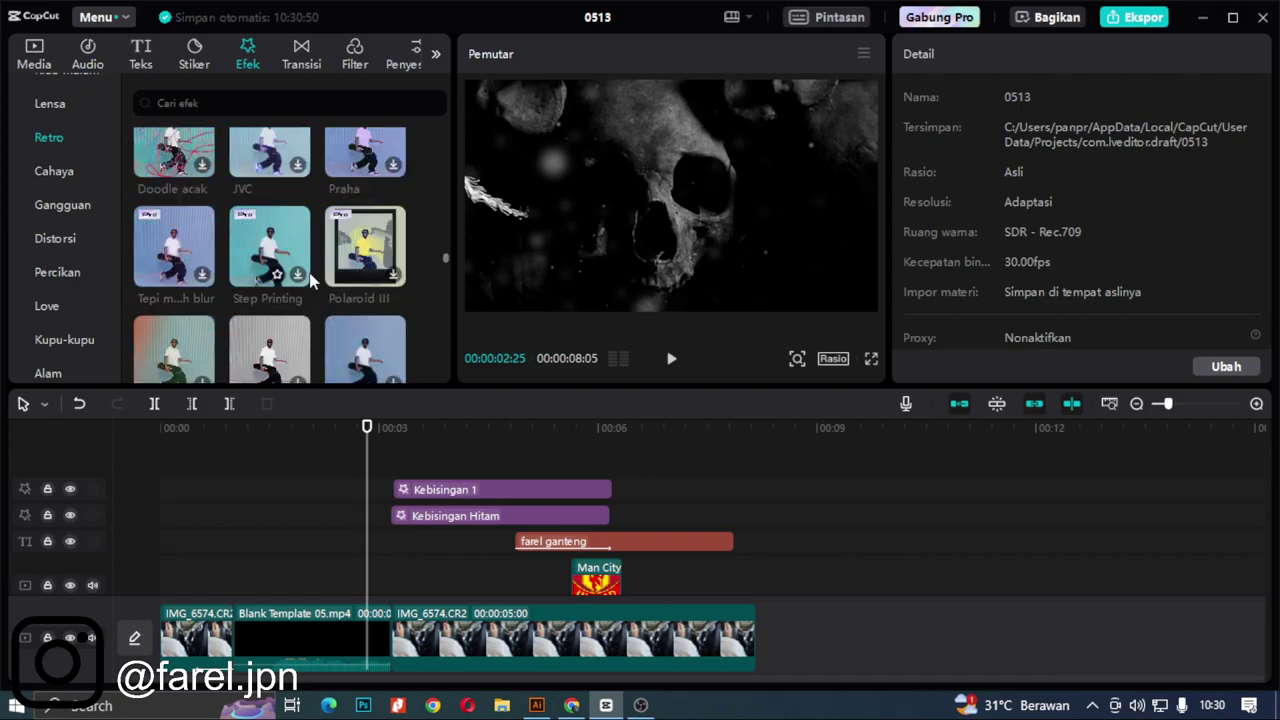
scroll(262, 215, "down", 2)
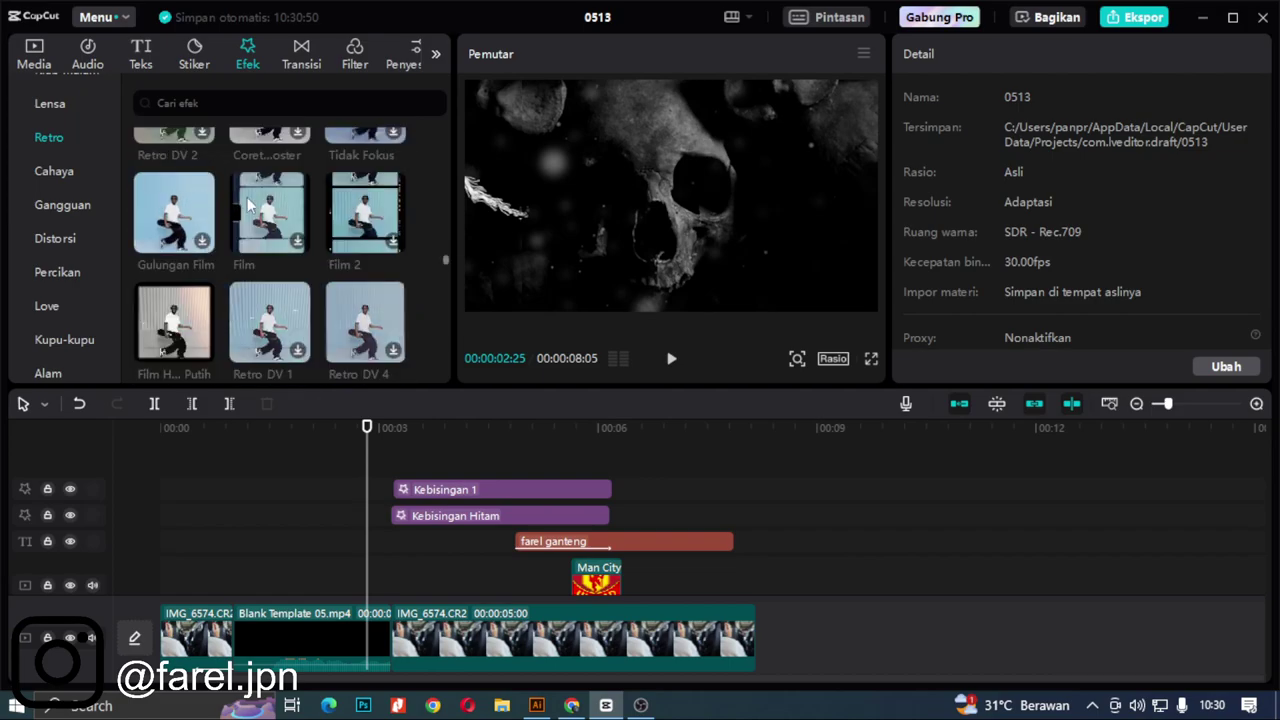
scroll(265, 230, "down", 2)
scroll(278, 259, "down", 1)
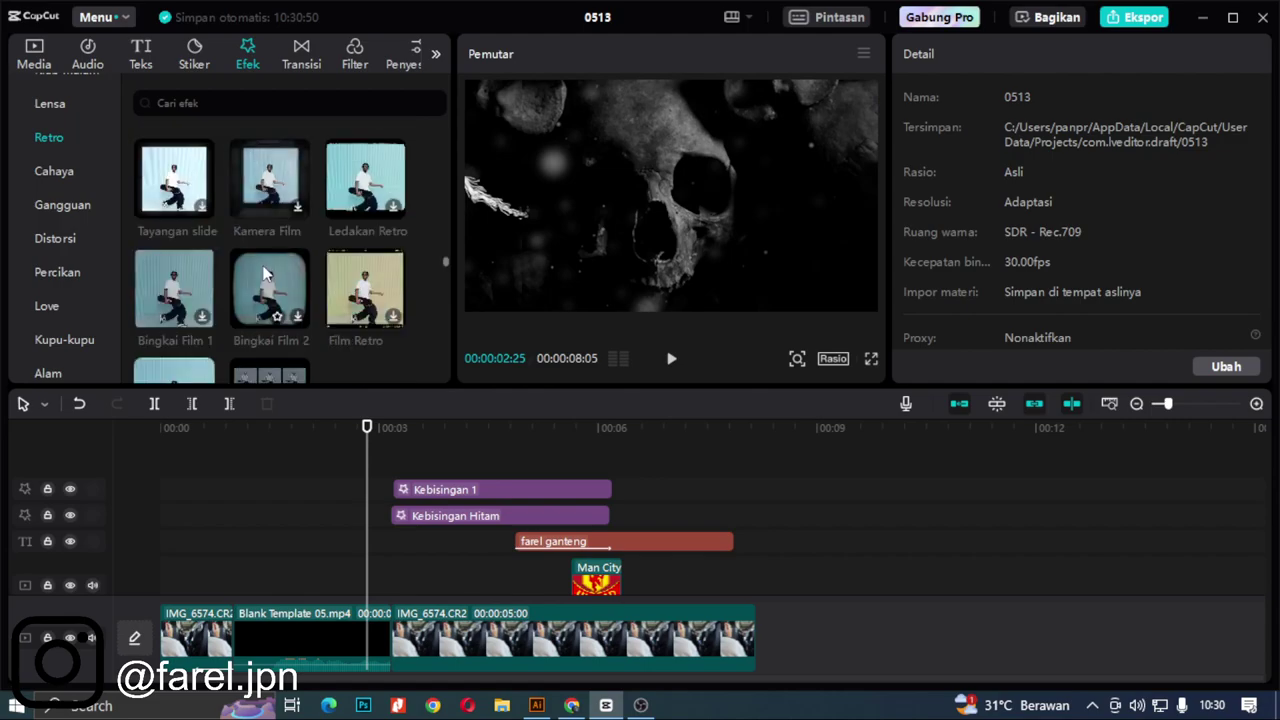
scroll(278, 259, "down", 1)
scroll(258, 260, "up", 6)
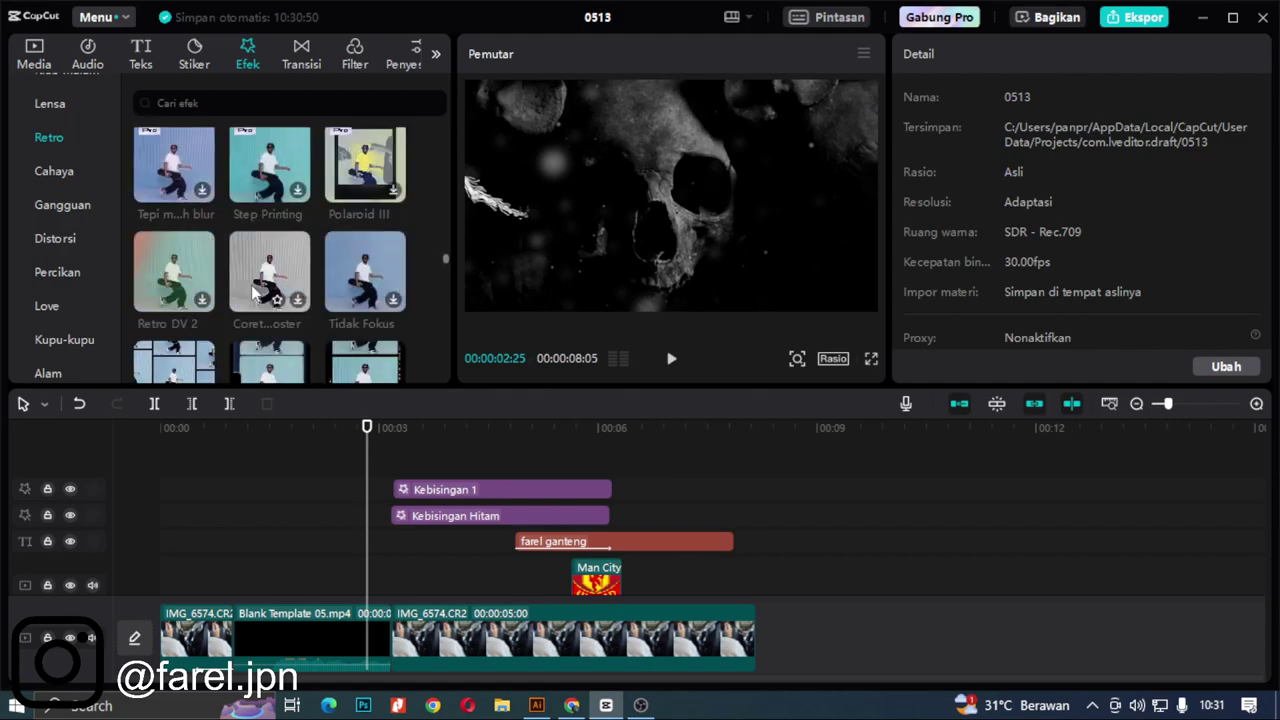
scroll(254, 292, "up", 2)
scroll(250, 284, "down", 5)
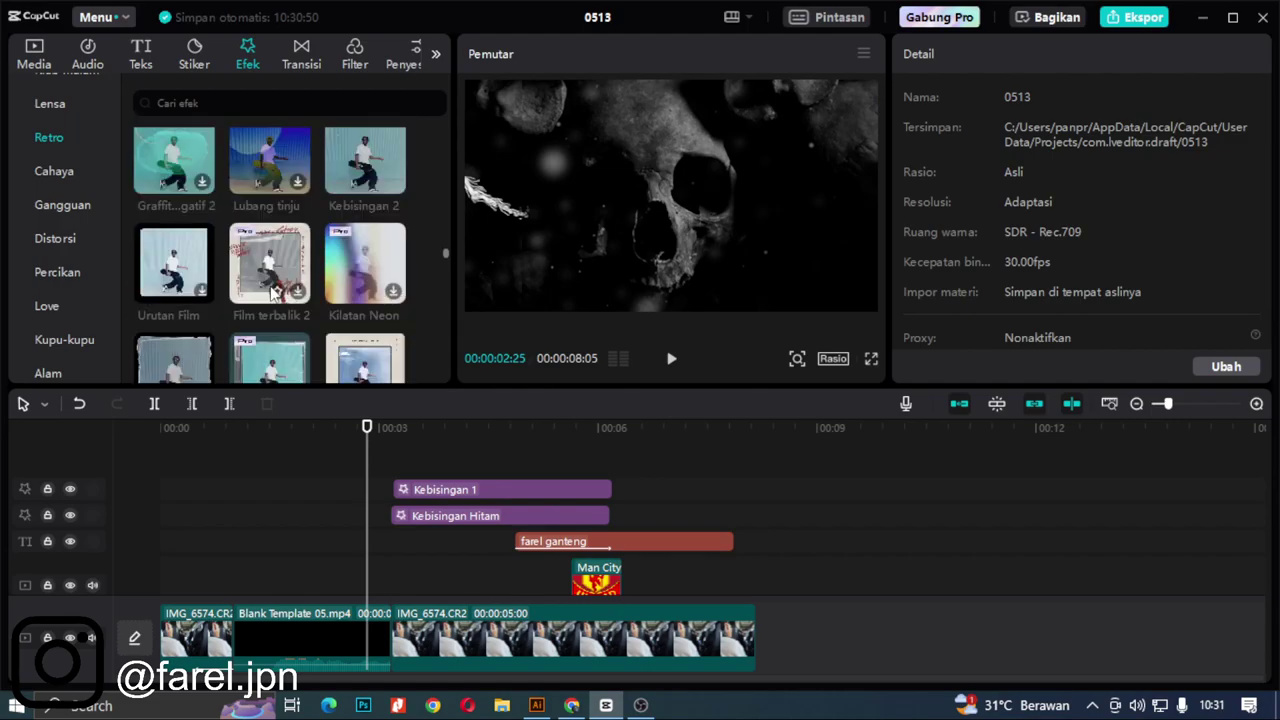
scroll(270, 222, "up", 3)
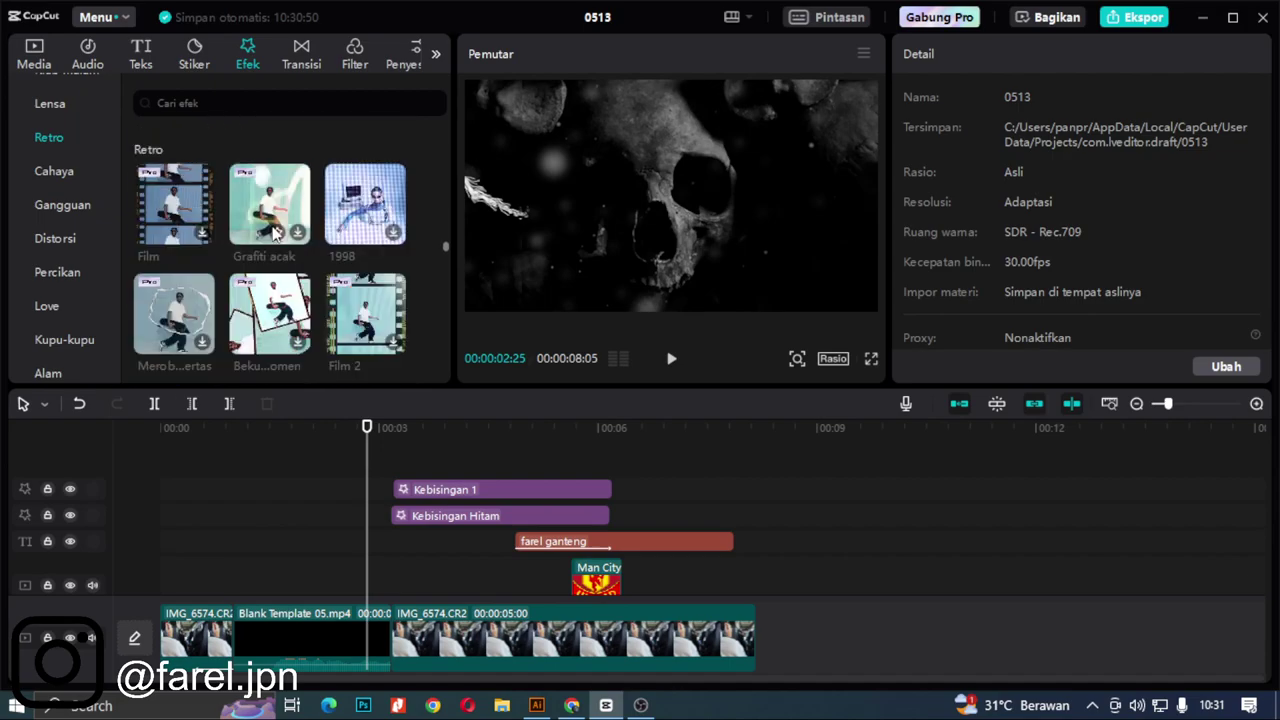
scroll(295, 235, "down", 1)
scroll(295, 235, "down", 5)
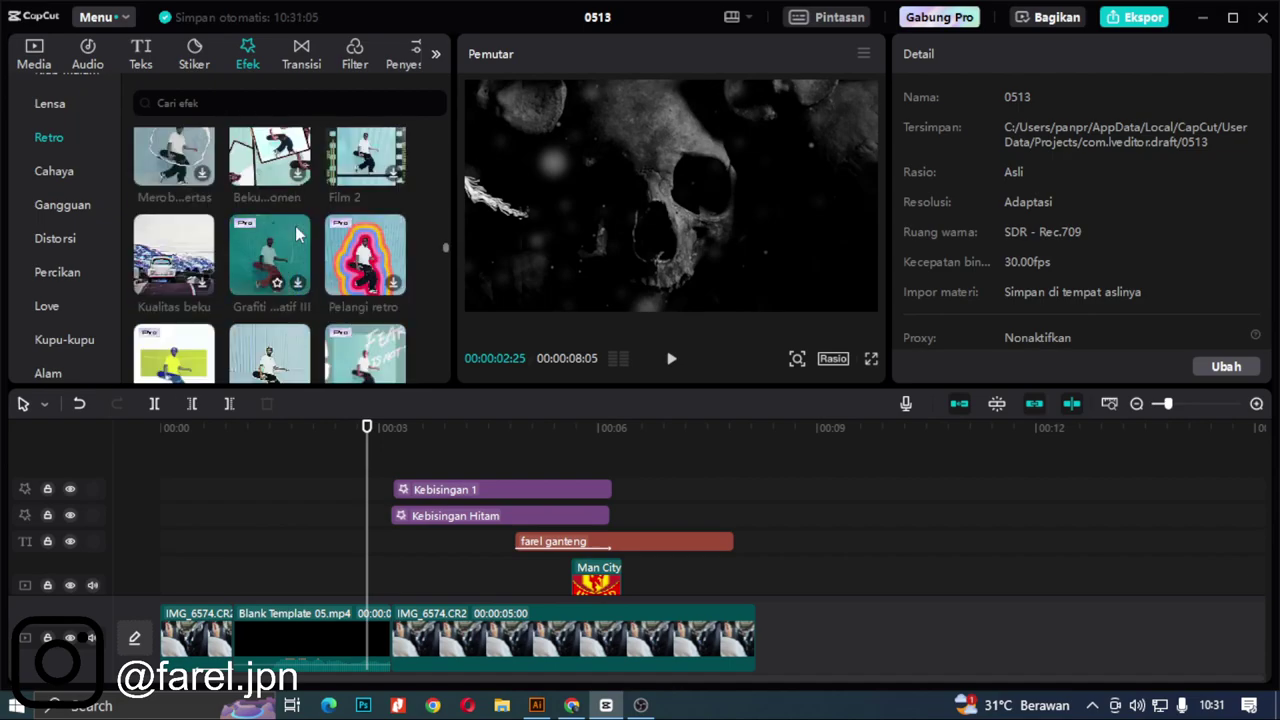
scroll(295, 232, "down", 5)
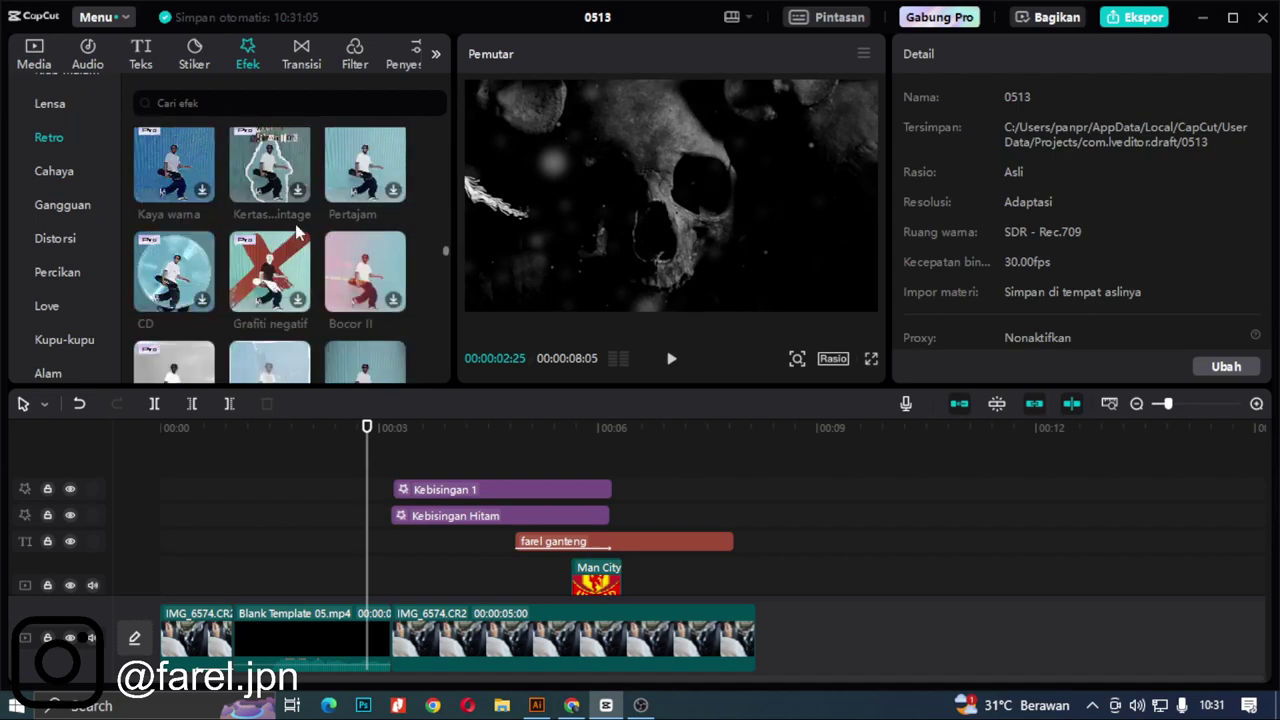
scroll(296, 231, "down", 5)
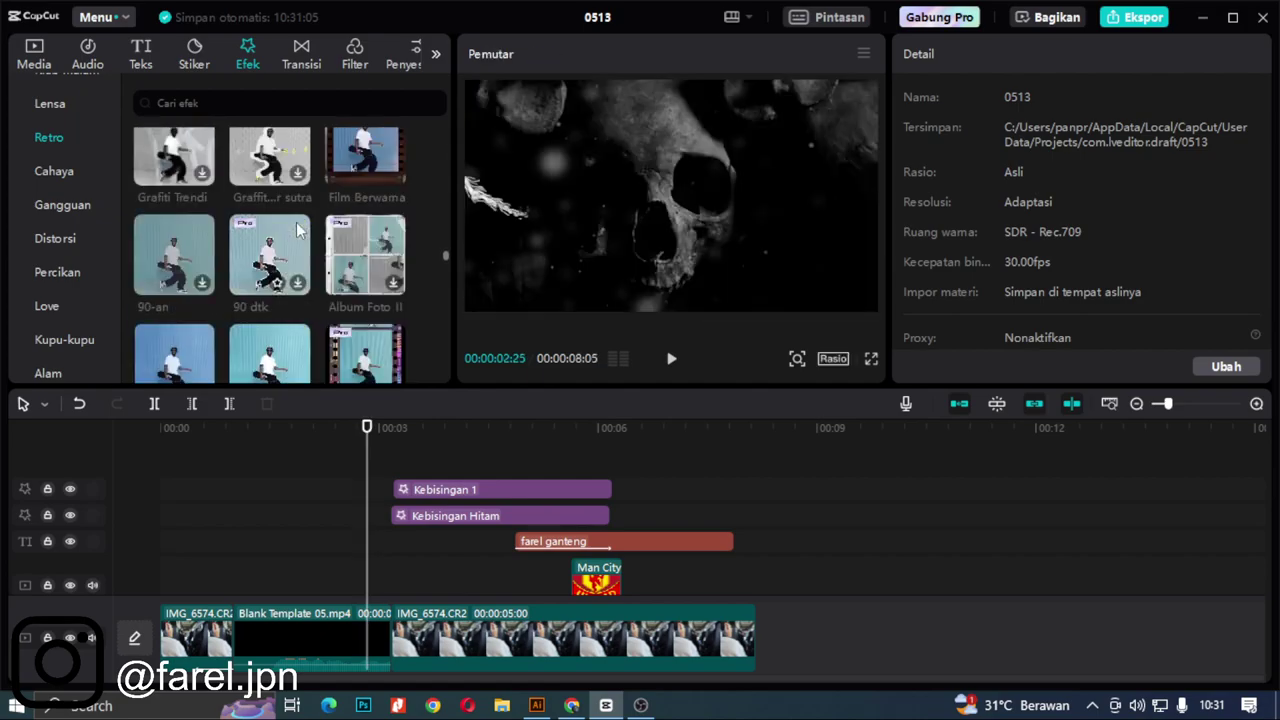
scroll(296, 231, "down", 1)
scroll(296, 231, "down", 1)
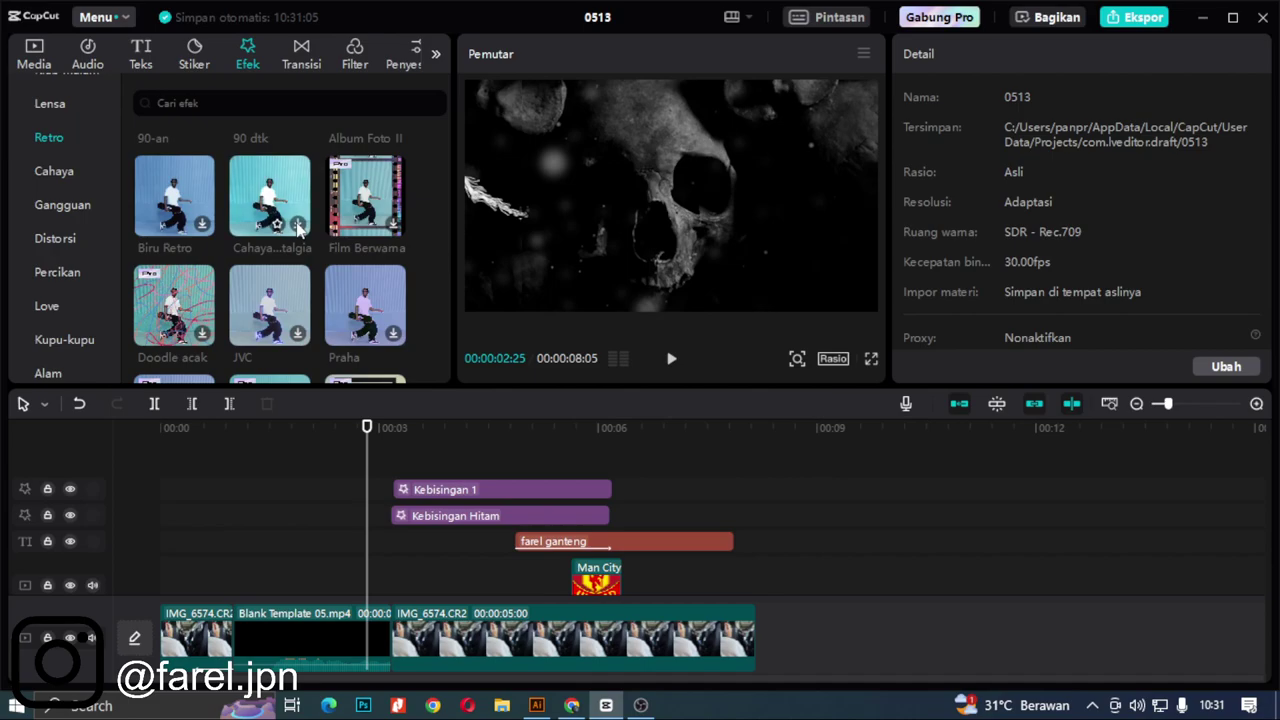
scroll(296, 231, "down", 2)
scroll(296, 231, "down", 1)
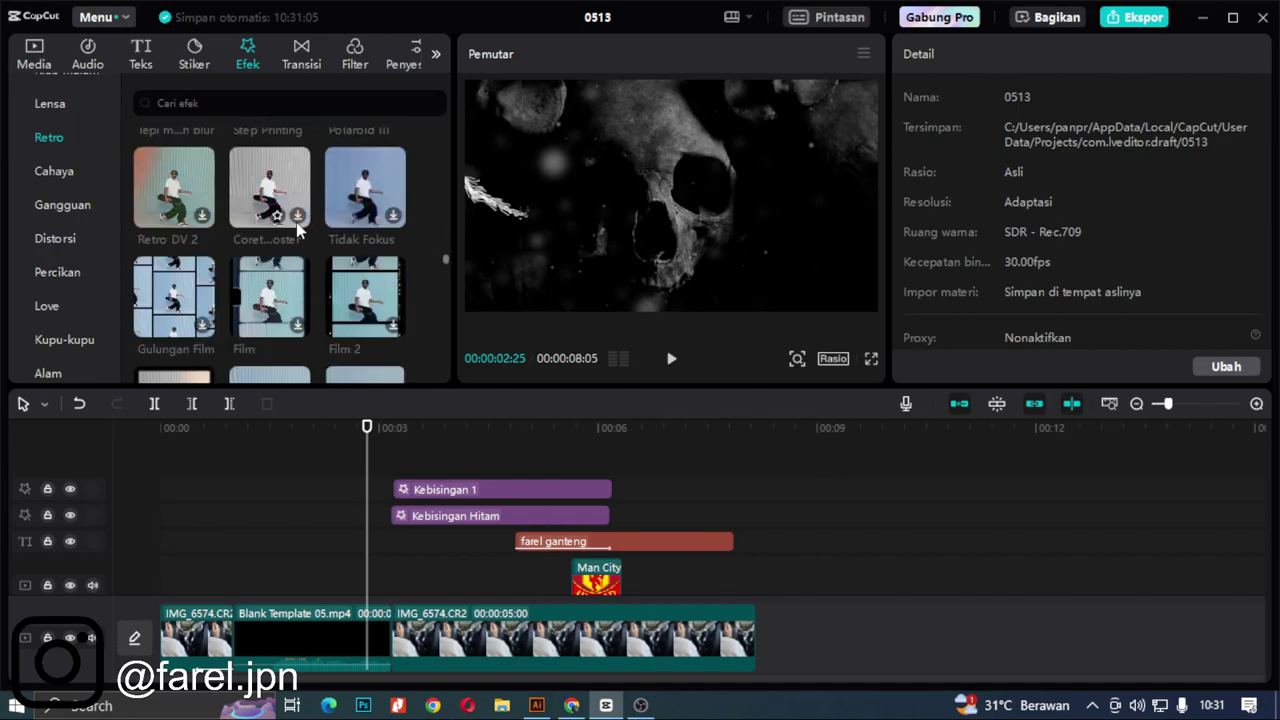
scroll(296, 231, "down", 1)
scroll(296, 229, "down", 1)
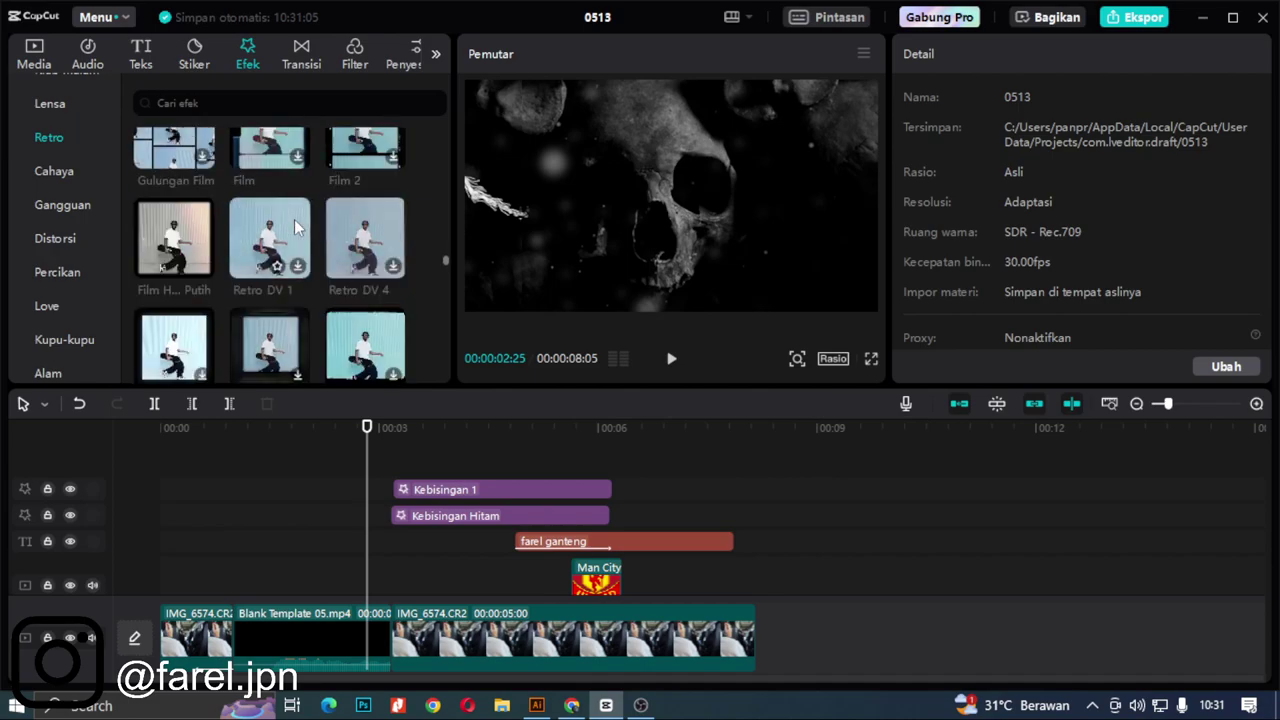
Step: Add the Retro effect Film Hitam Putih on a new track, align its start with Blank Template 05.mp4, and preview it
left_click(195, 259)
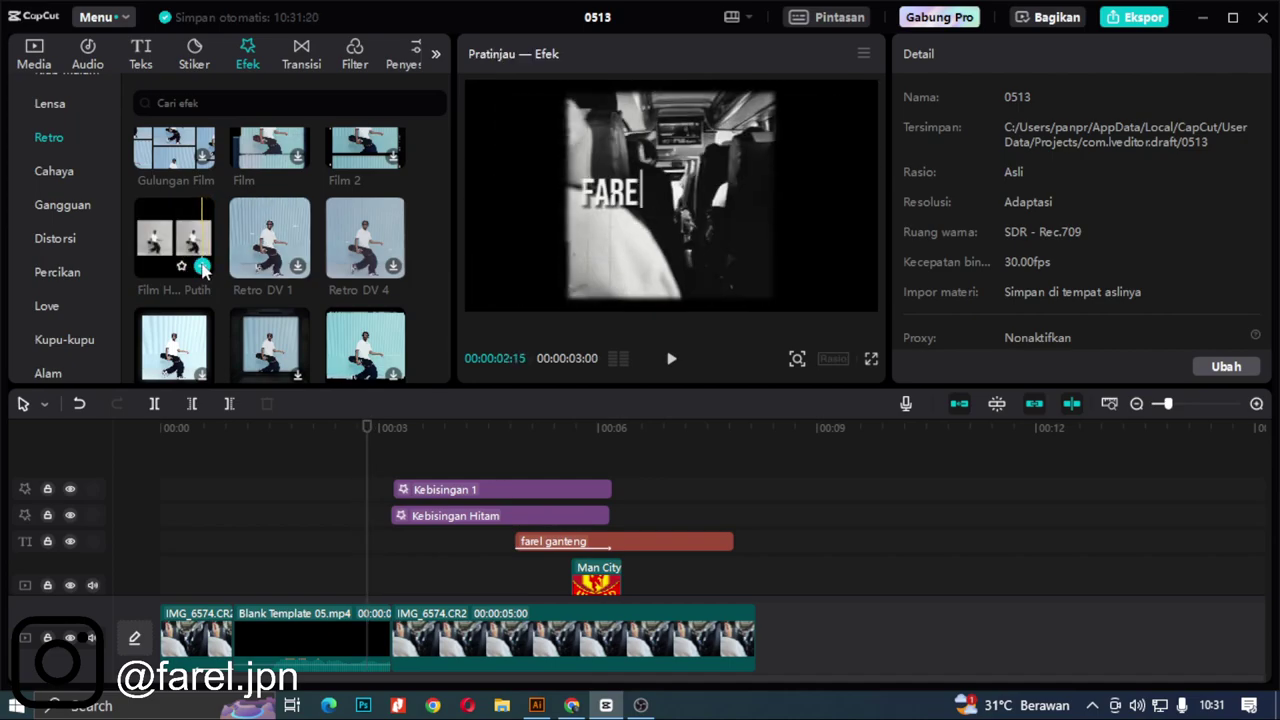
left_click(199, 265)
left_click_drag(474, 487, 313, 500)
left_click(224, 469)
key("space")
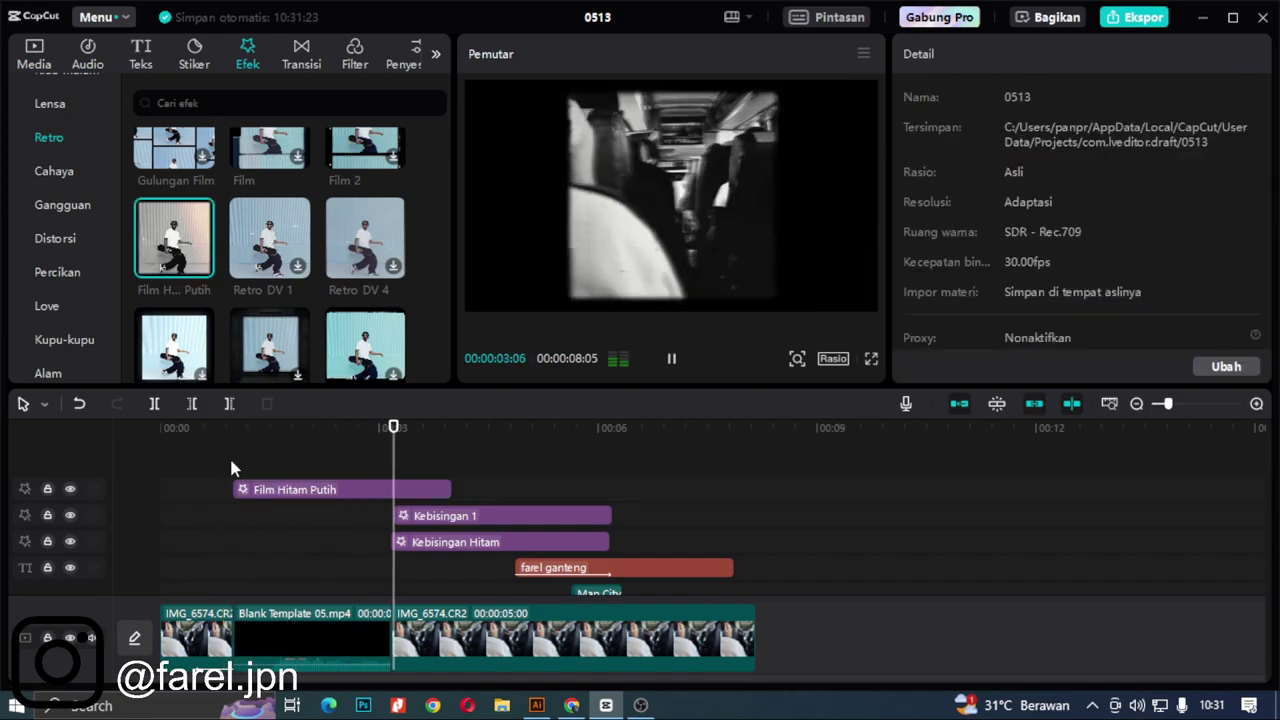
left_click(237, 457)
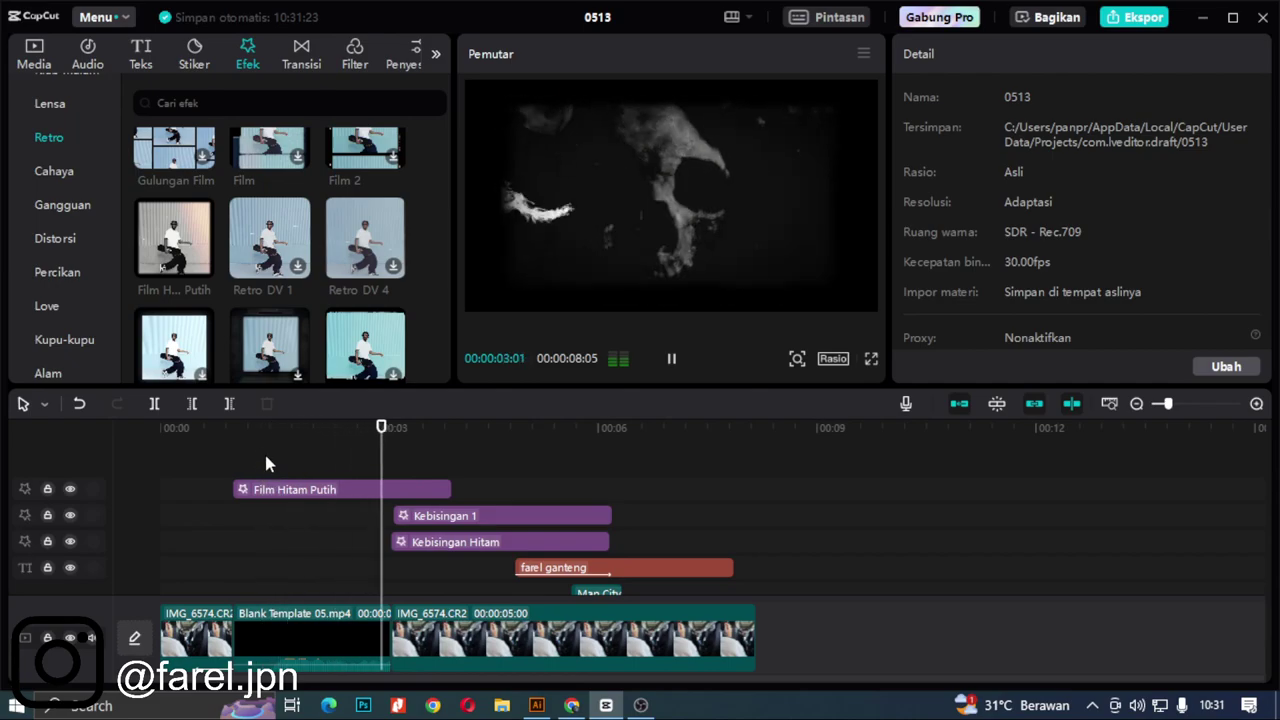
key("space")
Step: Set the speed (Kecepatan) of the Film Hitam Putih effect to 9 and preview from just before the effect
left_click(298, 465)
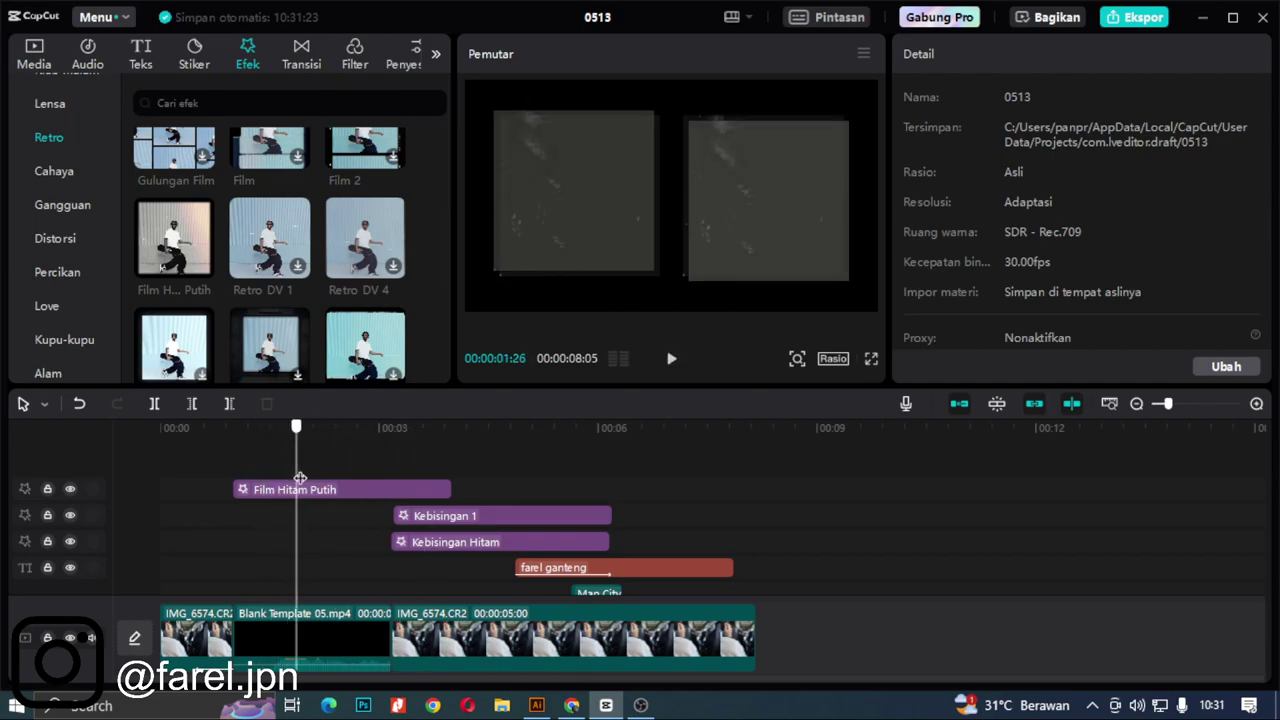
left_click(344, 500)
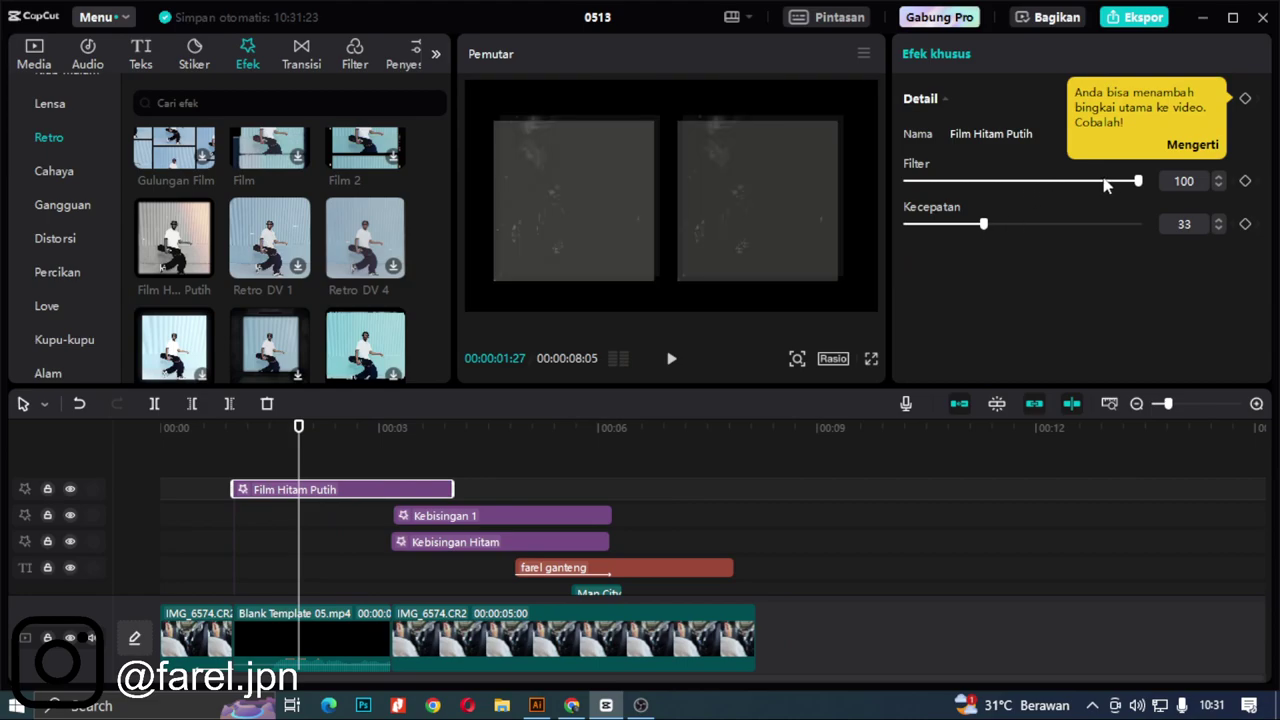
left_click_drag(983, 224, 923, 236)
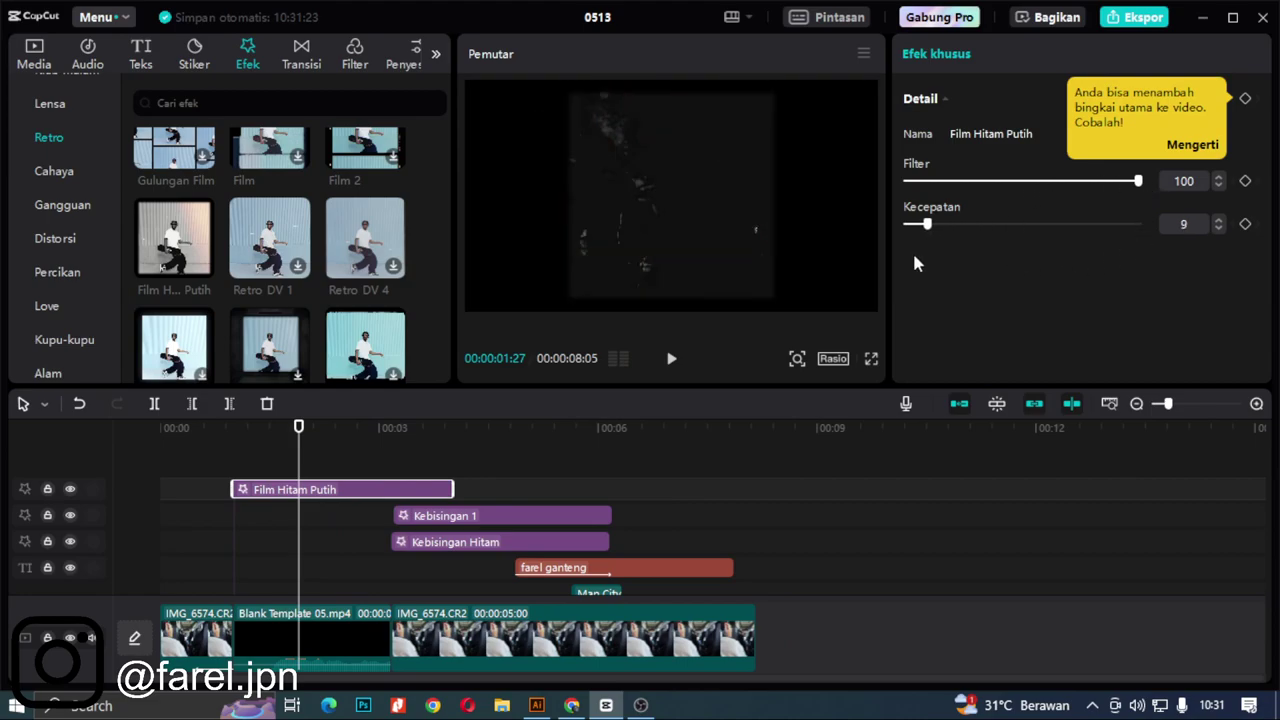
left_click(221, 476)
key("space")
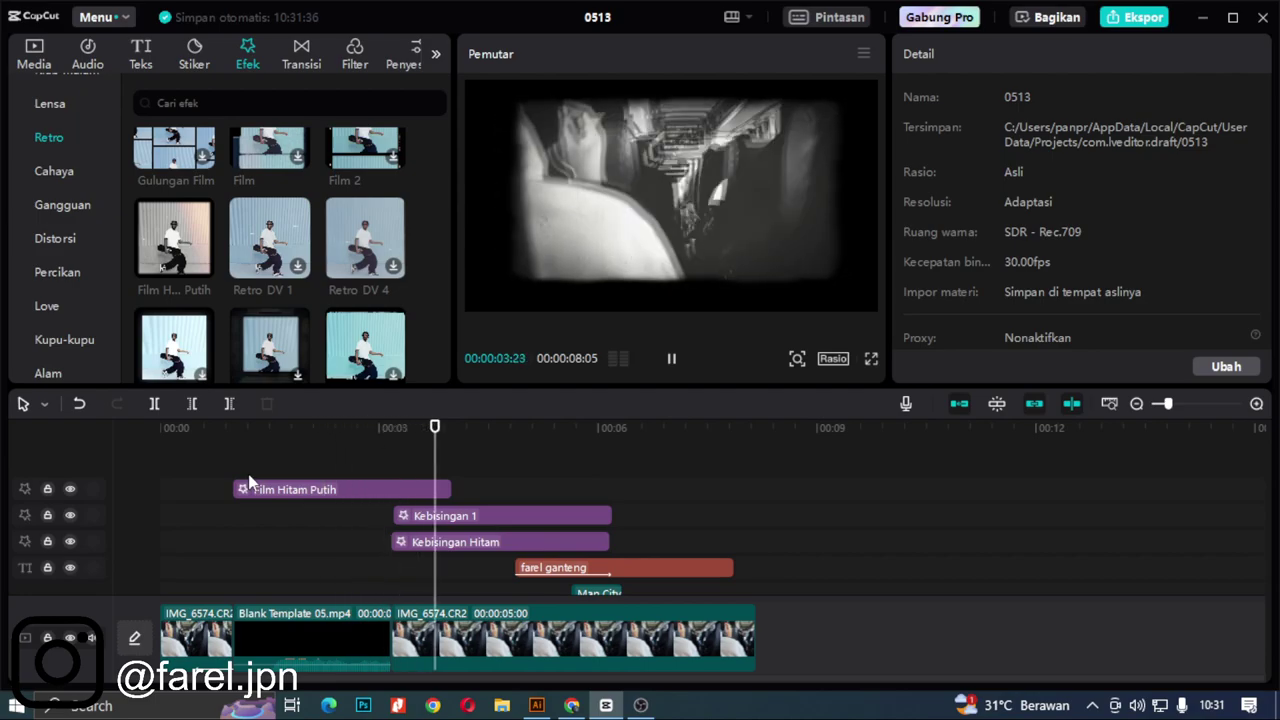
key("space")
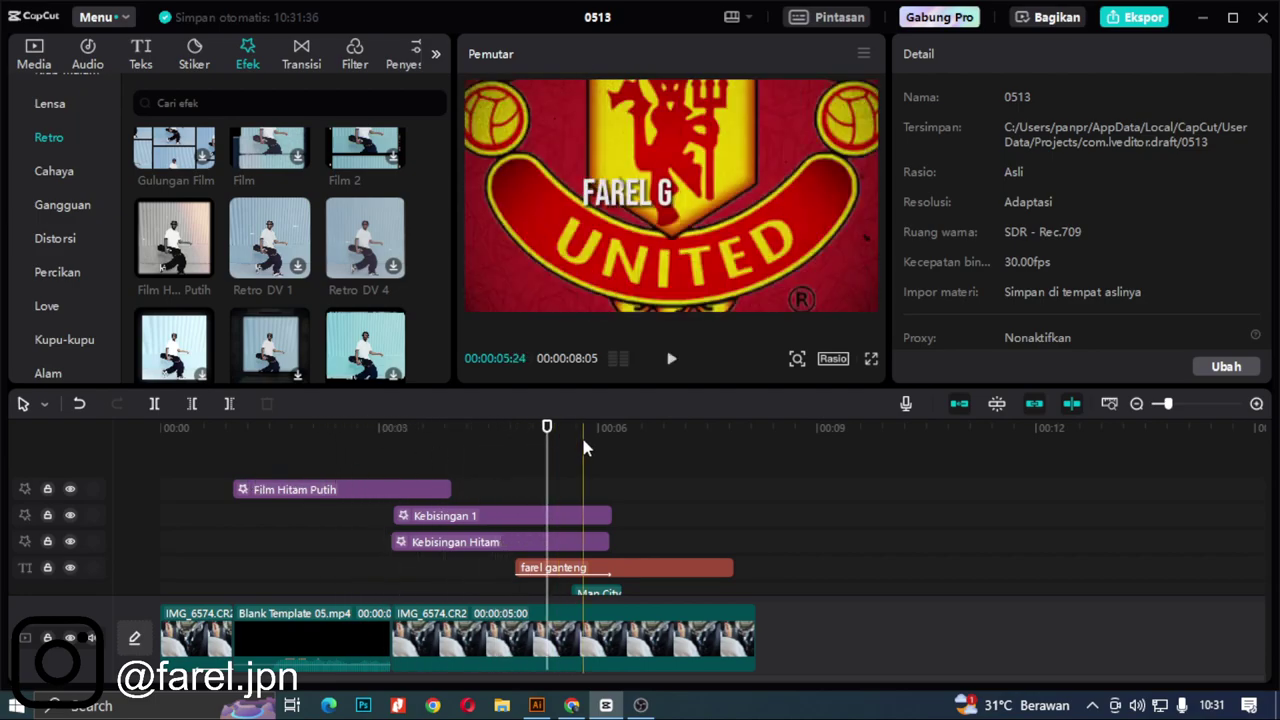
Step: Add another copy of IMG_6574.CR2 at the end of the main video track
scroll(700, 468, "down", 1)
left_click(690, 458)
left_click(783, 457)
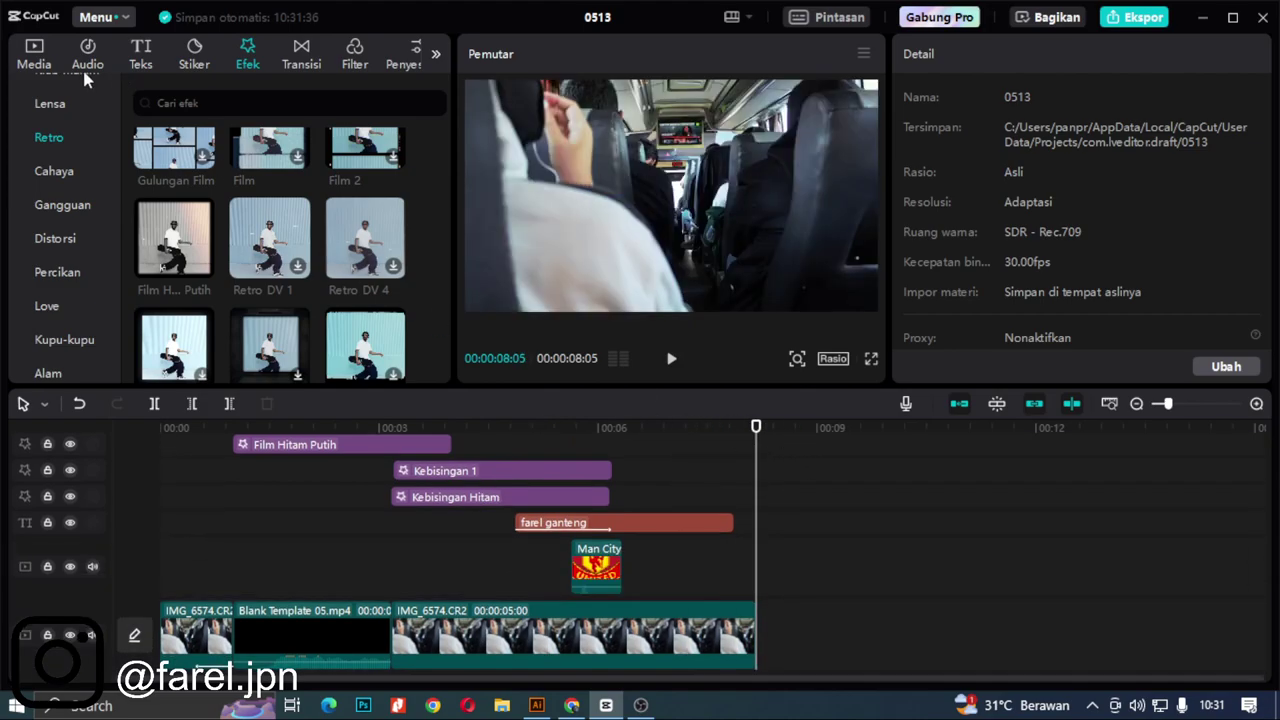
left_click(40, 66)
left_click(237, 213)
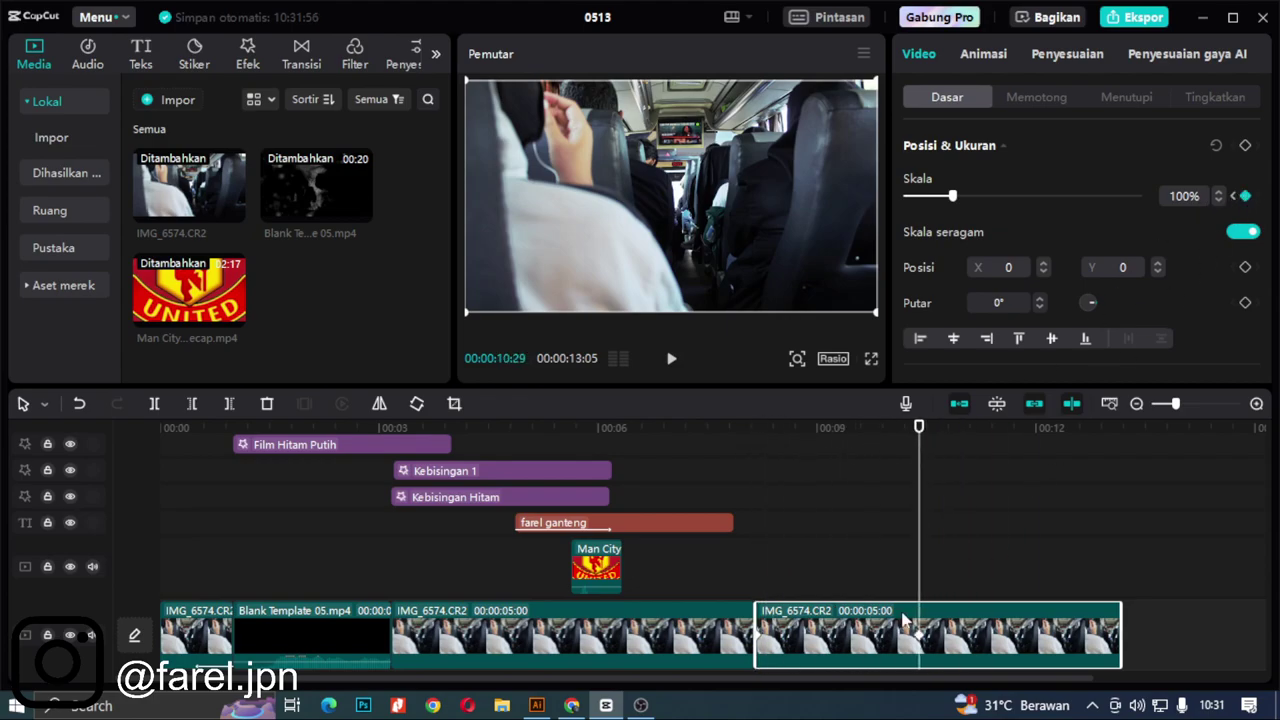
Step: Try extending the last IMG_6574.CR2 clip to 00:00:06:04, enlarge its image with a scale keyframe near the start, and play it
left_click_drag(760, 633, 699, 633)
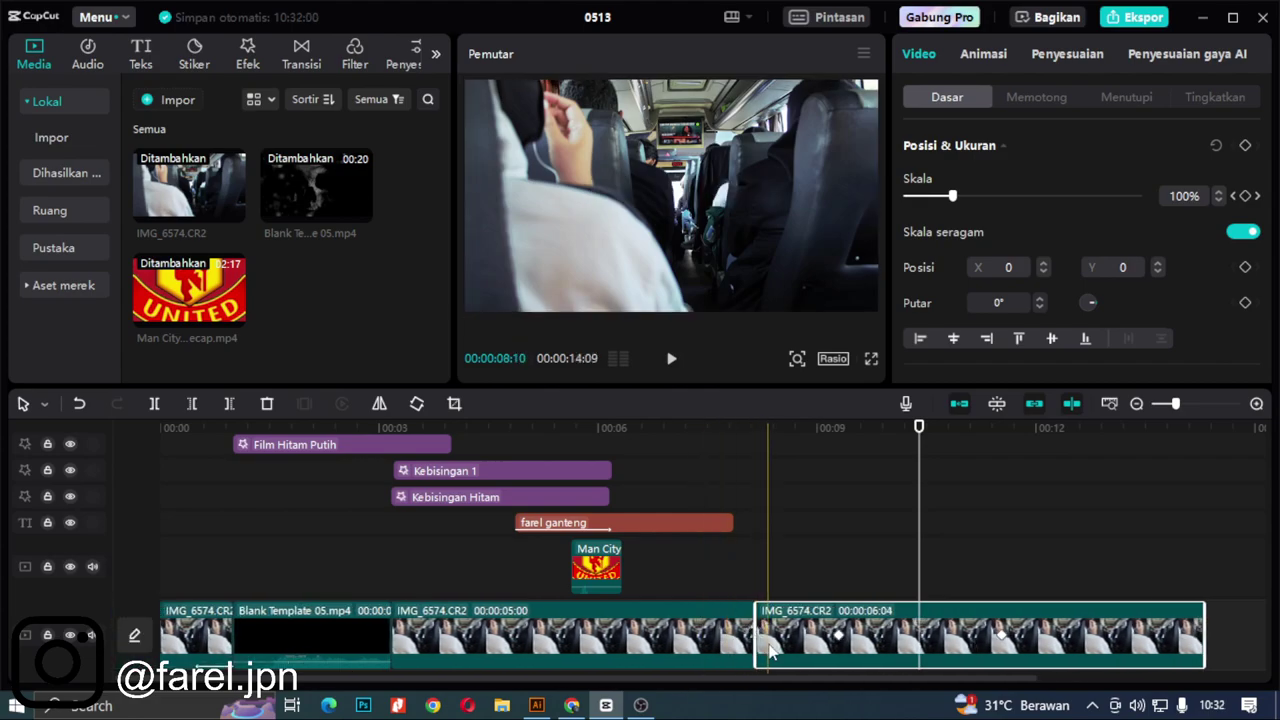
left_click(1235, 197)
left_click_drag(953, 197, 1023, 197)
left_click(743, 570)
key("space")
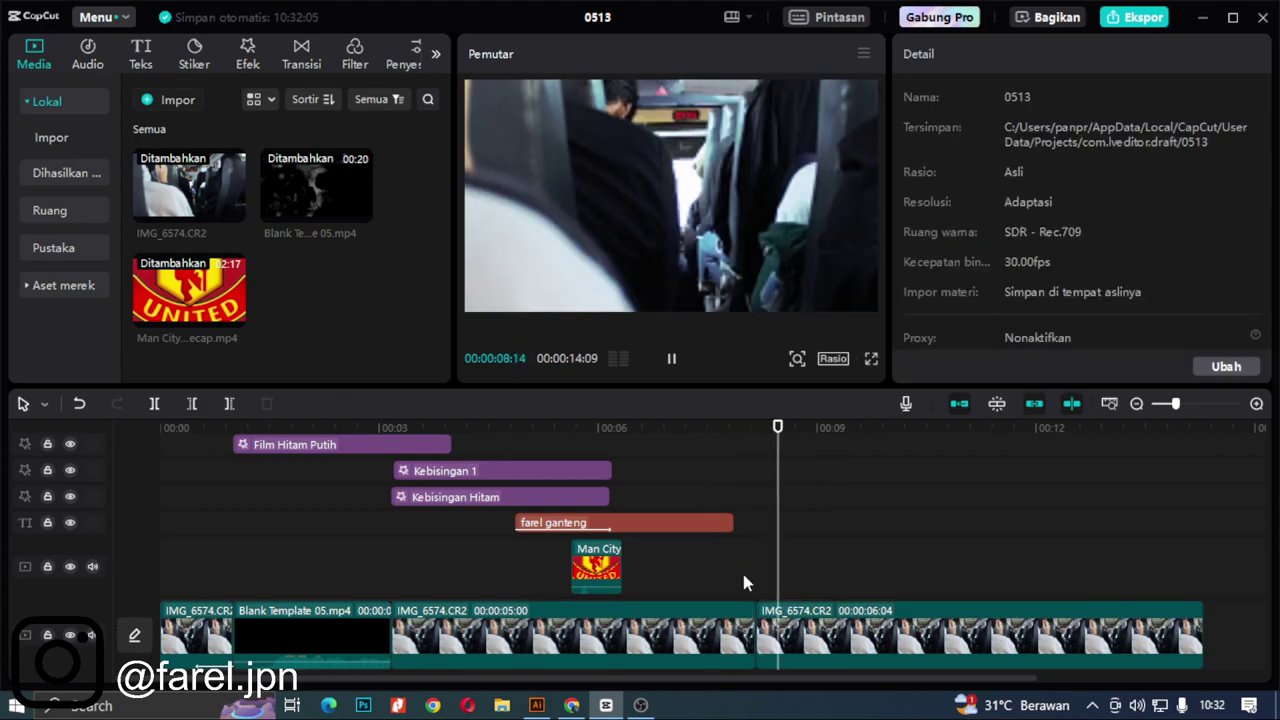
Step: Replay the zoom from the junction of the two clips and delete the last IMG_6574.CR2 clip
key("space")
left_click(869, 648)
left_click(838, 640)
left_click(750, 640)
key("space")
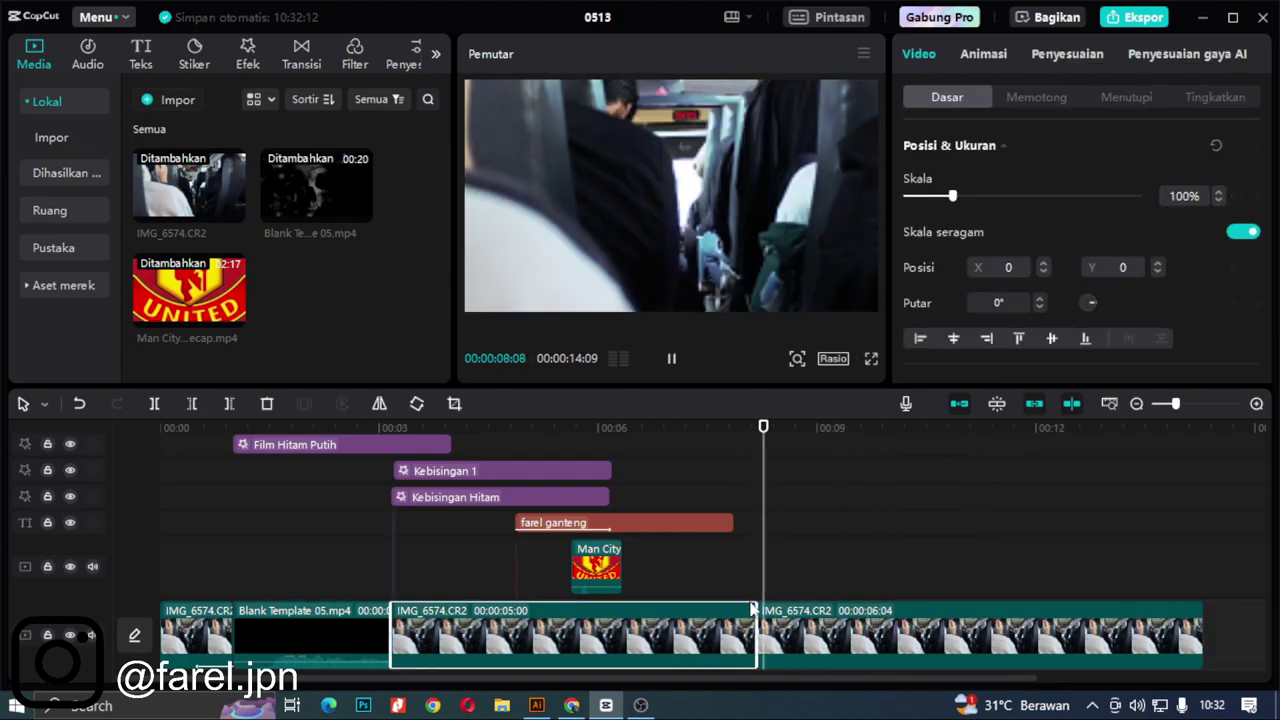
key("space")
left_click(836, 640)
key("Delete")
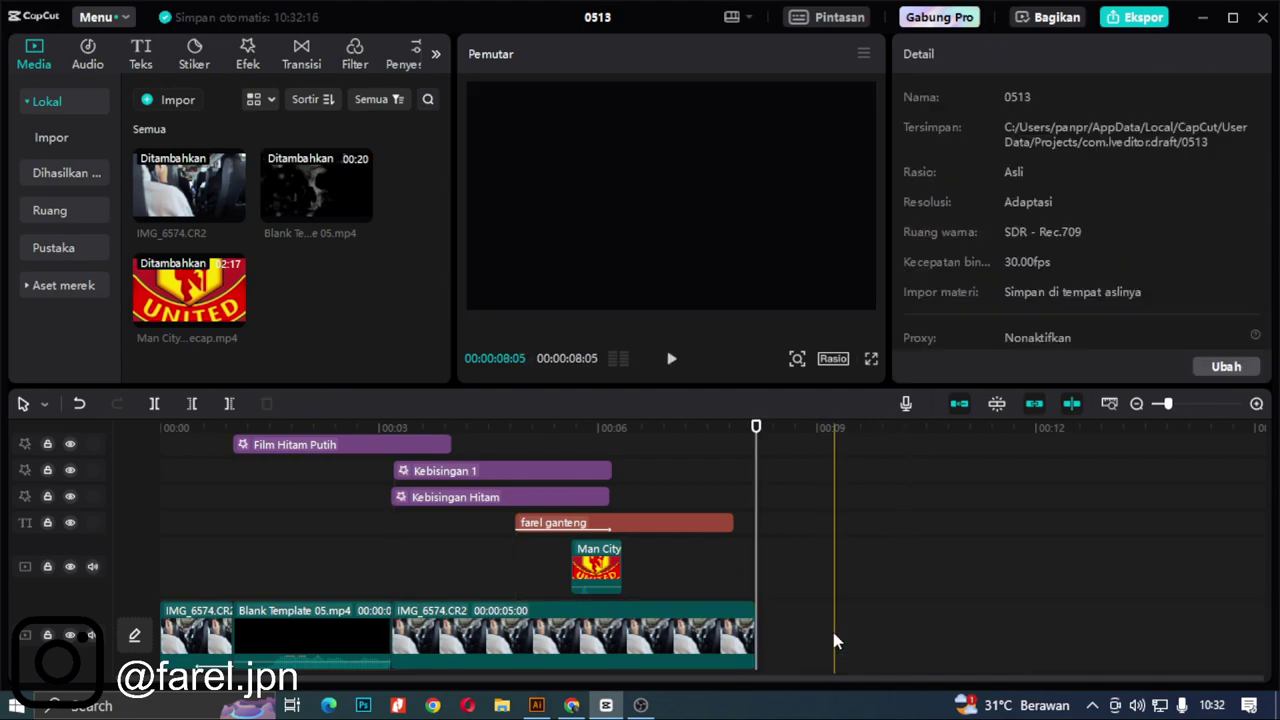
Step: Append IMG_6574.CR2 to the main track, animate its scale from 100% to 367% with keyframes near its start, and preview it
left_click(232, 213)
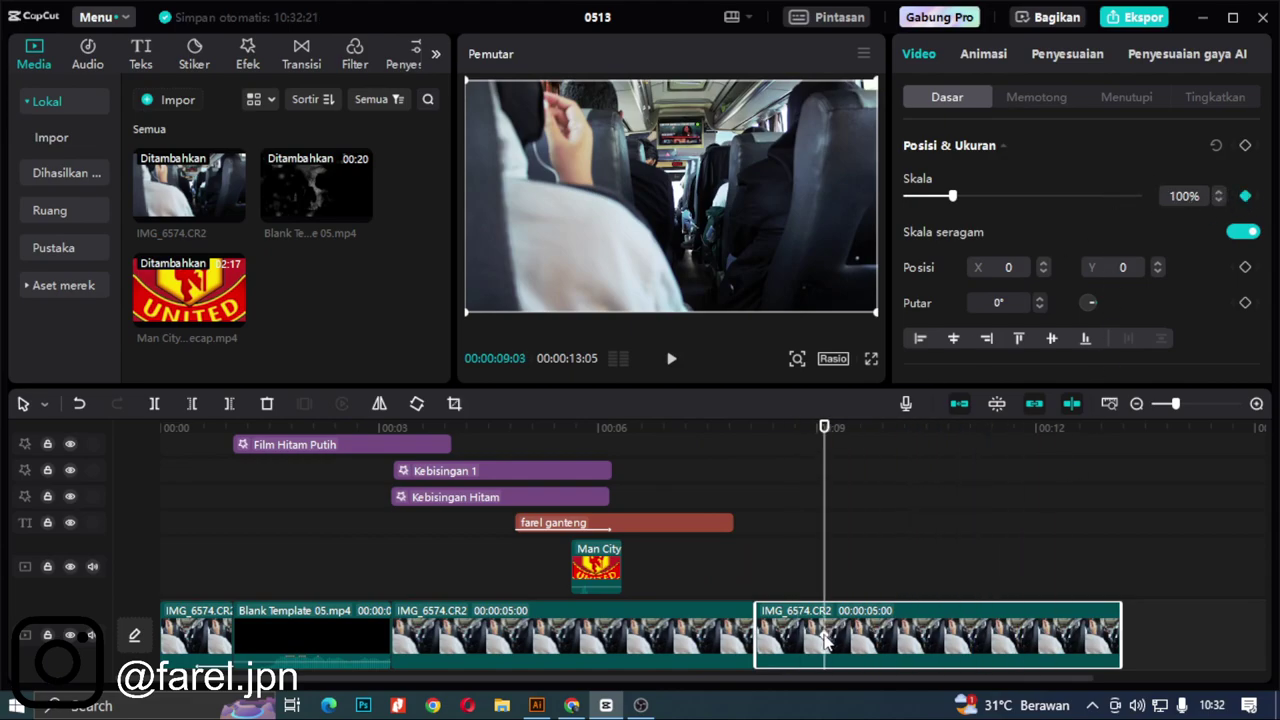
left_click_drag(955, 203, 1079, 205)
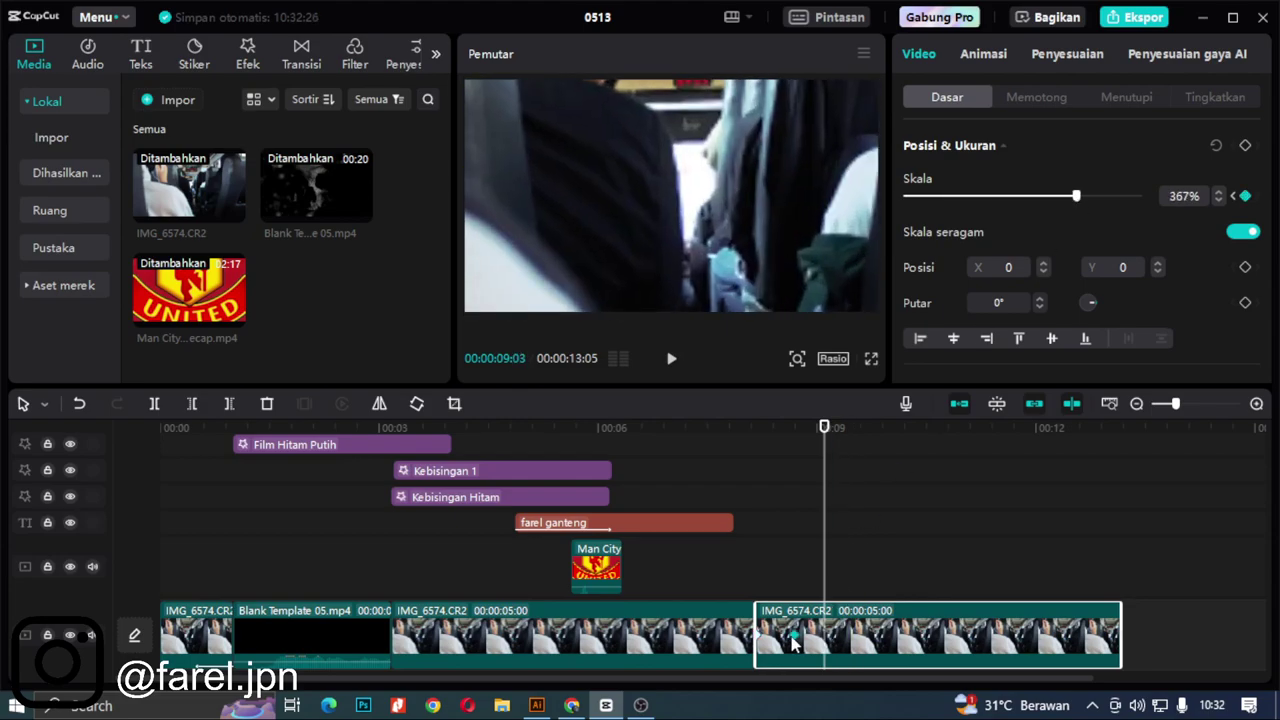
left_click(751, 590)
key("space")
Step: Set the last clip's scale keyframe at 00:00:09:03 to 132% and preview the zoom from before the clip
left_click(797, 620)
left_click_drag(1088, 199, 967, 200)
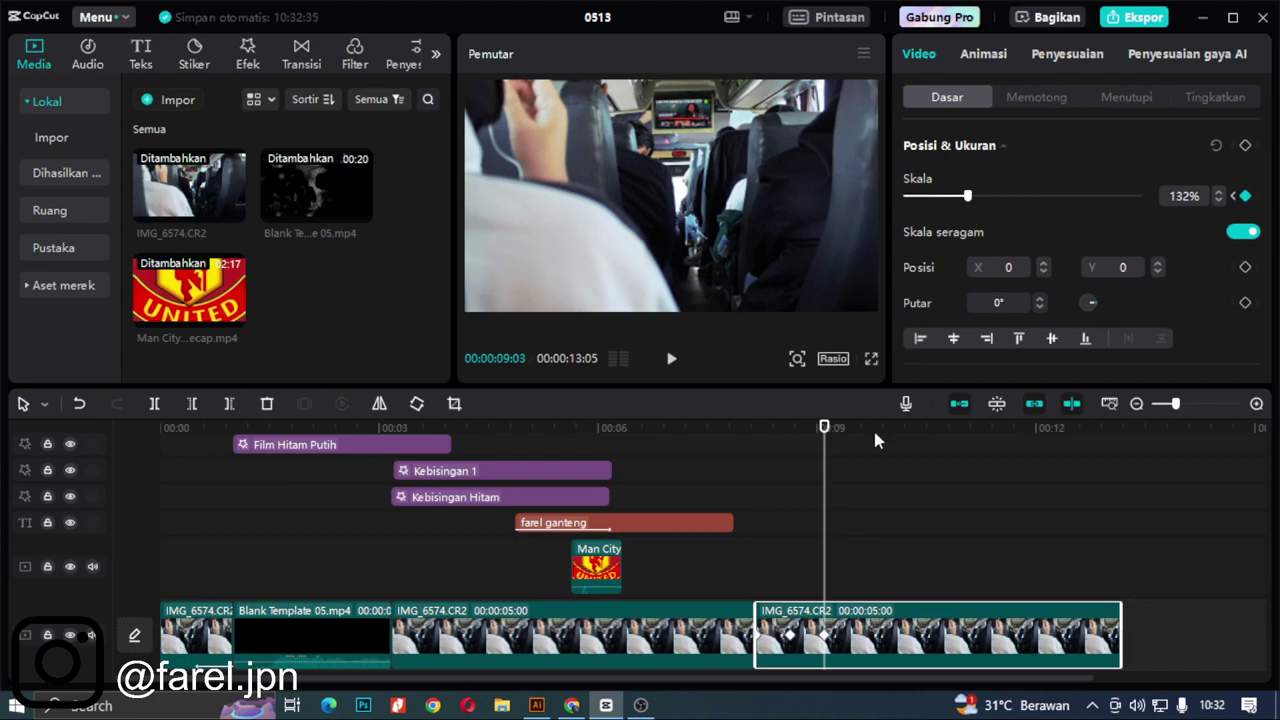
left_click(750, 546)
key("space")
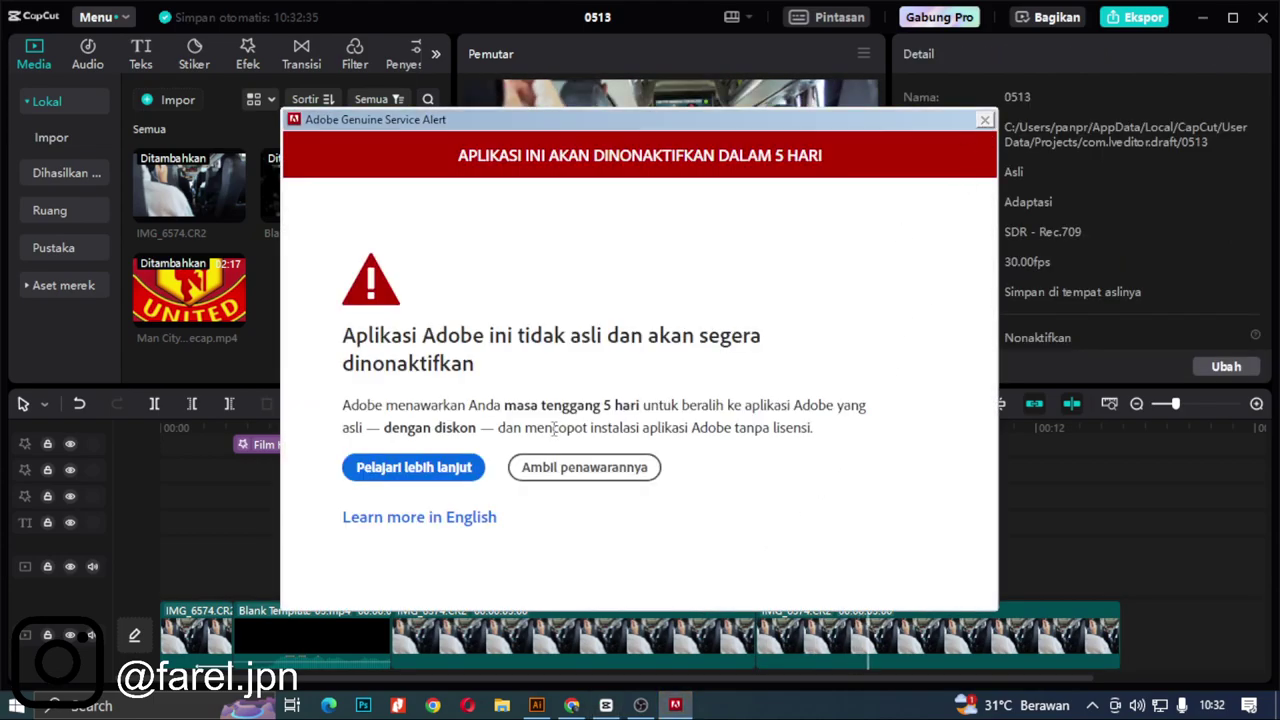
Step: Dismiss the Adobe Genuine Service Alert covering the editor
left_click(484, 470)
left_click(1263, 12)
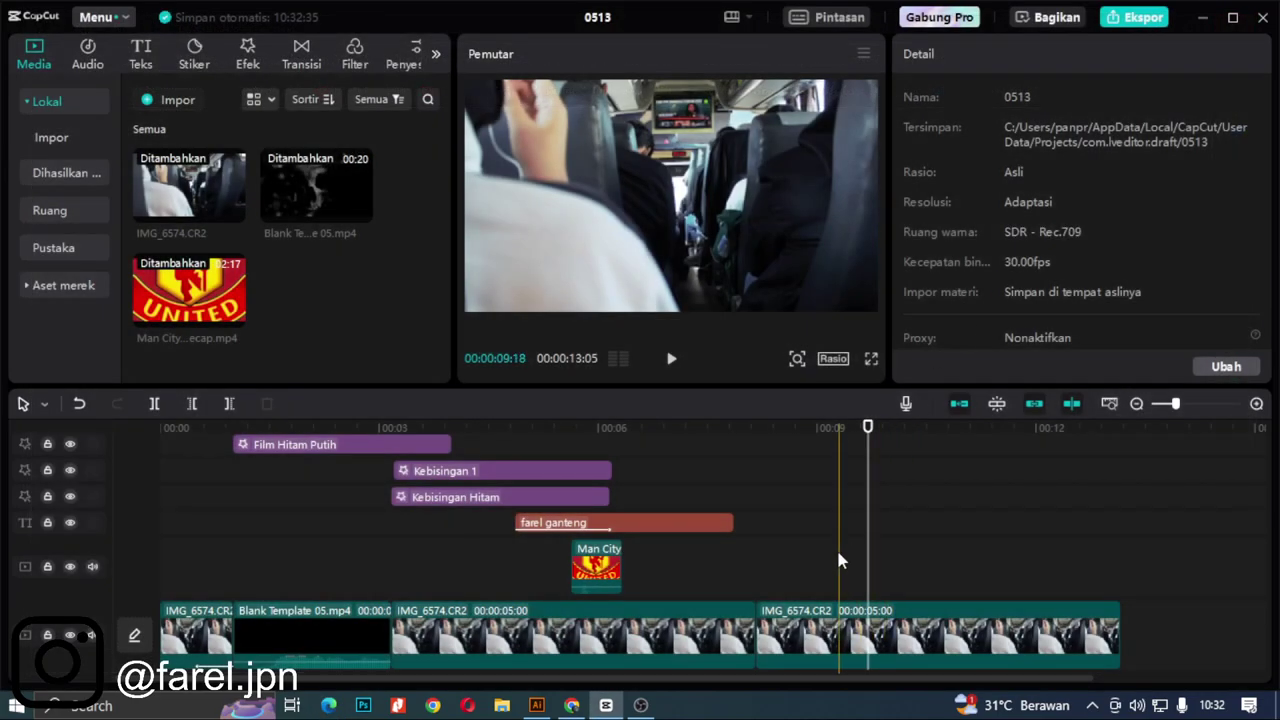
Step: Add a position keyframe to the last clip at about 00:00:09:20 and move the image to X -539, Y -113
left_click(910, 630)
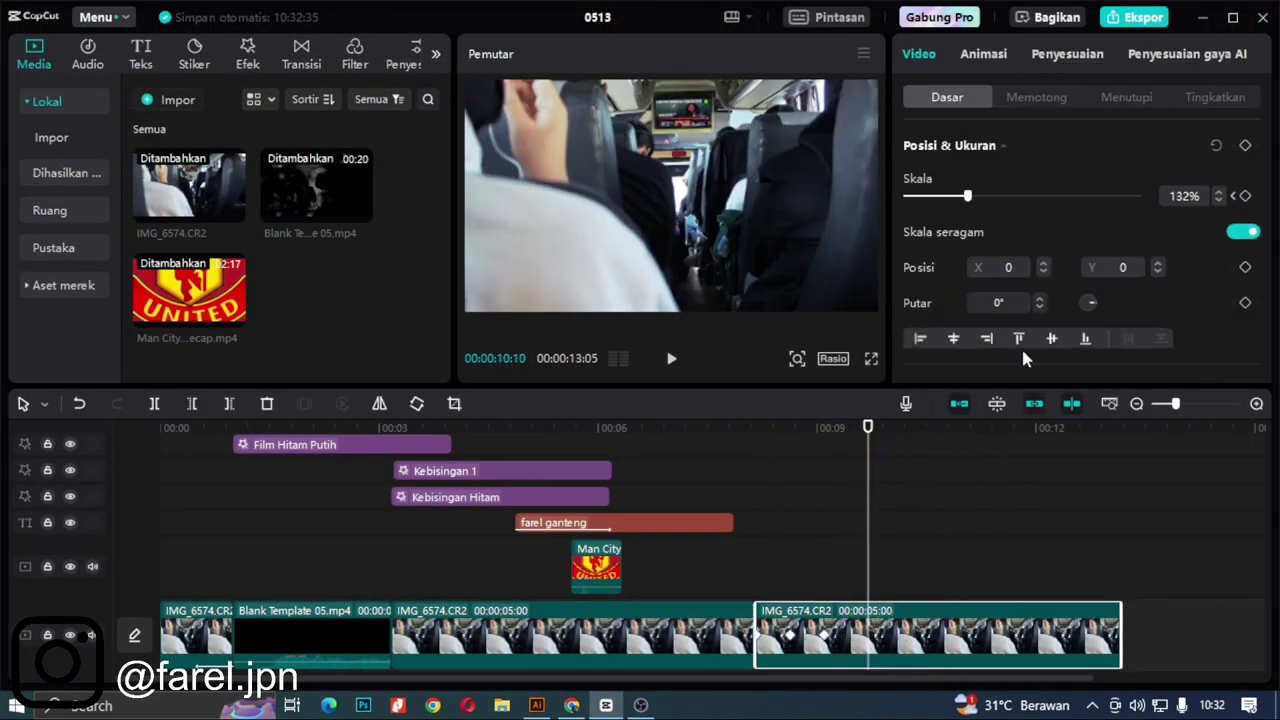
scroll(1035, 240, "down", 2)
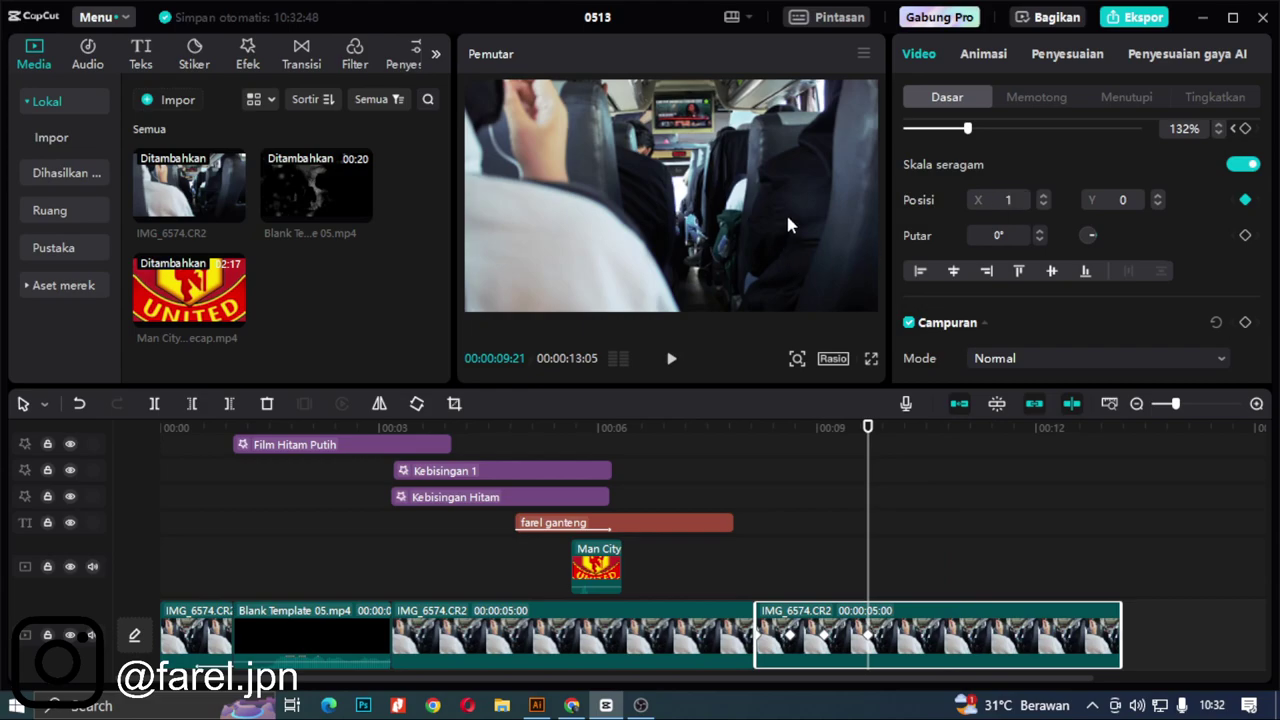
left_click_drag(788, 225, 474, 229)
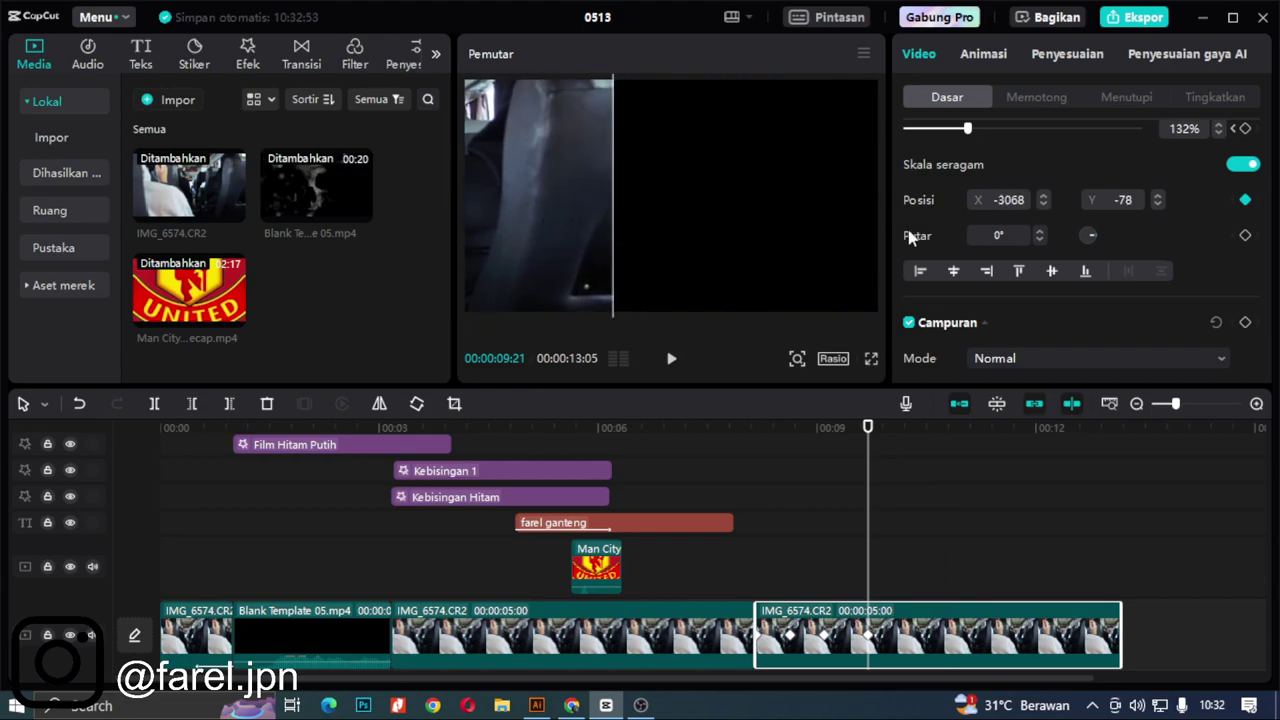
left_click_drag(555, 222, 819, 212)
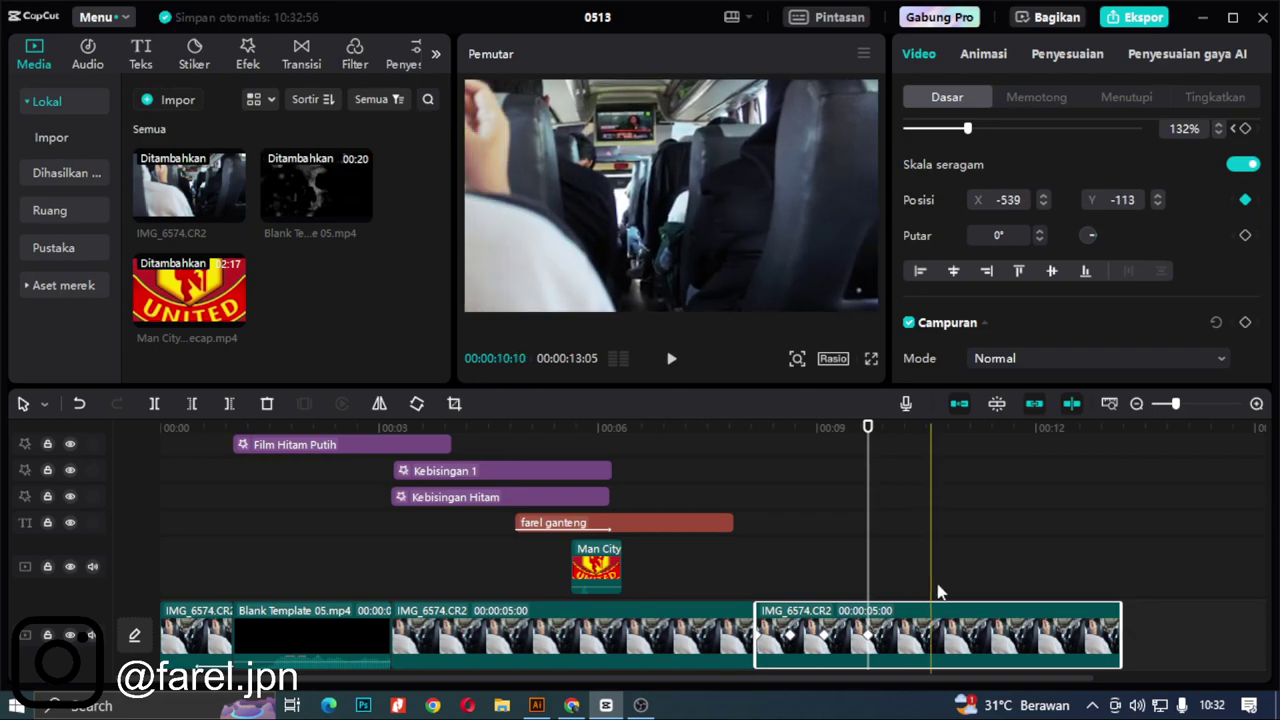
Step: Add a position keyframe at 00:00:10:13 with the image at X 467, Y -174, and preview the movement
left_click_drag(866, 435, 848, 481)
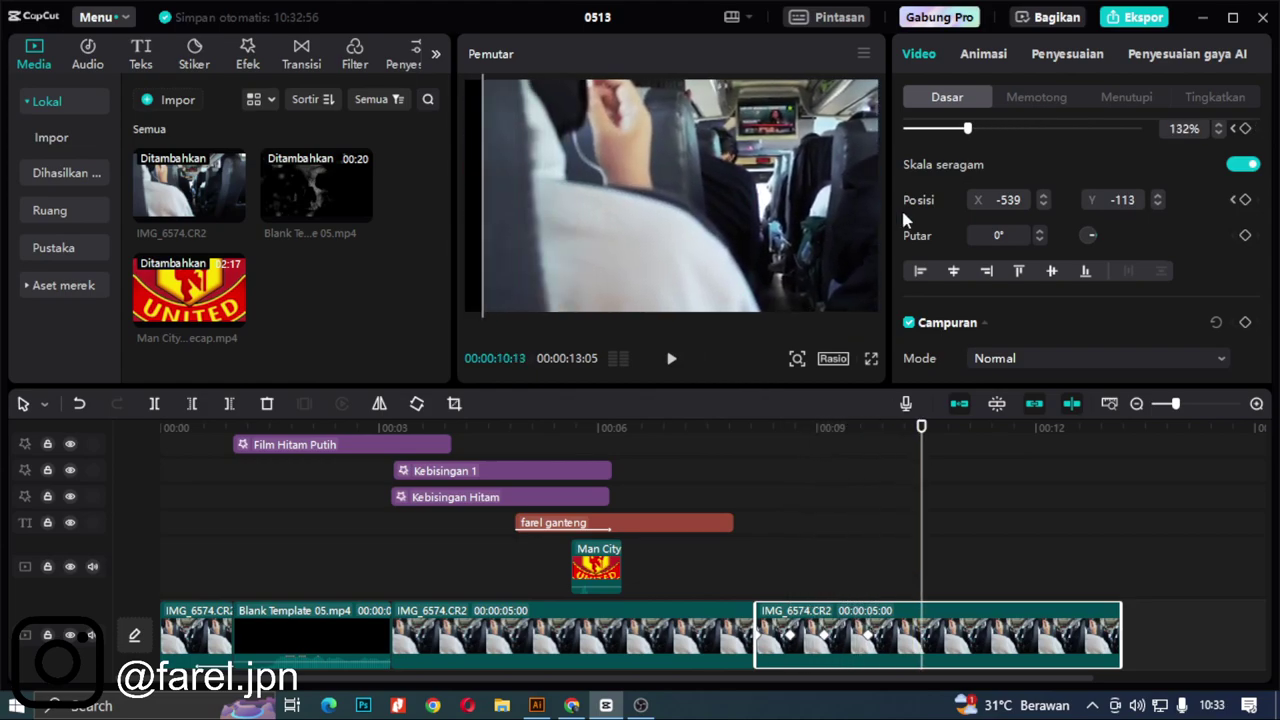
key("space")
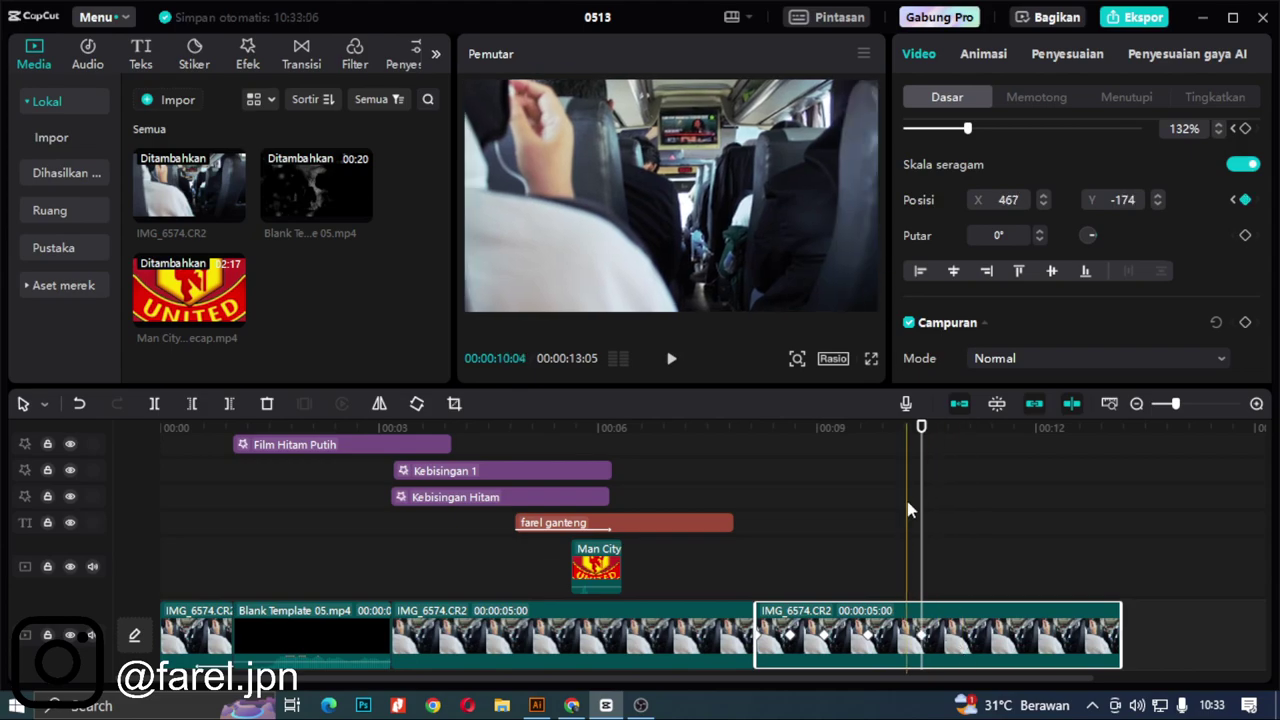
left_click(793, 500)
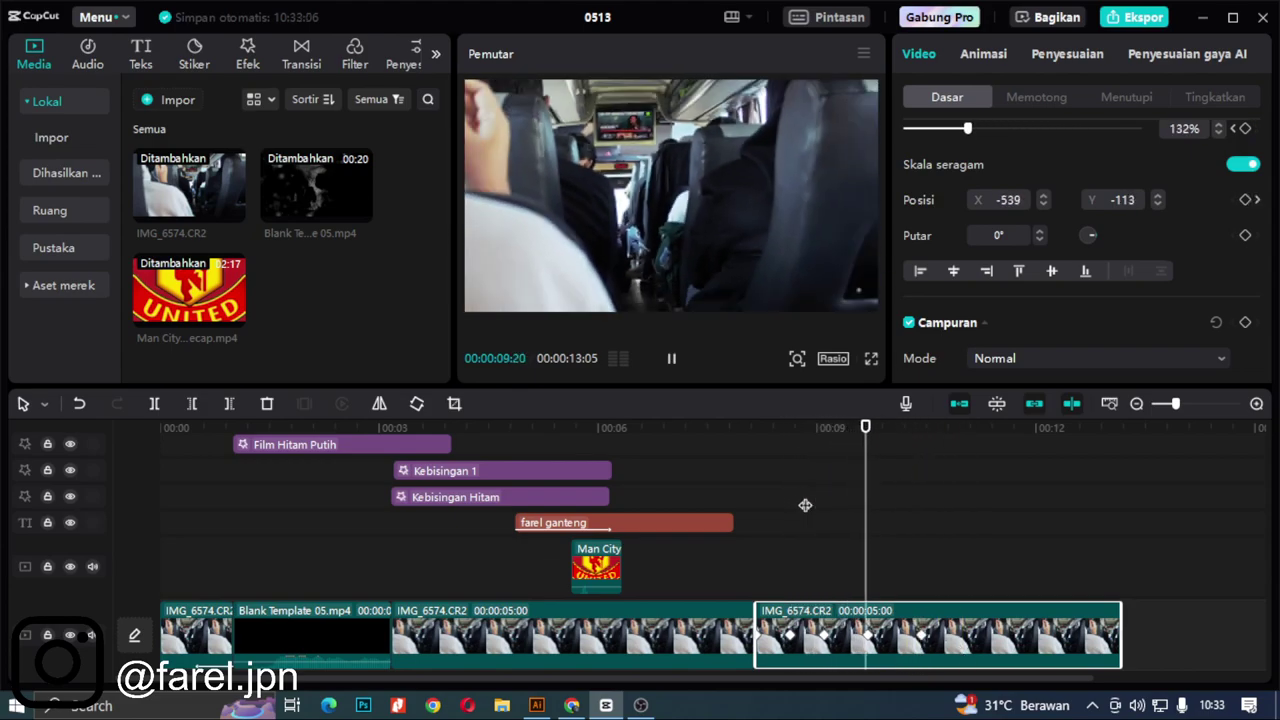
key("space")
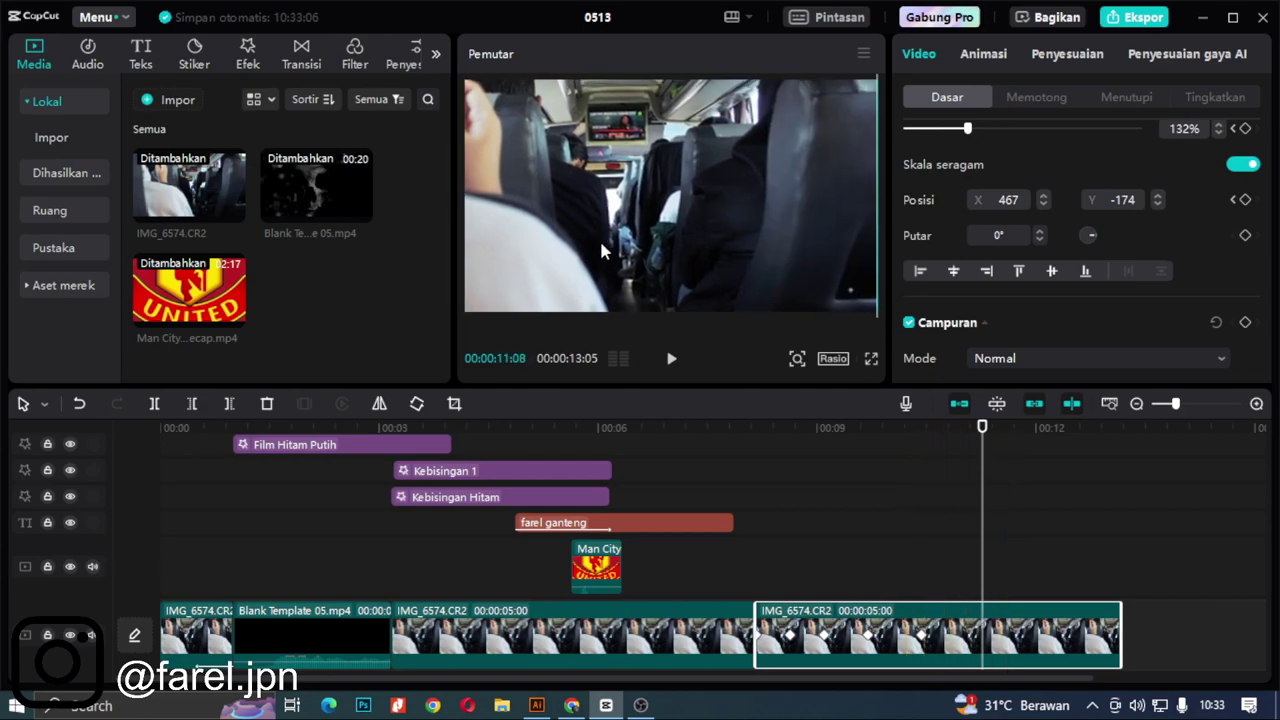
Step: Add position keyframes at 00:00:11:08, 00:00:09:24 and 00:00:10:12, the last at X 327, Y -344, and preview the clip
left_click_drag(830, 585, 875, 585)
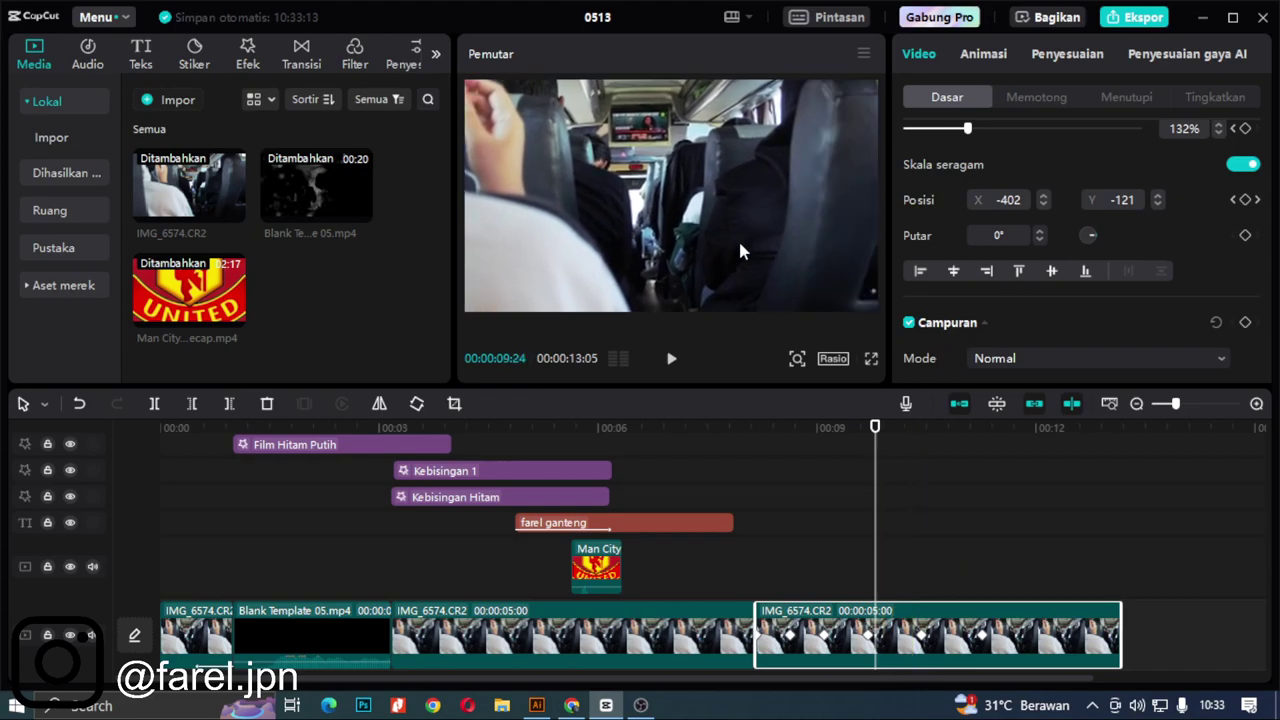
left_click_drag(681, 242, 671, 180)
left_click_drag(878, 420, 919, 424)
key("space")
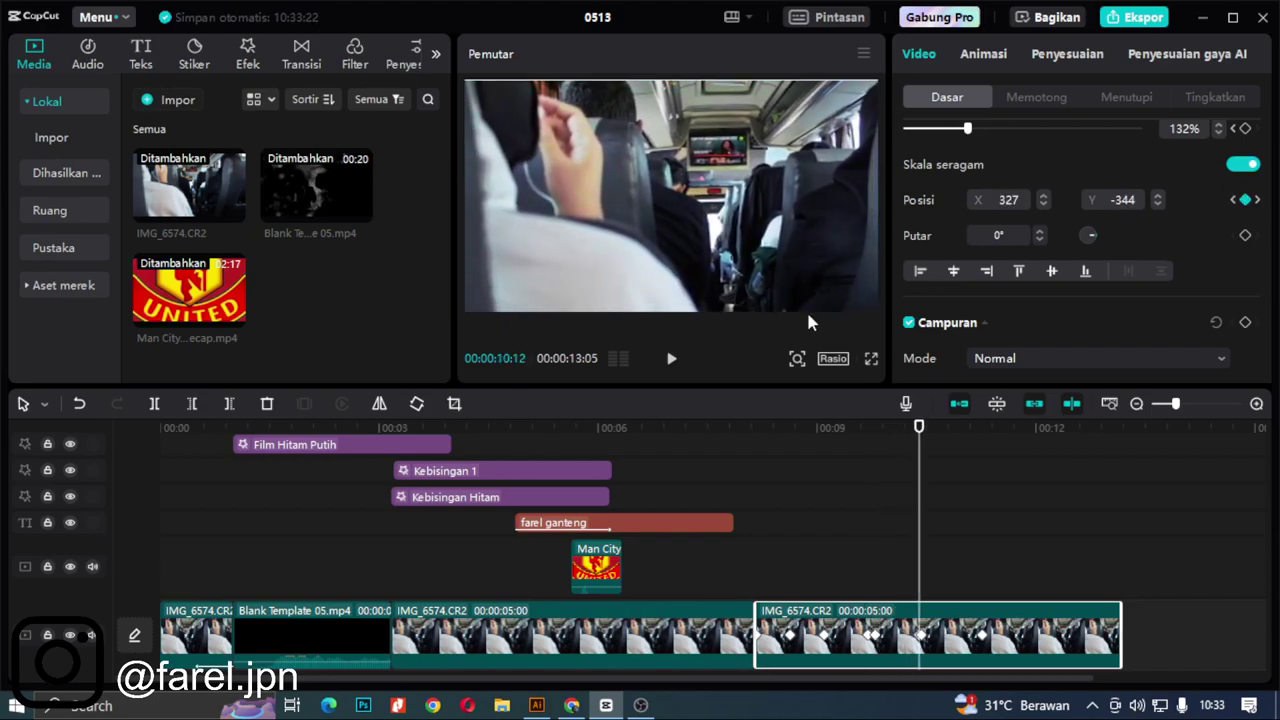
left_click(748, 432)
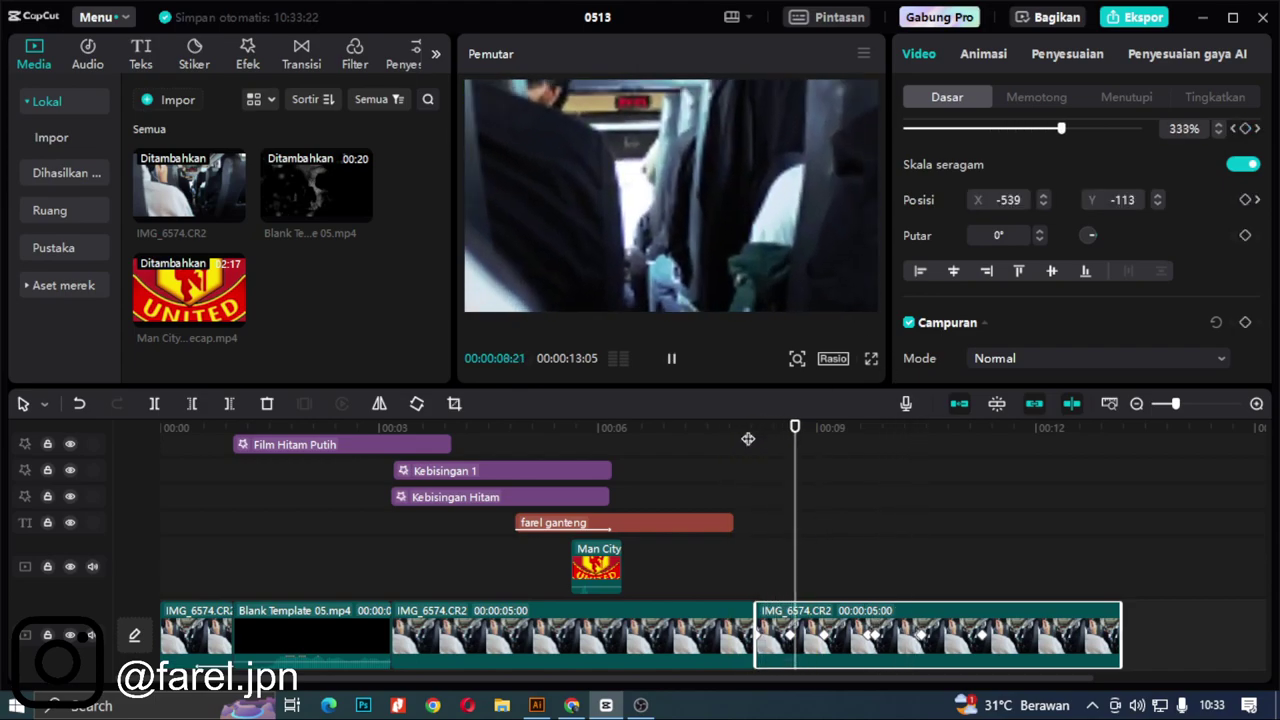
key("space")
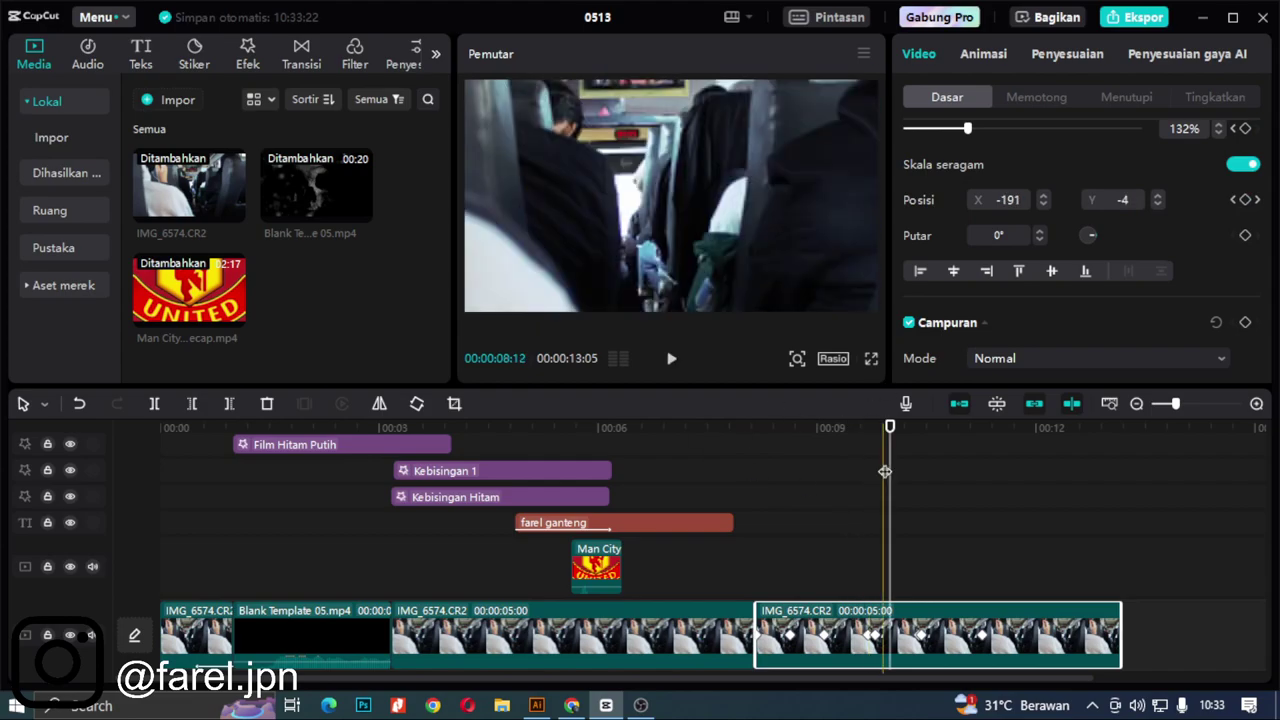
scroll(1035, 316, "down", 5)
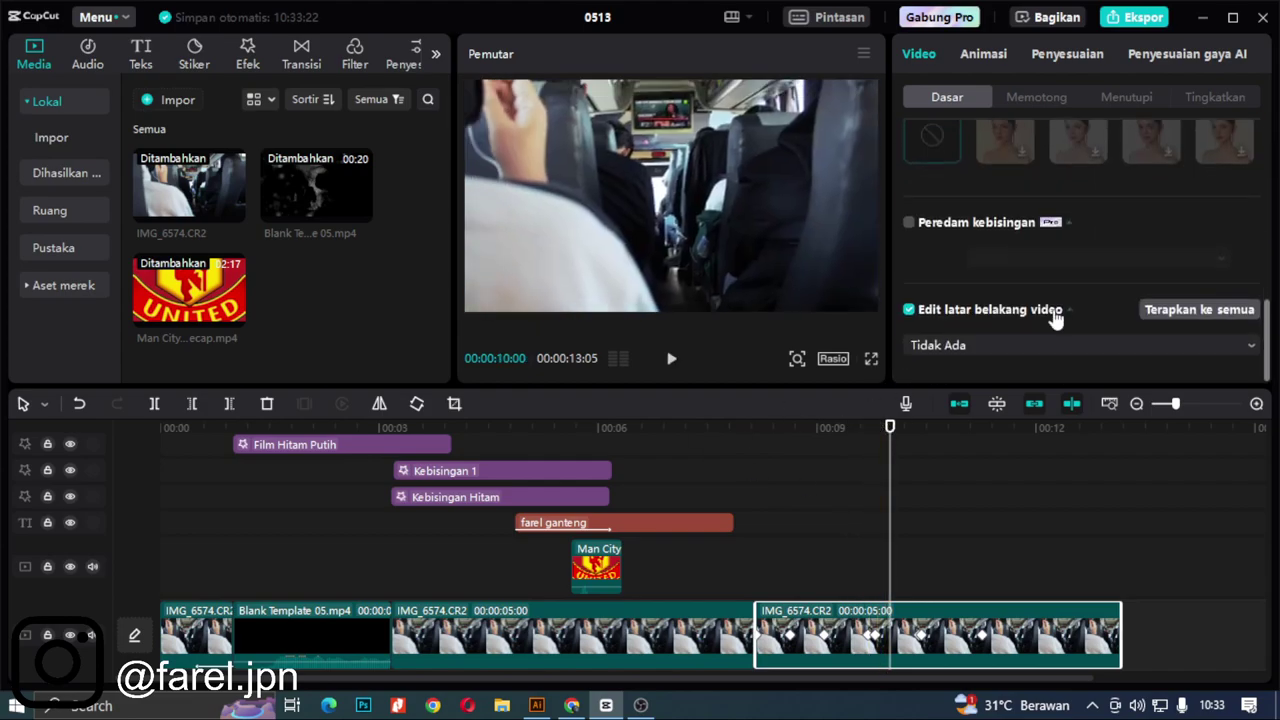
scroll(1051, 306, "up", 4)
scroll(1053, 317, "up", 2)
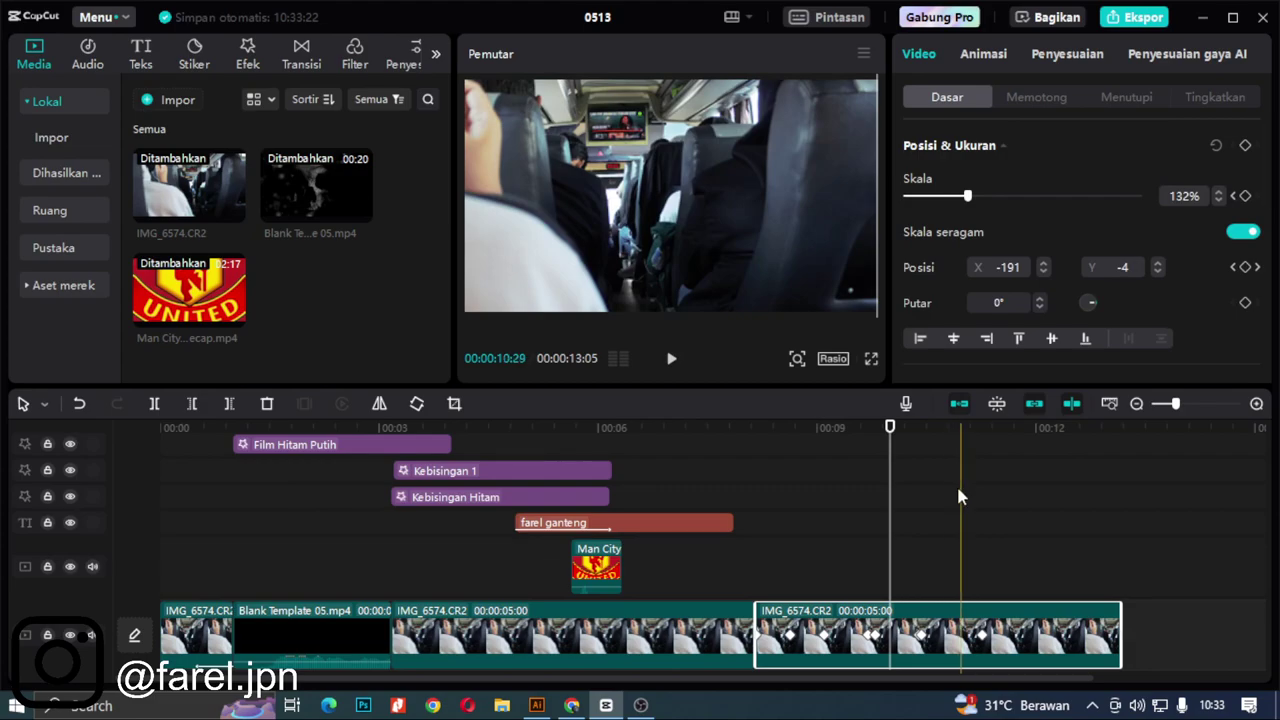
Step: Apply the exit (Keluar) fade animation Puda...luar with a 0.3 s duration to the middle IMG_6574.CR2 clip and preview its end
left_click(984, 54)
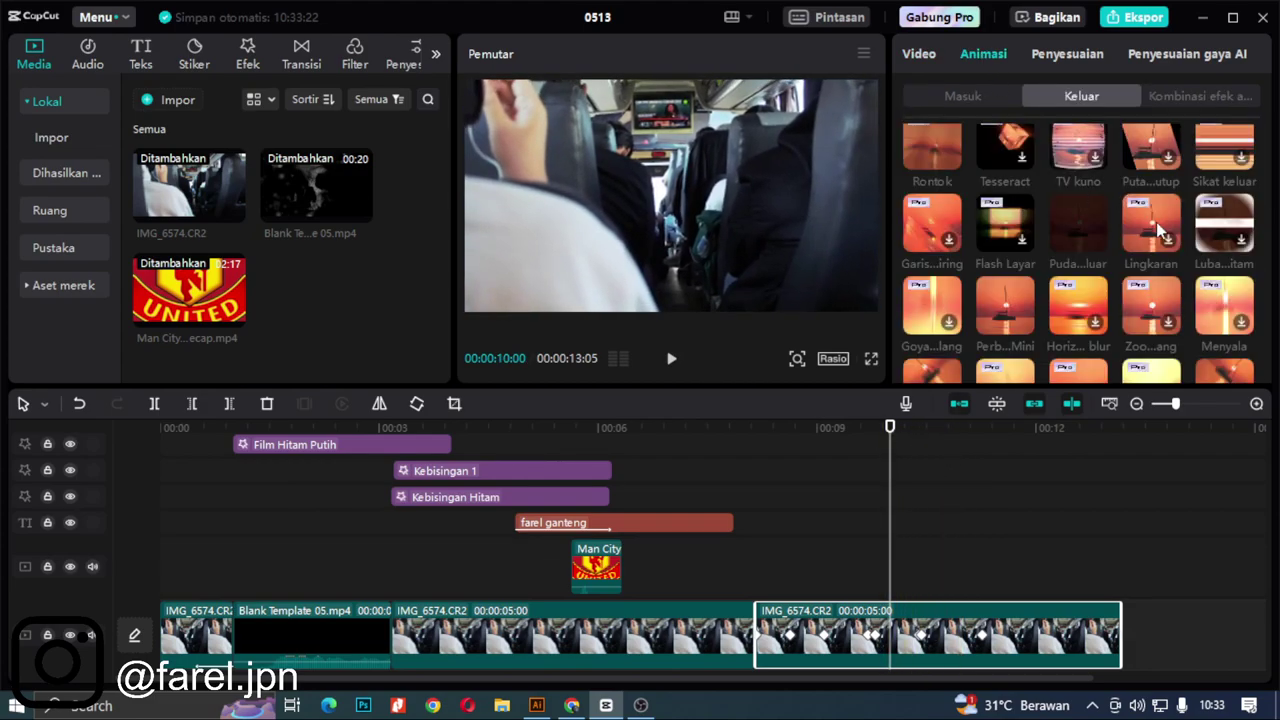
left_click(1147, 100)
left_click(1076, 92)
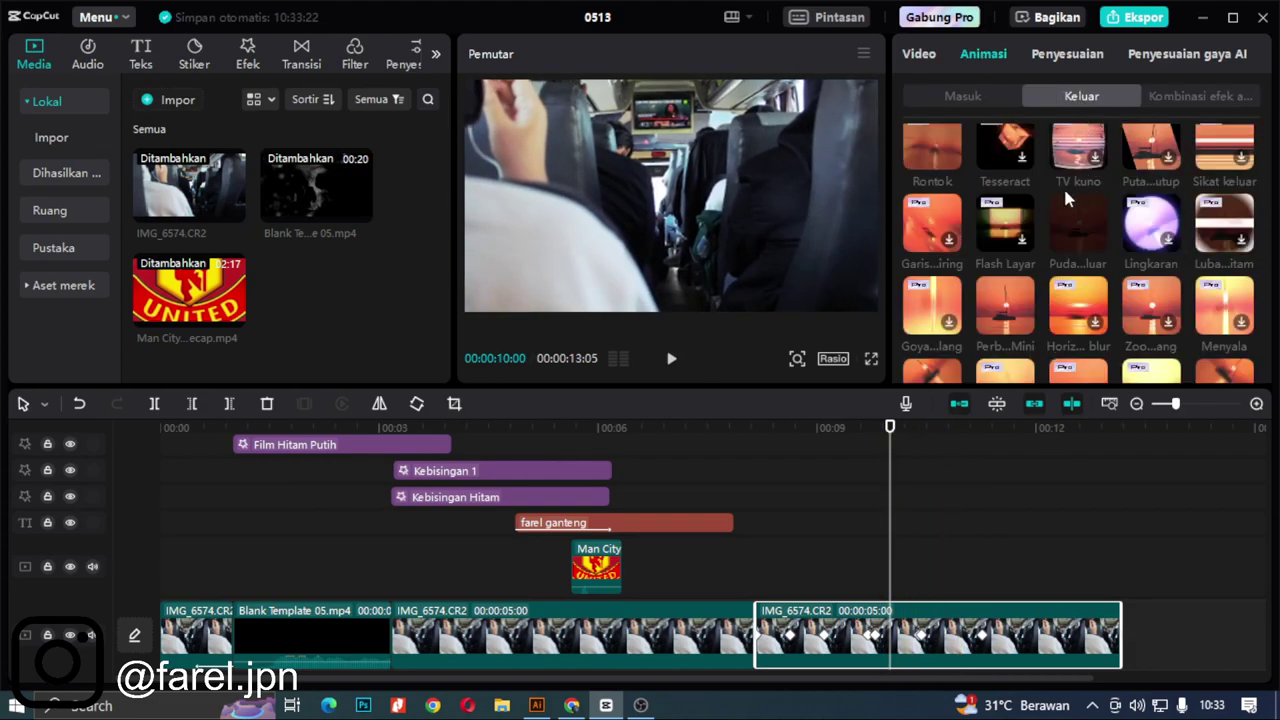
left_click(721, 621)
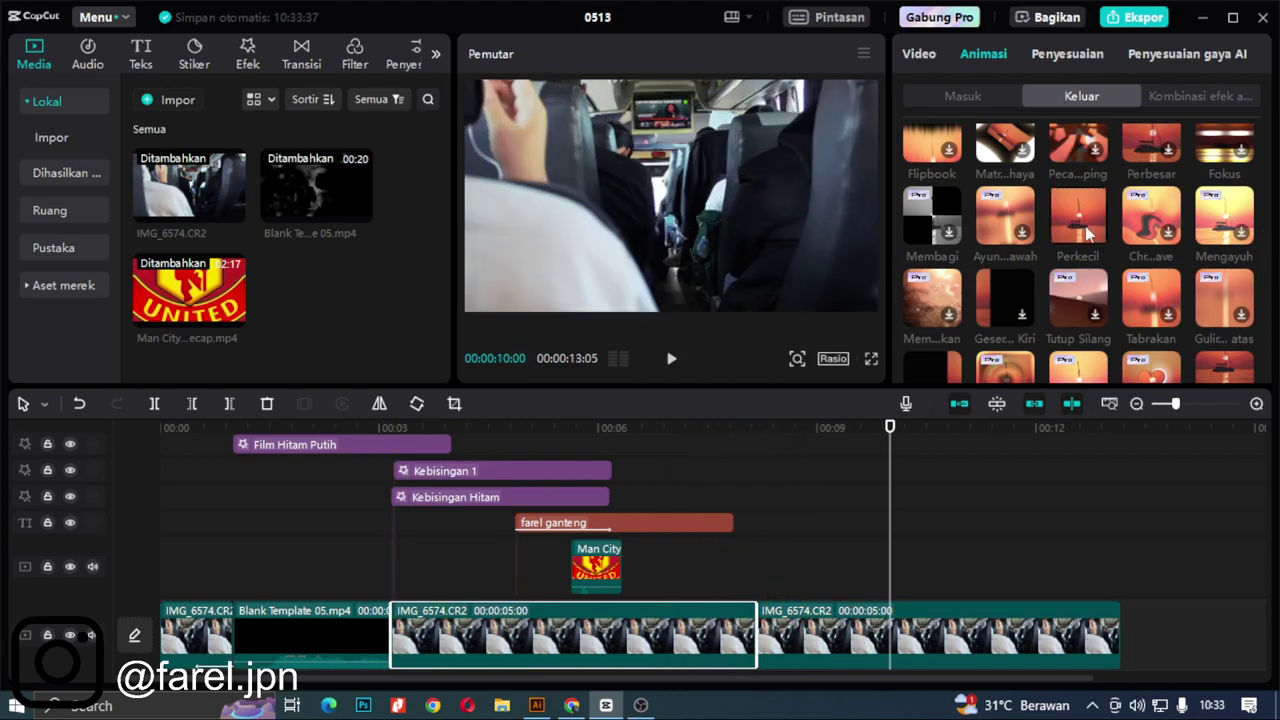
scroll(1094, 232, "down", 1)
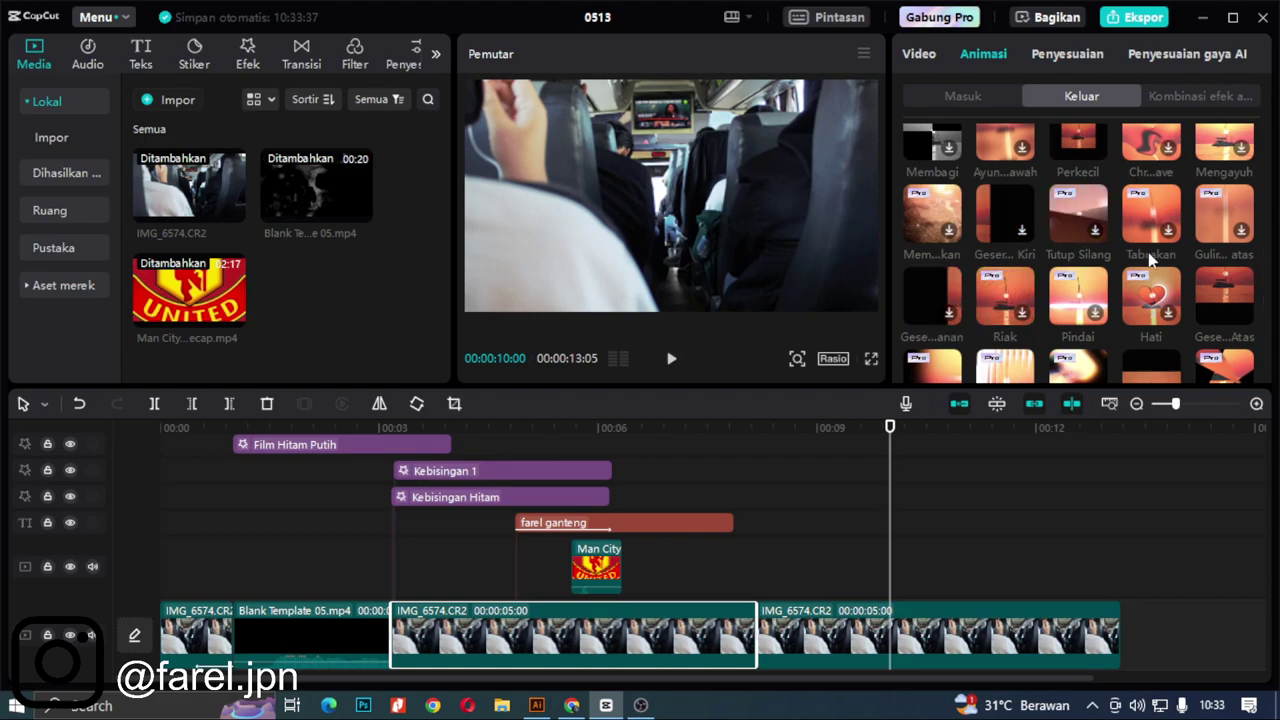
scroll(1148, 253, "down", 1)
scroll(1110, 266, "up", 3)
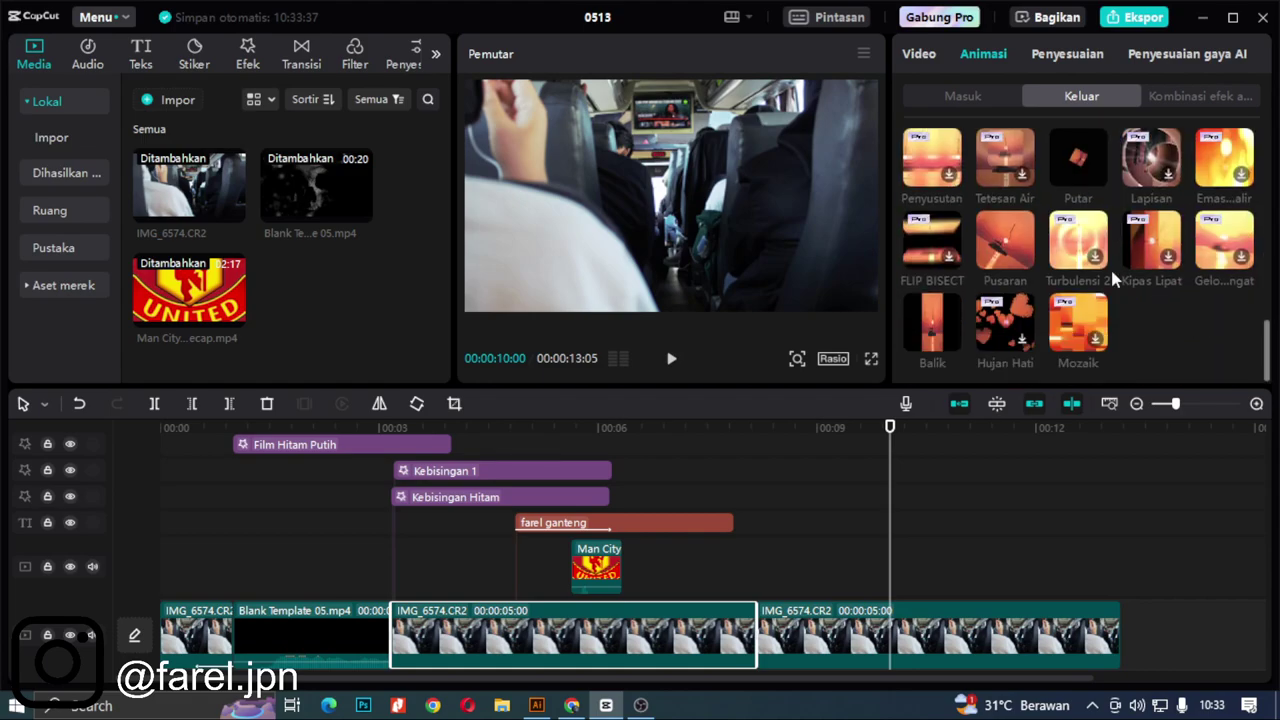
scroll(1108, 280, "up", 2)
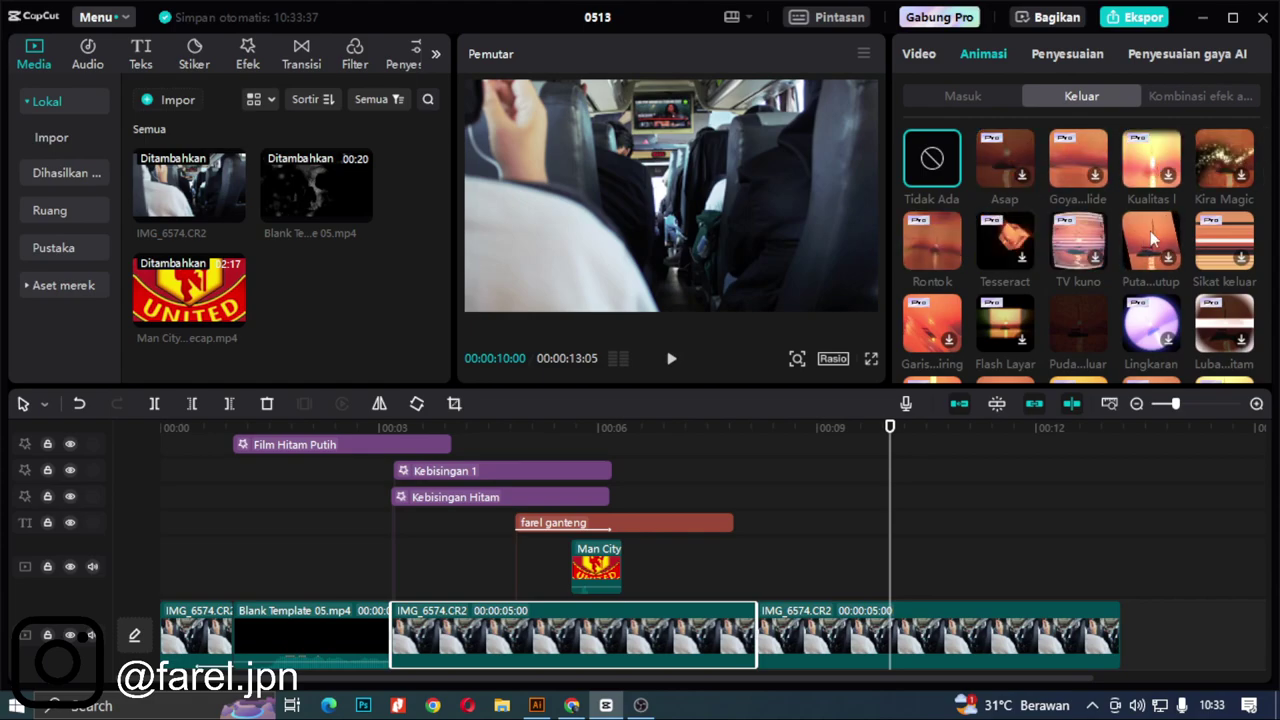
left_click(1093, 350)
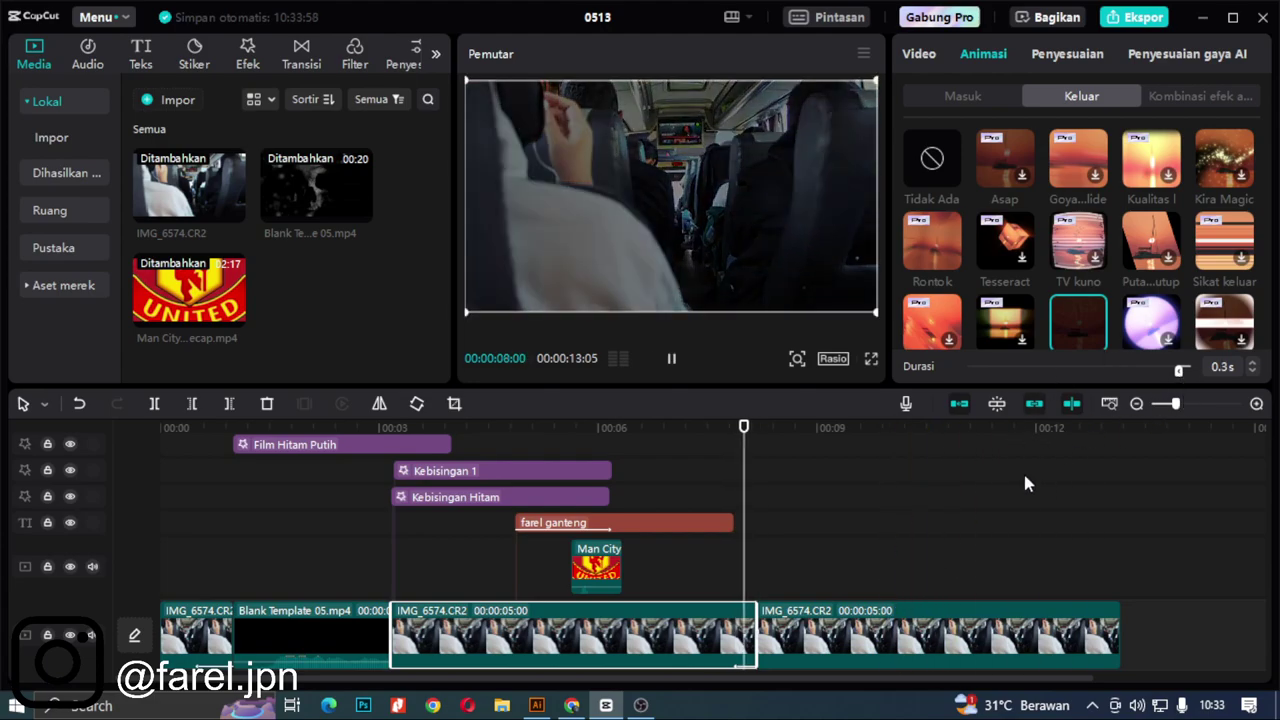
left_click(705, 593)
key("space")
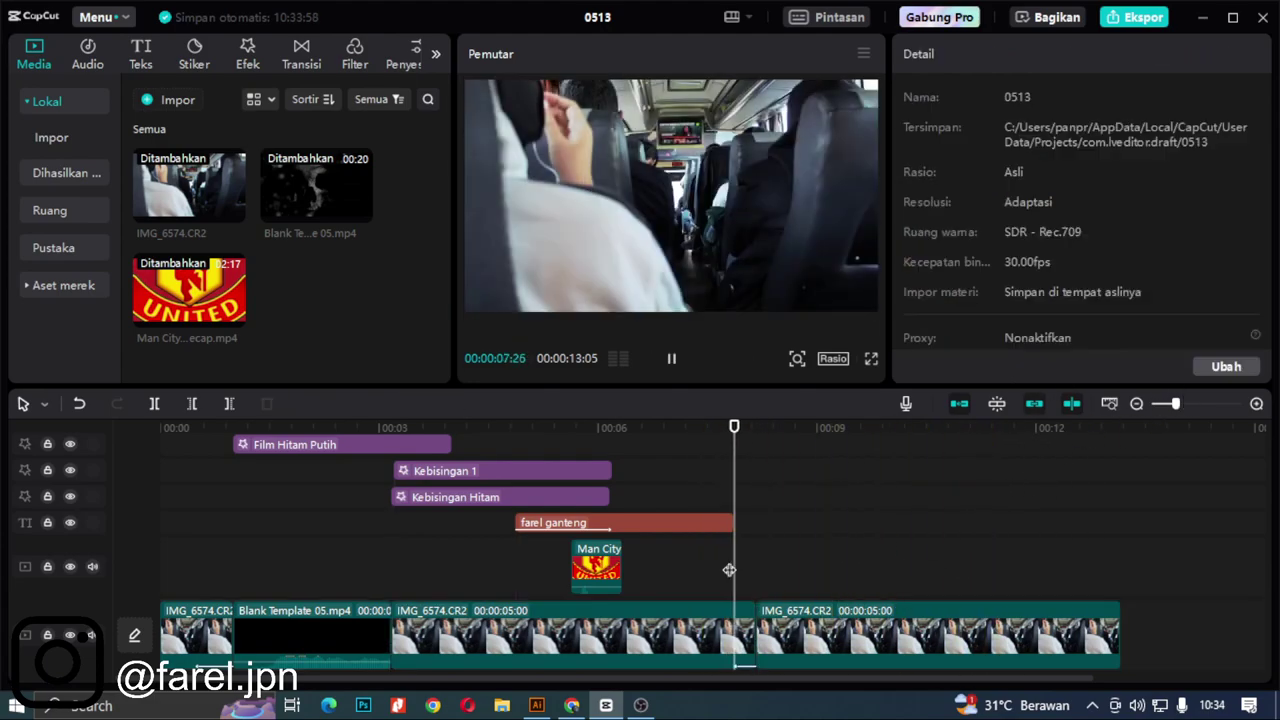
Step: Apply the entrance (Masuk) fade animation Puda...asuk with a 0.4 s duration to the last IMG_6574.CR2 clip and preview the transition
left_click(790, 637)
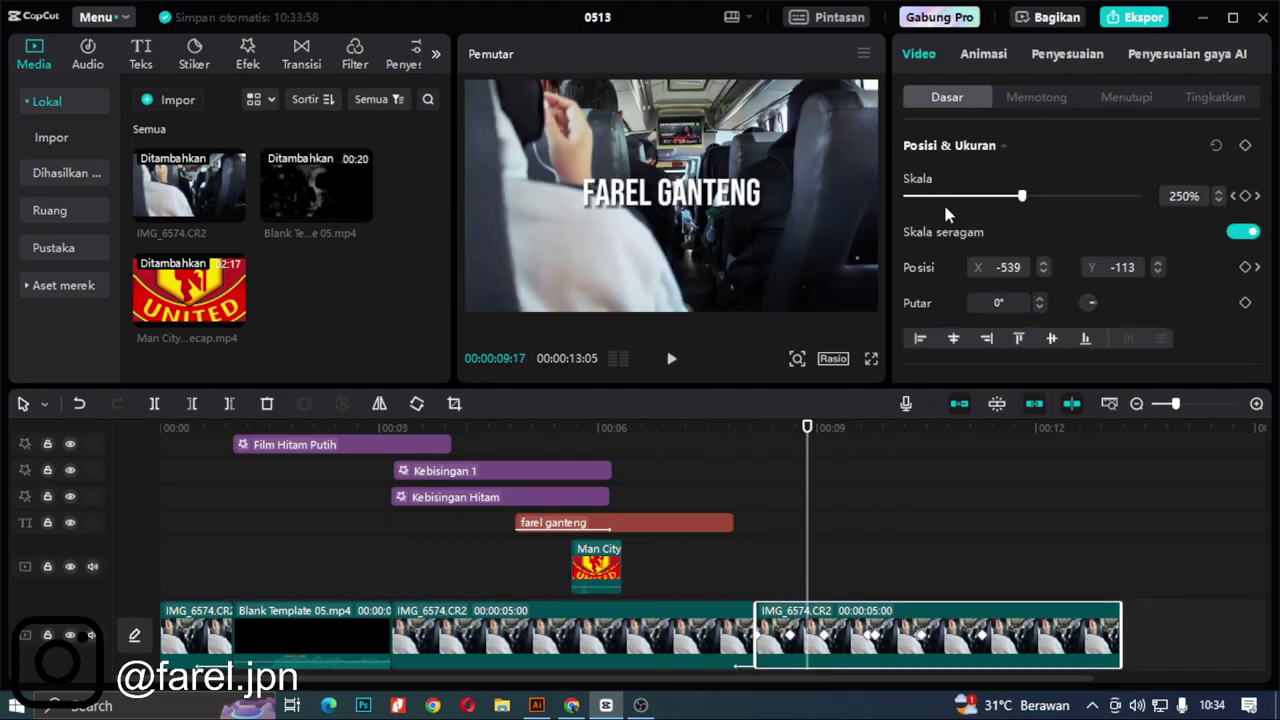
left_click(983, 56)
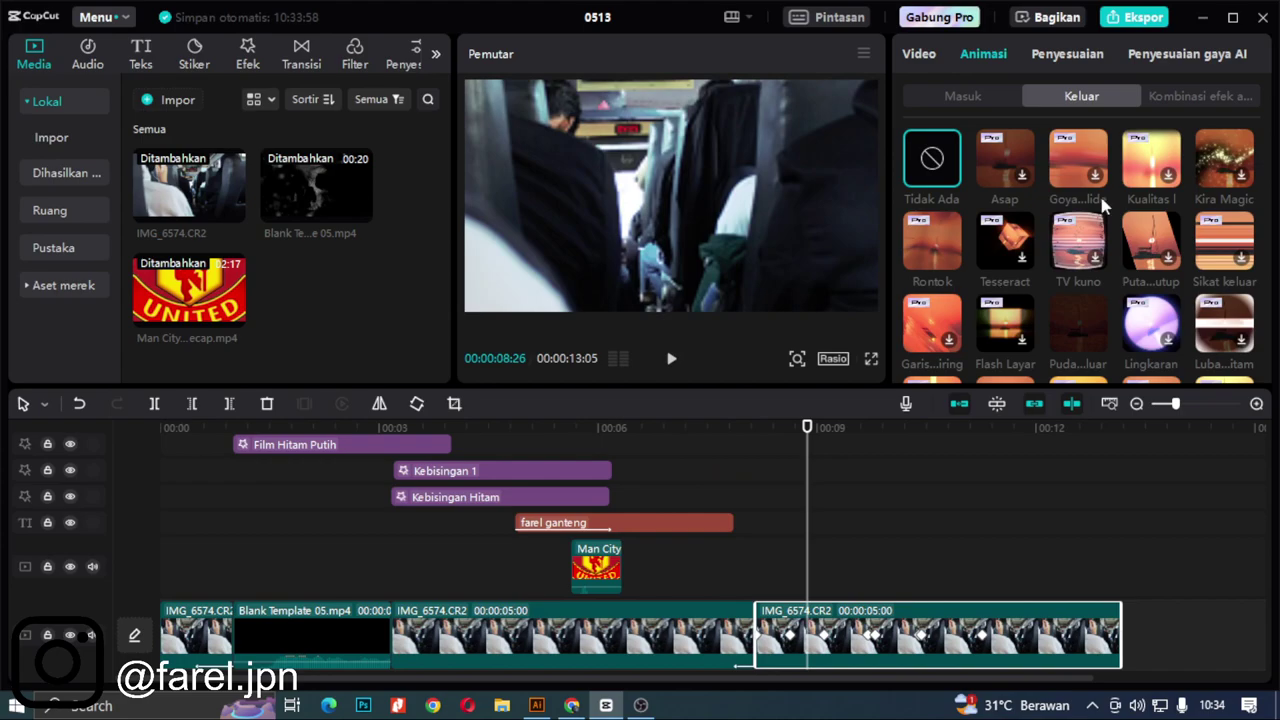
left_click(962, 97)
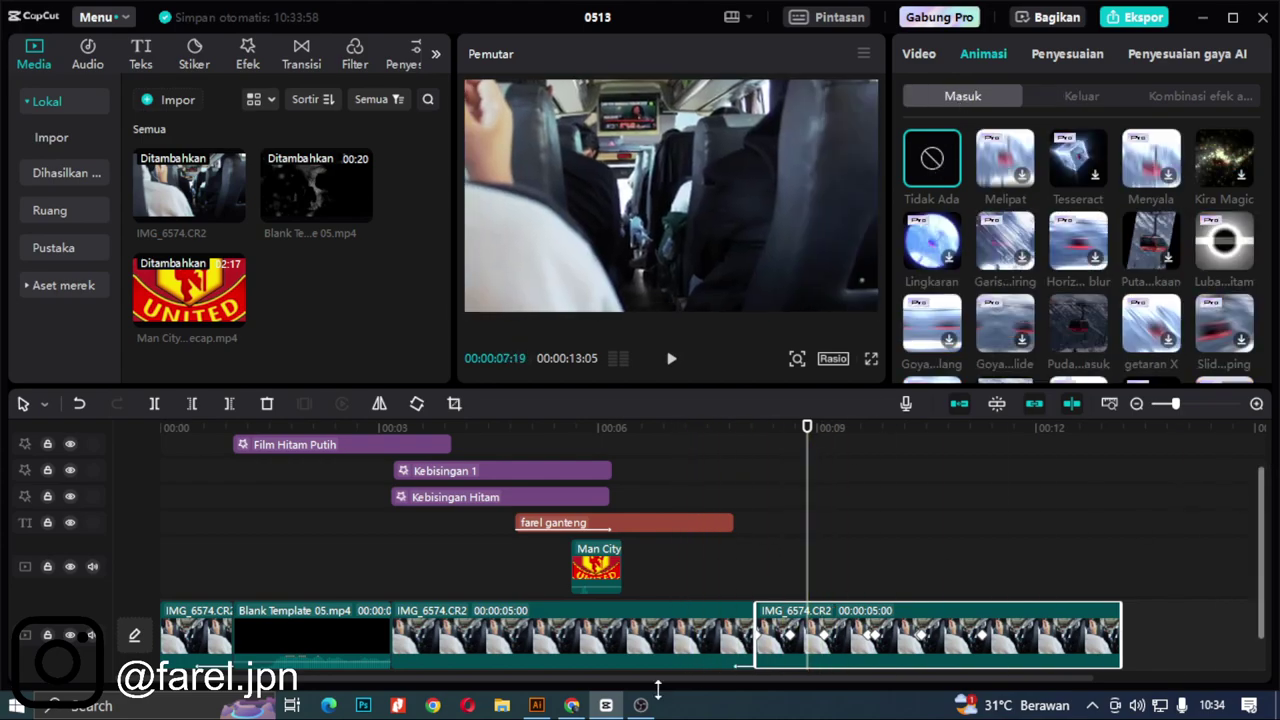
scroll(1122, 230, "down", 3)
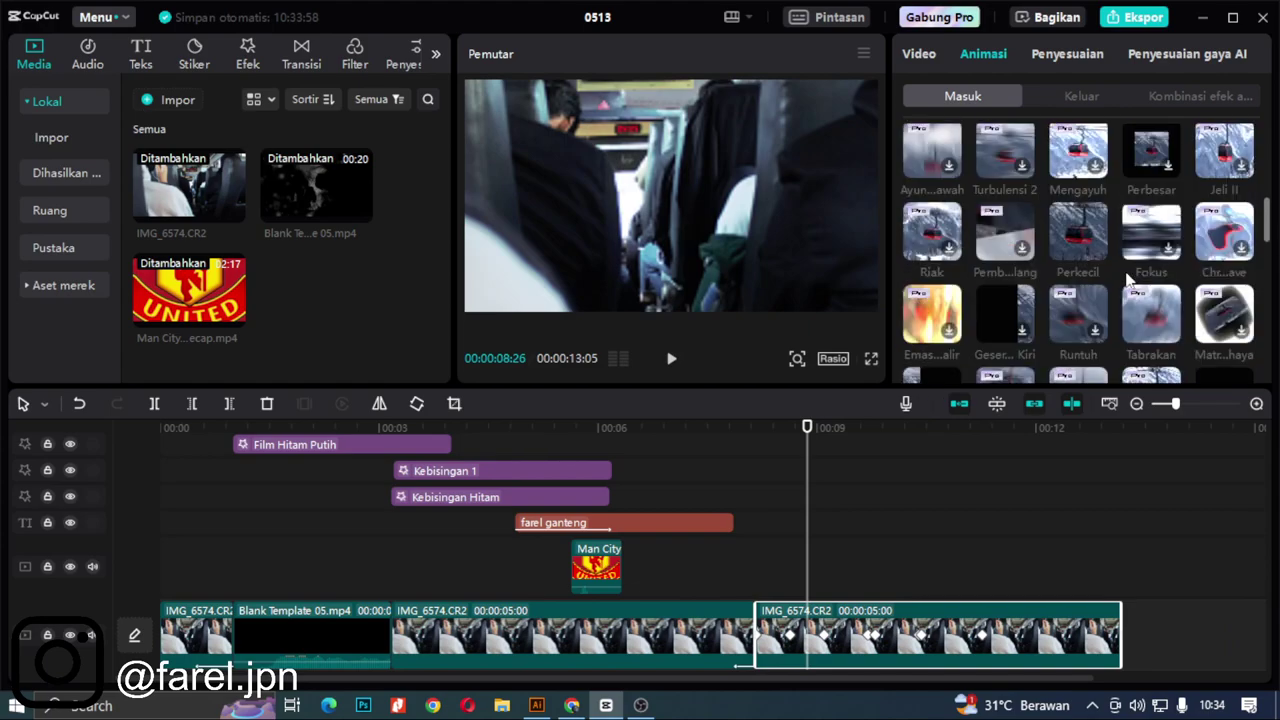
scroll(1127, 280, "down", 2)
scroll(1124, 270, "down", 3)
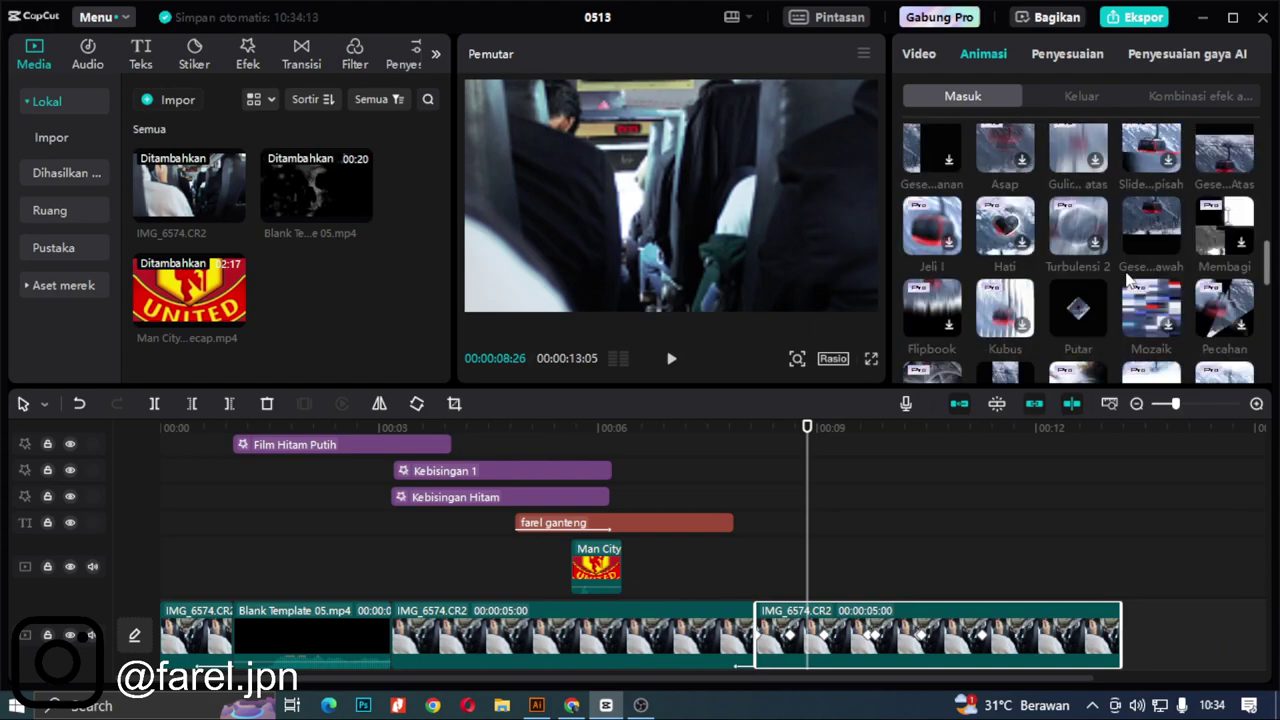
scroll(1118, 309, "up", 10)
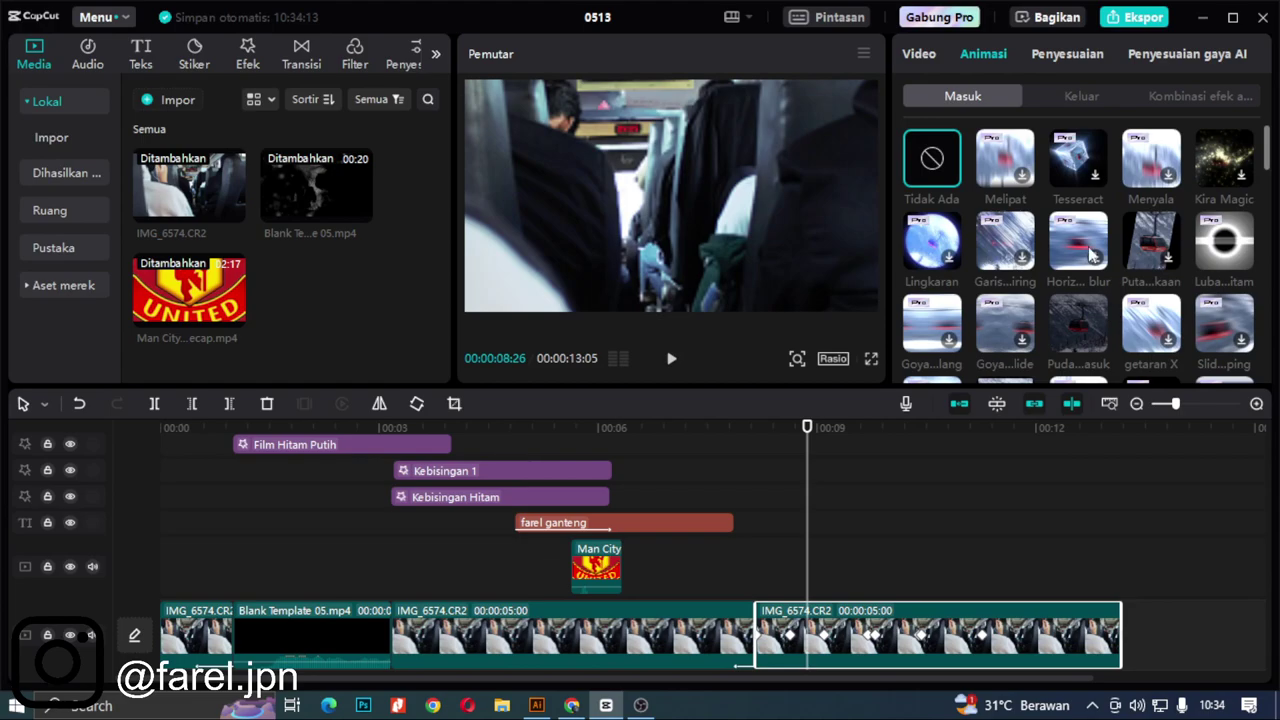
left_click(1094, 342)
mouse_move(1175, 404)
left_mouse_down()
mouse_move(1162, 404)
mouse_move(1180, 404)
left_mouse_up()
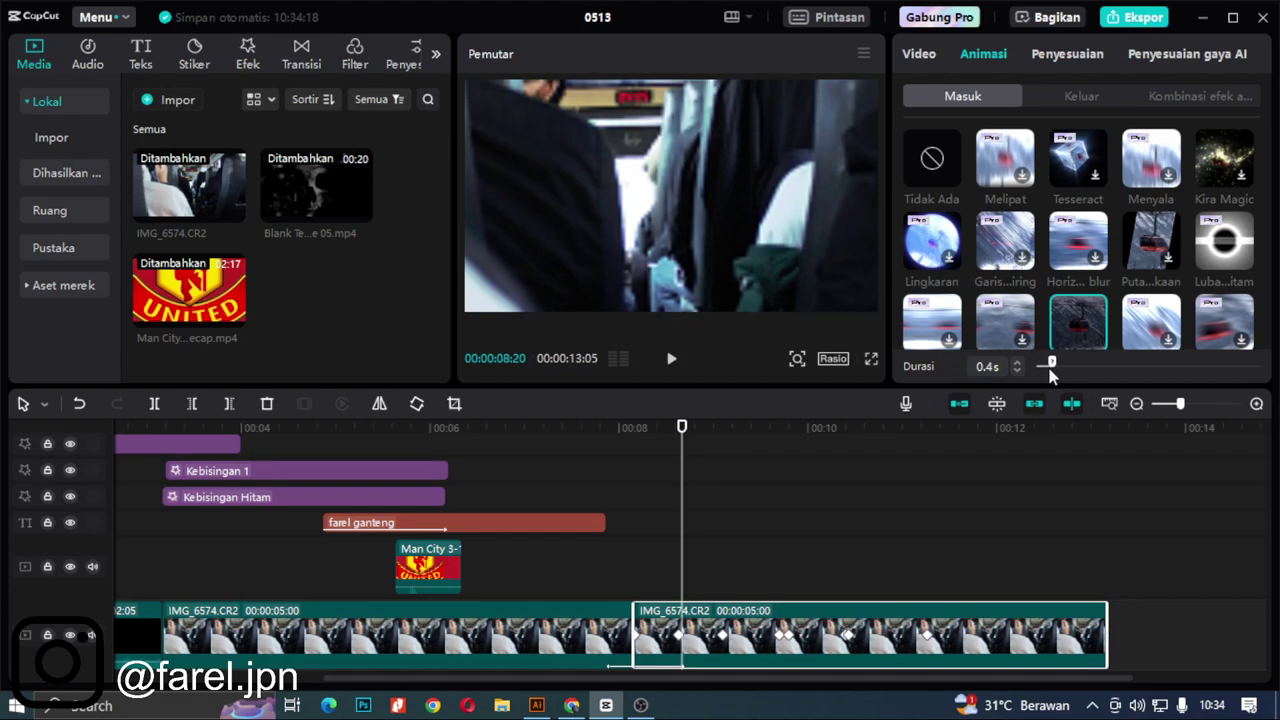
left_click(594, 571)
key("space")
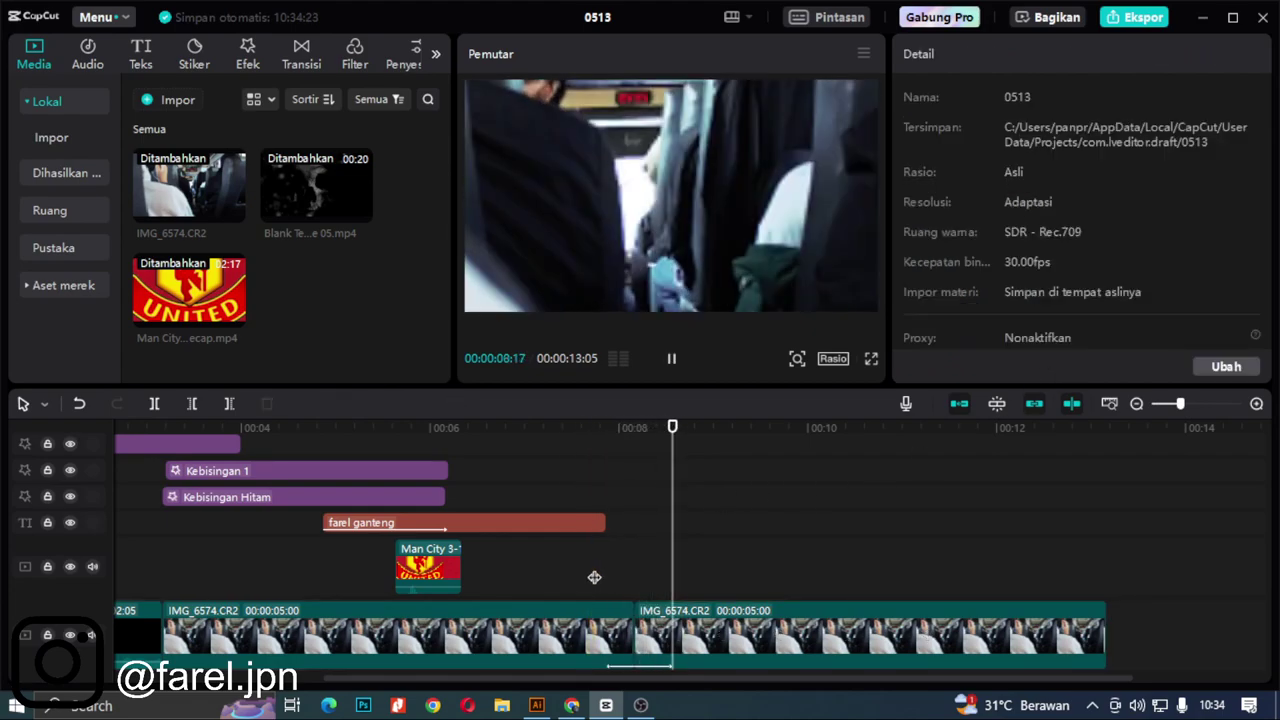
left_click(603, 577)
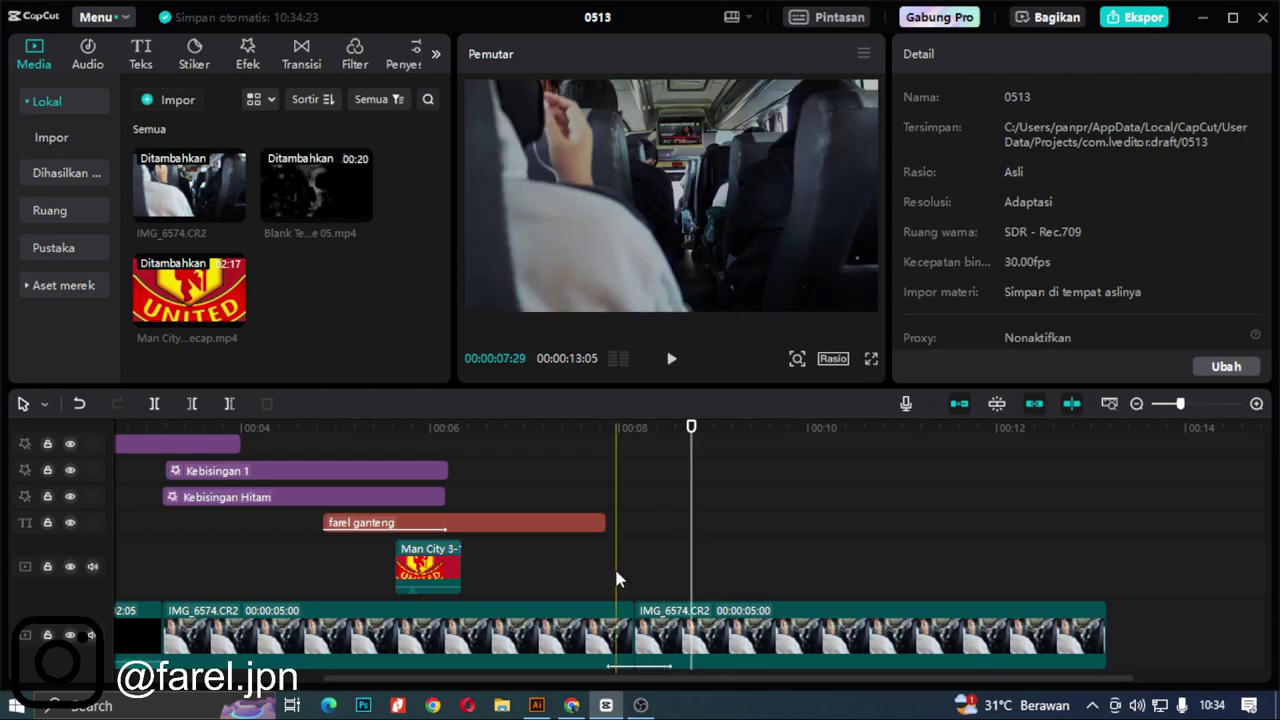
left_click(641, 705)
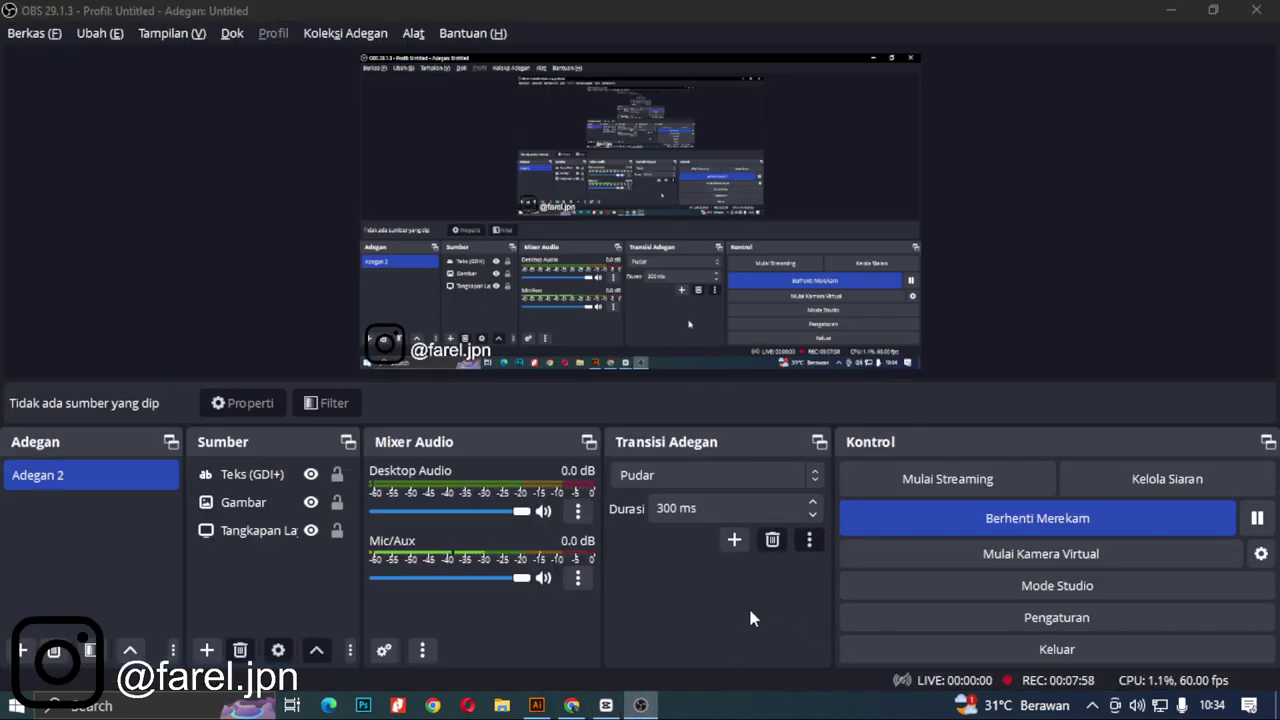
key("alt+Tab")
left_click_drag(585, 466, 893, 485)
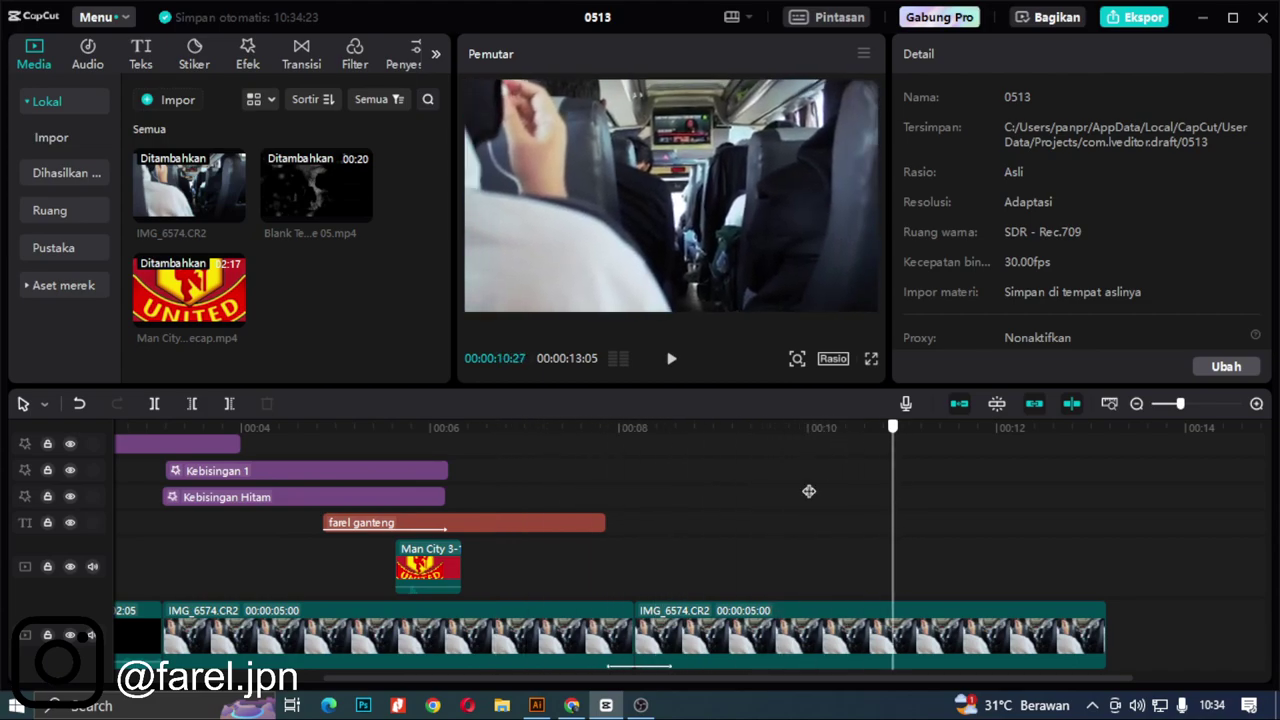
Step: Import Wow 1.mp3 from the Downloads folder, add it to the timeline at 00:00:08:23 and play it
left_click(691, 430)
left_click(88, 58)
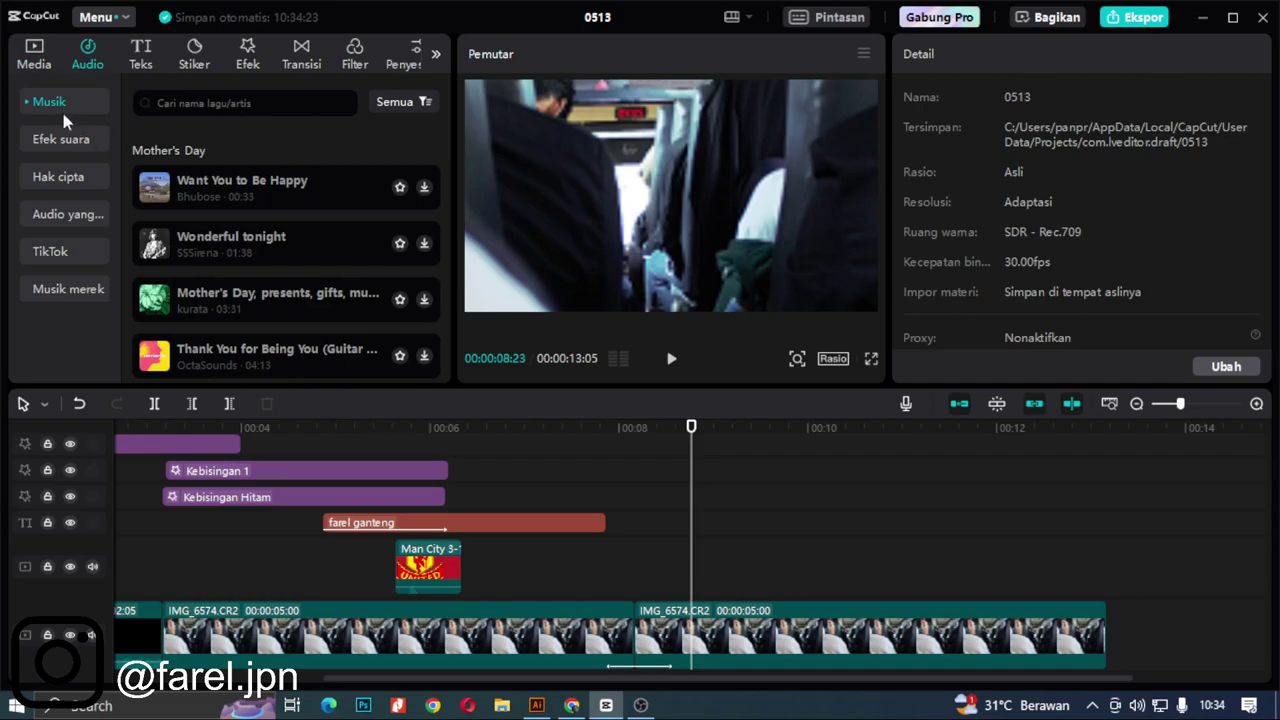
left_click(34, 52)
left_click(172, 100)
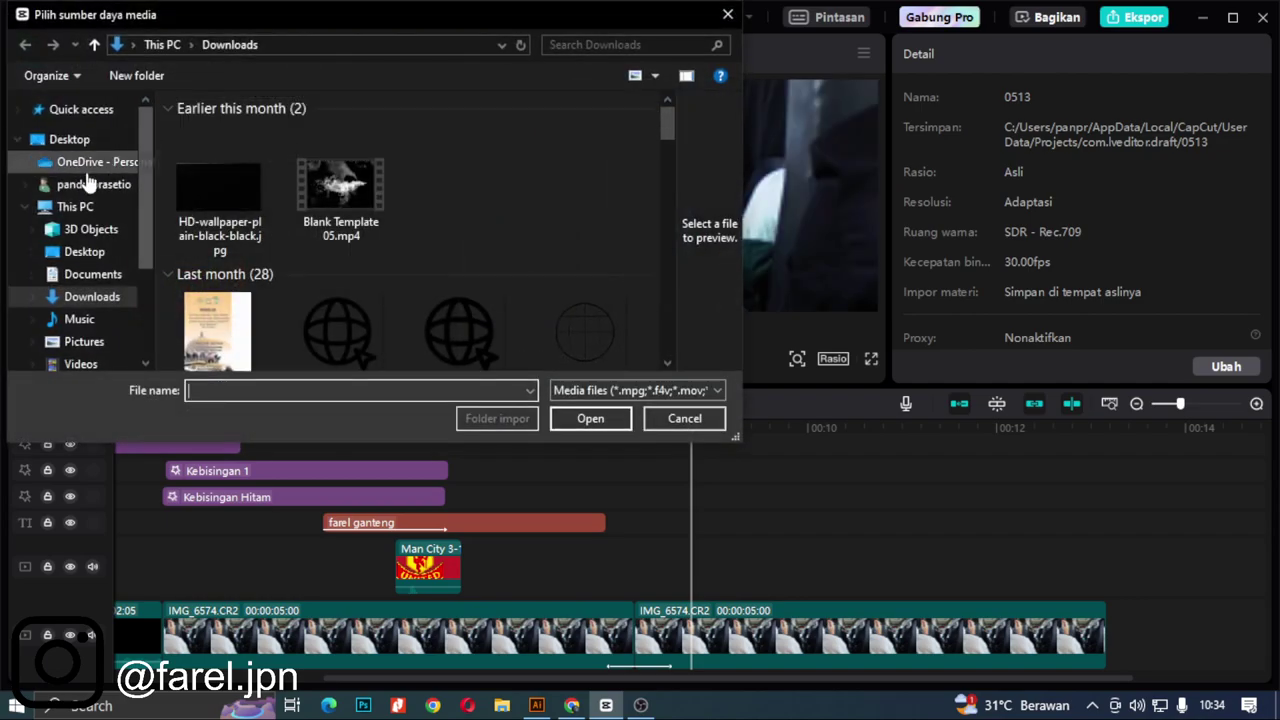
scroll(330, 252, "down", 10)
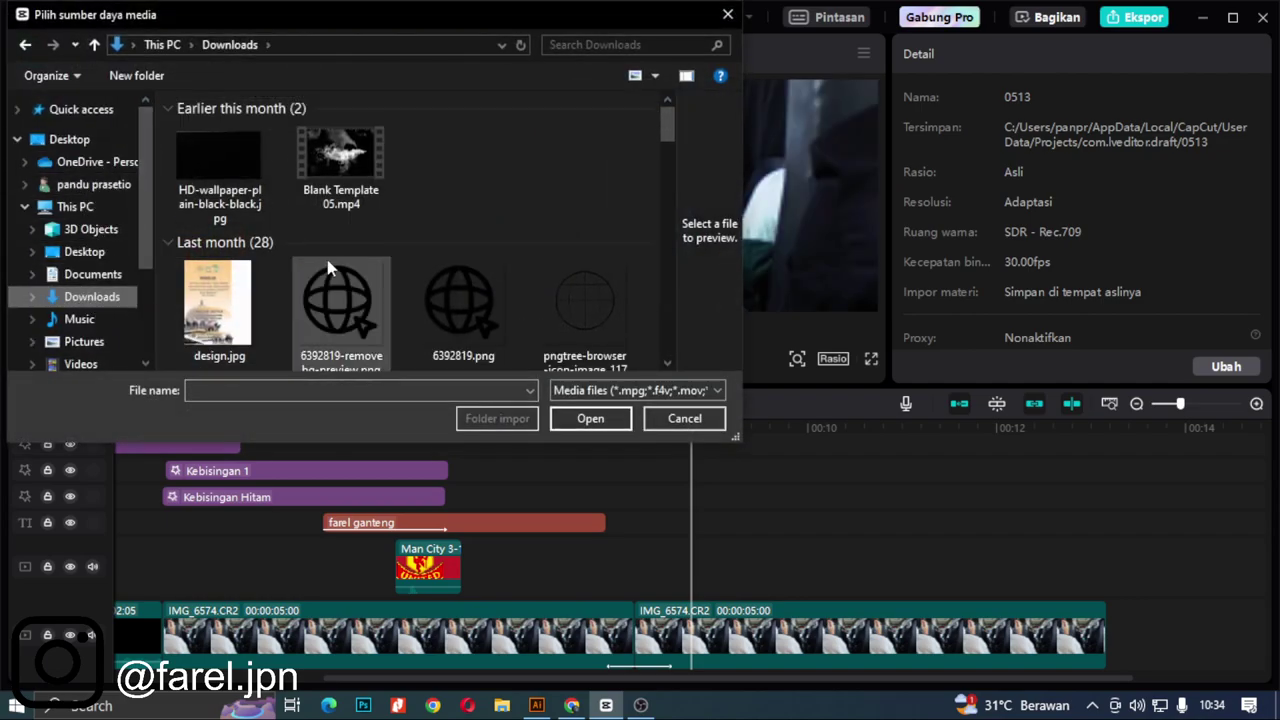
scroll(339, 190, "down", 5)
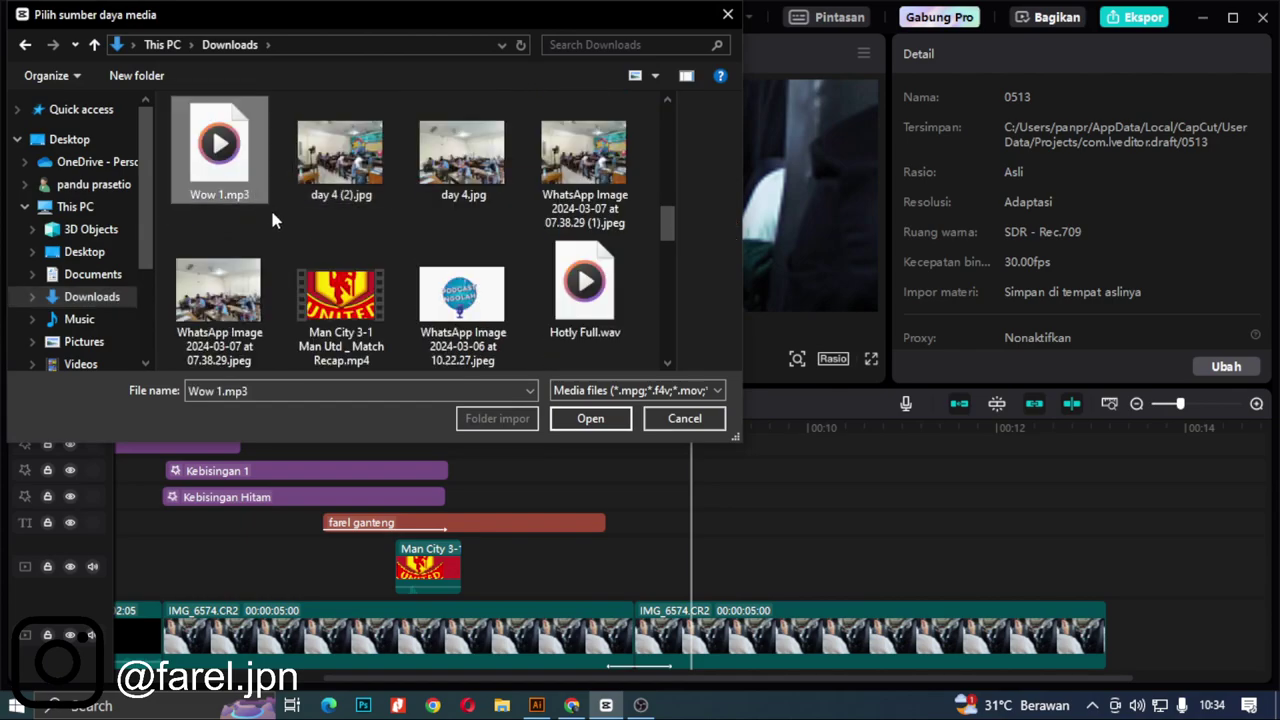
left_click(588, 419)
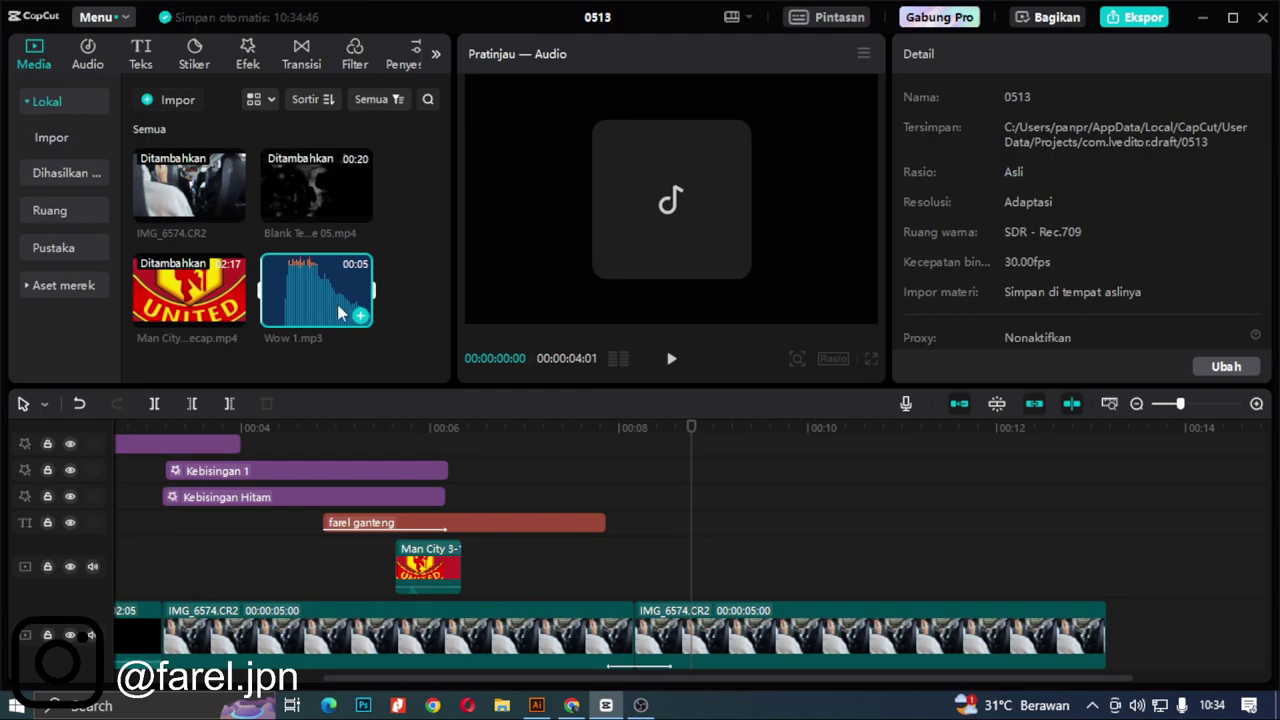
left_click(360, 315)
key("space")
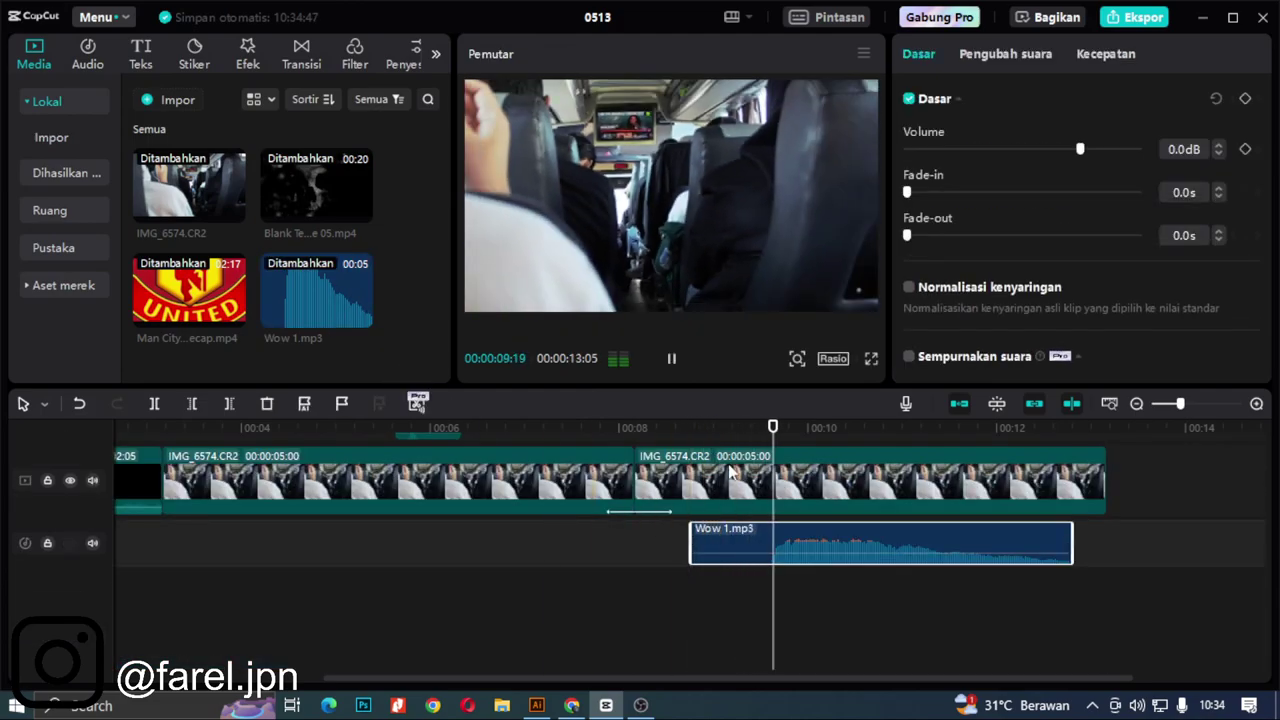
Step: Move the Wow 1.mp3 clip earlier so its loud part begins near the cut between the last two clips, and preview it
left_click_drag(790, 548, 697, 545)
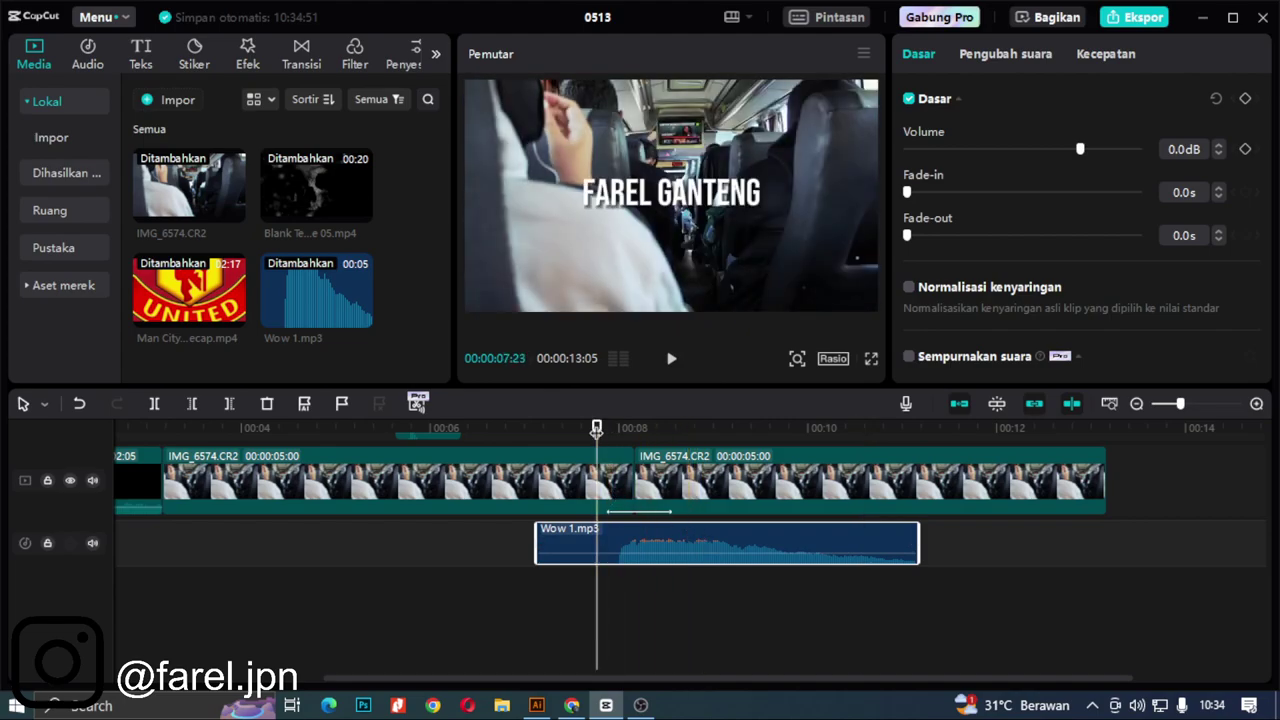
key("space")
key("space")
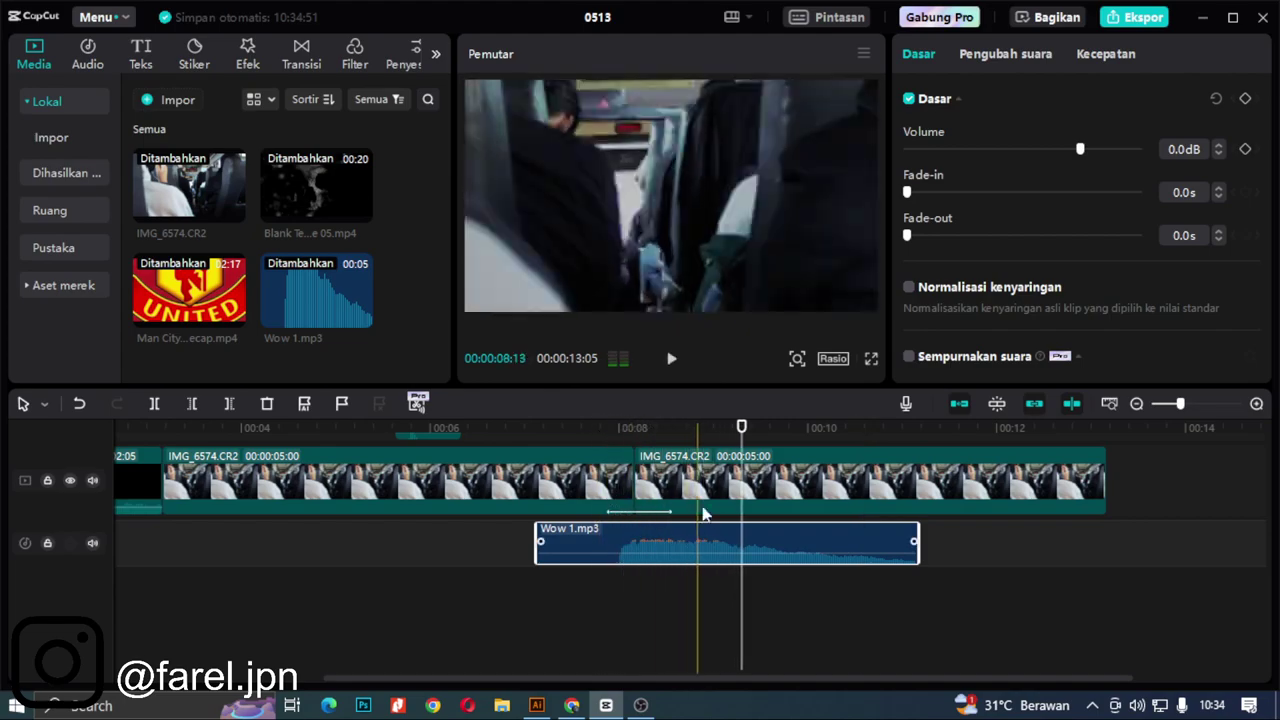
Step: Start another media import and open the sound folder inside the rexy folder in Downloads
left_click(170, 100)
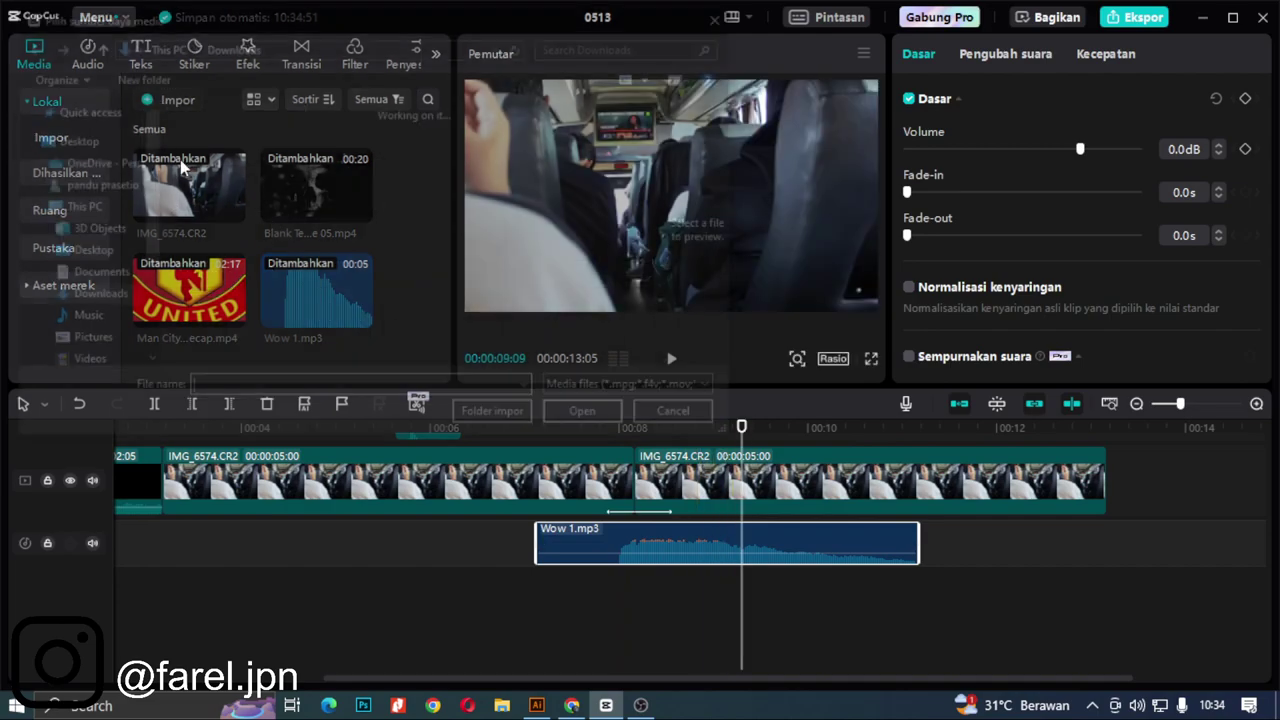
scroll(347, 222, "down", 5)
scroll(347, 222, "down", 3)
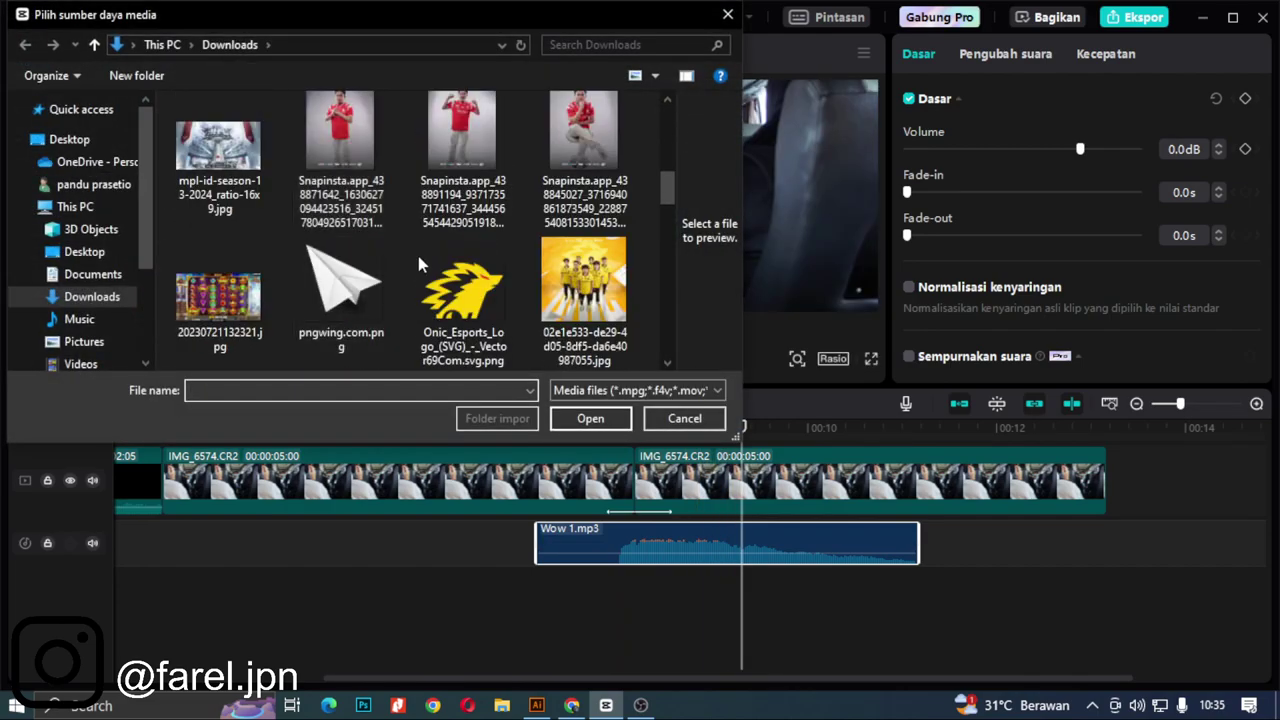
scroll(447, 228, "down", 10)
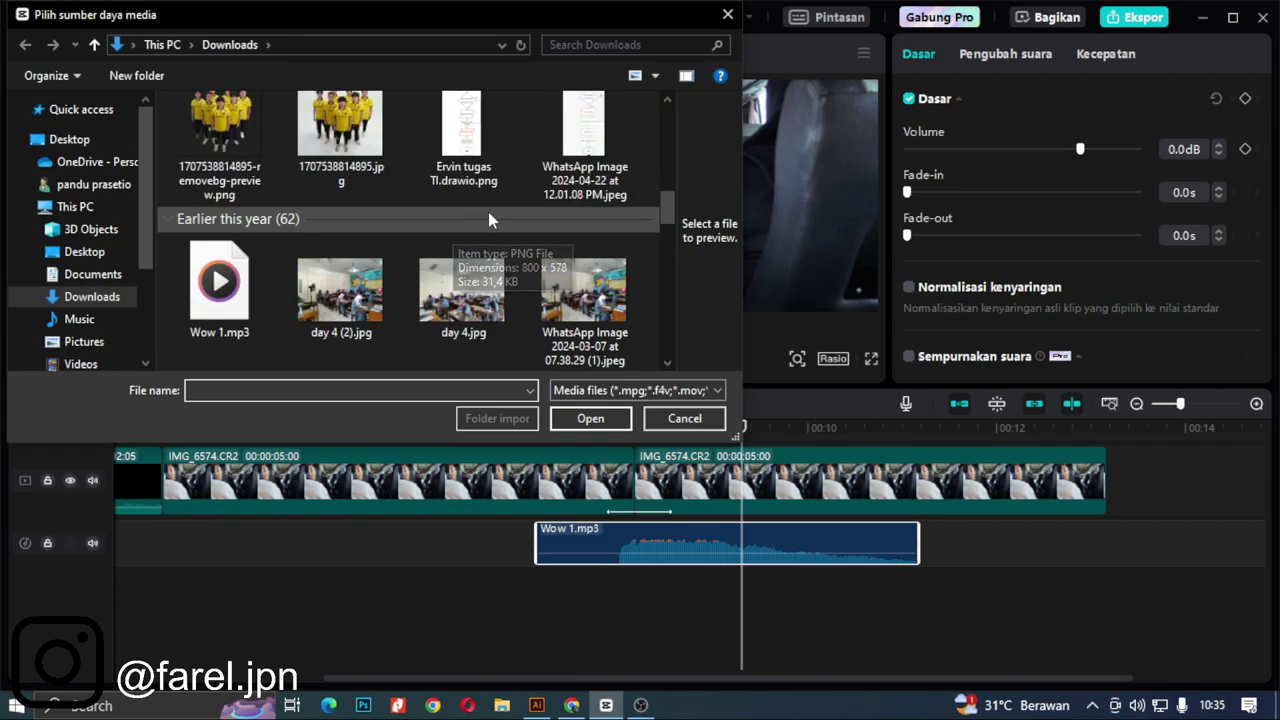
scroll(436, 175, "down", 10)
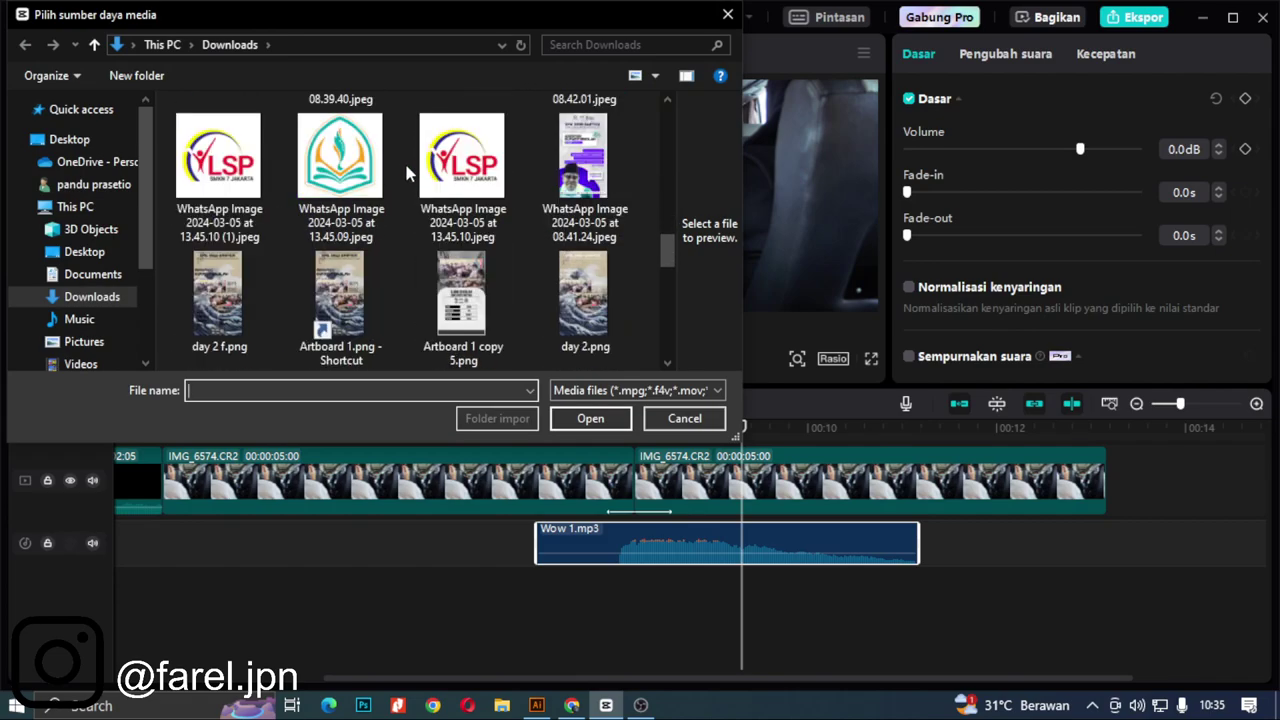
scroll(395, 168, "down", 10)
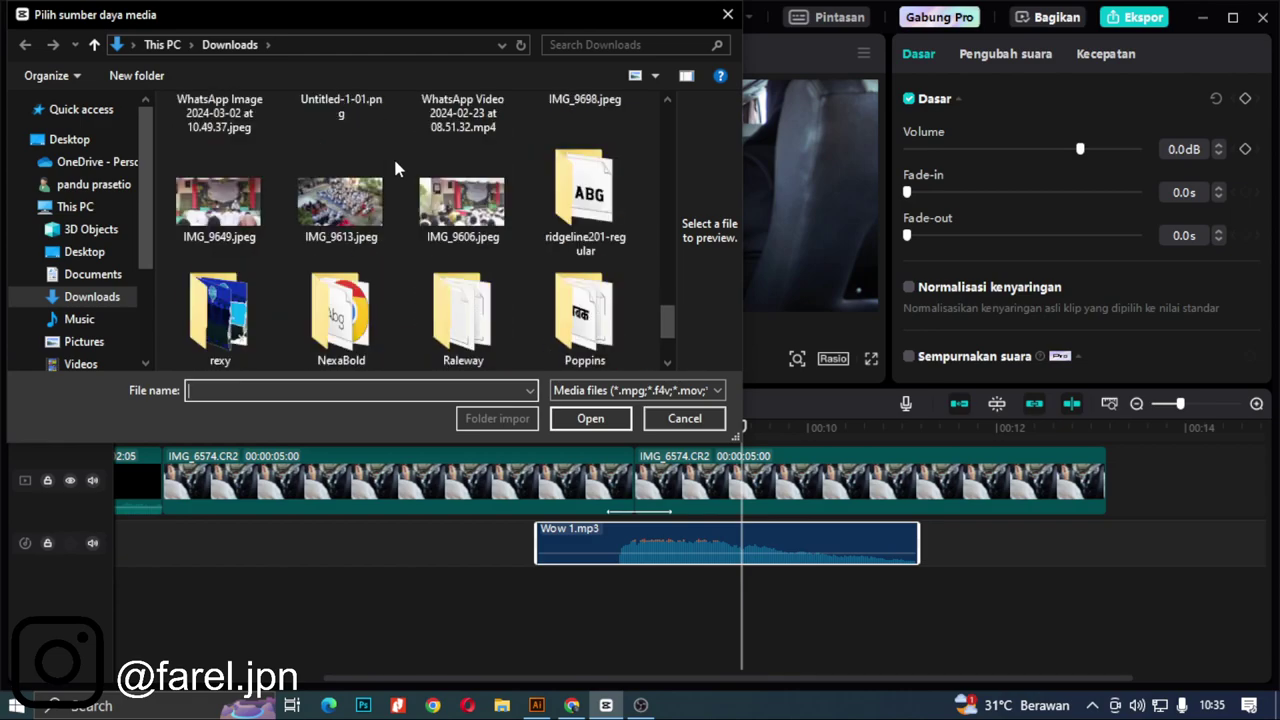
scroll(395, 168, "down", 2)
double_click(238, 207)
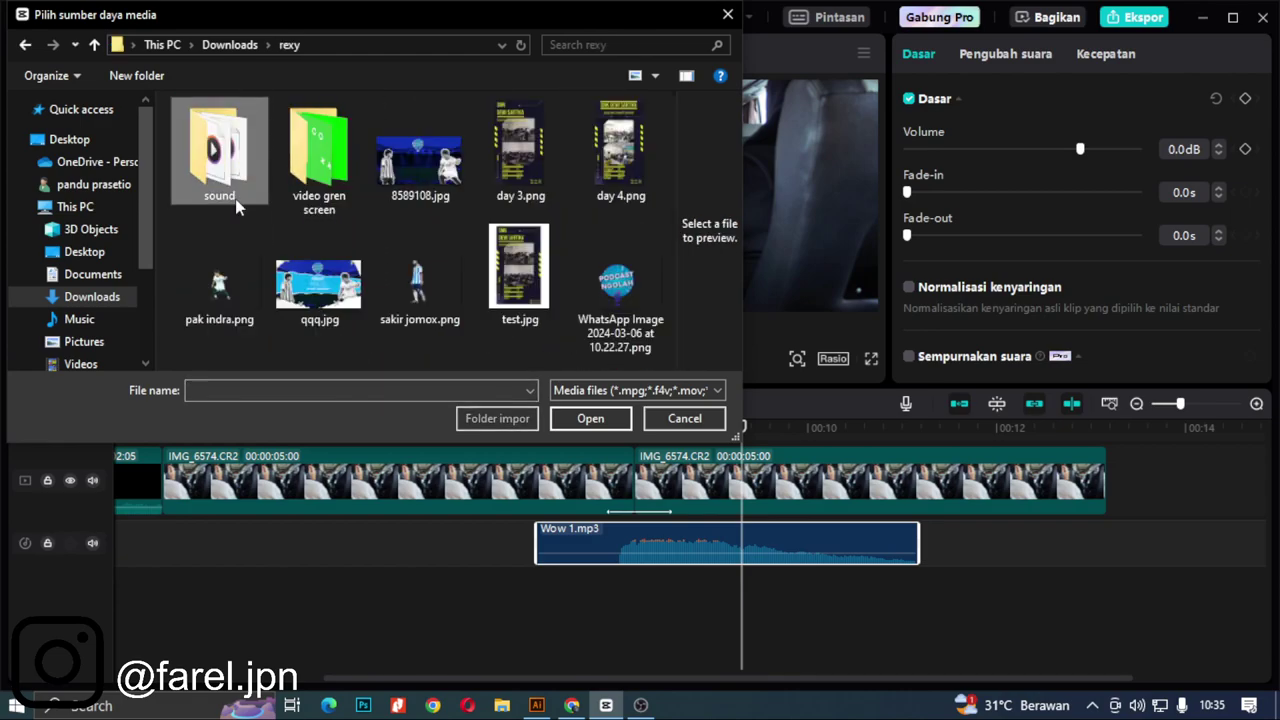
double_click(220, 196)
Step: Import the sound effect Horor.mp3 into the project media
scroll(263, 257, "down", 15)
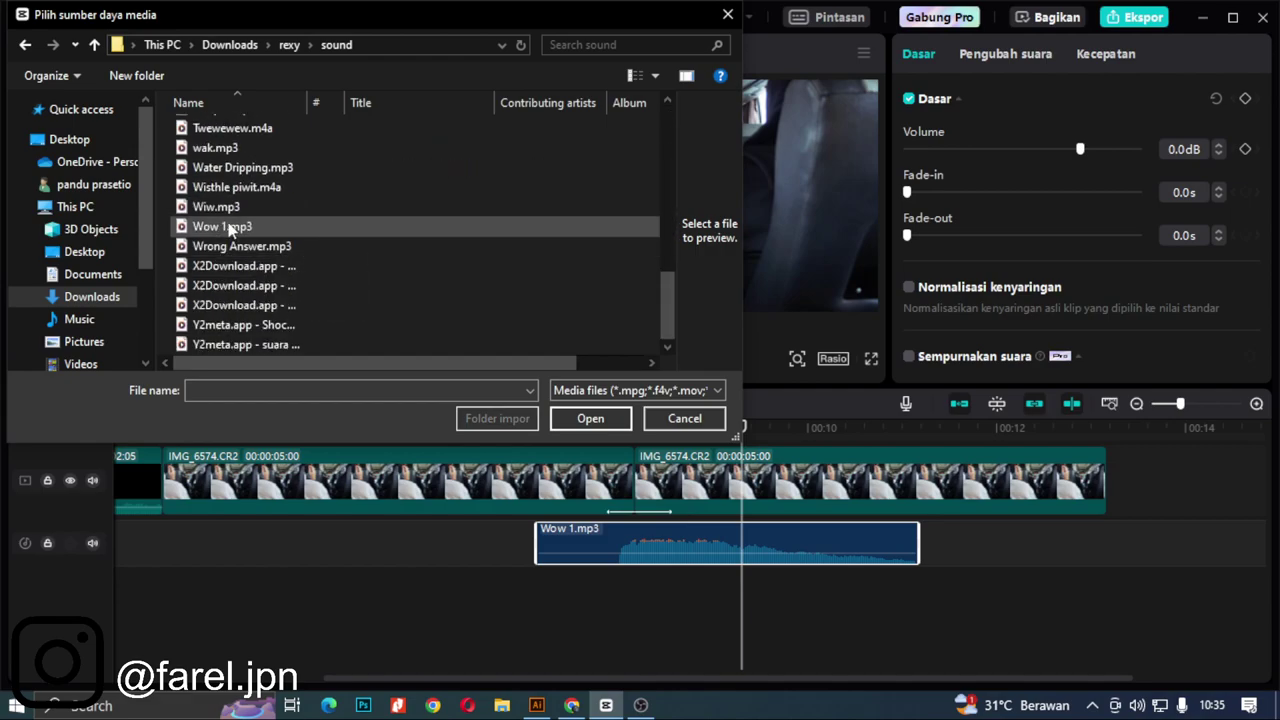
scroll(252, 255, "up", 5)
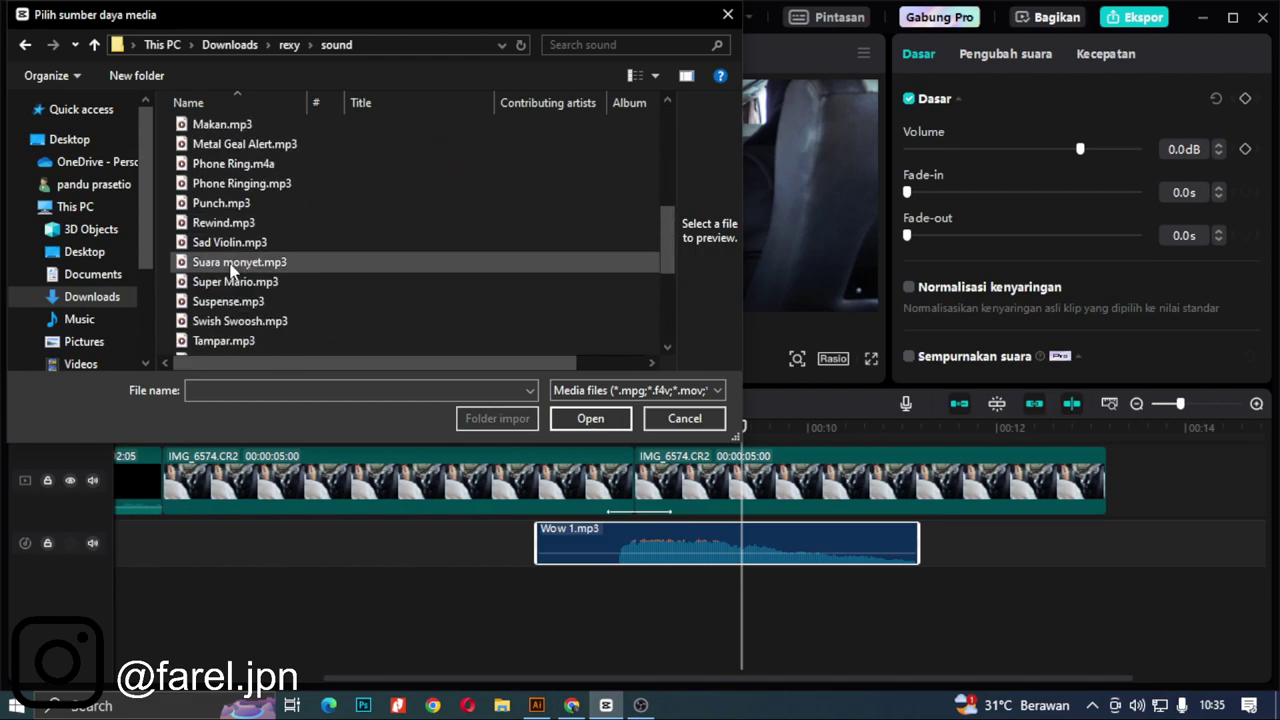
left_click(218, 144)
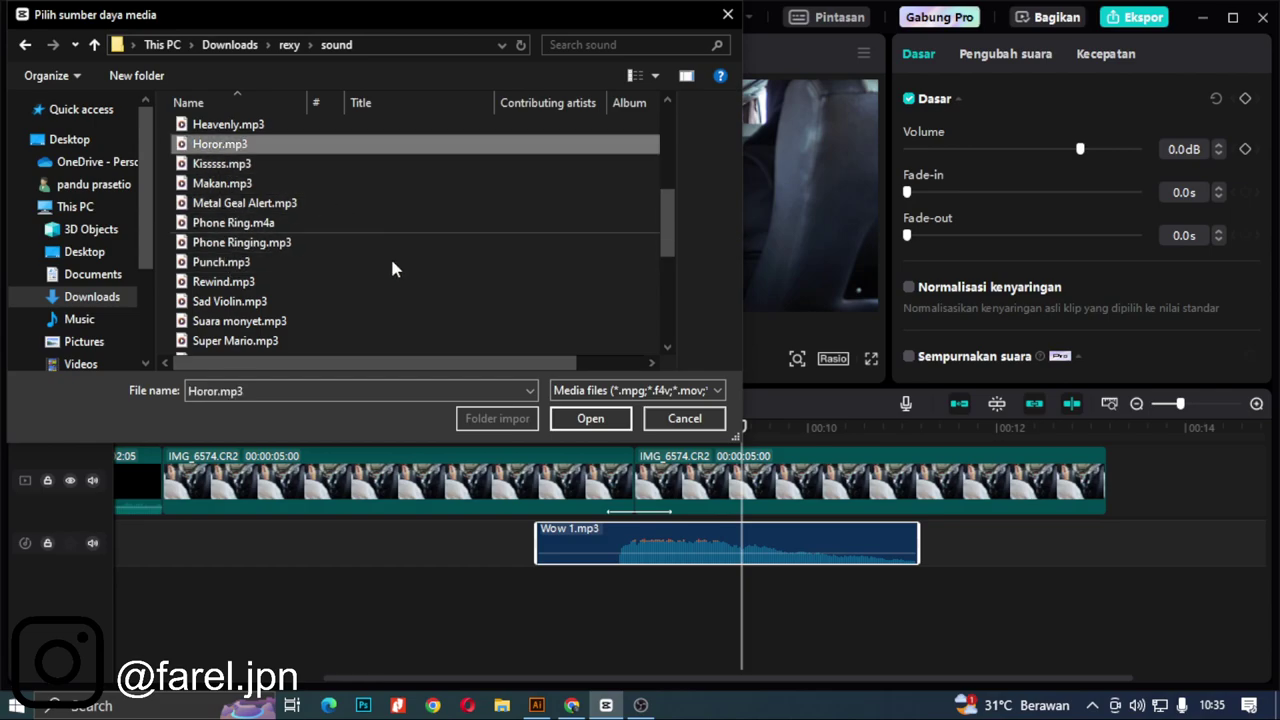
left_click(590, 418)
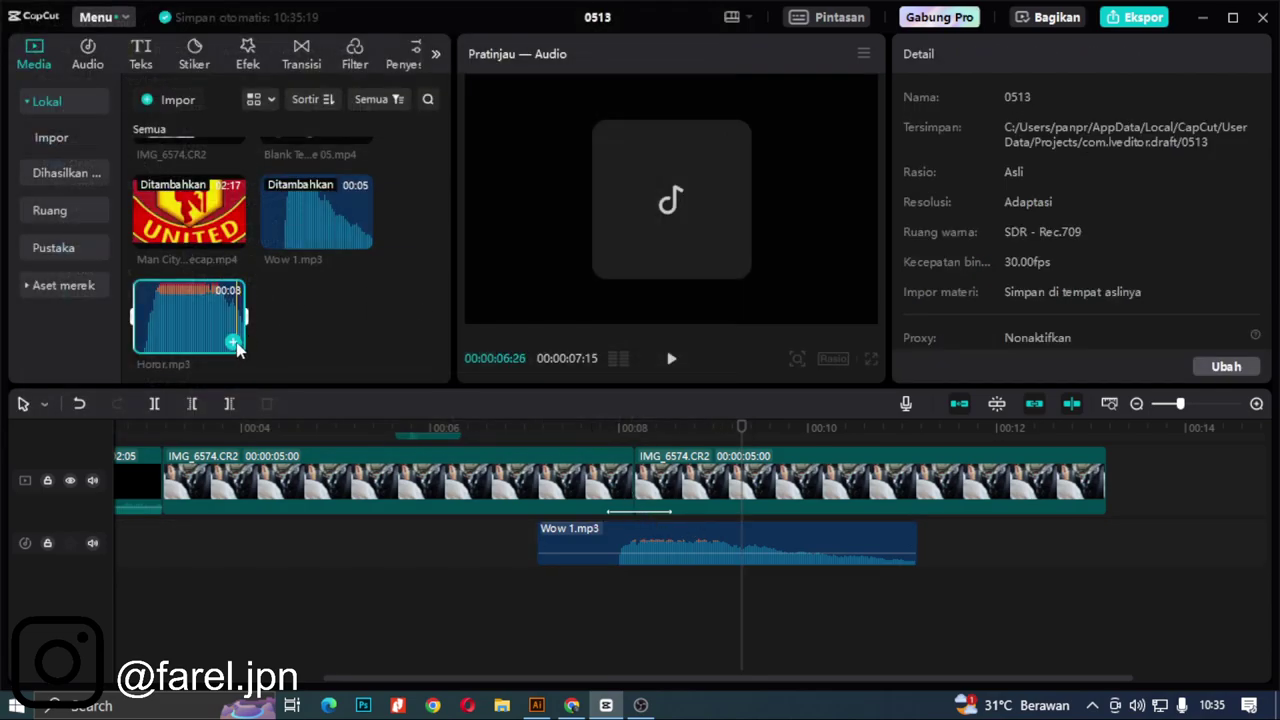
Step: Add Horor.mp3 to its own audio track, align it with the start of the timeline and preview it
left_click(233, 343)
left_click_drag(871, 625, 127, 567)
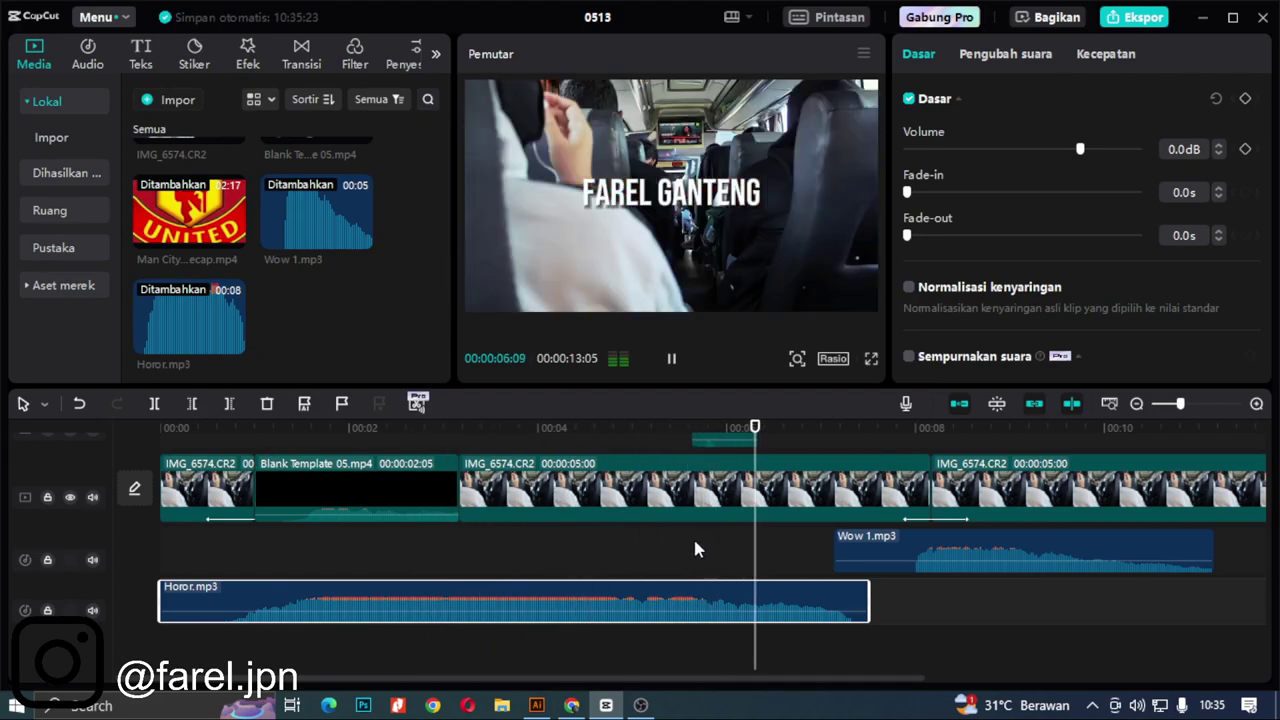
key("space")
Step: Play the edit from the beginning to review the clips, effects and title together with the added sounds
scroll(697, 484, "up", 4)
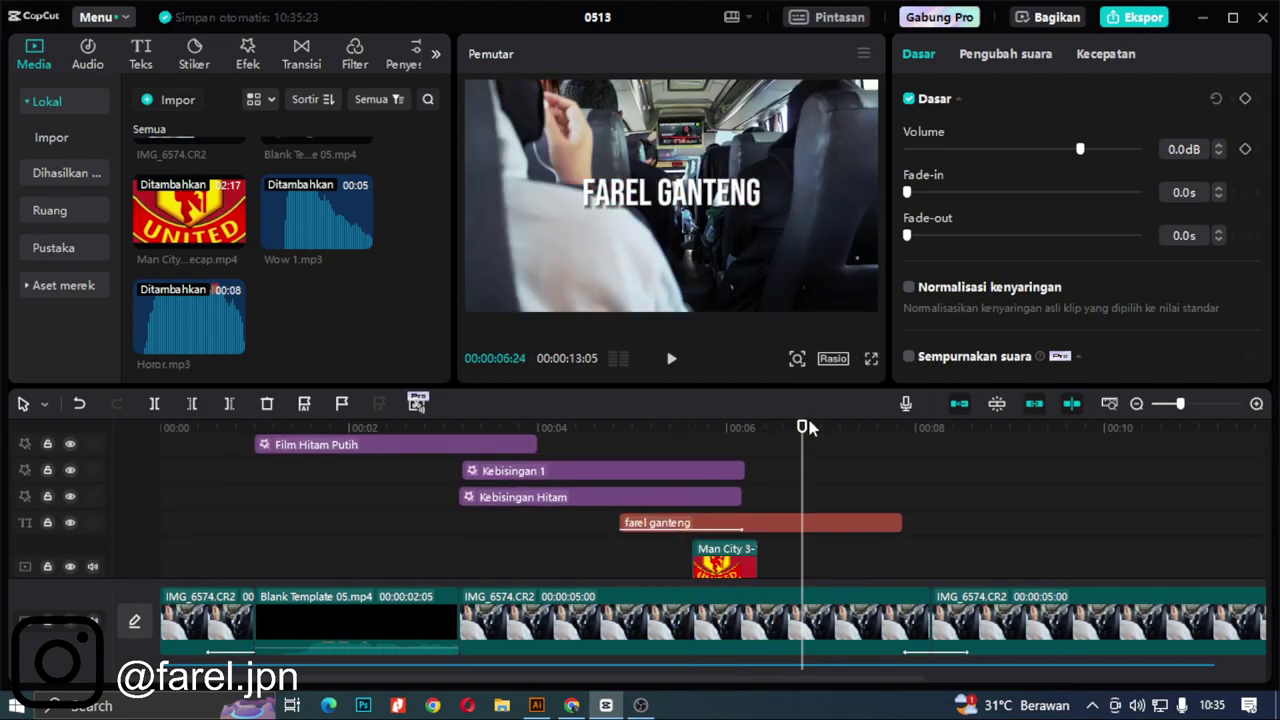
left_click(160, 494)
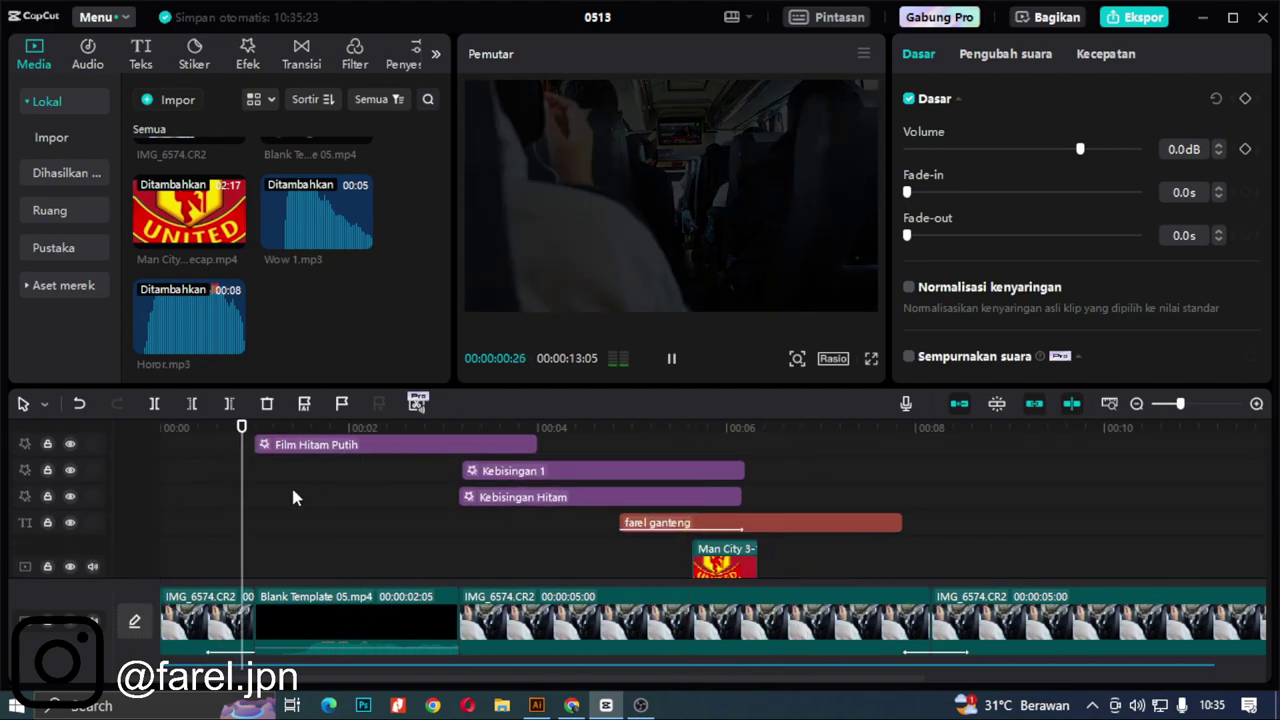
left_click(537, 205)
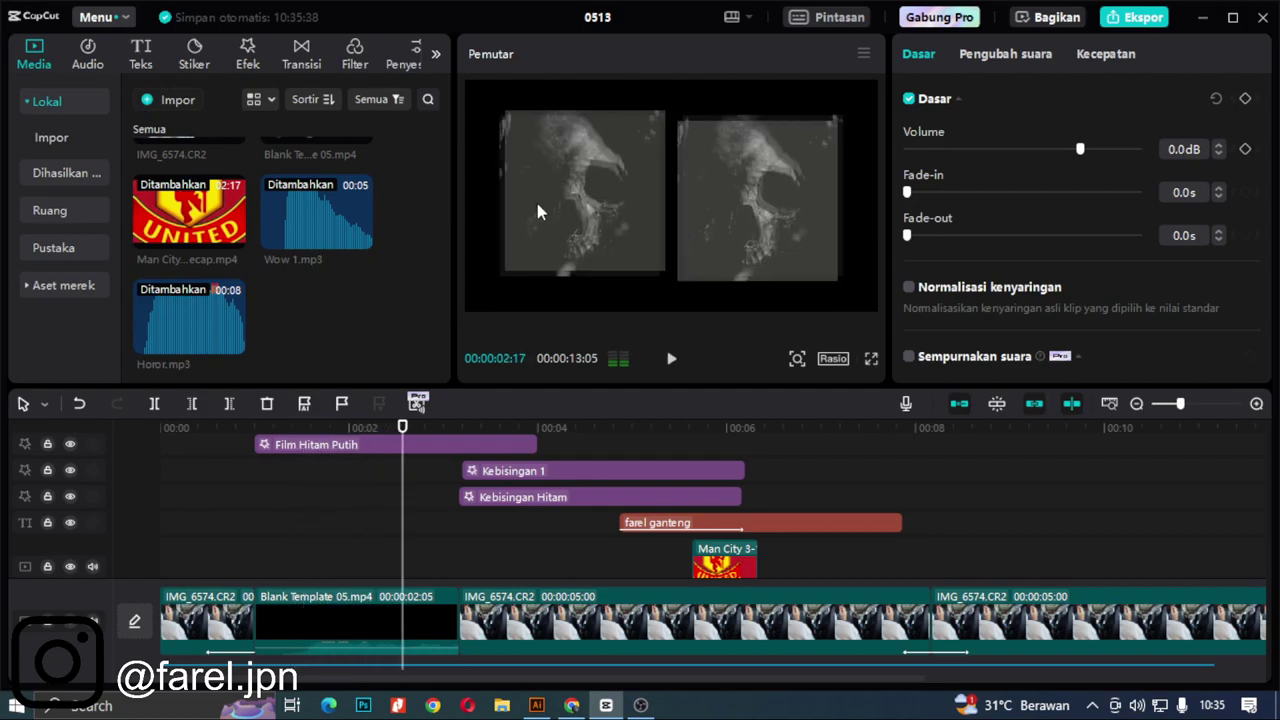
key("space")
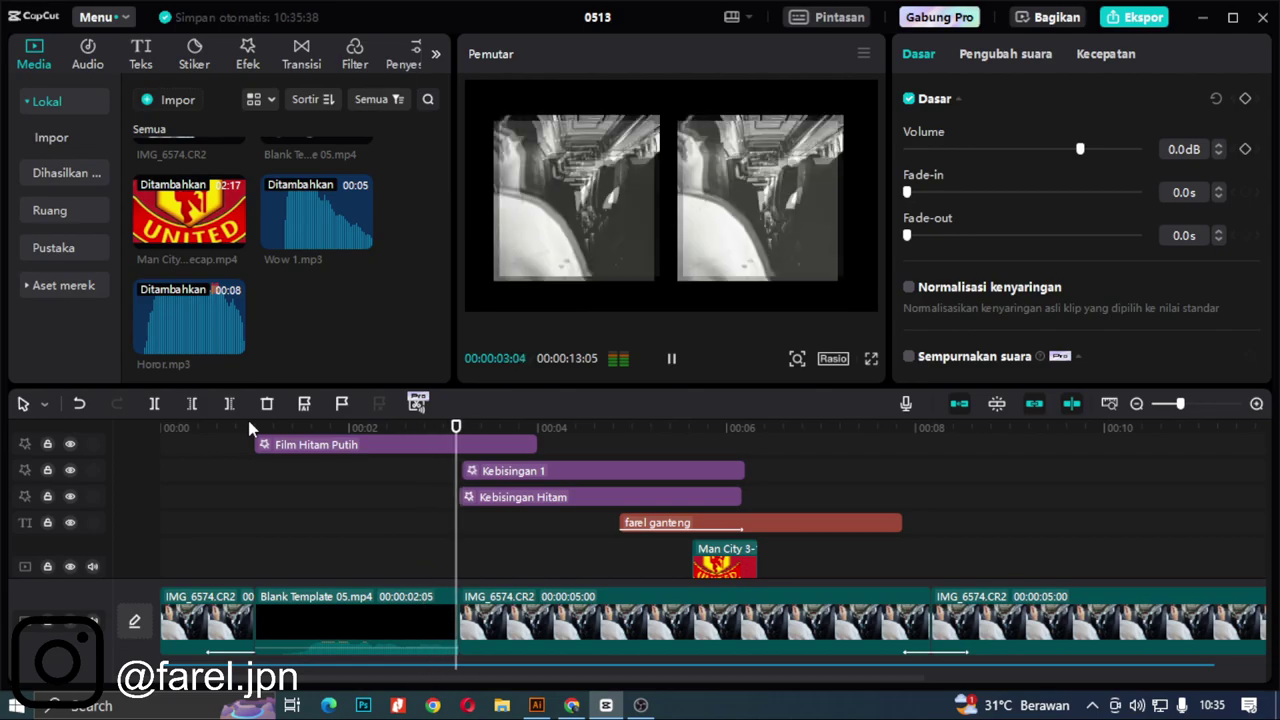
key("space")
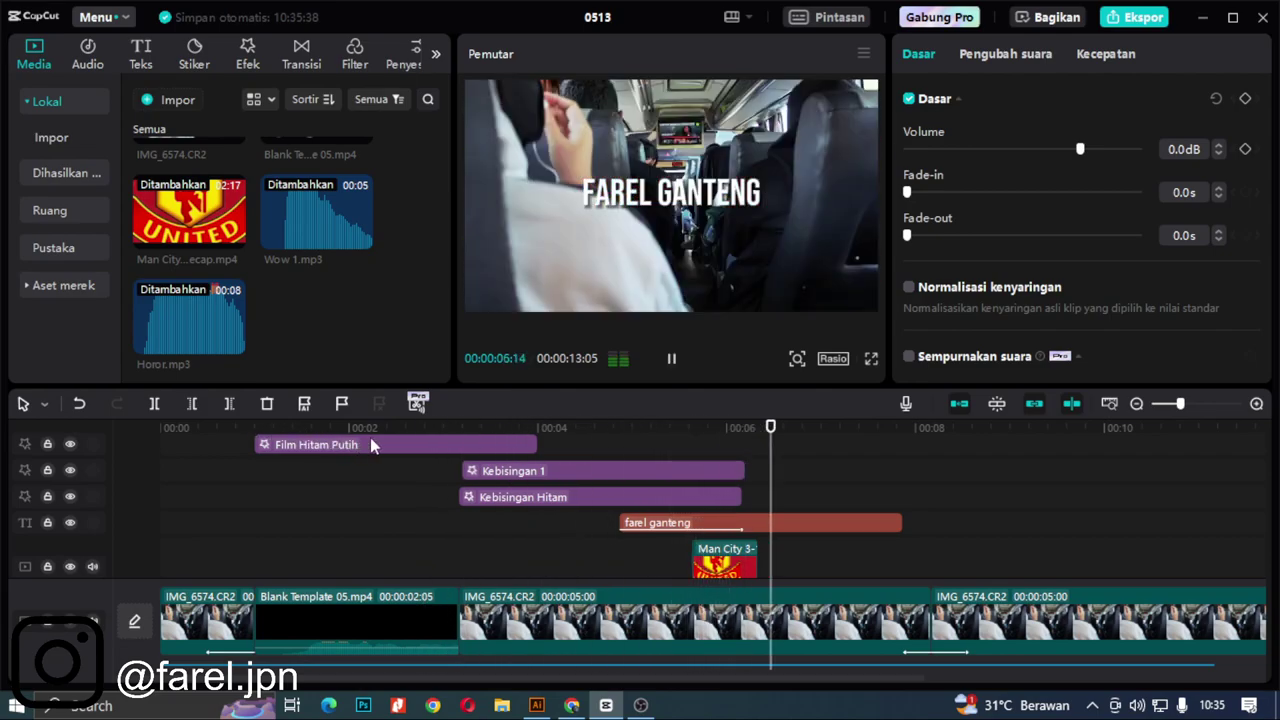
Step: Extend the end of the Man City overlay clip to about 00:07 and replay the edit from just before it
left_click(757, 556)
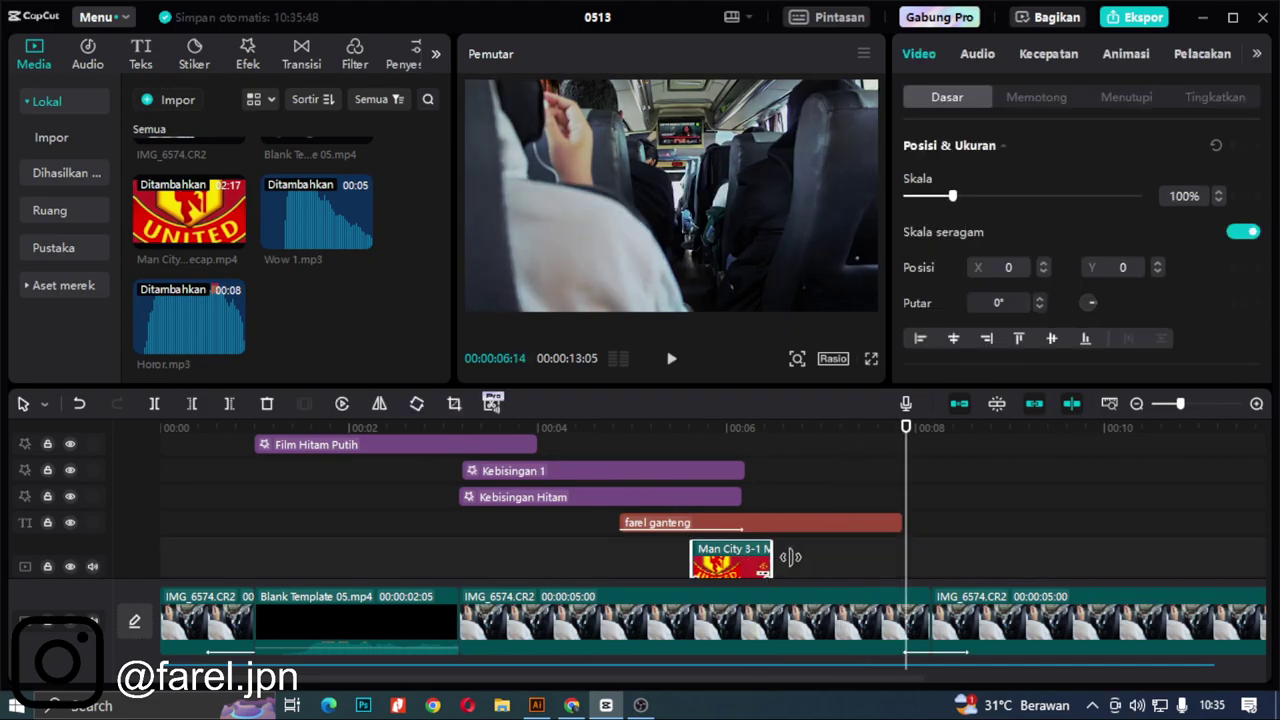
left_click_drag(786, 557, 838, 557)
left_click(620, 428)
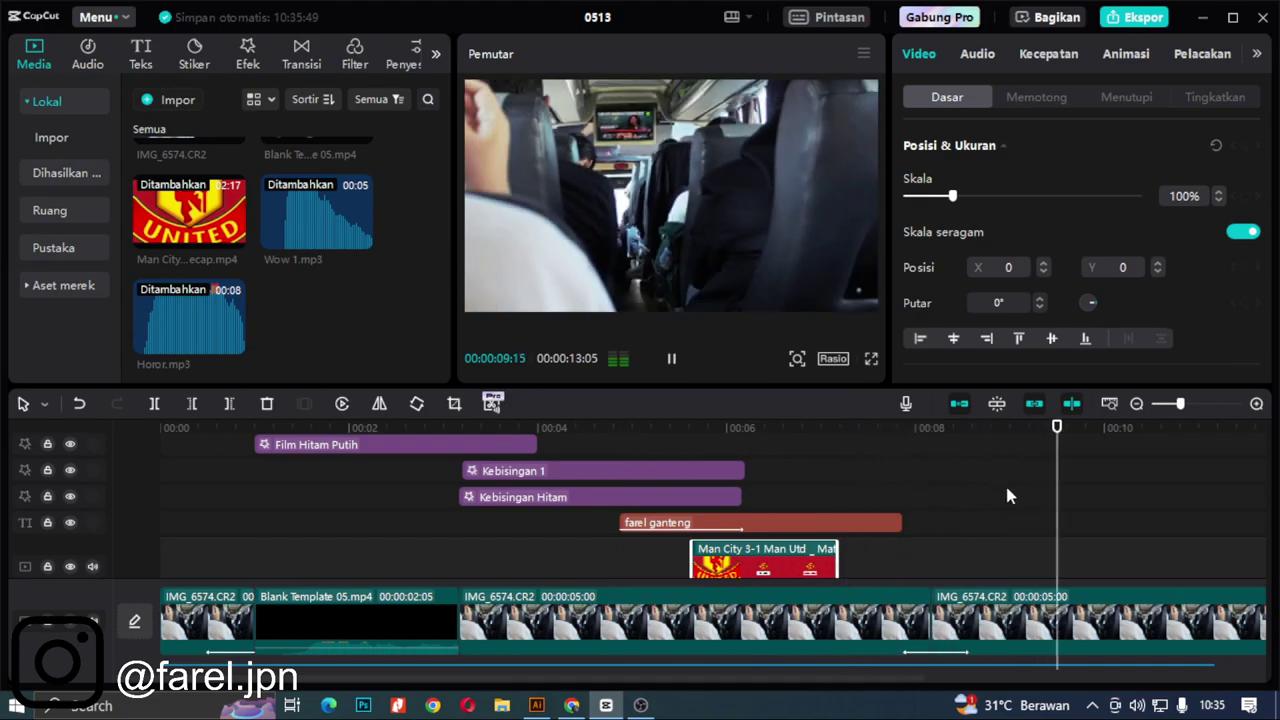
Step: Import the sound effect "Y2meta.app - suara akh - sound effect (128 kbps).mp3" into the project media
scroll(1000, 481, "down", 5)
left_click_drag(1195, 441, 893, 441)
left_click(163, 103)
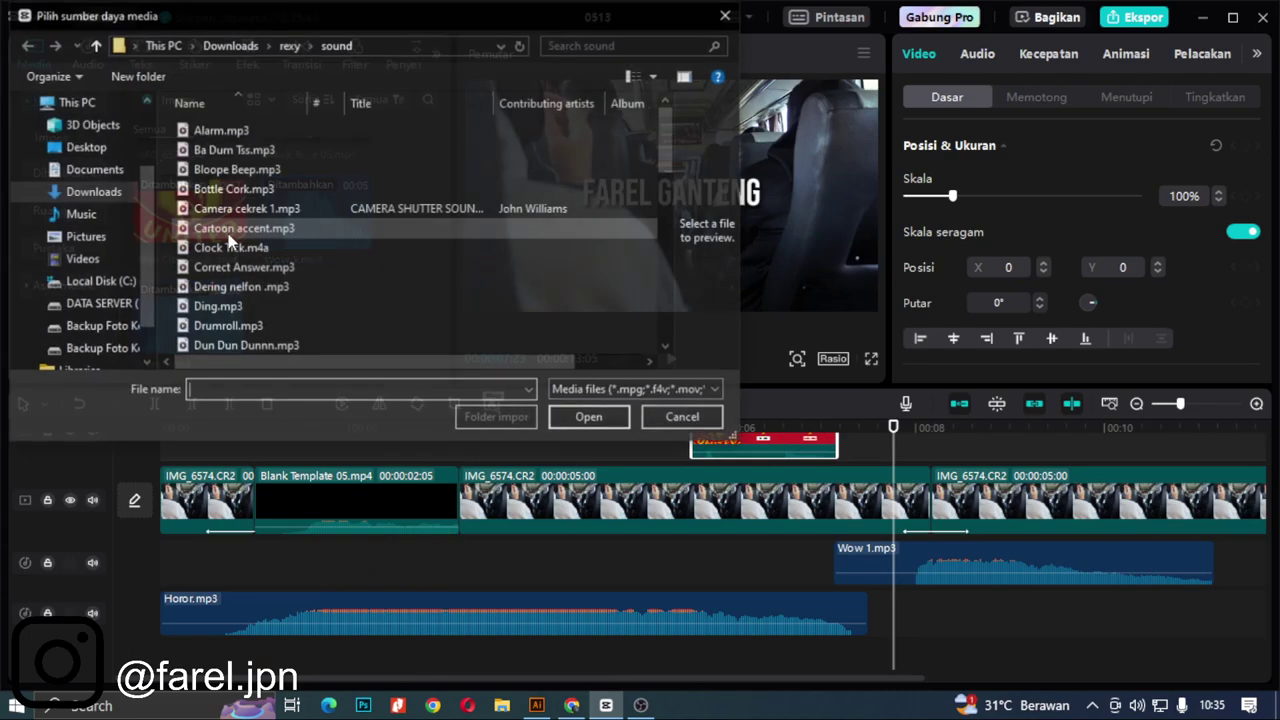
scroll(296, 202, "down", 10)
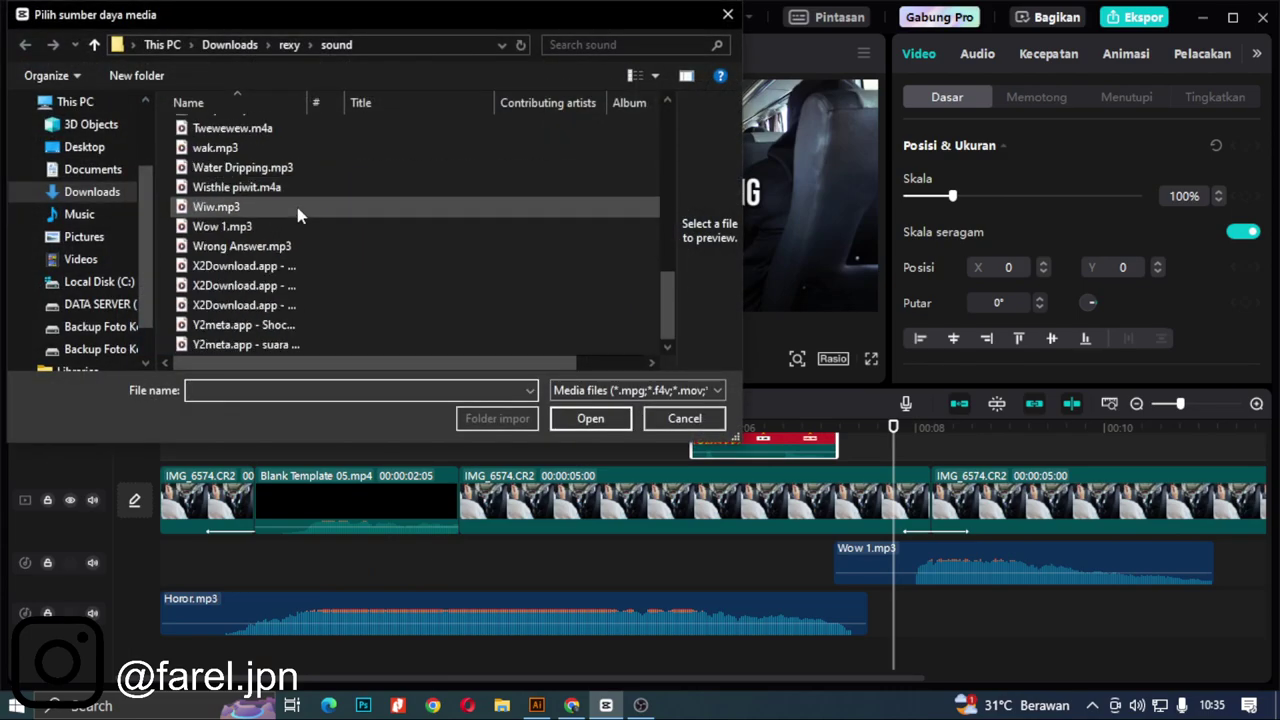
left_click(265, 345)
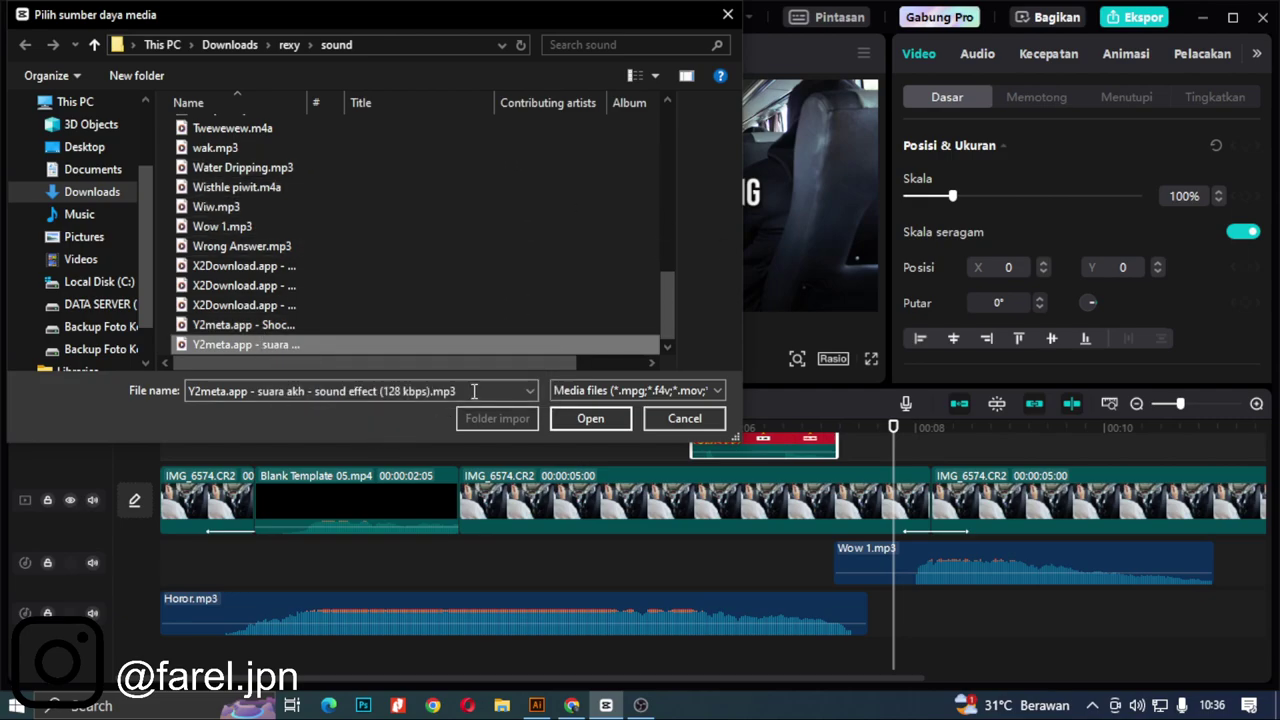
left_click(580, 421)
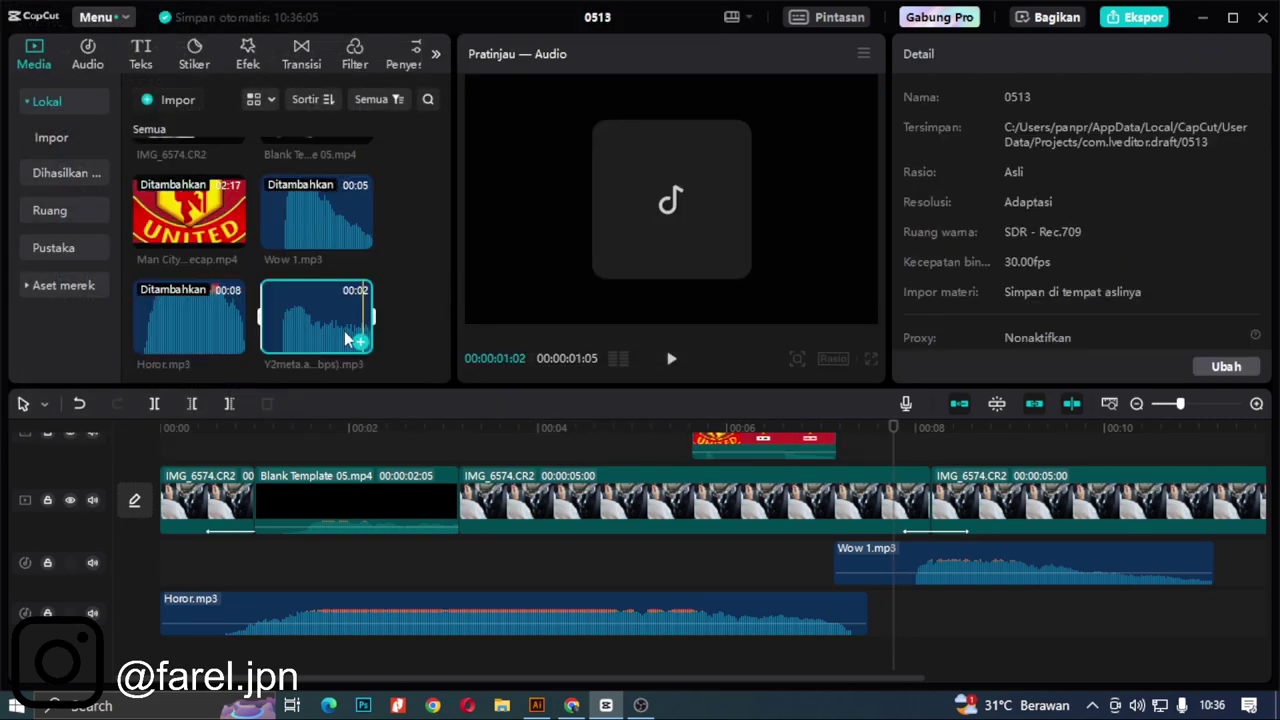
Step: Add the suara akh sound to the timeline, place it on the Wow 1.mp3 track at about 00:04 and preview it
left_click(360, 343)
left_click_drag(960, 615, 602, 568)
left_click(488, 432)
key("space")
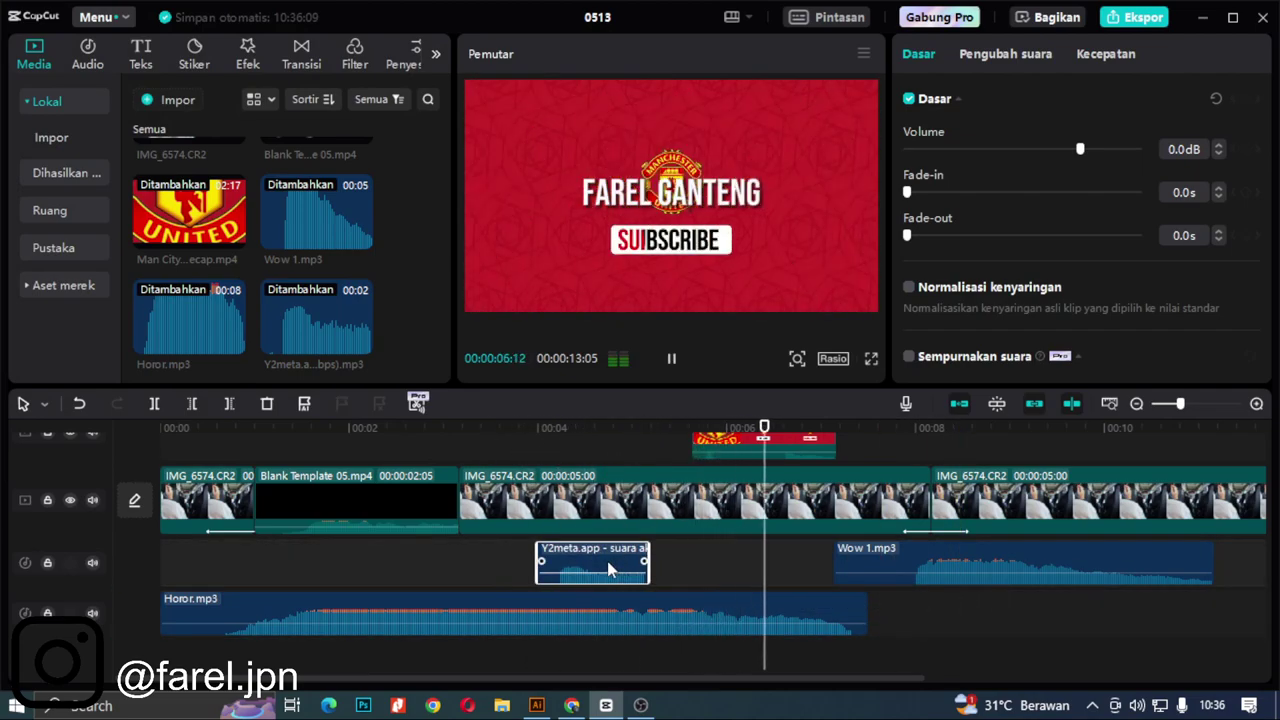
Step: Move the suara akh sound to the Horor.mp3 track, starting at about 00:10.5, and preview that part
left_click_drag(609, 568, 756, 613)
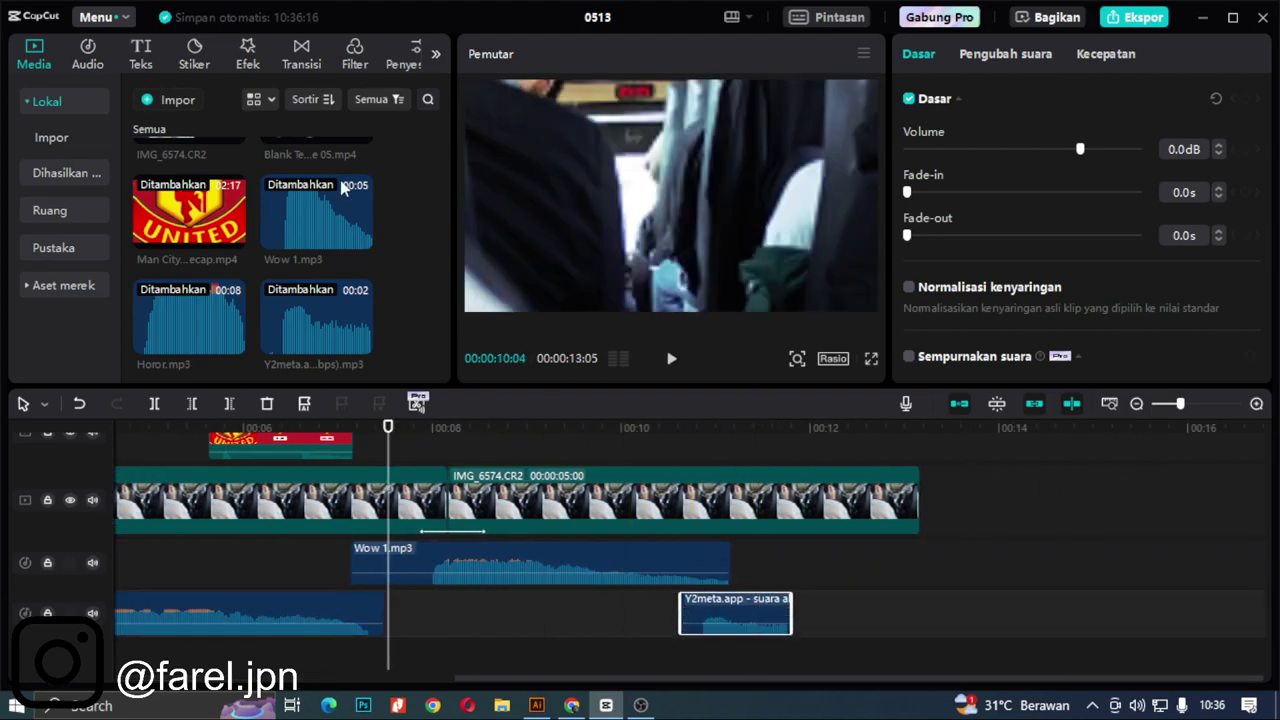
left_click(663, 457)
key("space")
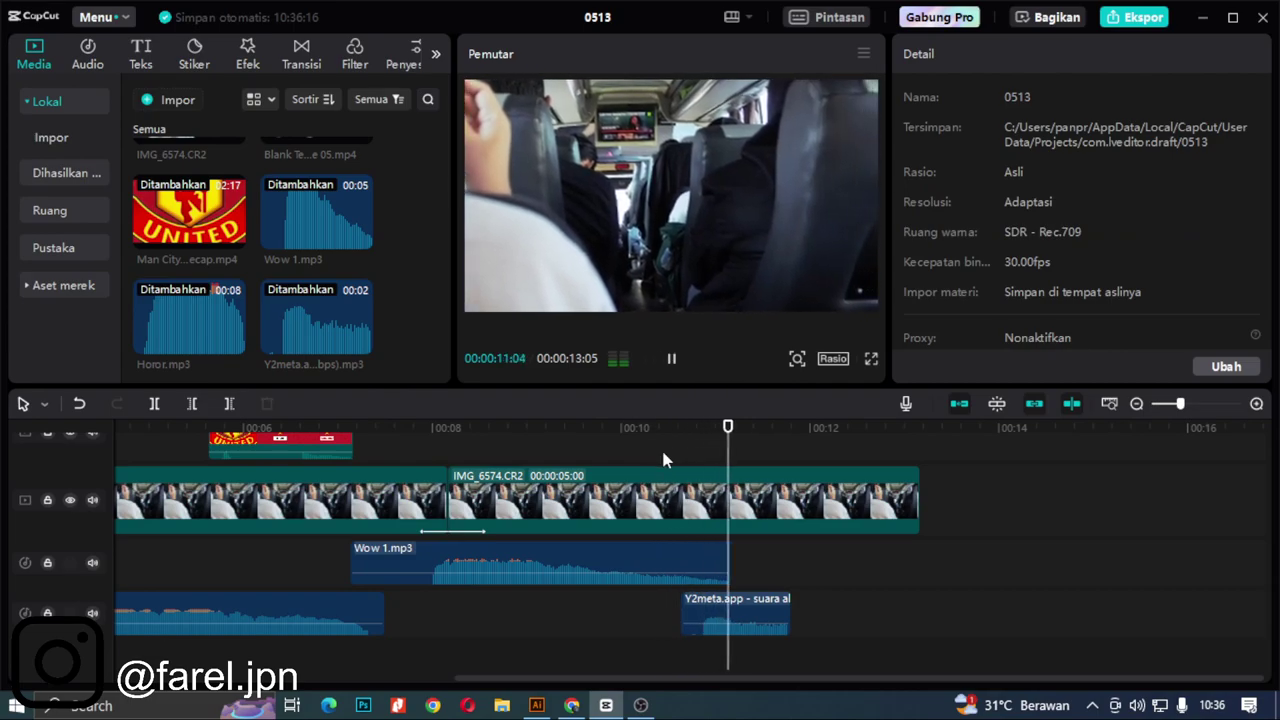
Step: Move the suara akh sound to about 00:08 on the upper audio track, shift Wow 1.mp3 to about 00:10, and preview the result
left_click_drag(768, 601, 487, 611)
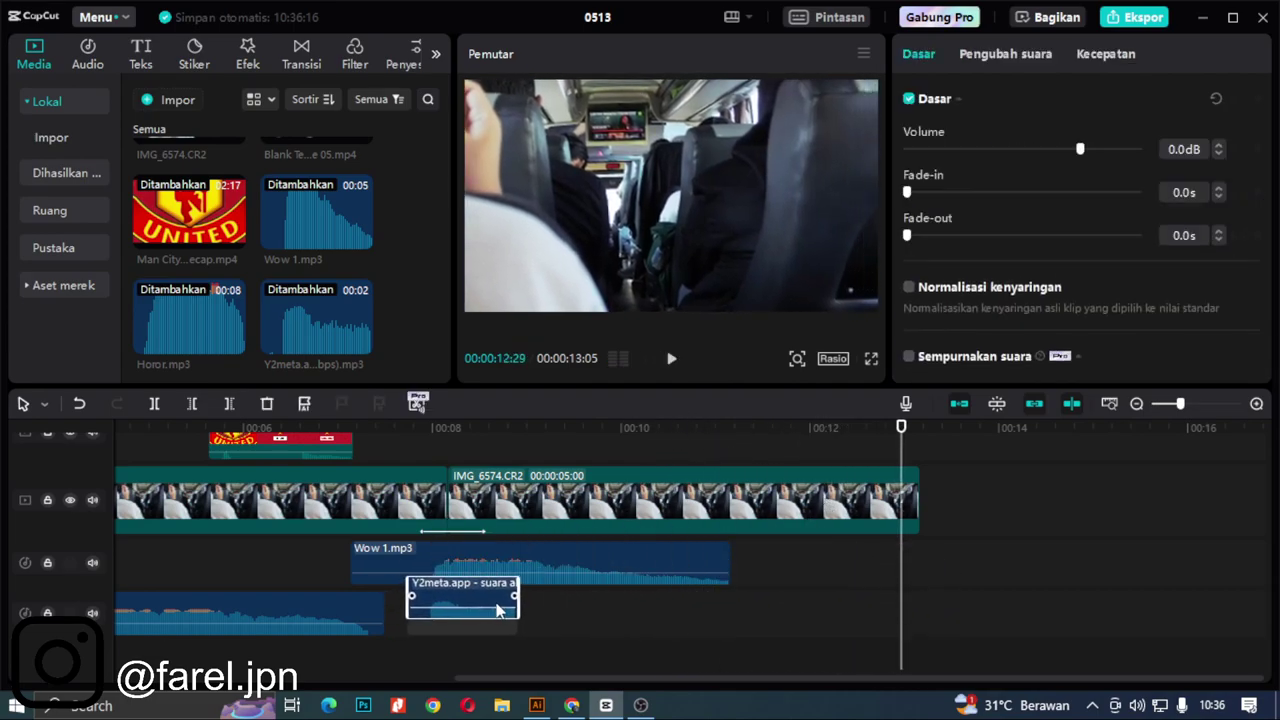
left_click_drag(566, 577, 840, 577)
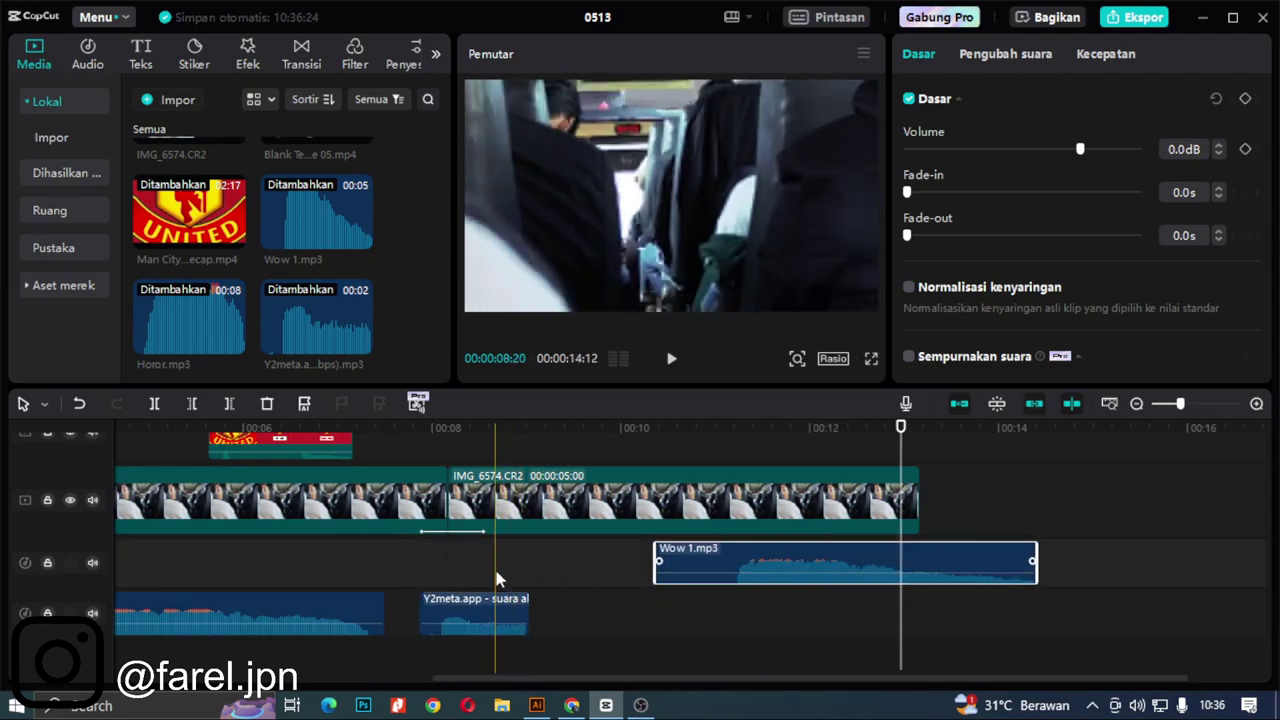
left_click_drag(497, 577, 503, 548)
left_click(430, 472)
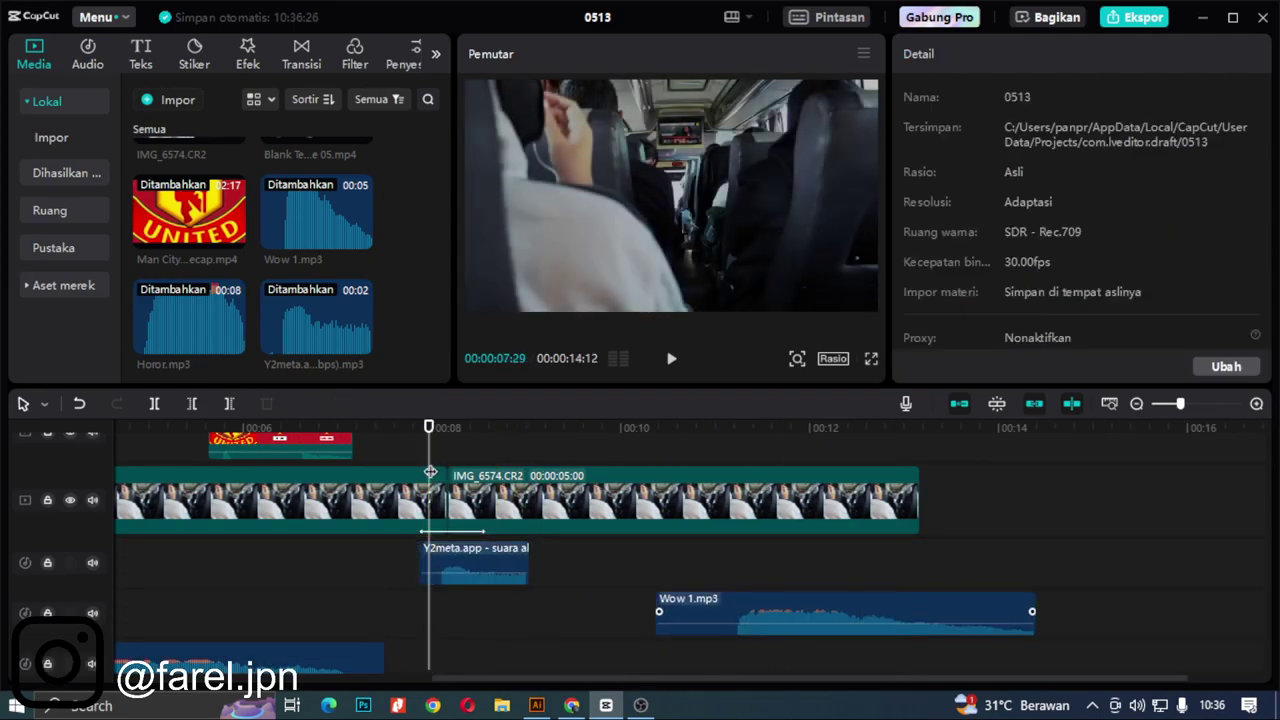
key("space")
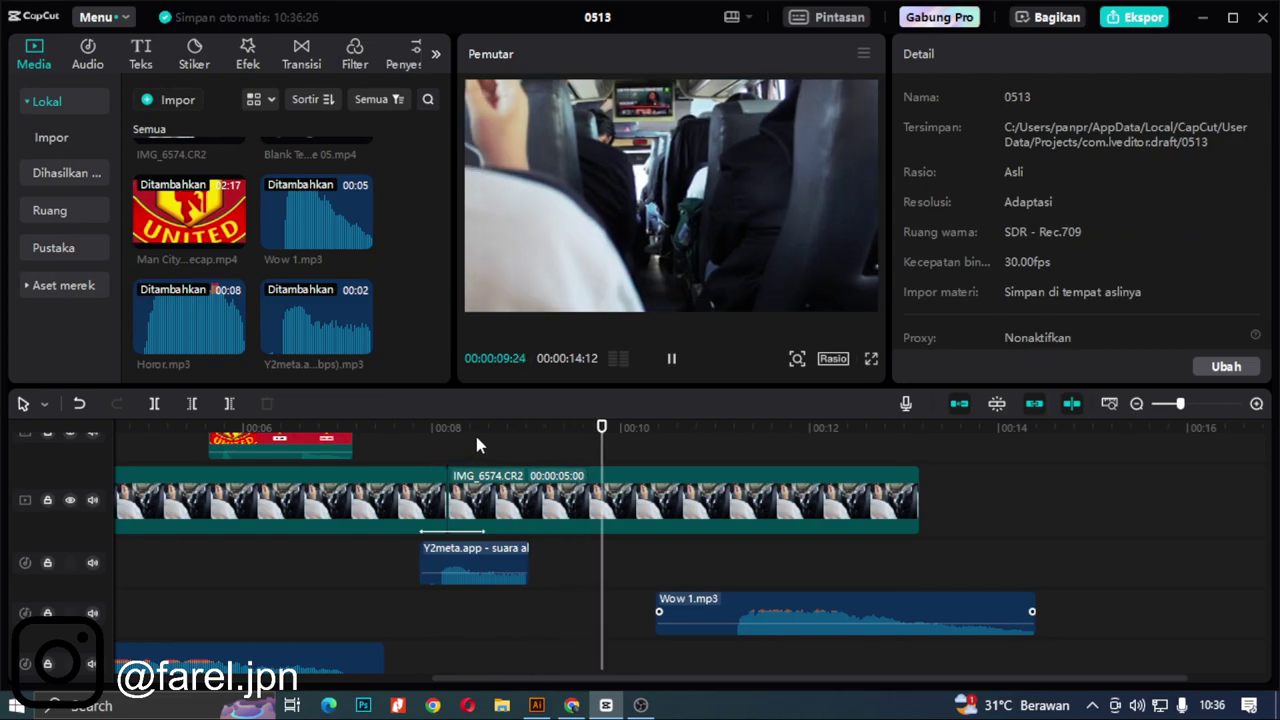
Step: Delete the Wow 1.mp3 clip from the timeline
scroll(477, 436, "up", 3)
scroll(666, 434, "up", 1)
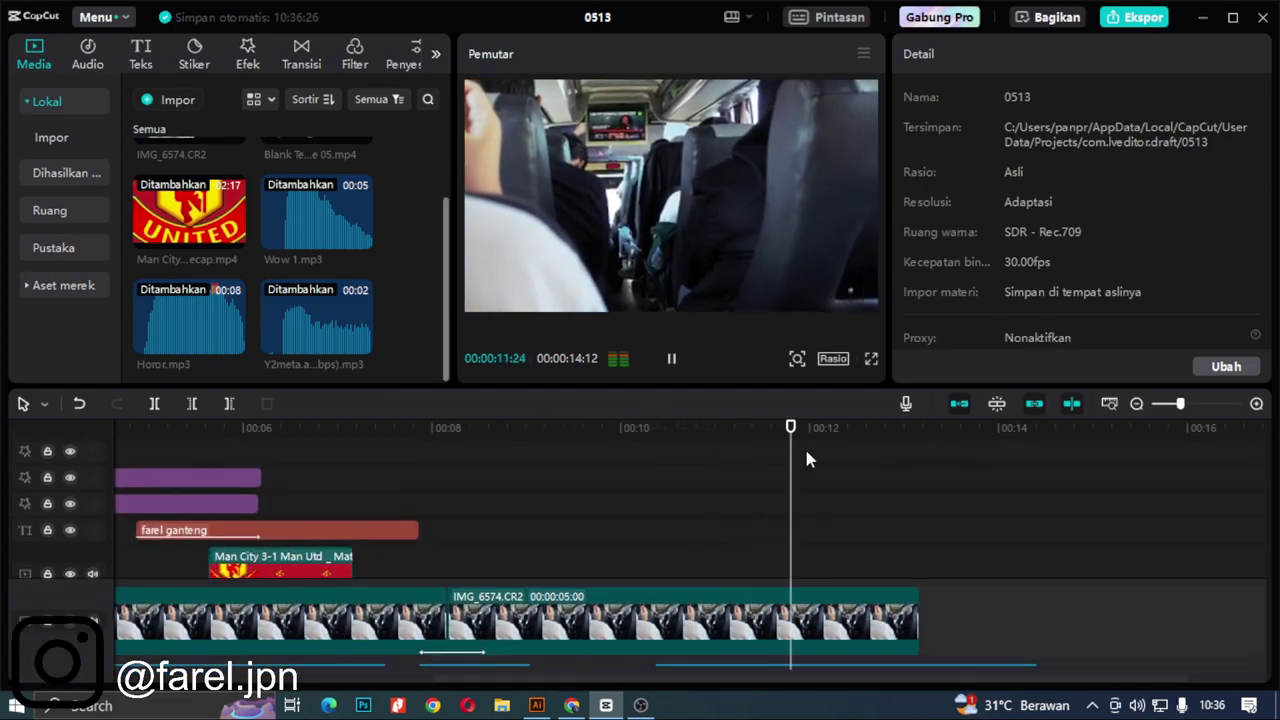
scroll(897, 562, "down", 3)
left_click(892, 633)
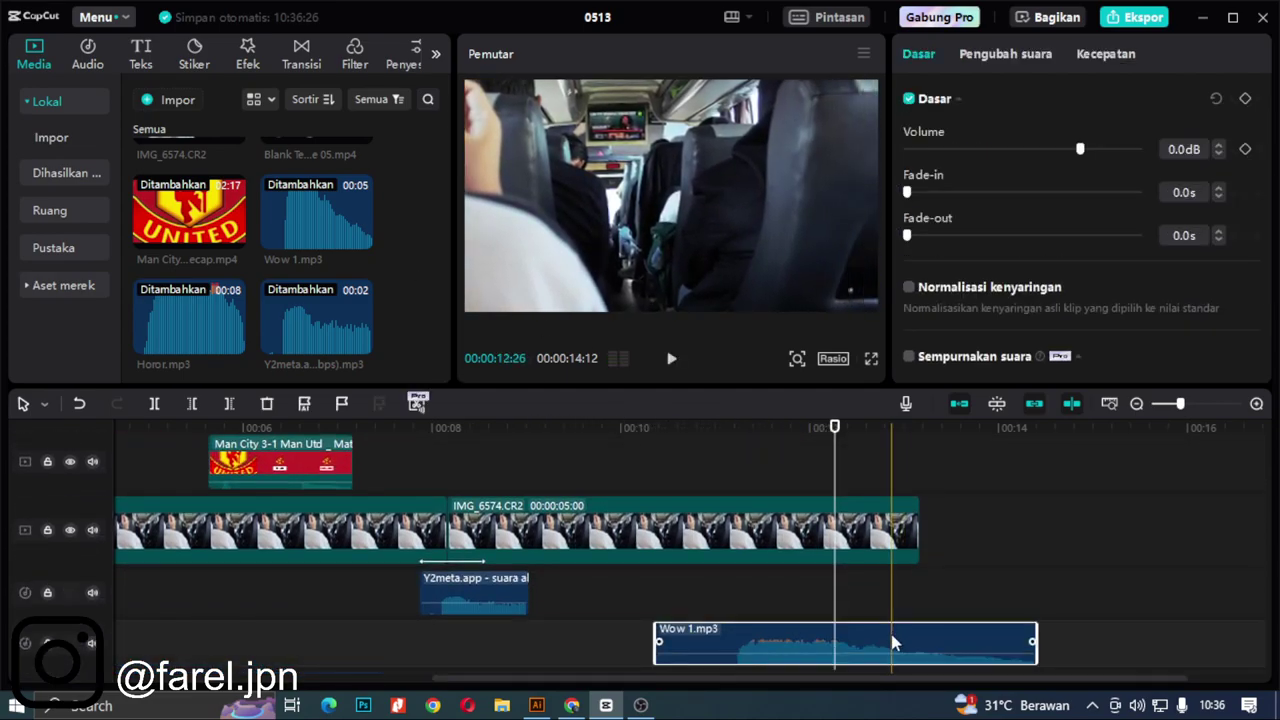
key("Delete")
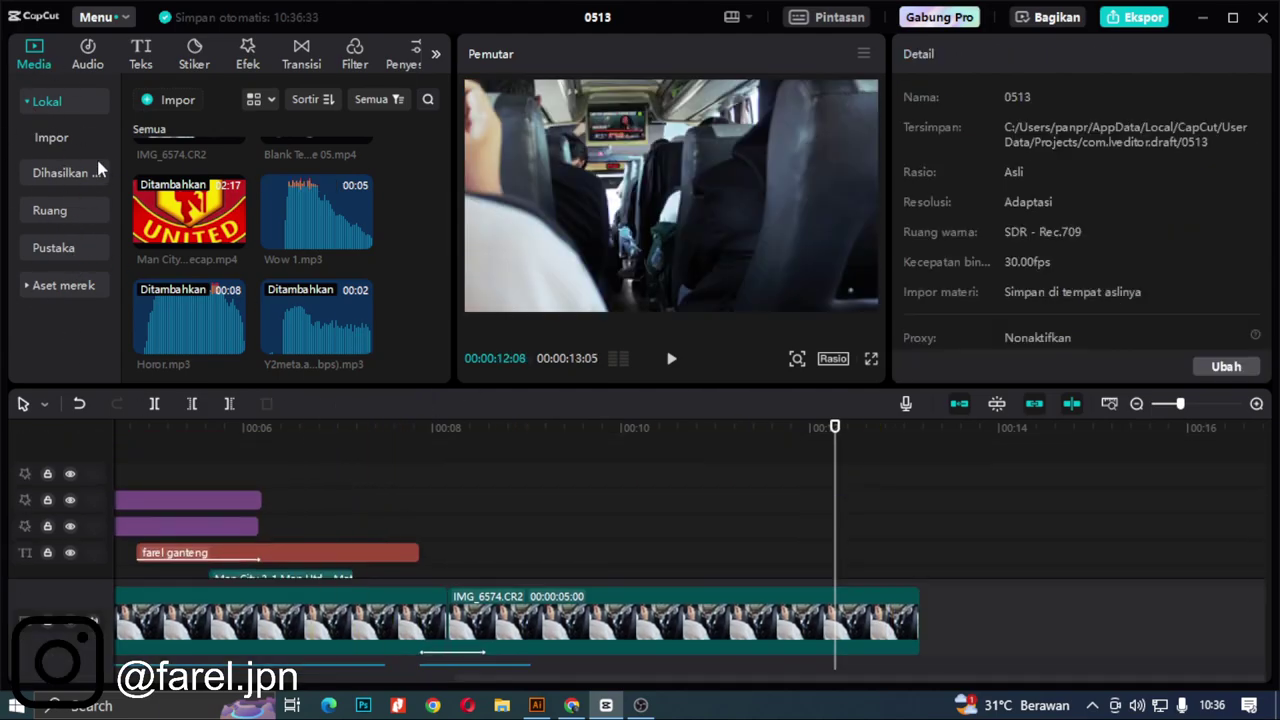
left_click(87, 55)
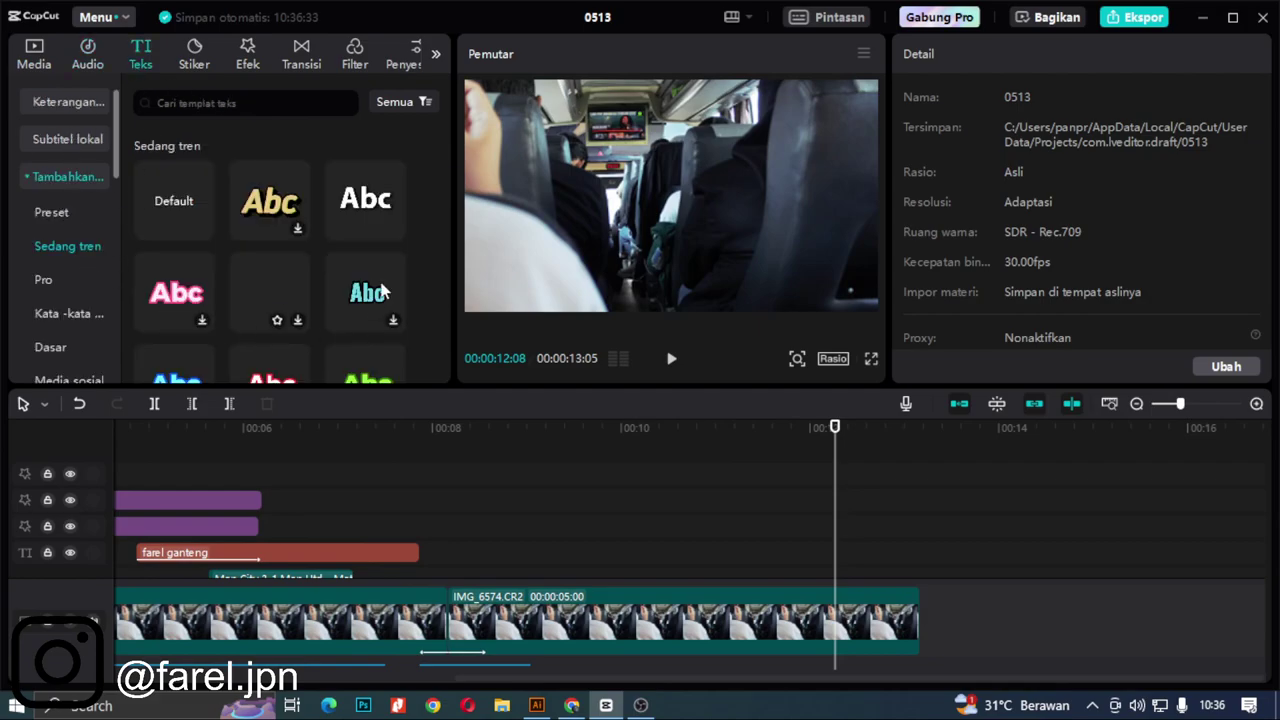
left_click(194, 52)
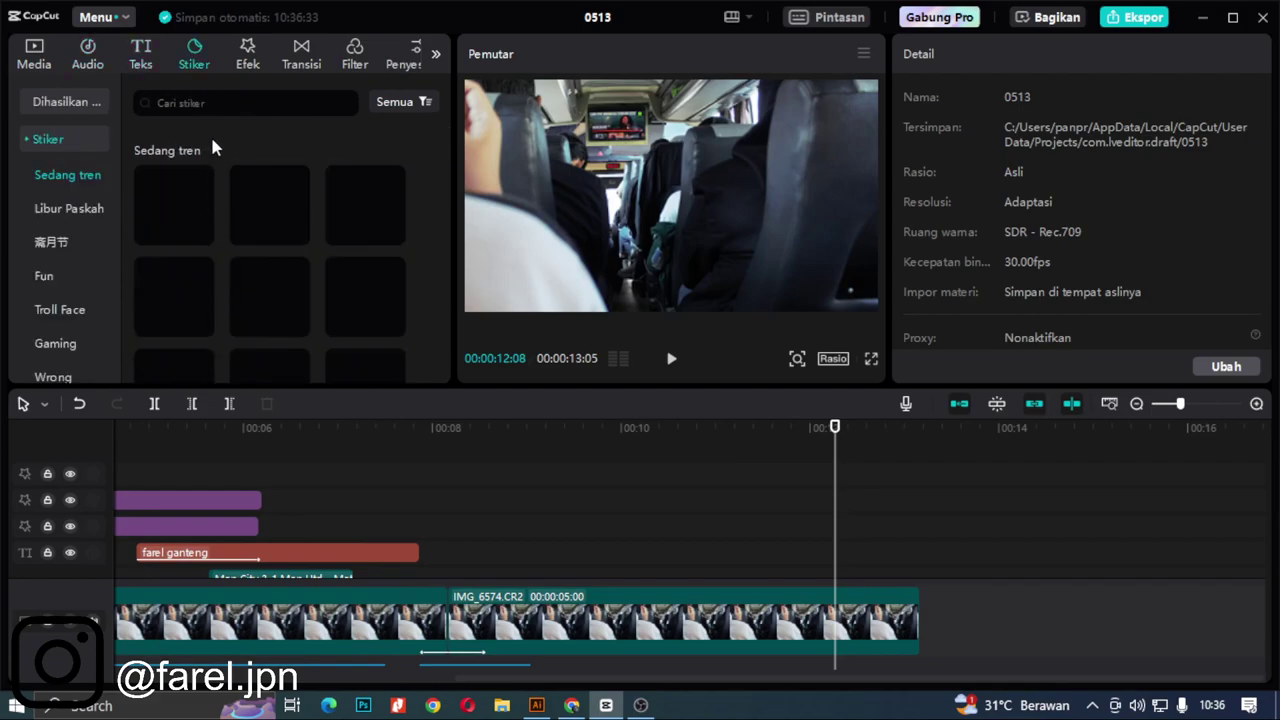
scroll(94, 257, "down", 12)
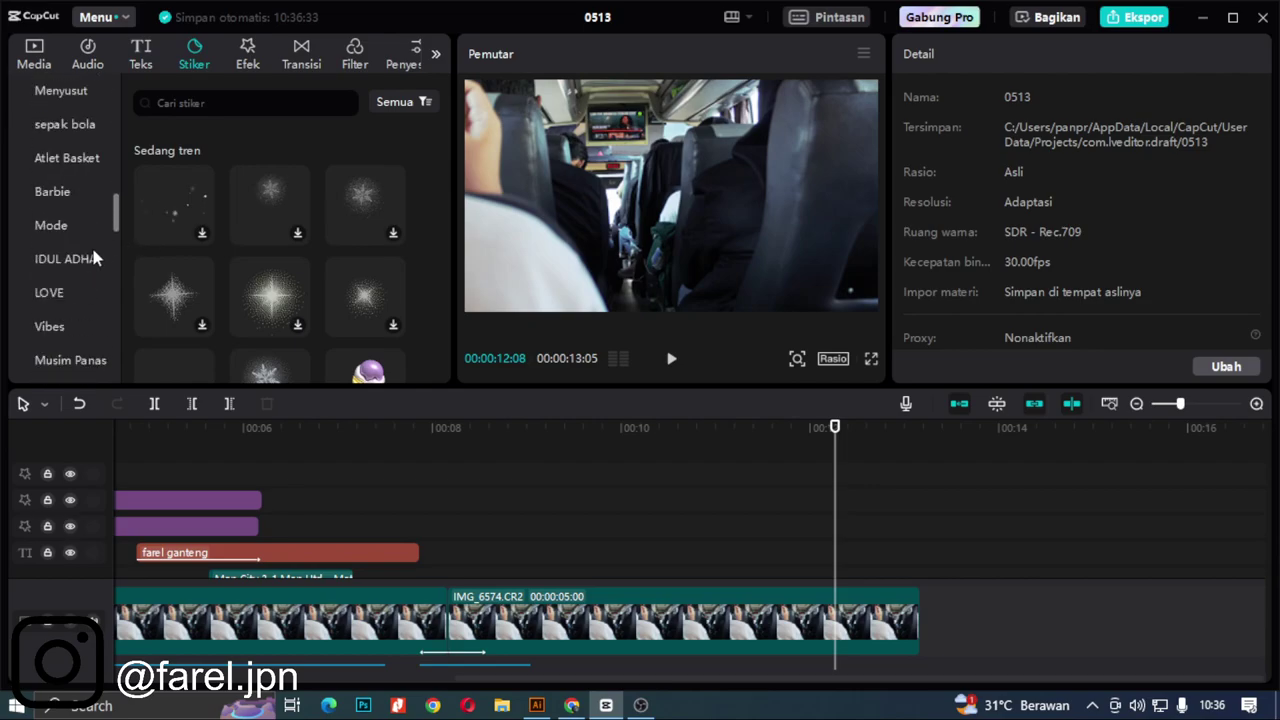
scroll(873, 450, "up", 1)
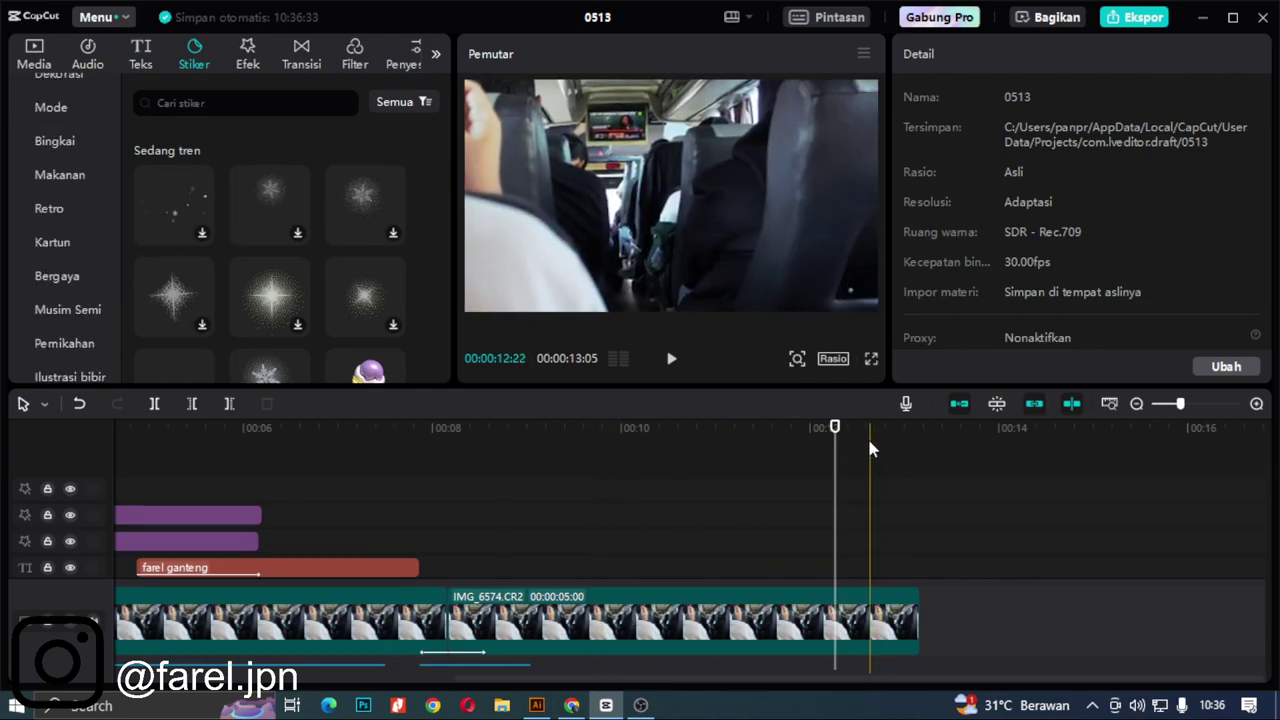
Step: Add the TV kuno 2 effect from the TV category at 00:00:07:14 and preview it over the footage
left_click_drag(831, 436, 382, 432)
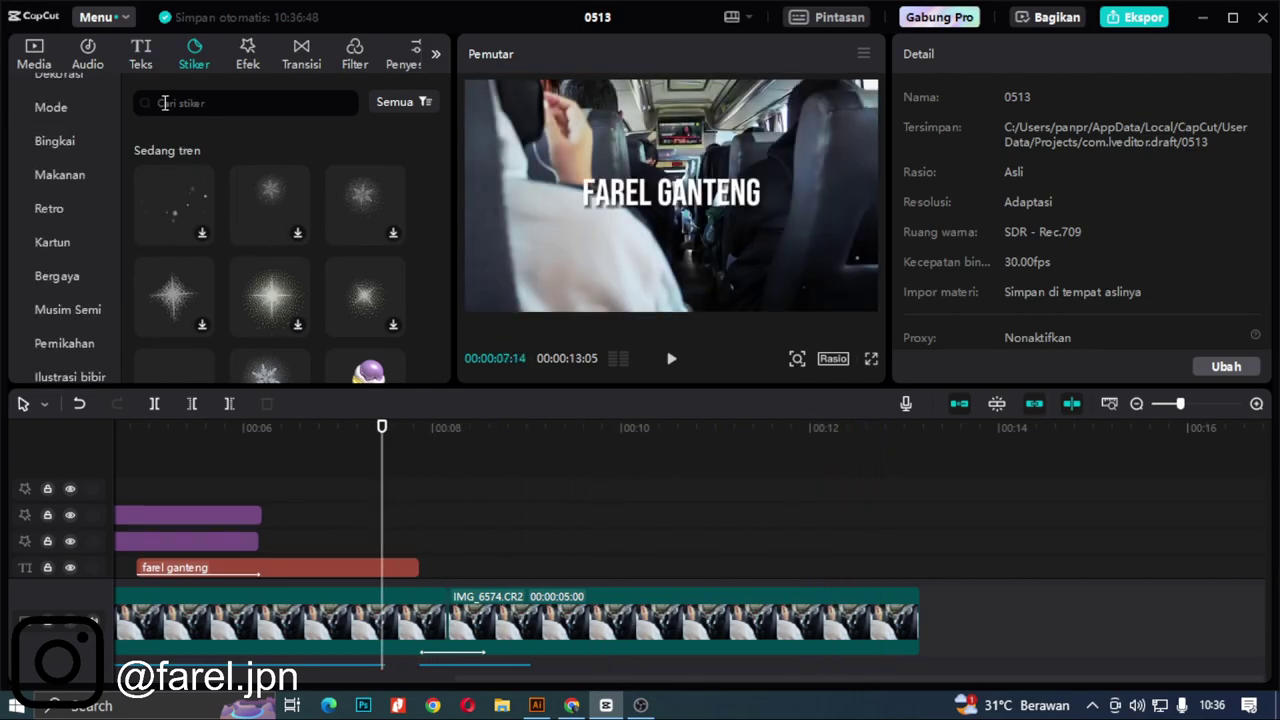
left_click(247, 55)
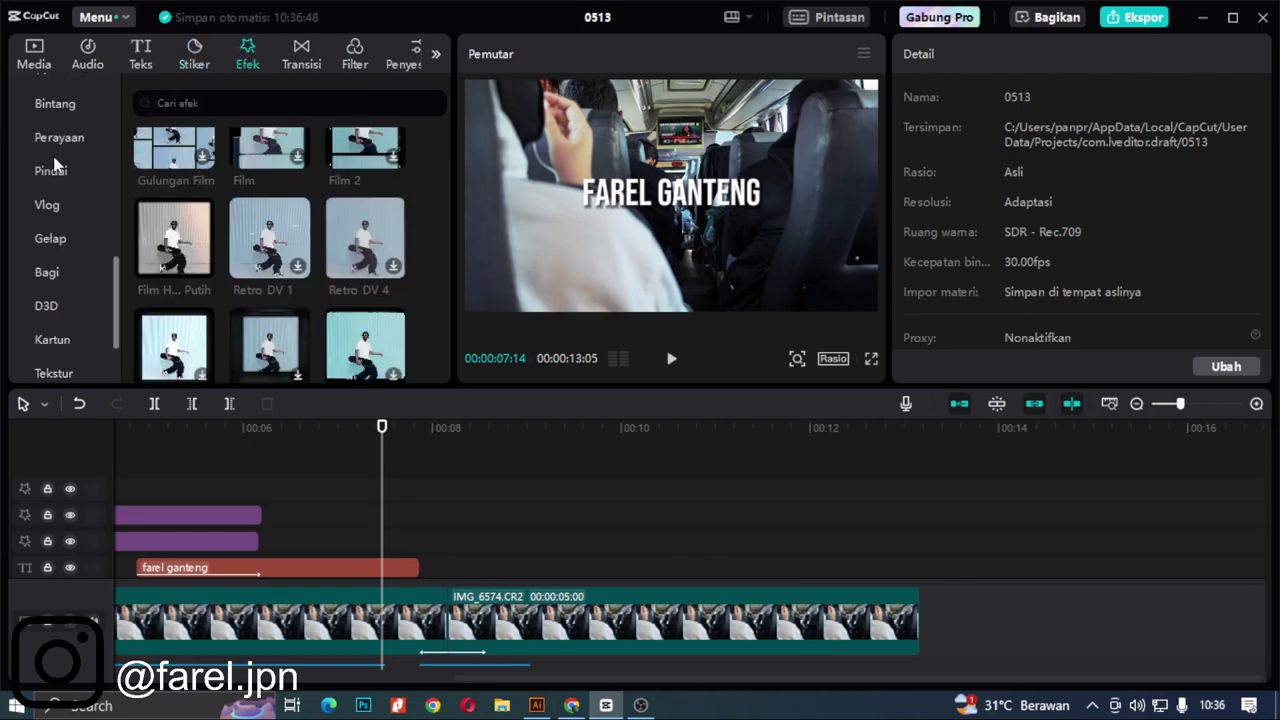
left_click(43, 285)
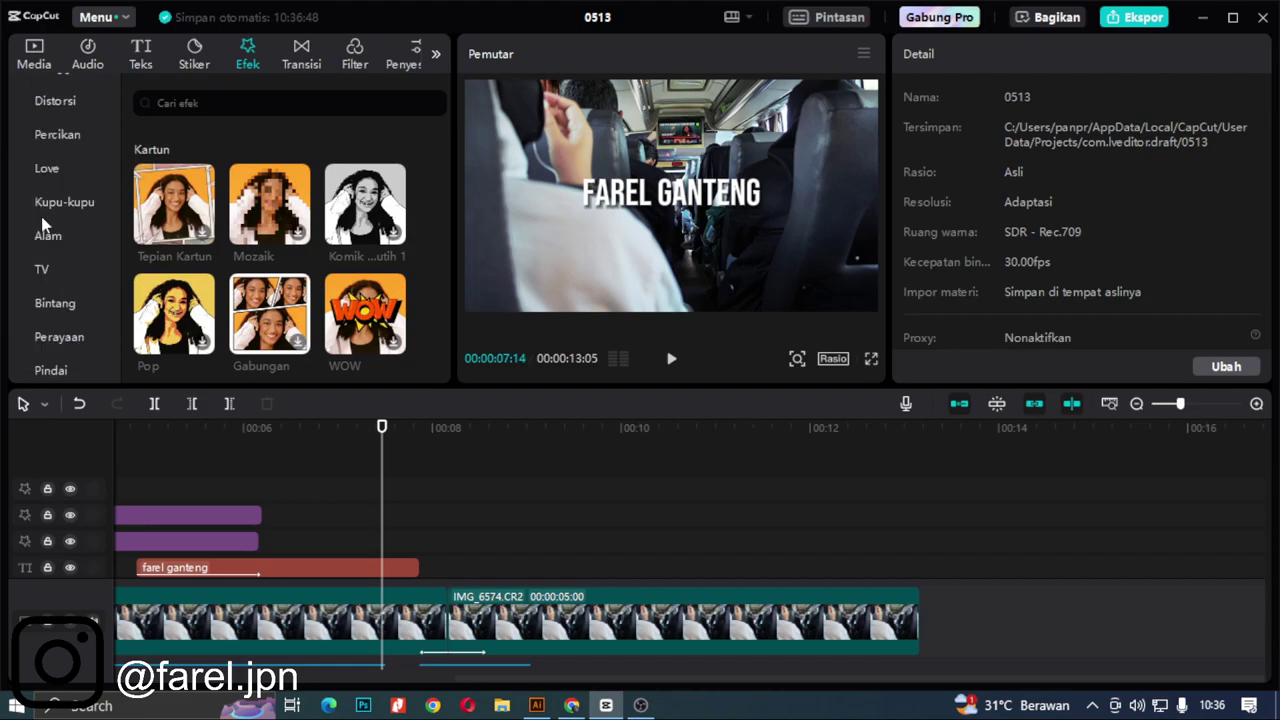
left_click(105, 282)
mouse_move(290, 240)
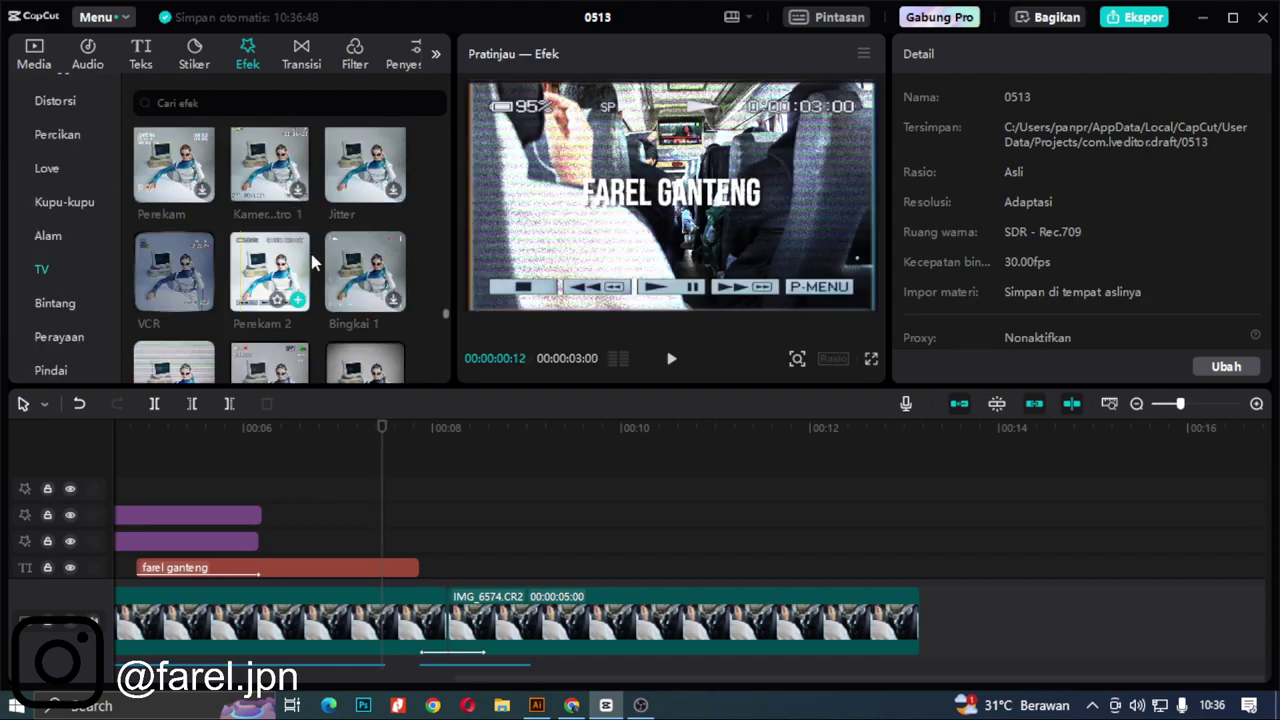
scroll(290, 240, "down", 2)
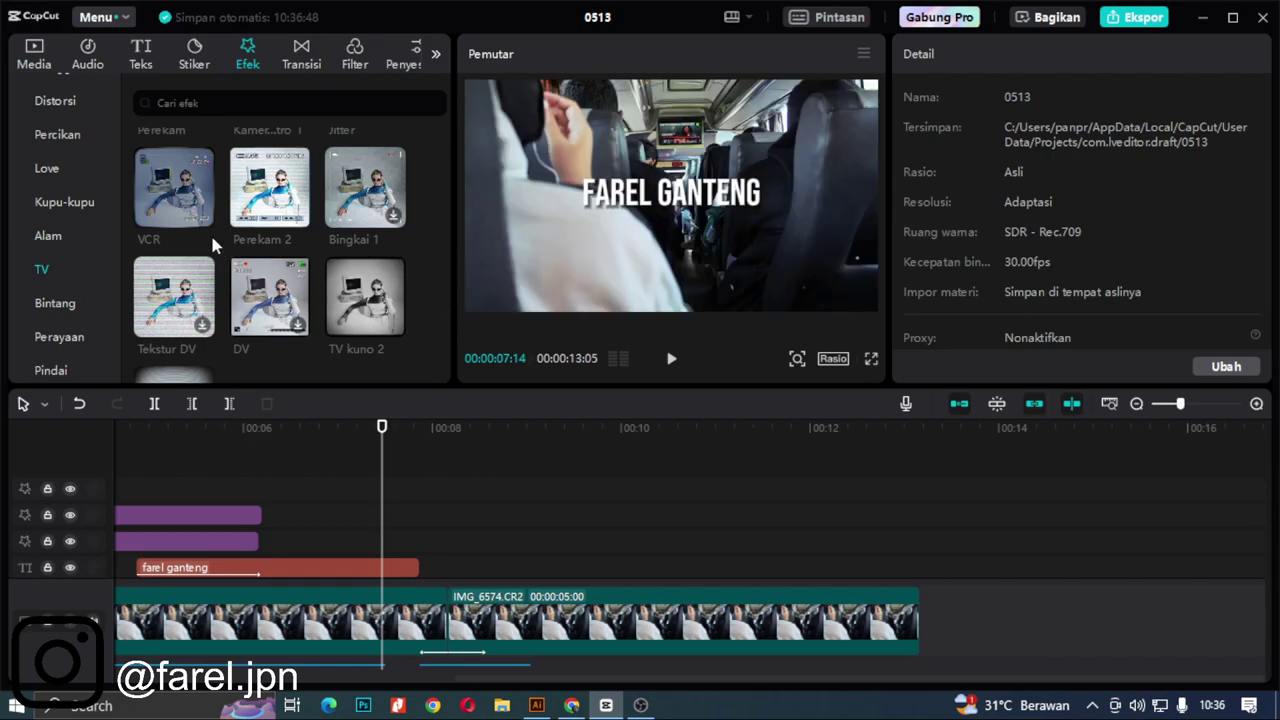
left_click(393, 325)
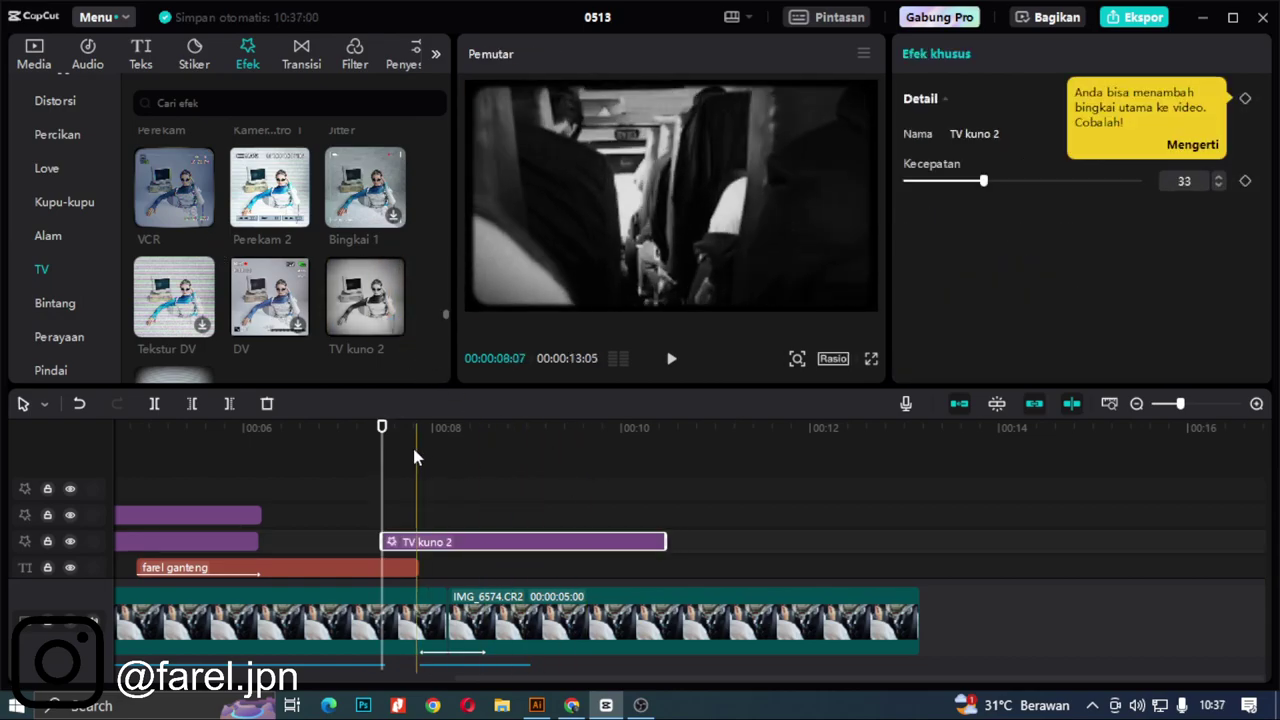
left_click(370, 448)
key("space")
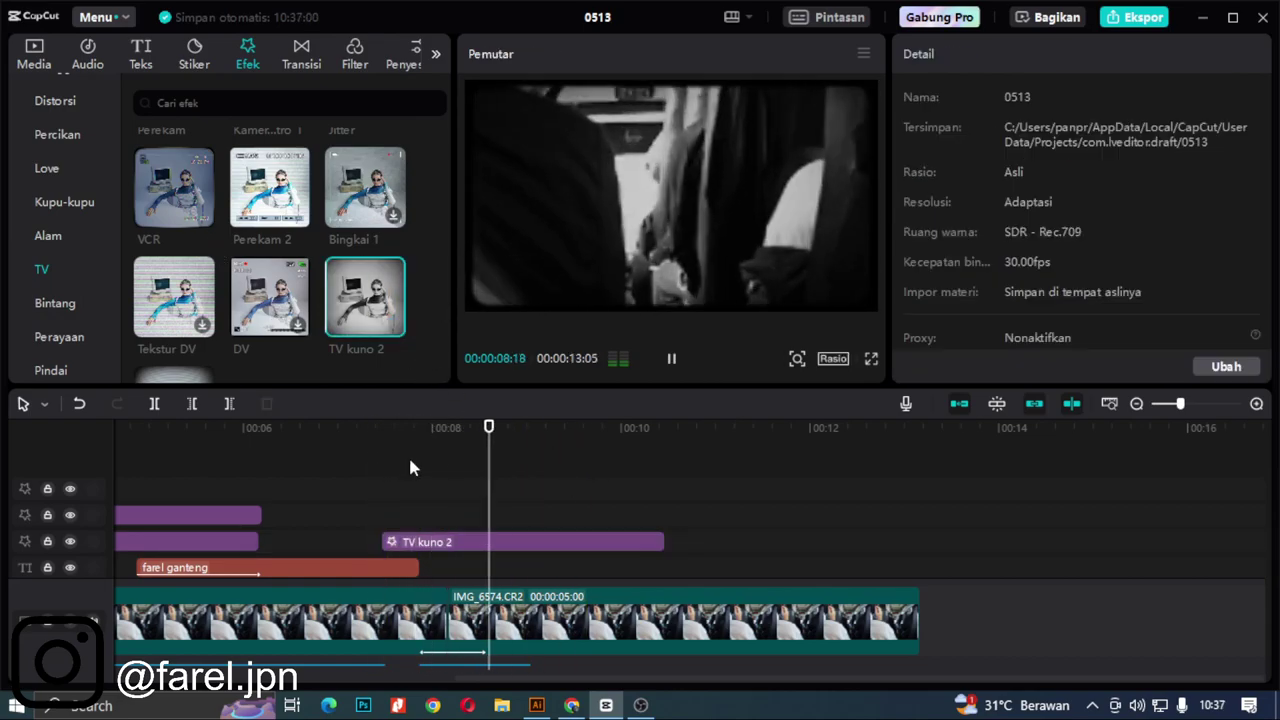
Step: Look through the available transitions and the Retro filters, previewing how they would suit the footage
left_click(300, 58)
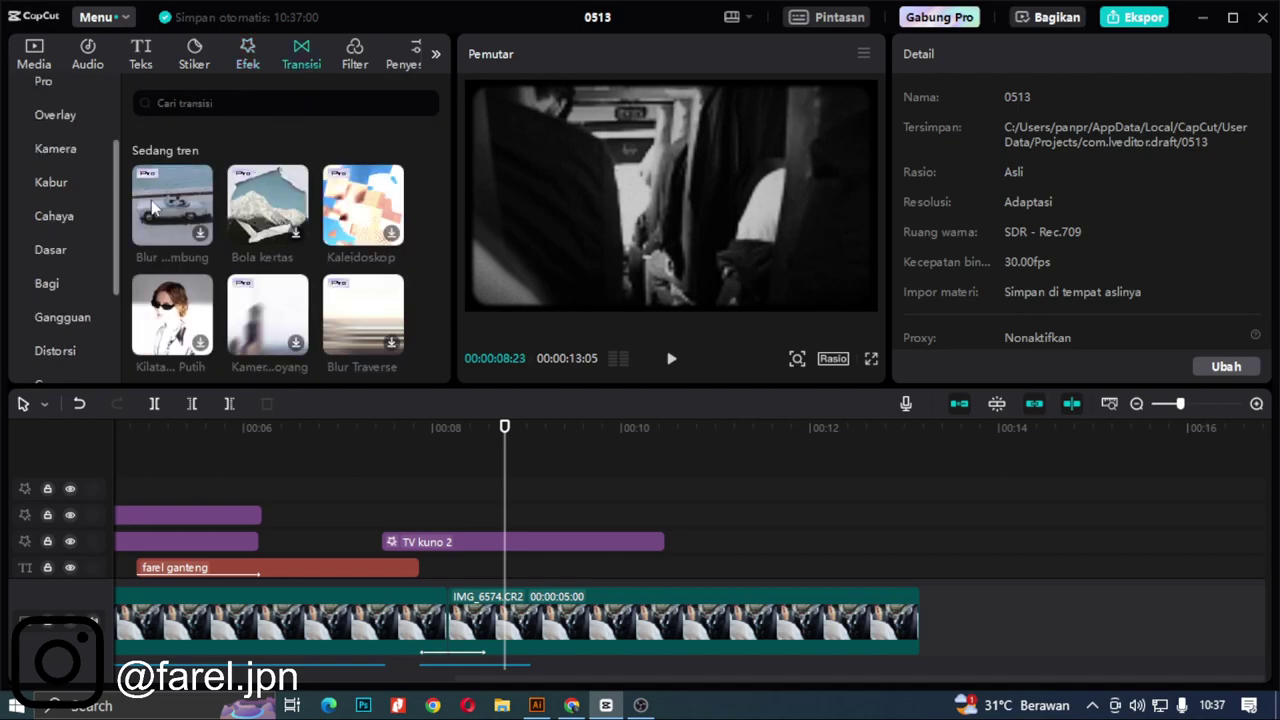
scroll(518, 505, "down", 1)
left_click(400, 625)
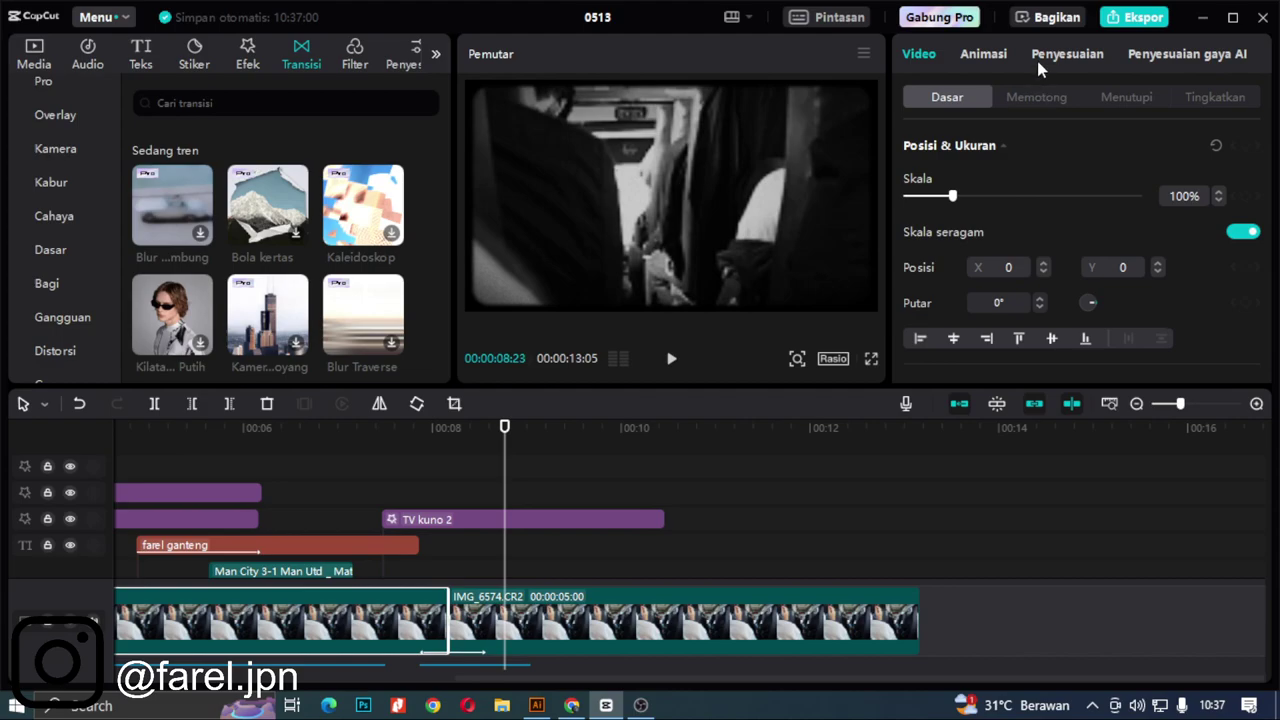
left_click(354, 55)
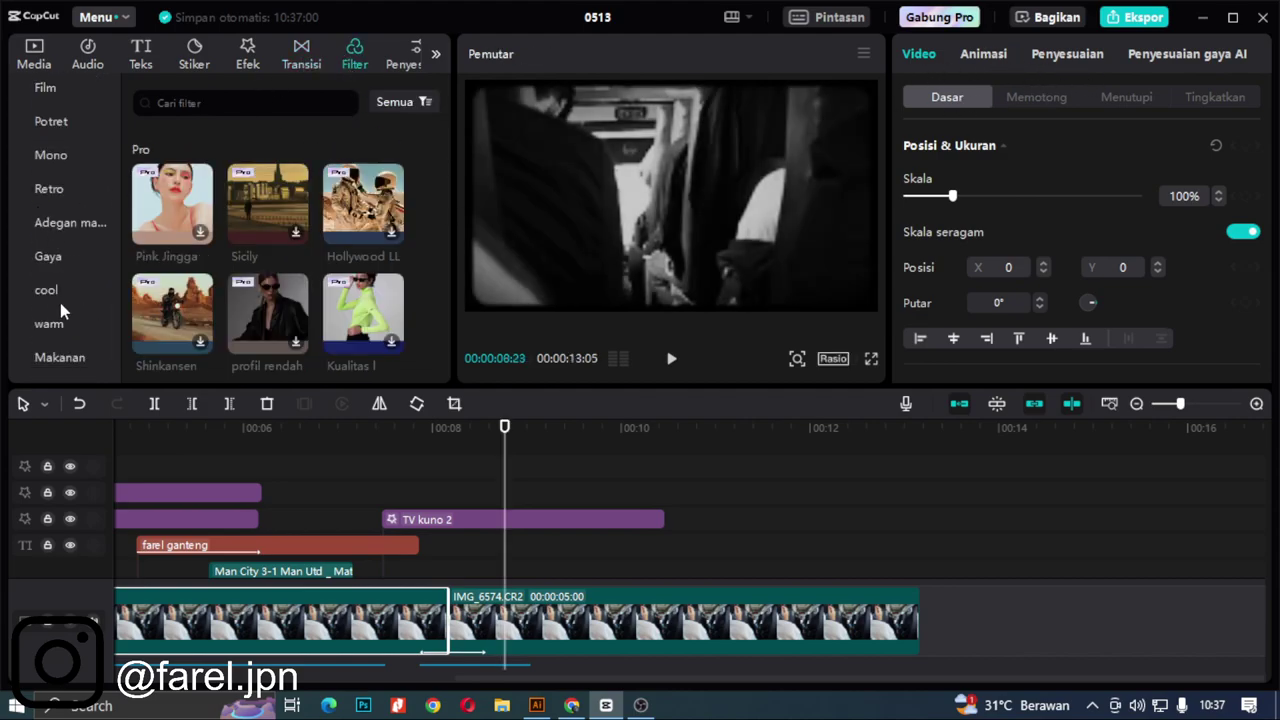
left_click(49, 189)
scroll(252, 268, "down", 5)
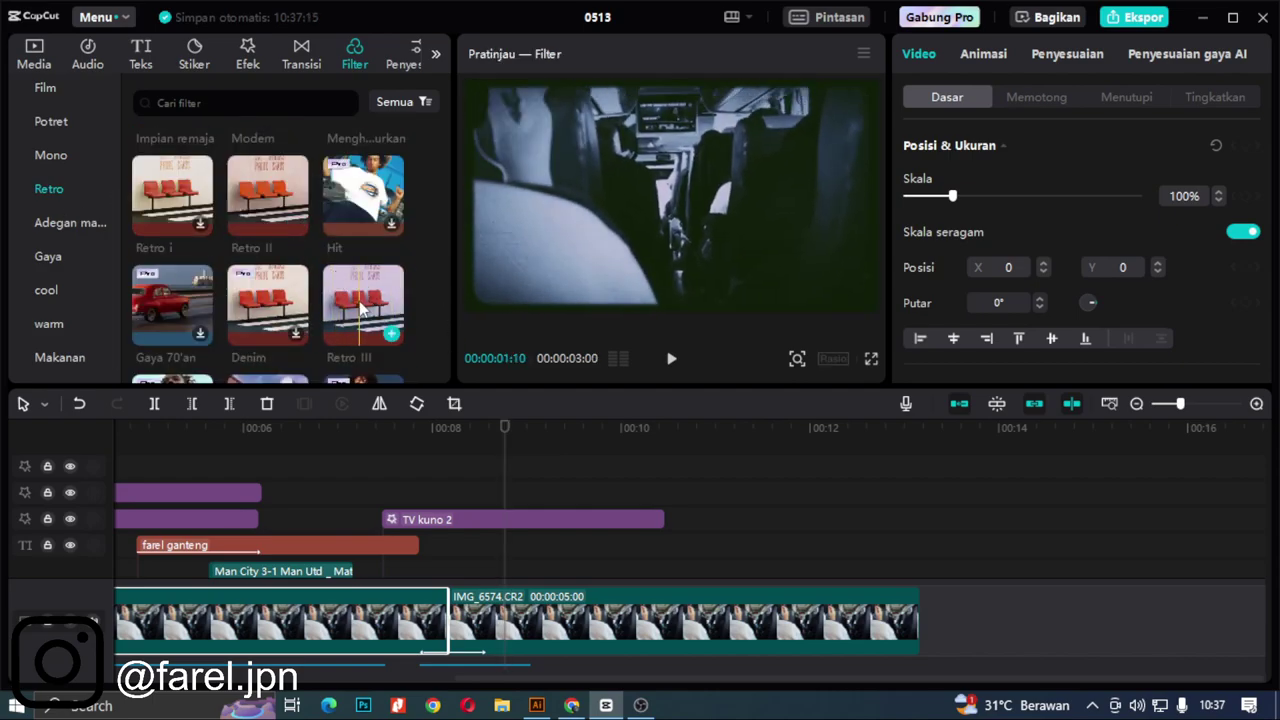
scroll(300, 270, "down", 5)
scroll(270, 265, "down", 3)
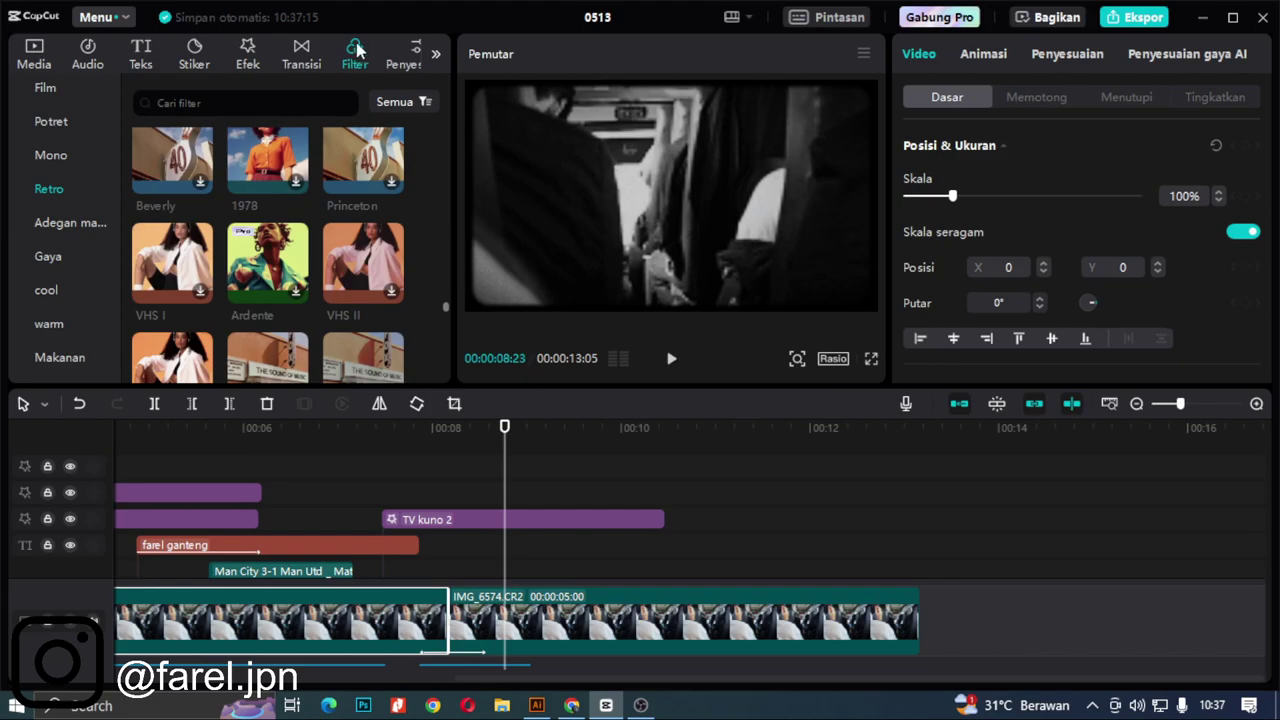
Step: Add a custom adjustment layer (Penyesuaian khusus) to the timeline at 00:00:08:23, over the last IMG_6574 clip
left_click(400, 60)
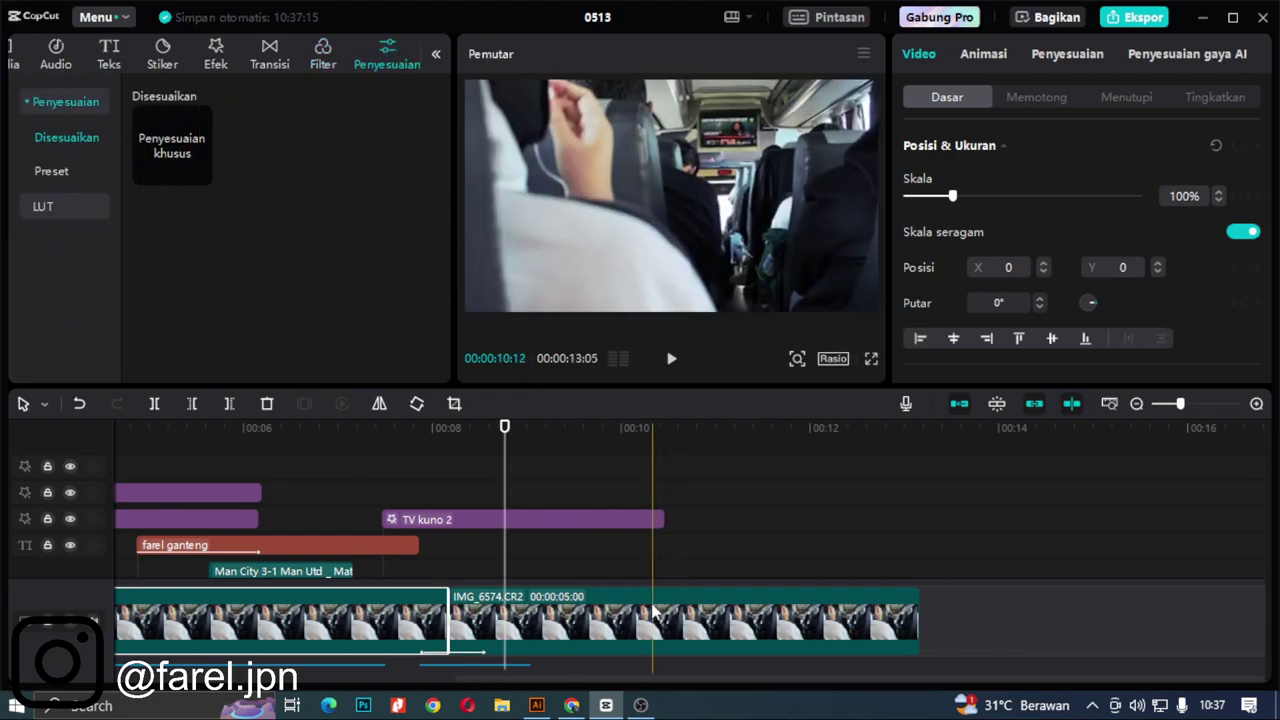
left_click(648, 622)
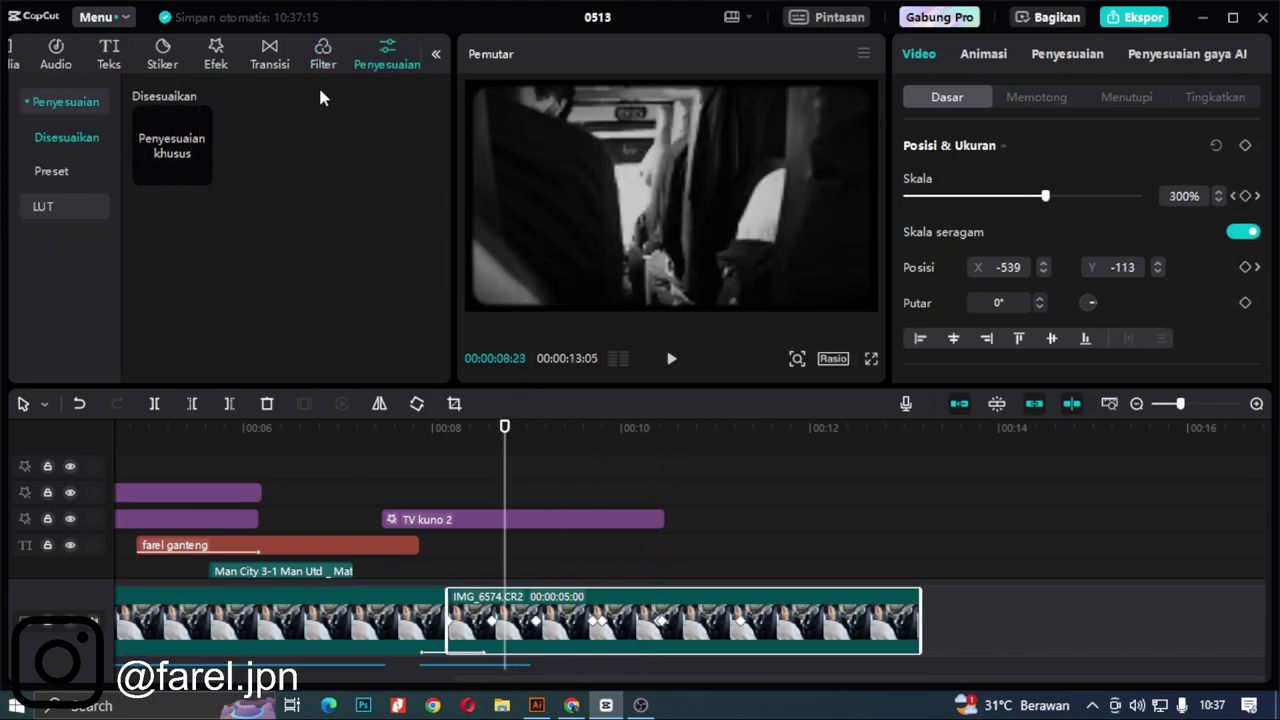
left_click(57, 173)
left_click(90, 142)
left_click(176, 156)
left_click(200, 173)
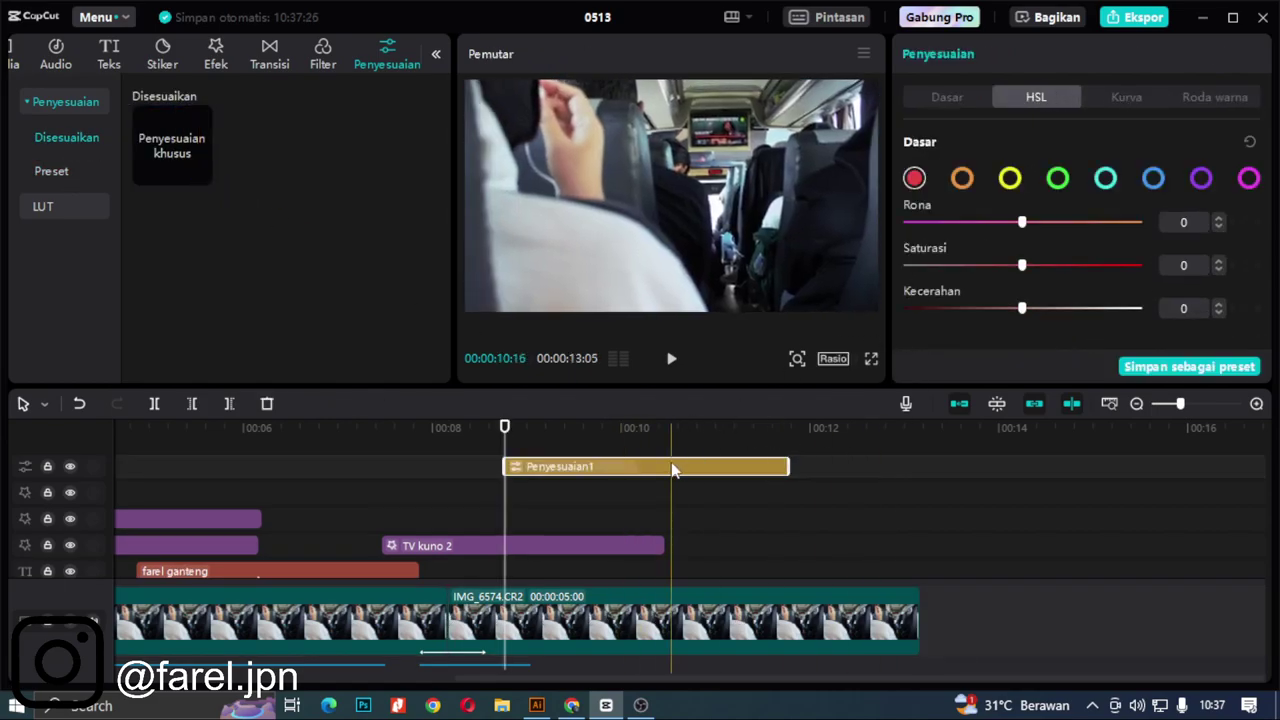
Step: Delete the custom adjustment layer from the timeline
key("Delete")
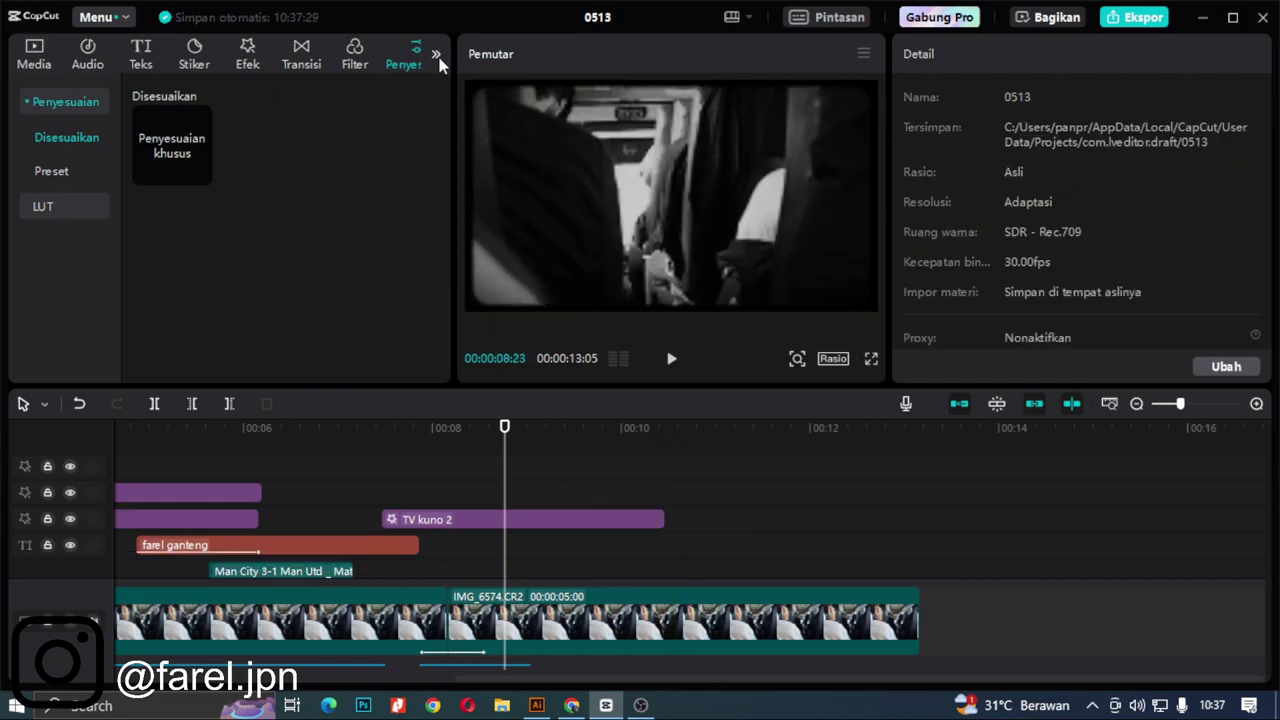
scroll(526, 449, "down", 1)
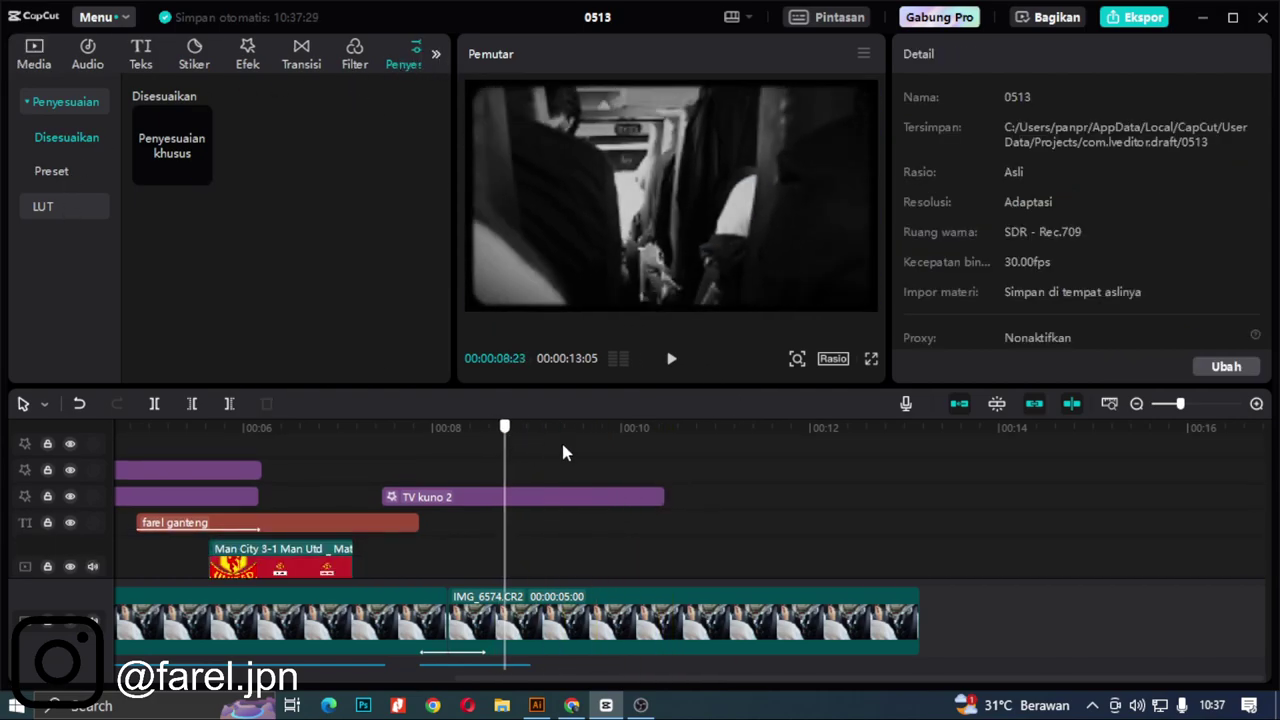
Step: Add a Default text clip to the timeline at 00:00:11:04, over the last IMG_6574 clip
left_click(628, 466)
left_click_drag(645, 462, 726, 484)
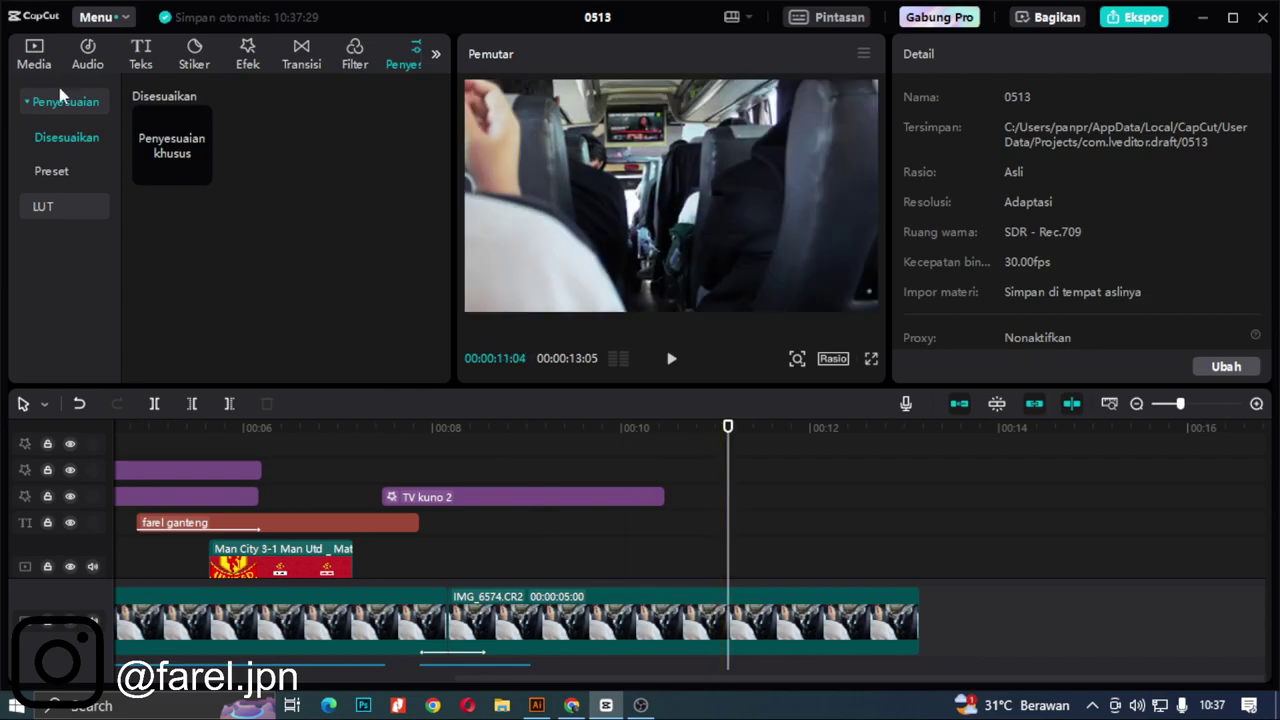
left_click(142, 55)
left_click(172, 190)
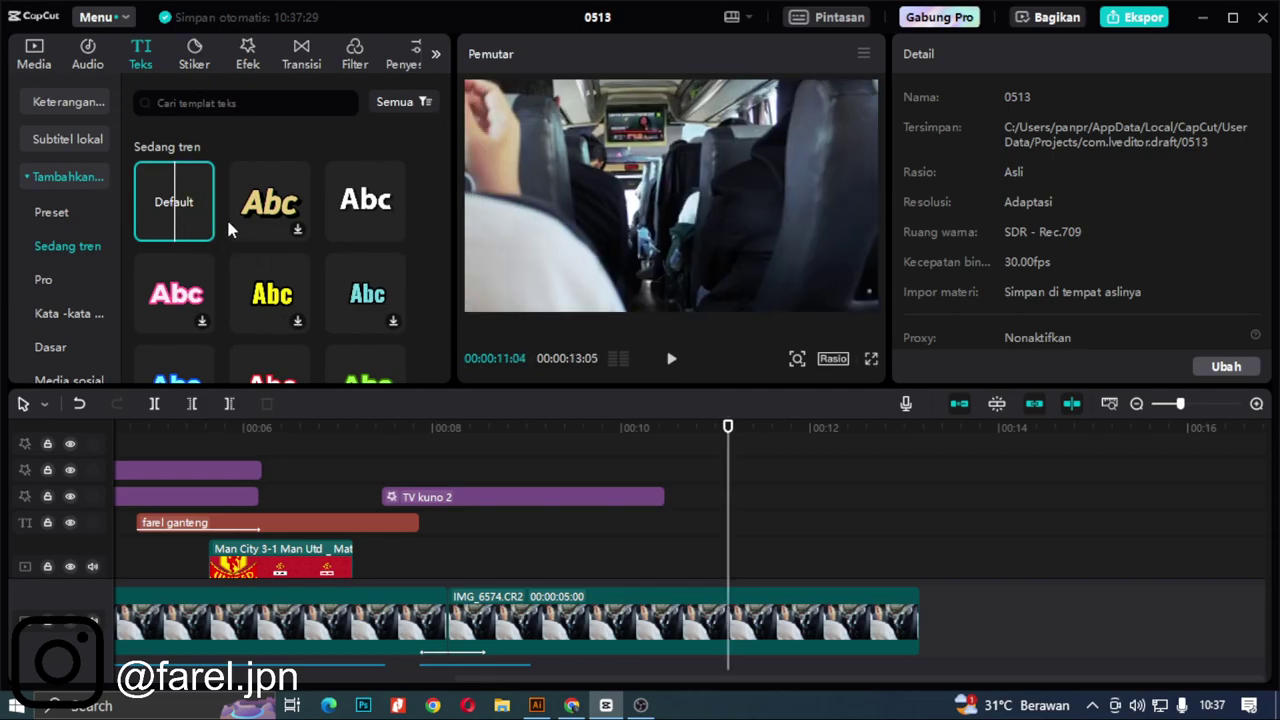
left_click(203, 230)
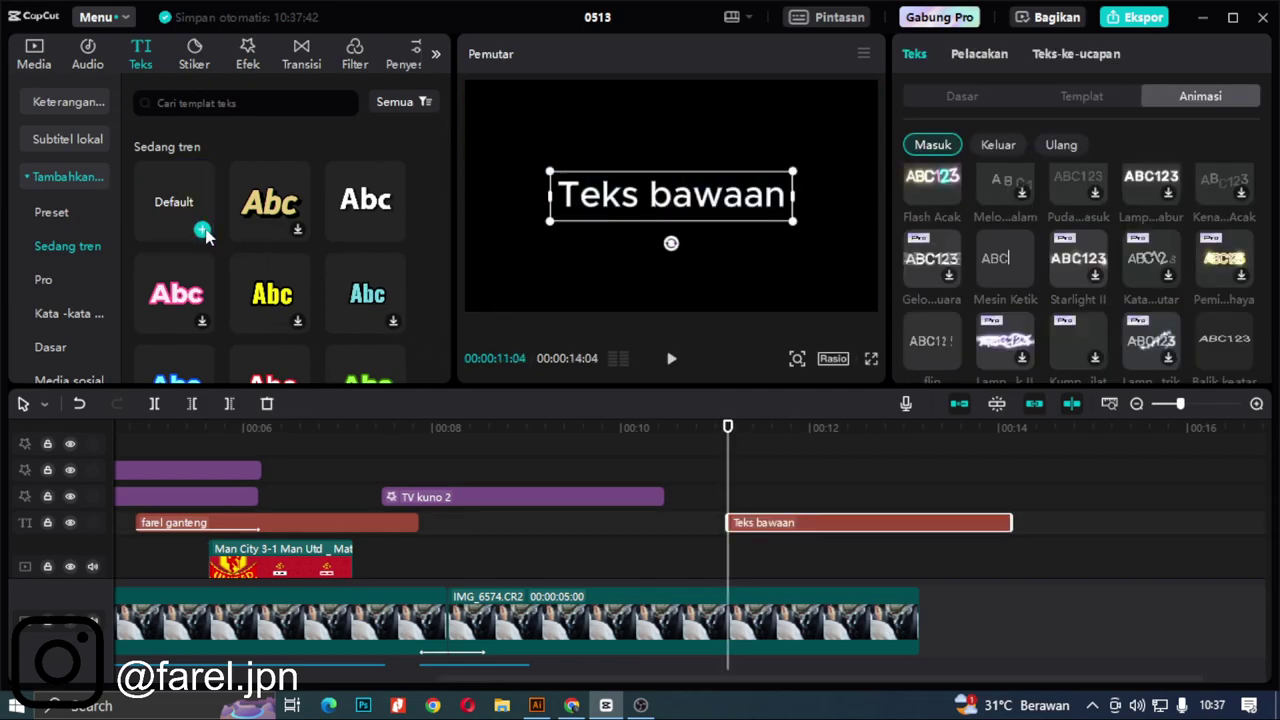
Step: Place the playhead at the start of the last IMG_6574 clip and open the Downloads\rexy\sound folder in File Explorer
left_click(432, 446)
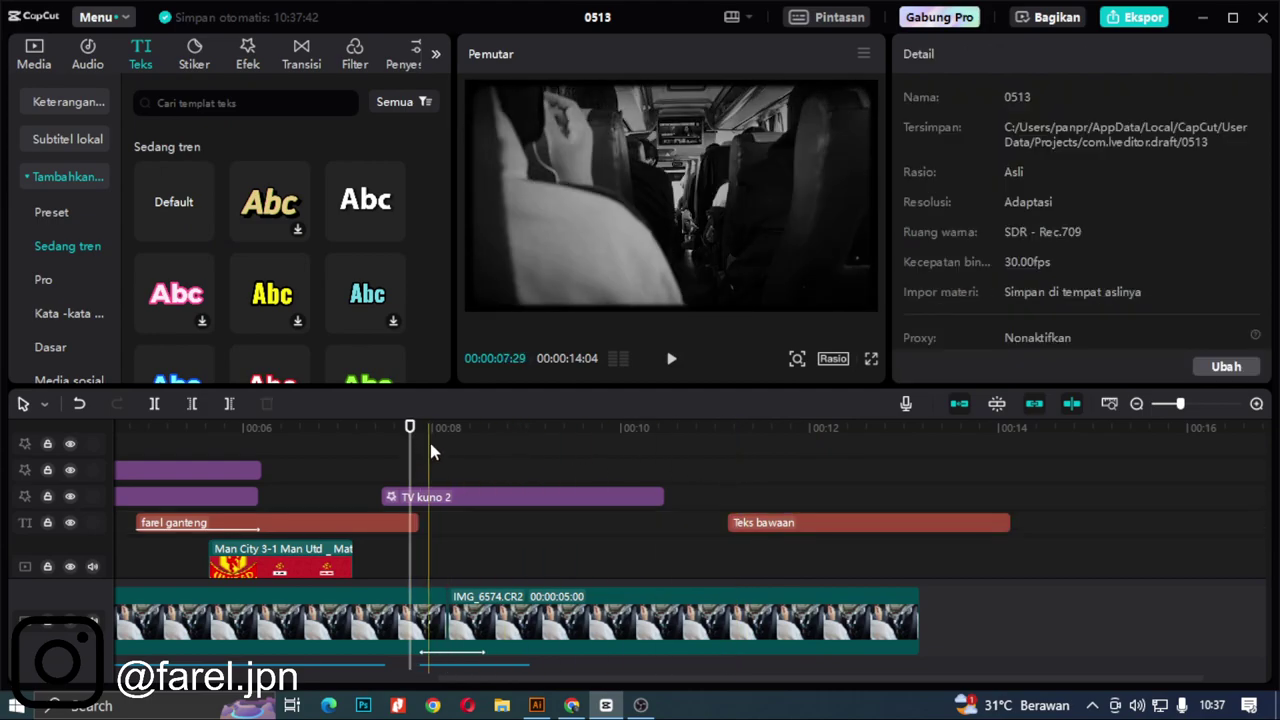
left_click_drag(439, 452, 448, 455)
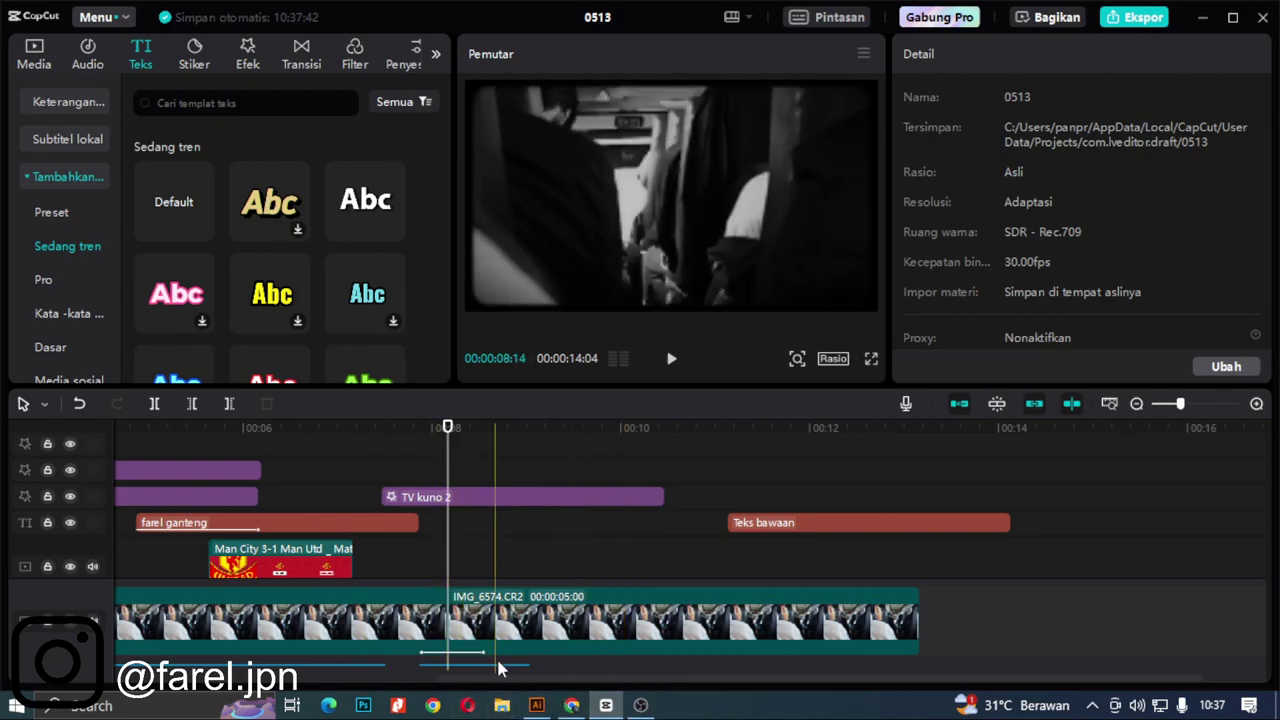
left_click(503, 705)
left_click(120, 370)
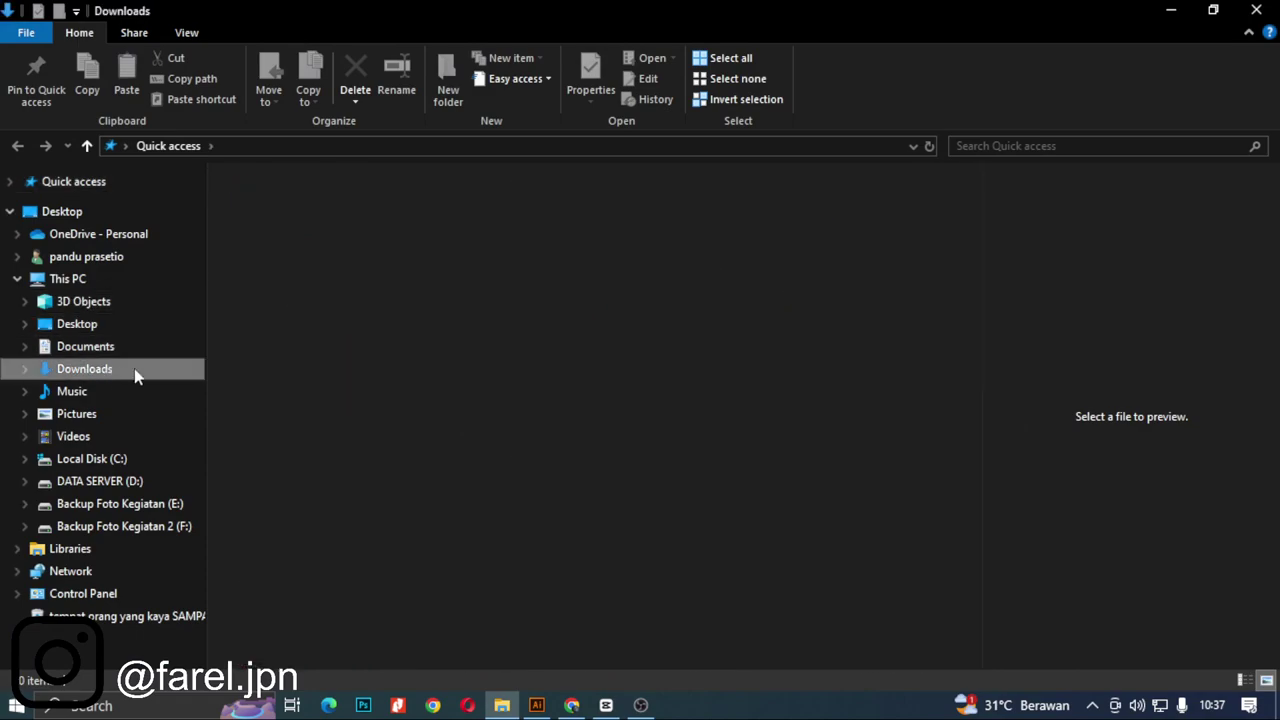
double_click(795, 338)
double_click(224, 222)
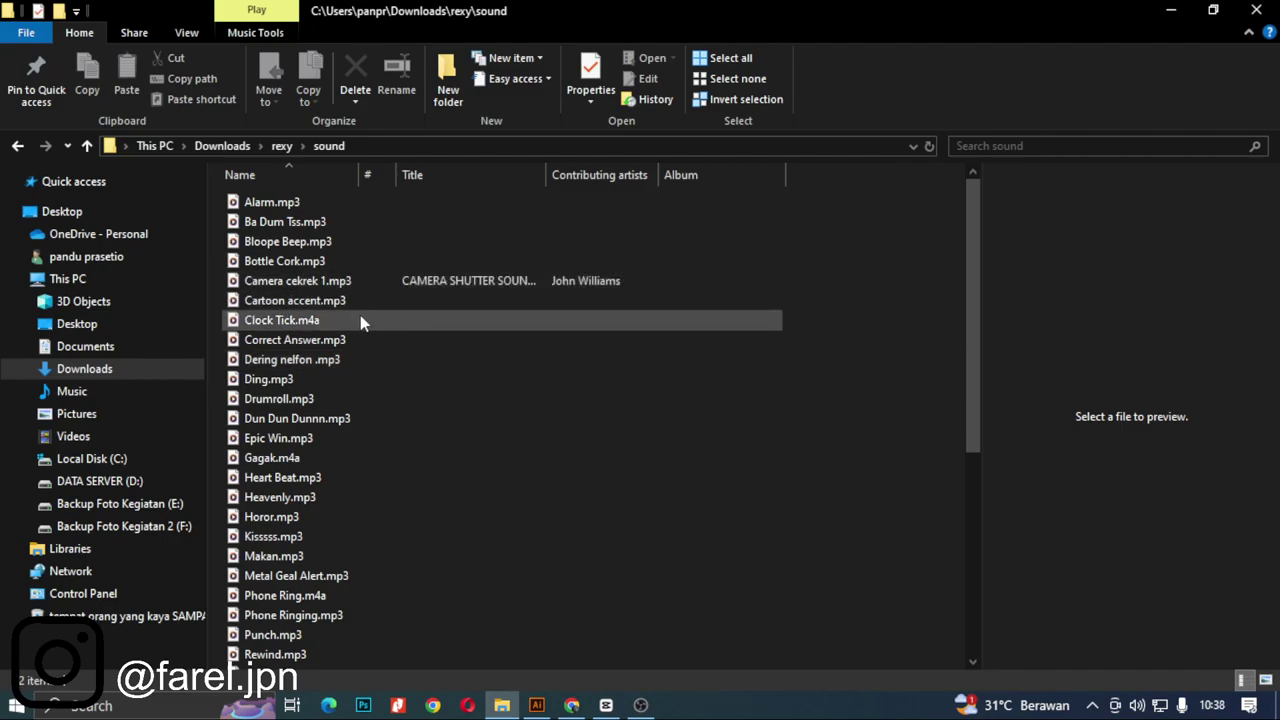
Step: Look through the sound effect files in the folder and listen to Heart Beat.mp3
scroll(362, 336, "down", 1)
scroll(363, 342, "down", 1)
scroll(360, 352, "down", 4)
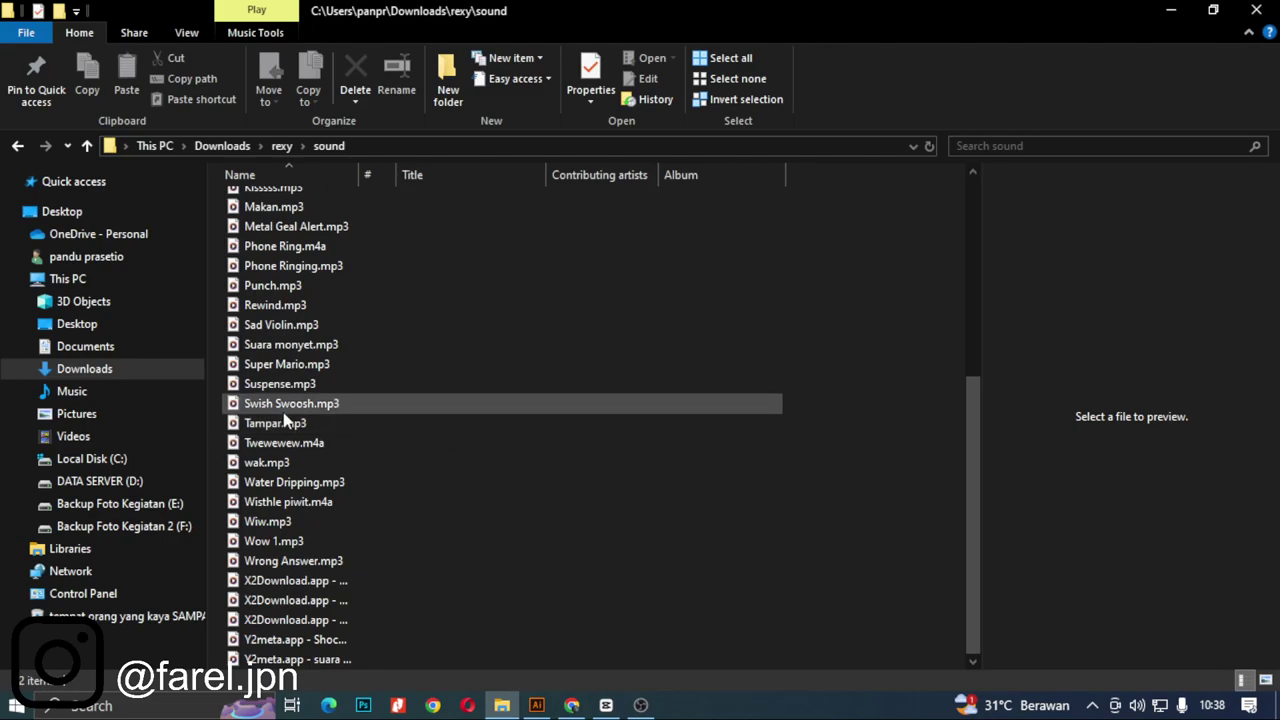
scroll(290, 316, "up", 1)
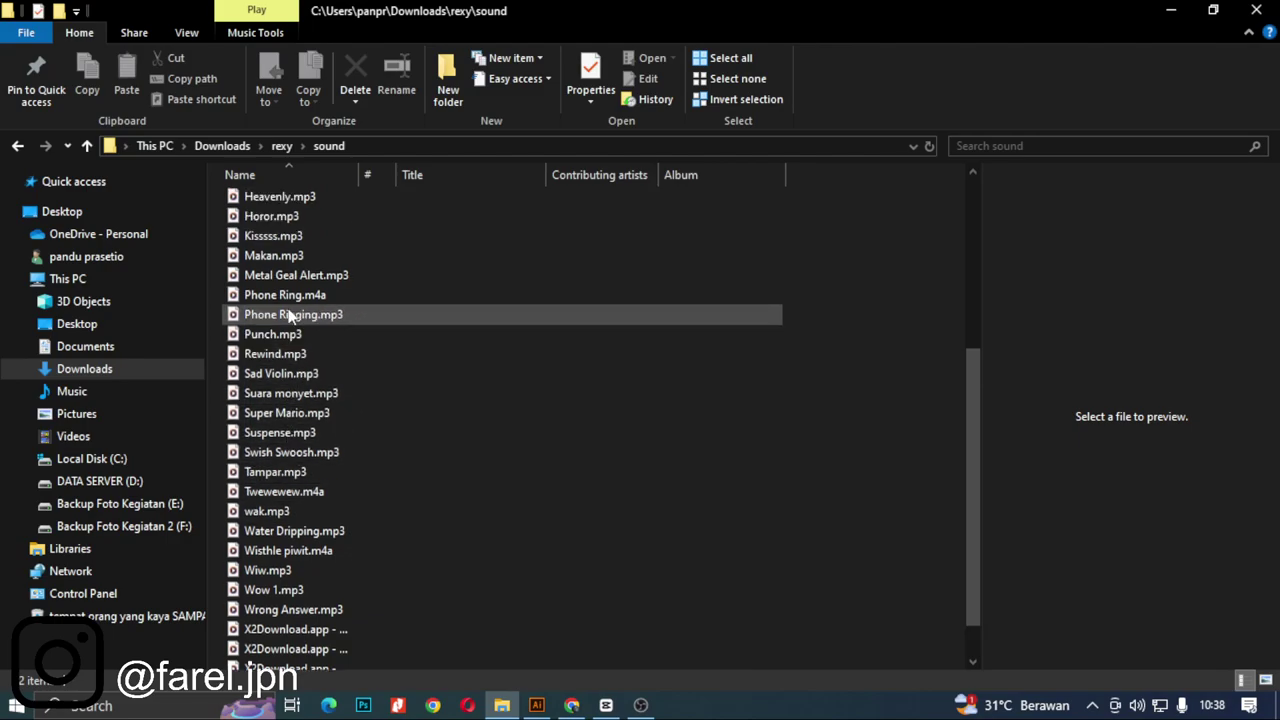
scroll(290, 316, "up", 2)
scroll(290, 316, "up", 2)
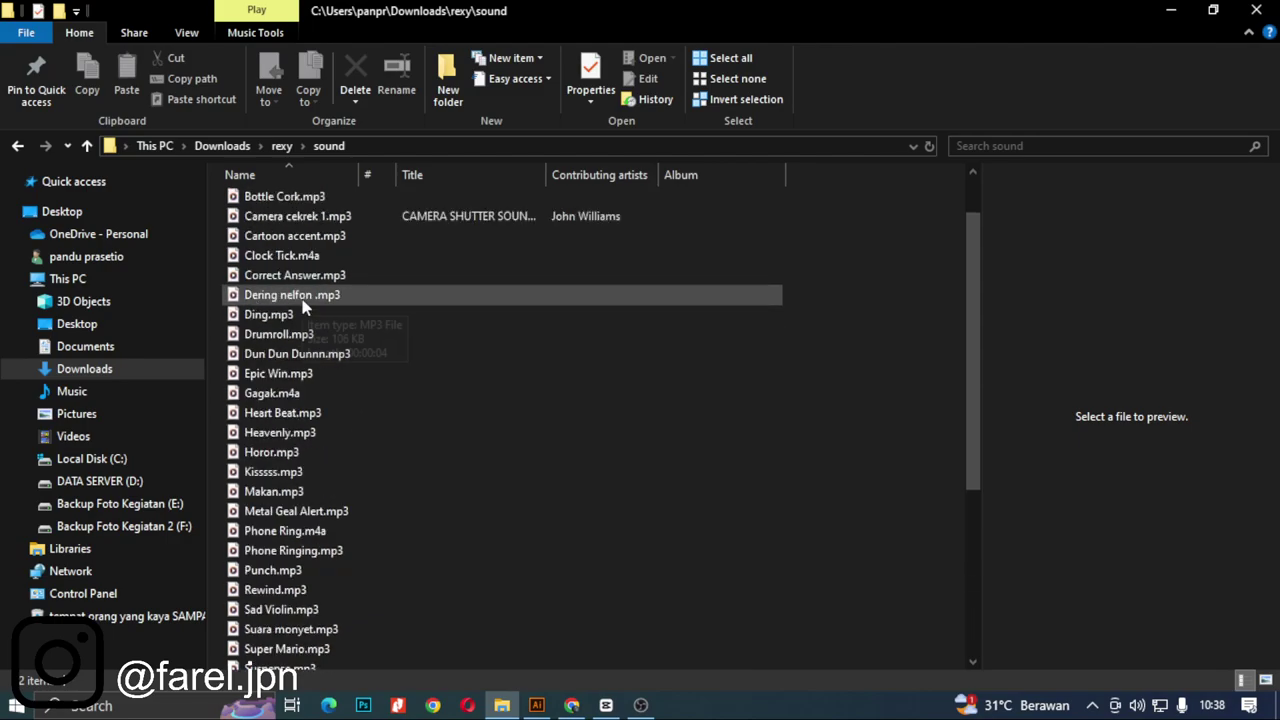
scroll(343, 330, "up", 1)
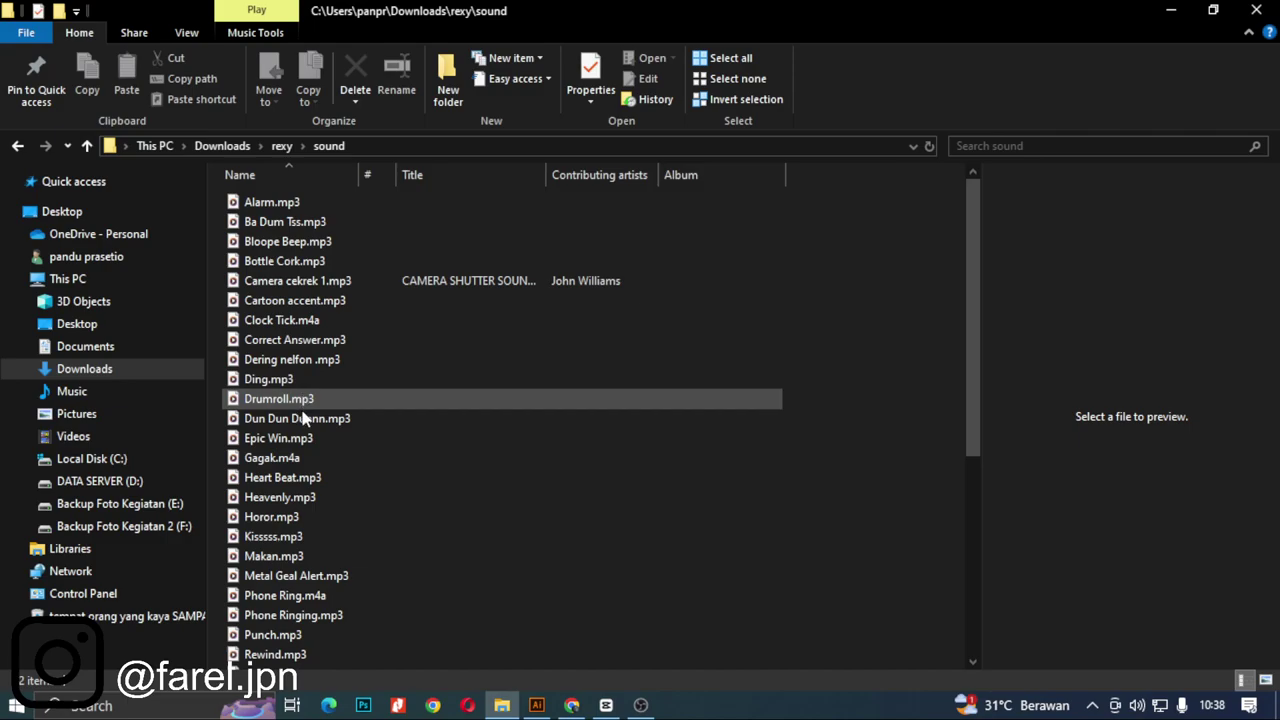
double_click(287, 487)
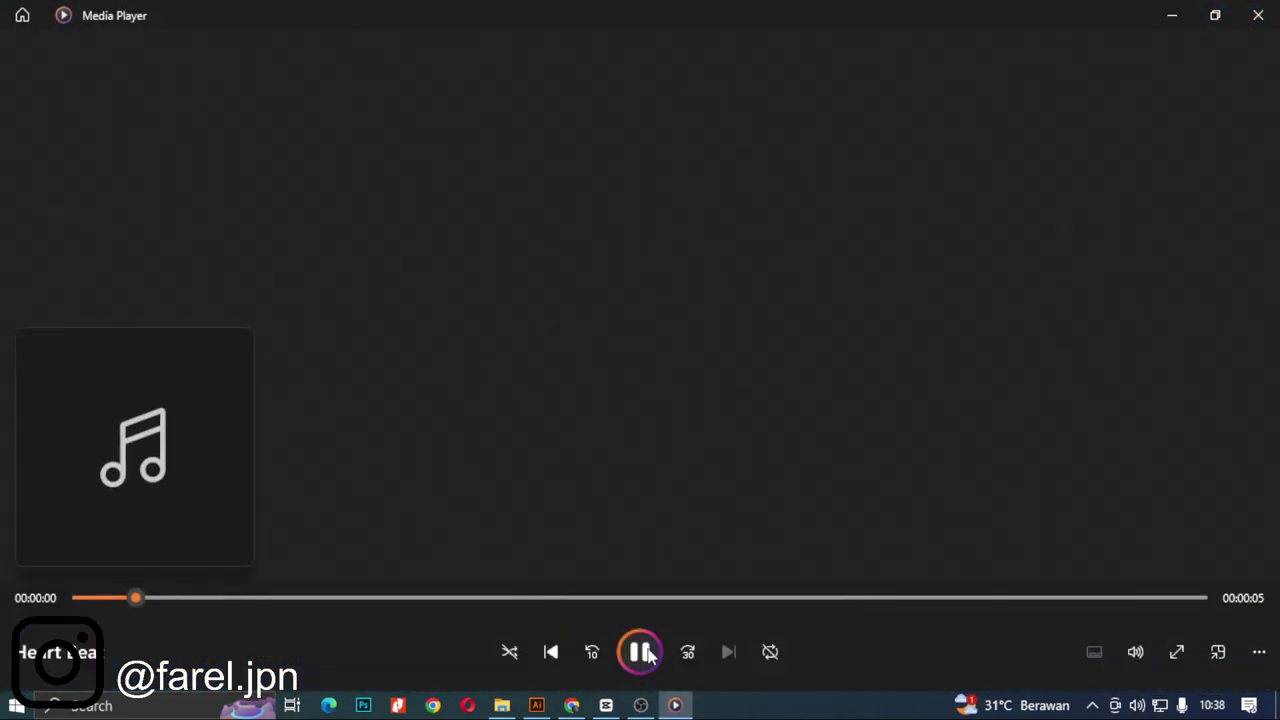
left_click(1254, 13)
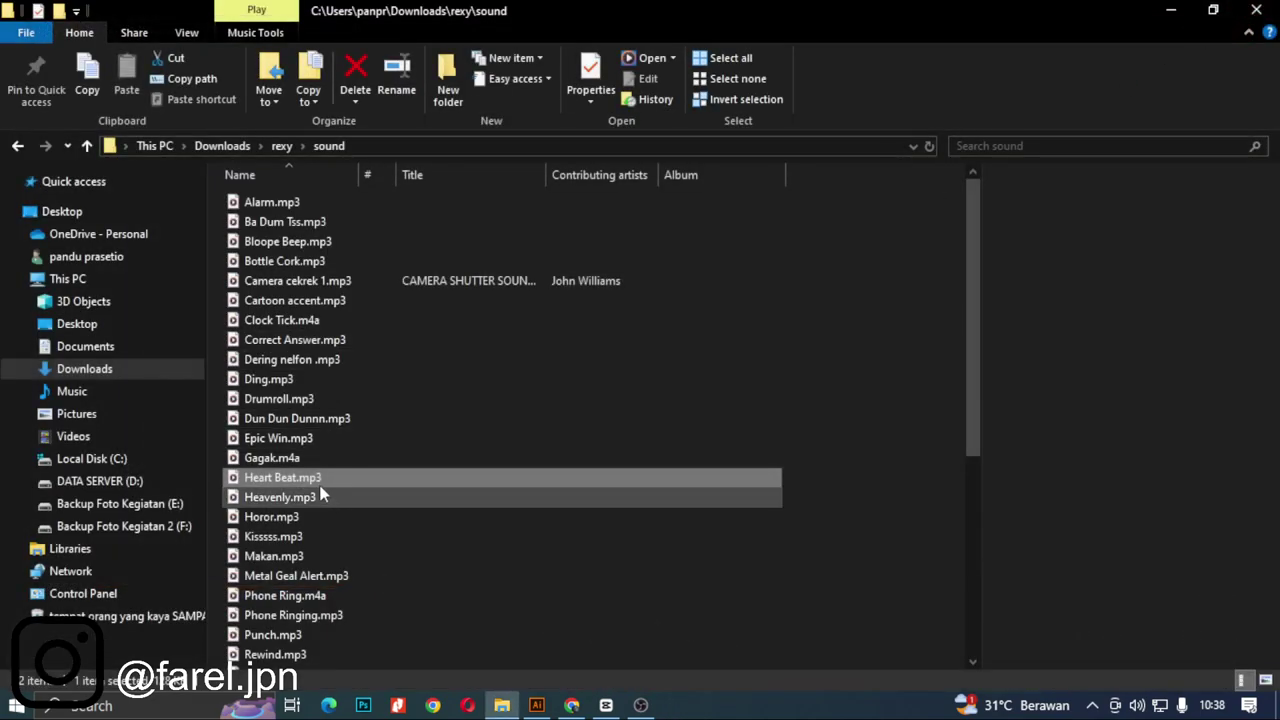
Step: Switch back to CapCut and import Heart Beat.mp3 from the sound folder into the project media
left_click(606, 705)
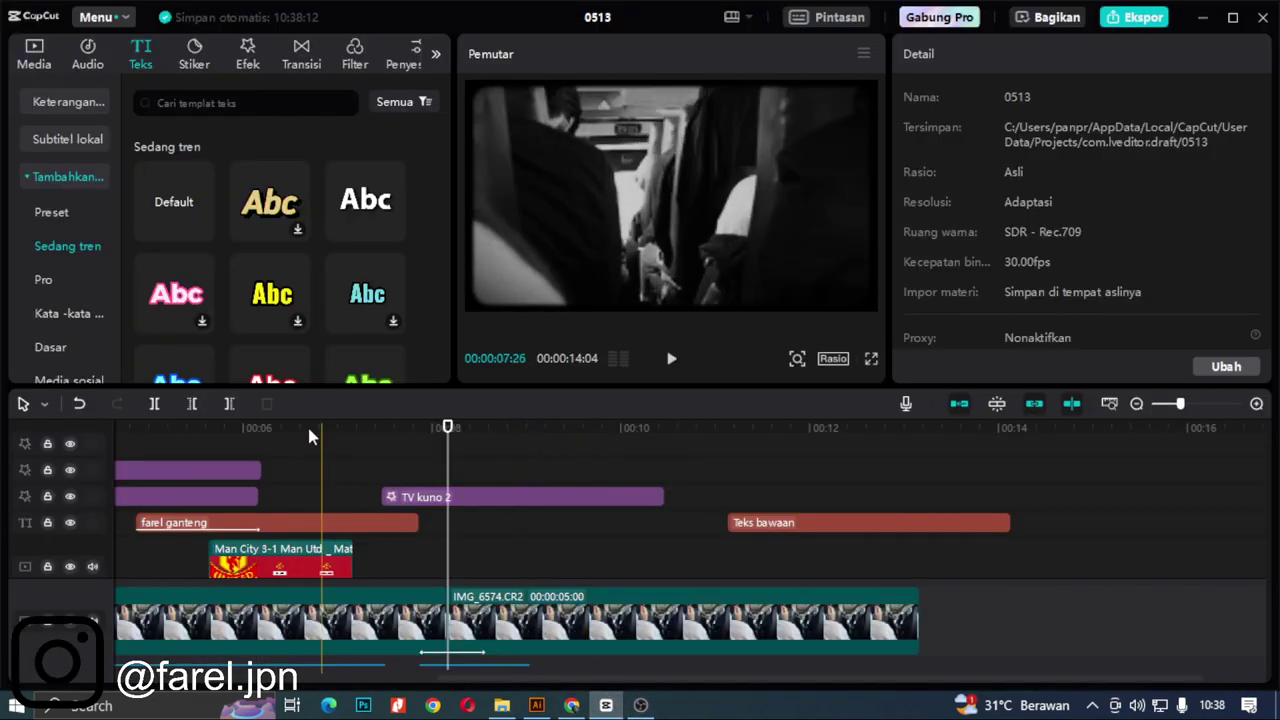
left_click(35, 55)
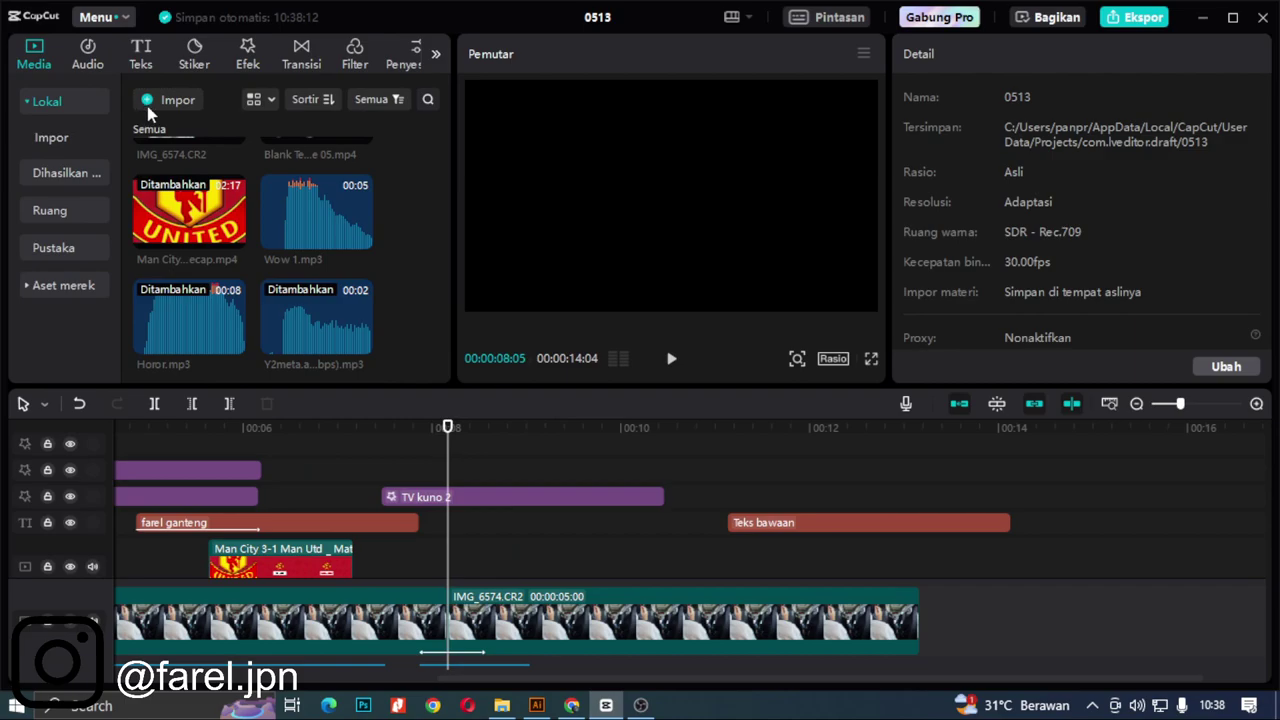
left_click(146, 108)
scroll(264, 290, "down", 1)
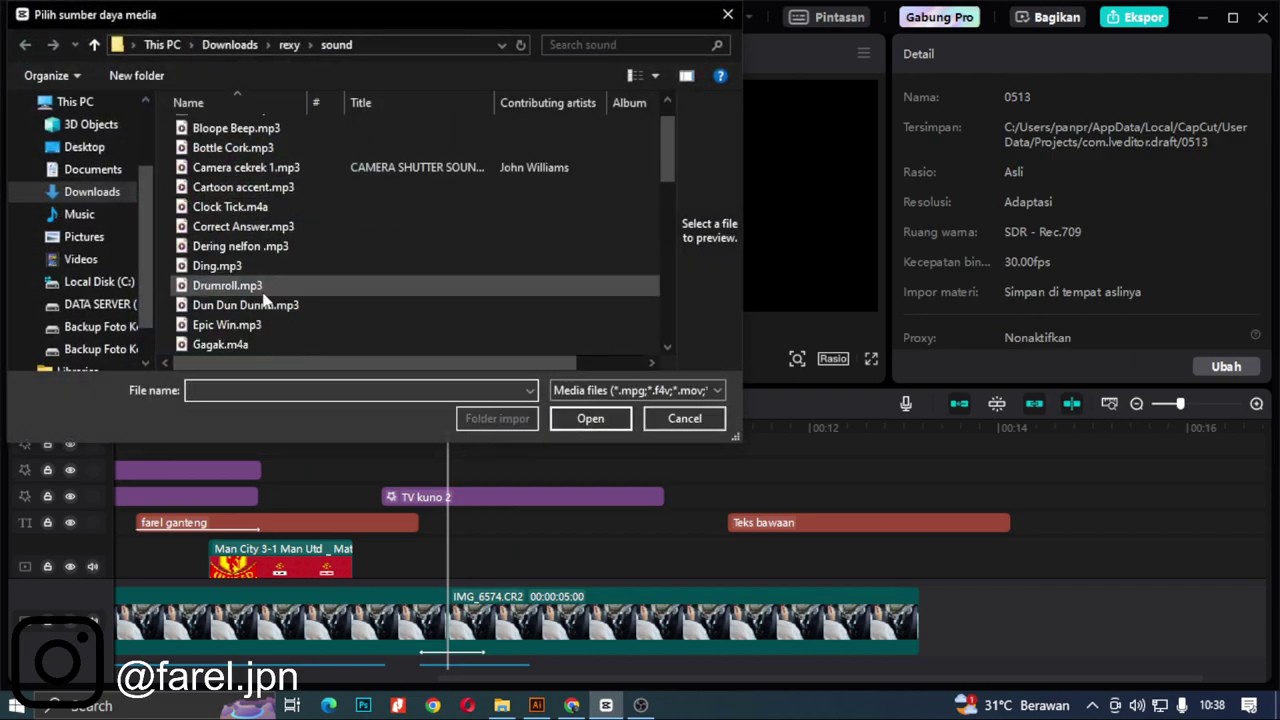
left_click(247, 345)
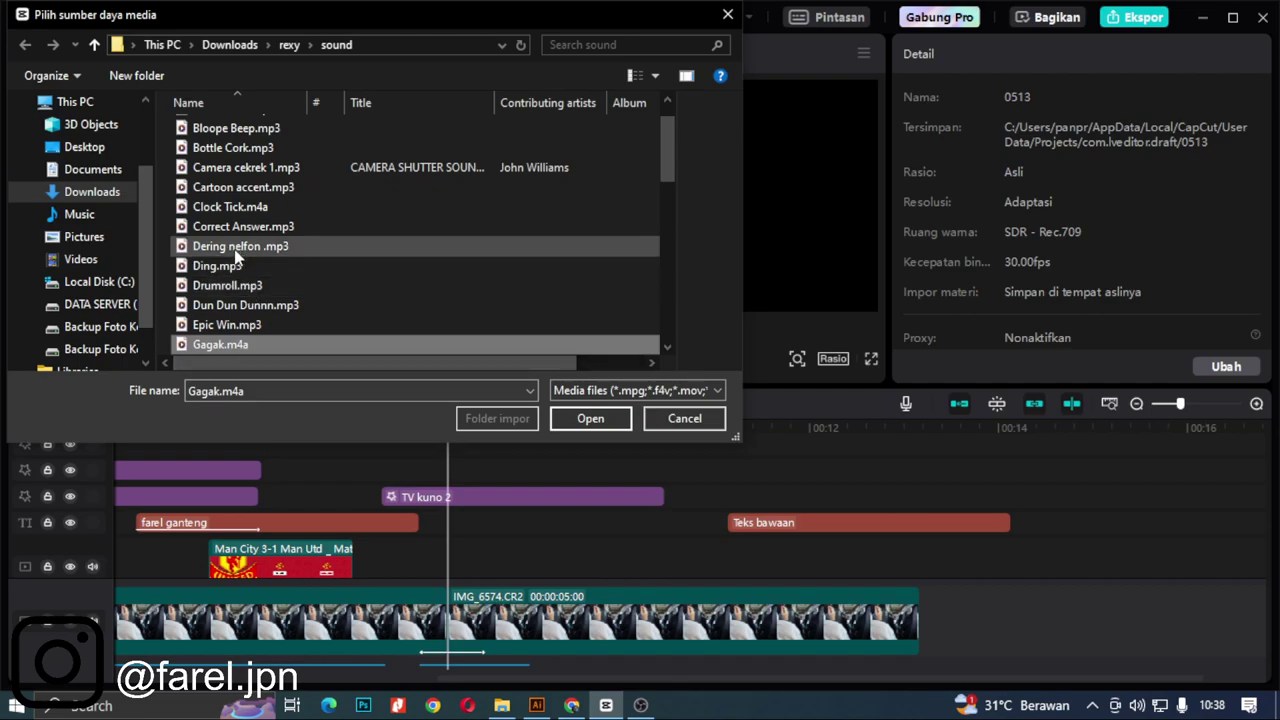
left_click(270, 305)
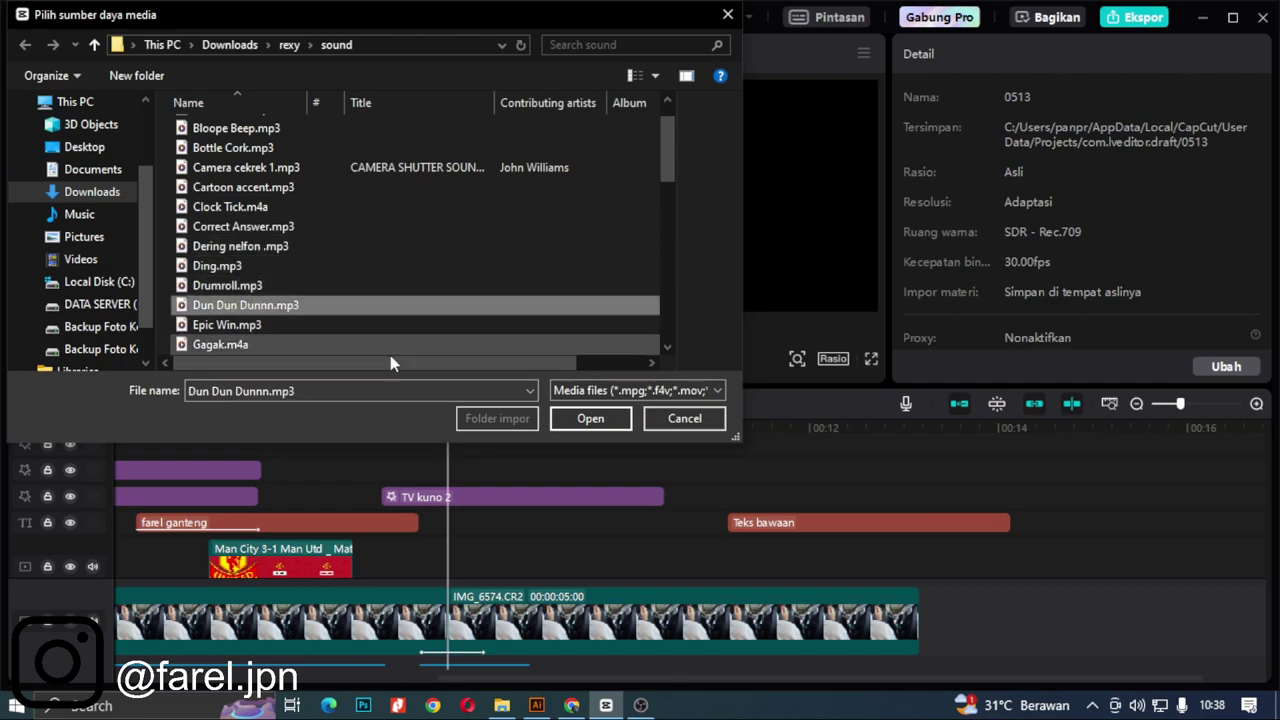
scroll(300, 260, "down", 2)
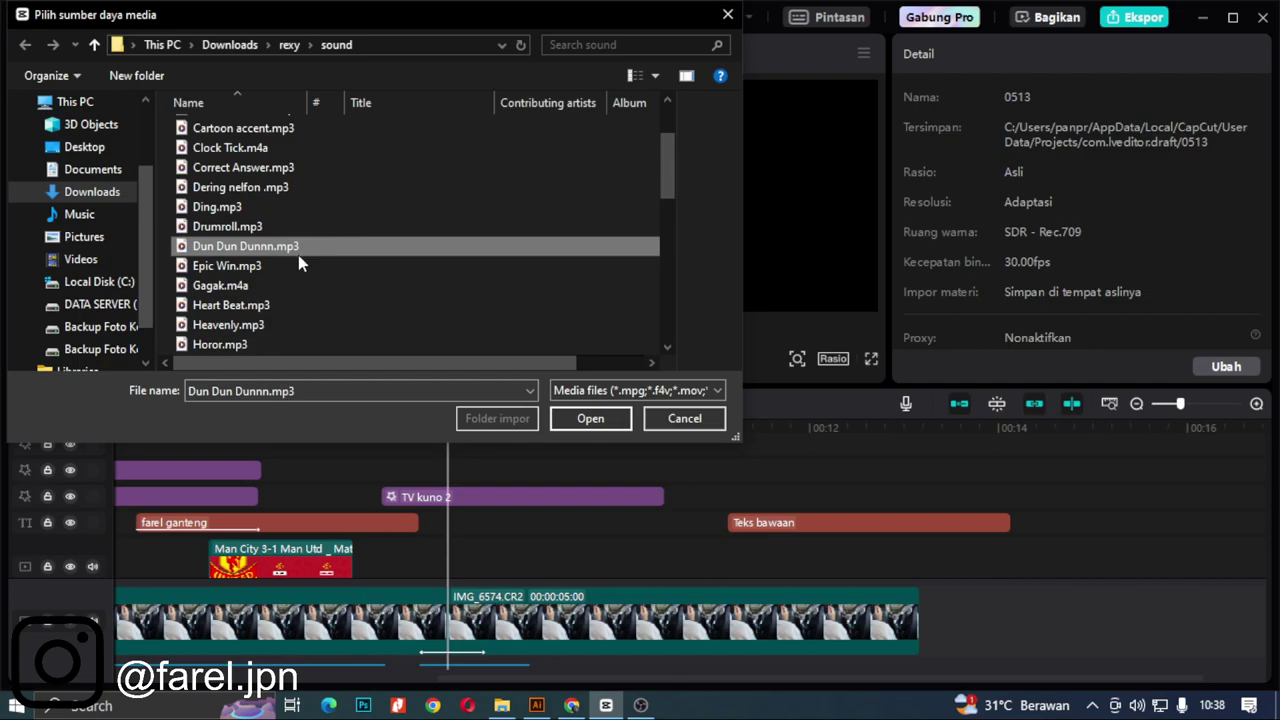
left_click(228, 265)
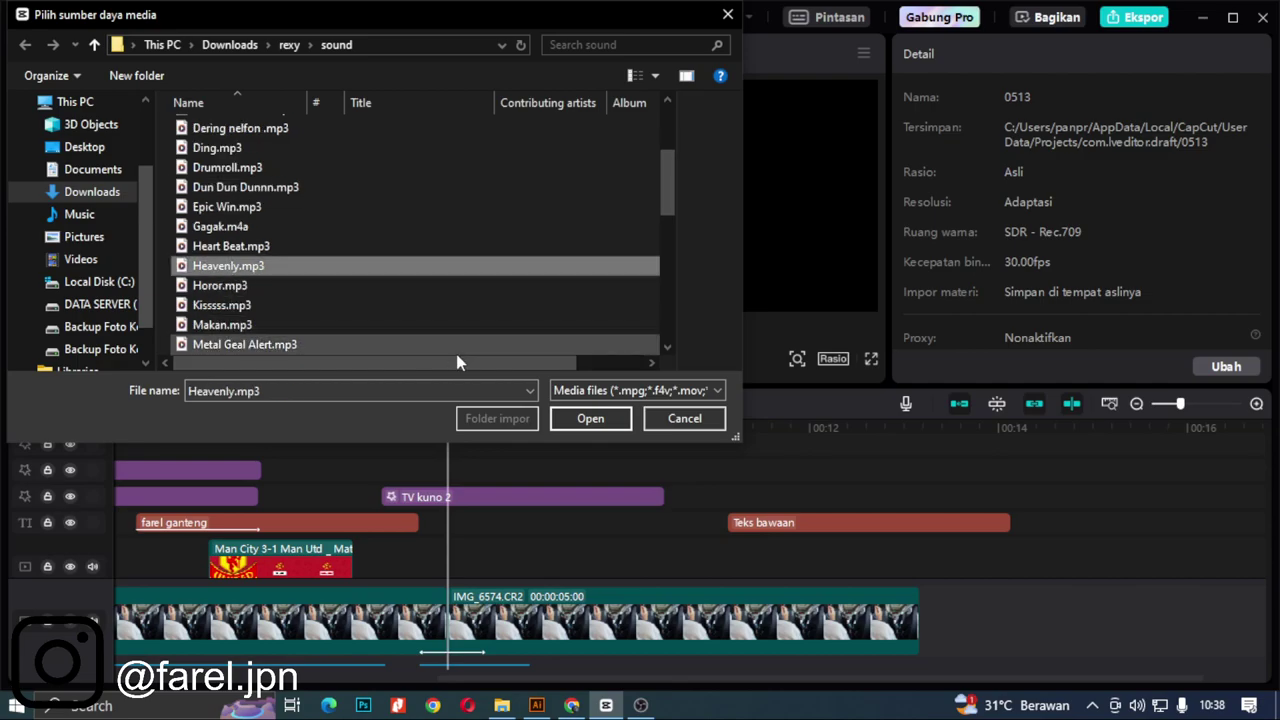
left_click(268, 249)
left_click(590, 418)
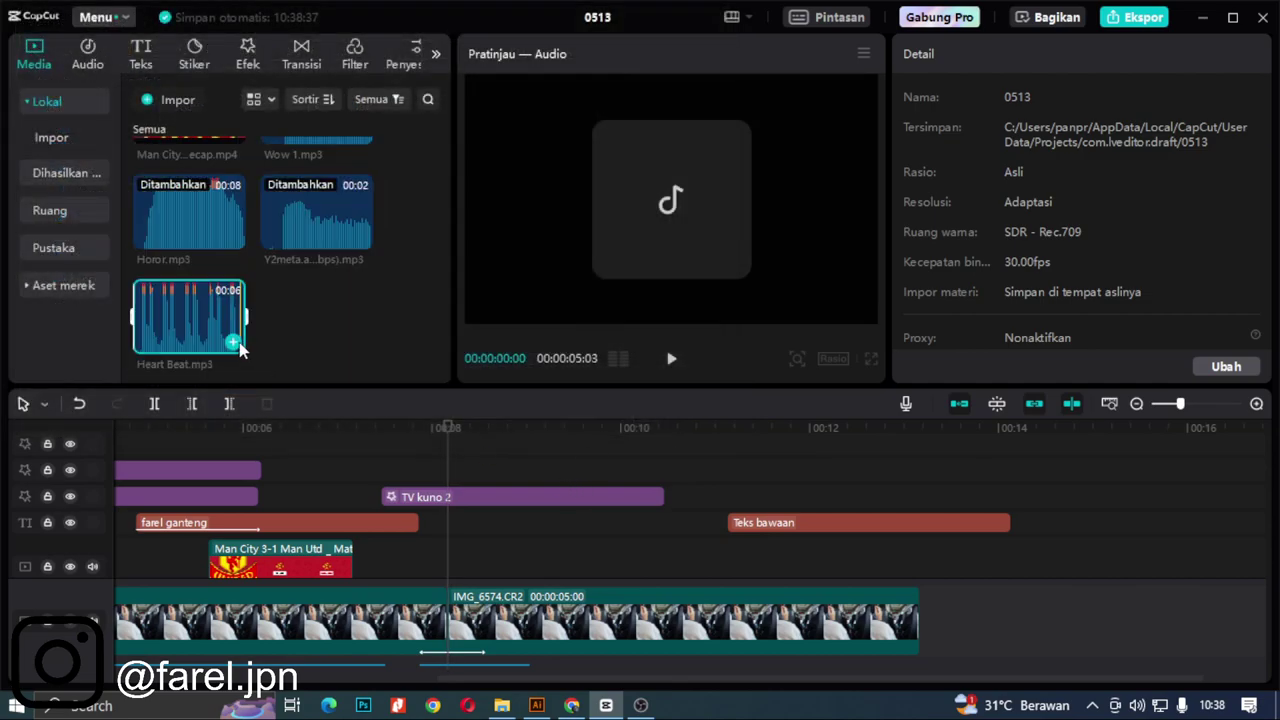
Step: Add Heart Beat.mp3 to the timeline from the start of the last IMG_6574 clip and play it back with the footage
left_click(236, 343)
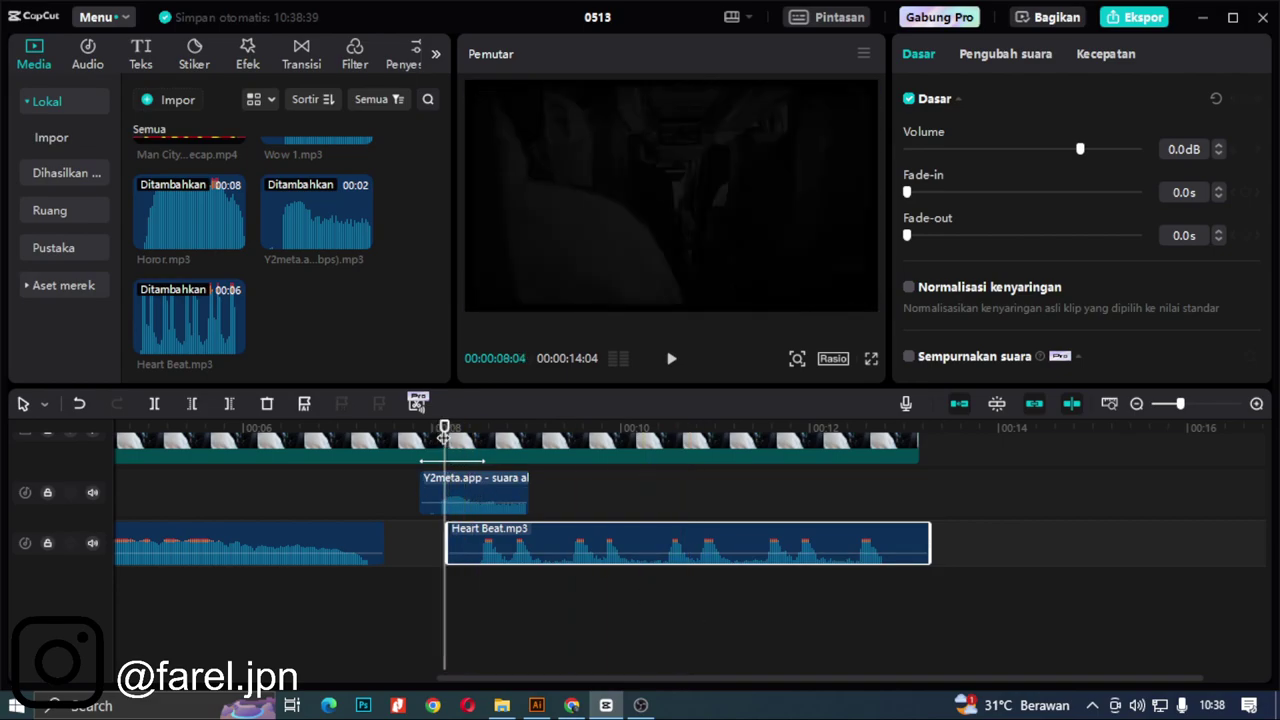
key("space")
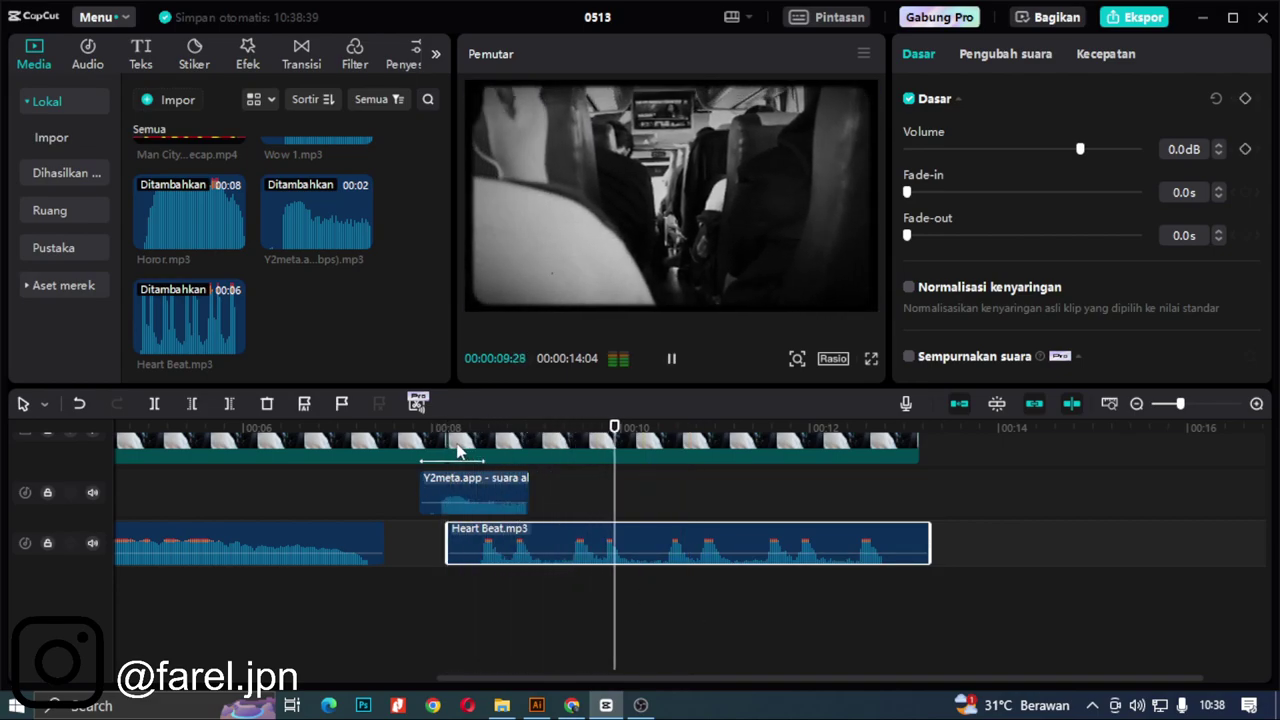
key("space")
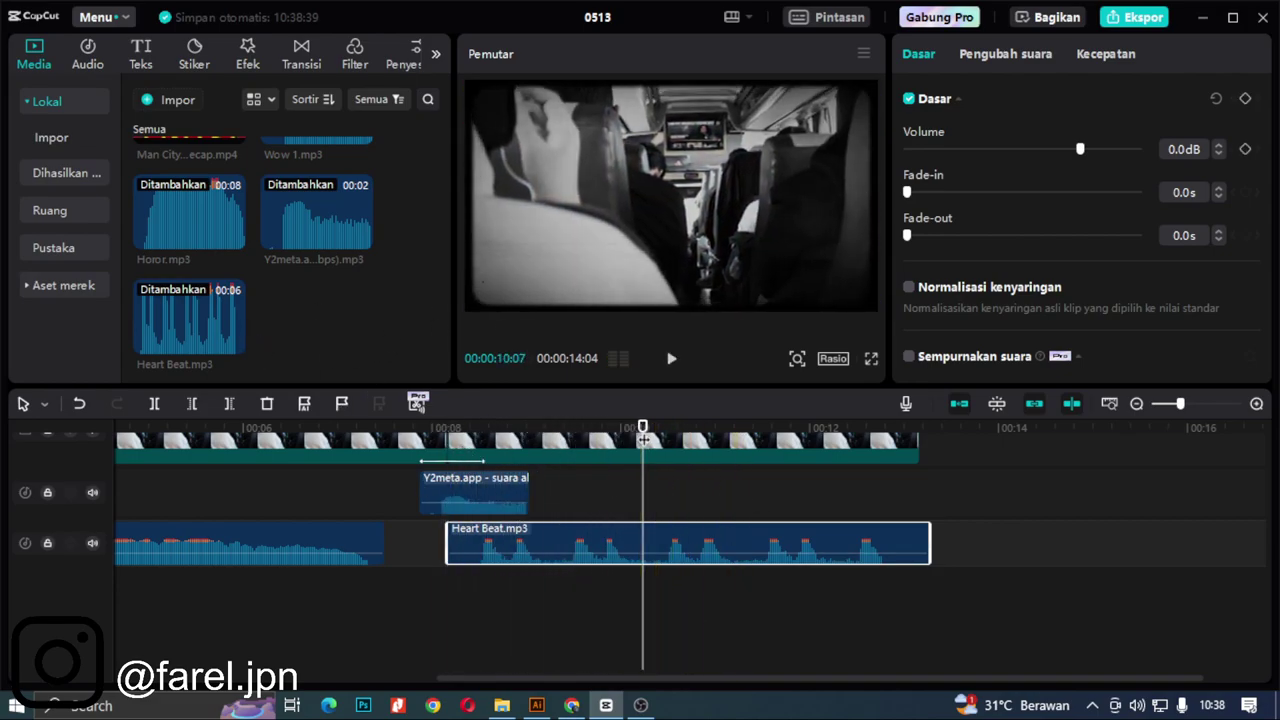
left_click(685, 425)
scroll(680, 470, "up", 5)
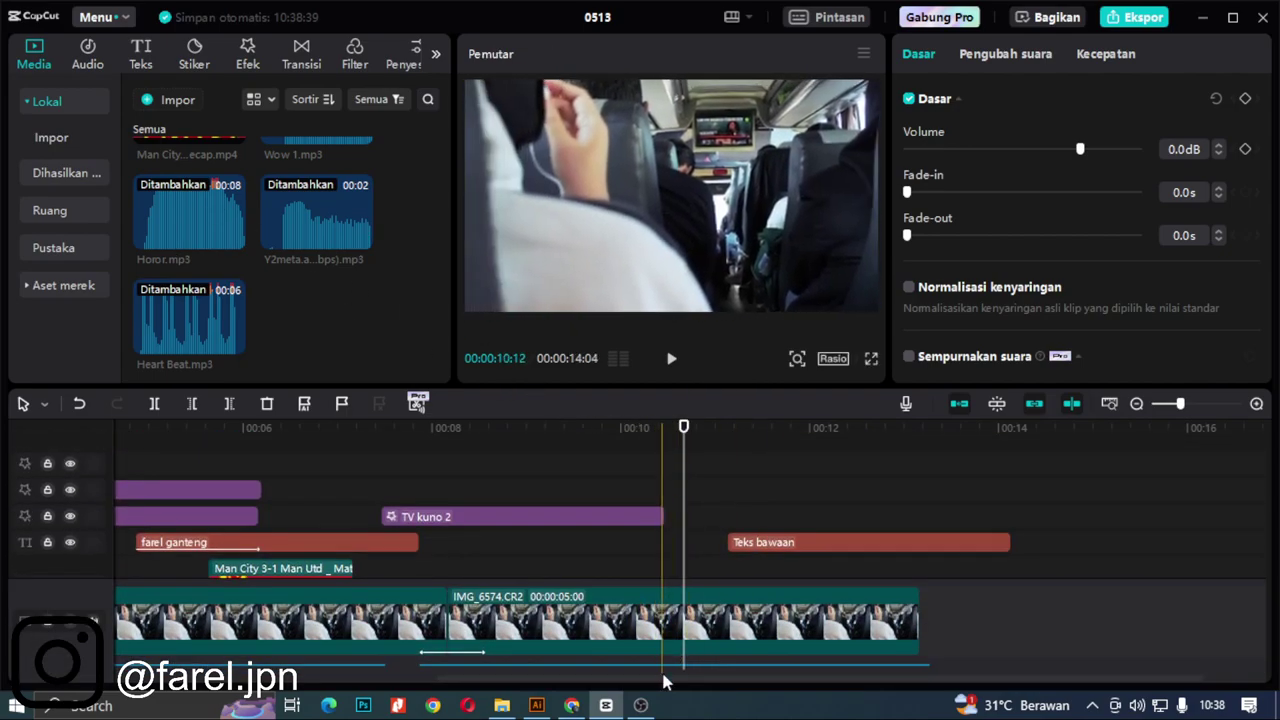
Step: Switch to OBS, move the Instagram logo and social handle text to mid-canvas, enlarge both and place them side by side
left_click(641, 705)
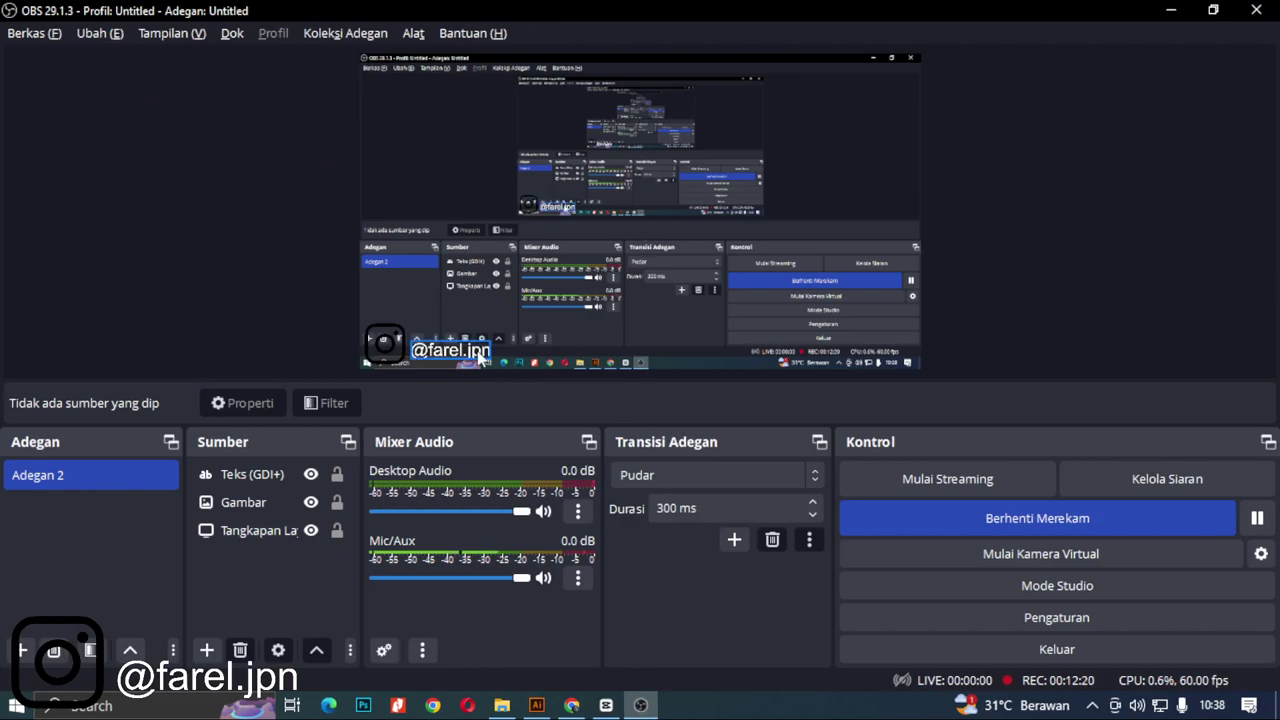
left_click_drag(384, 343, 485, 215)
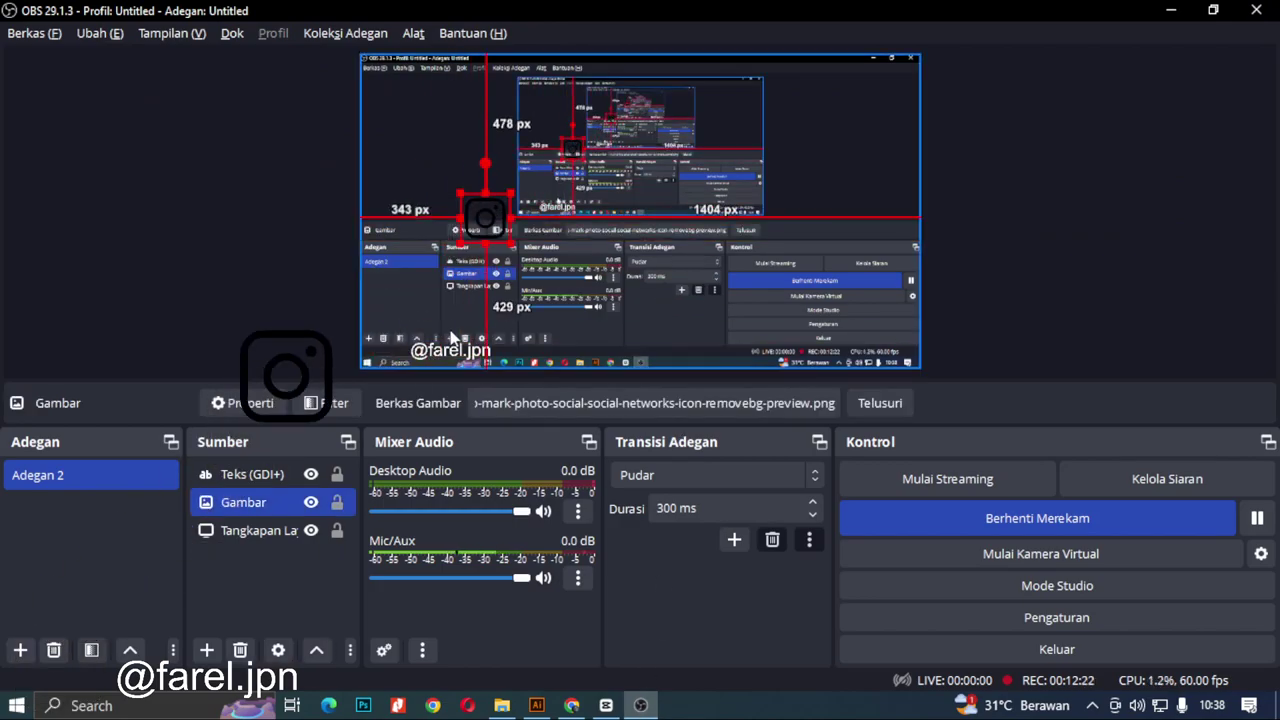
left_click_drag(462, 362, 863, 262)
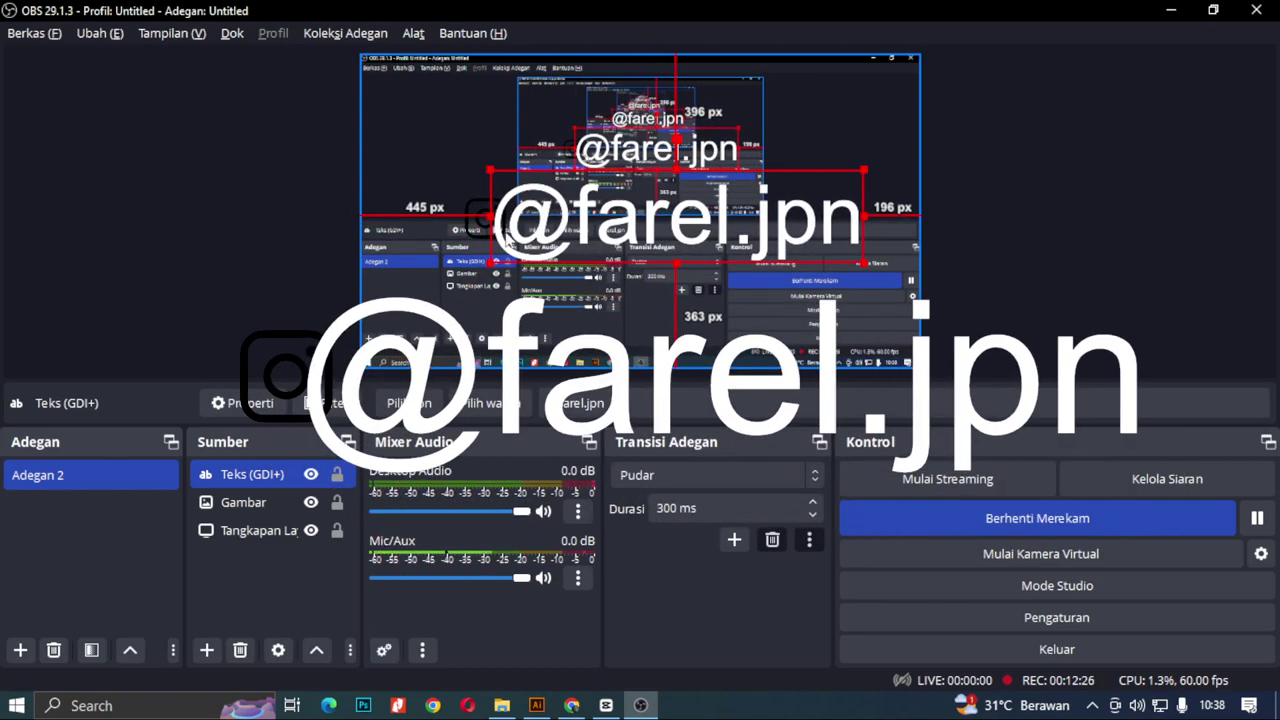
left_click(438, 222)
left_click_drag(462, 236, 490, 272)
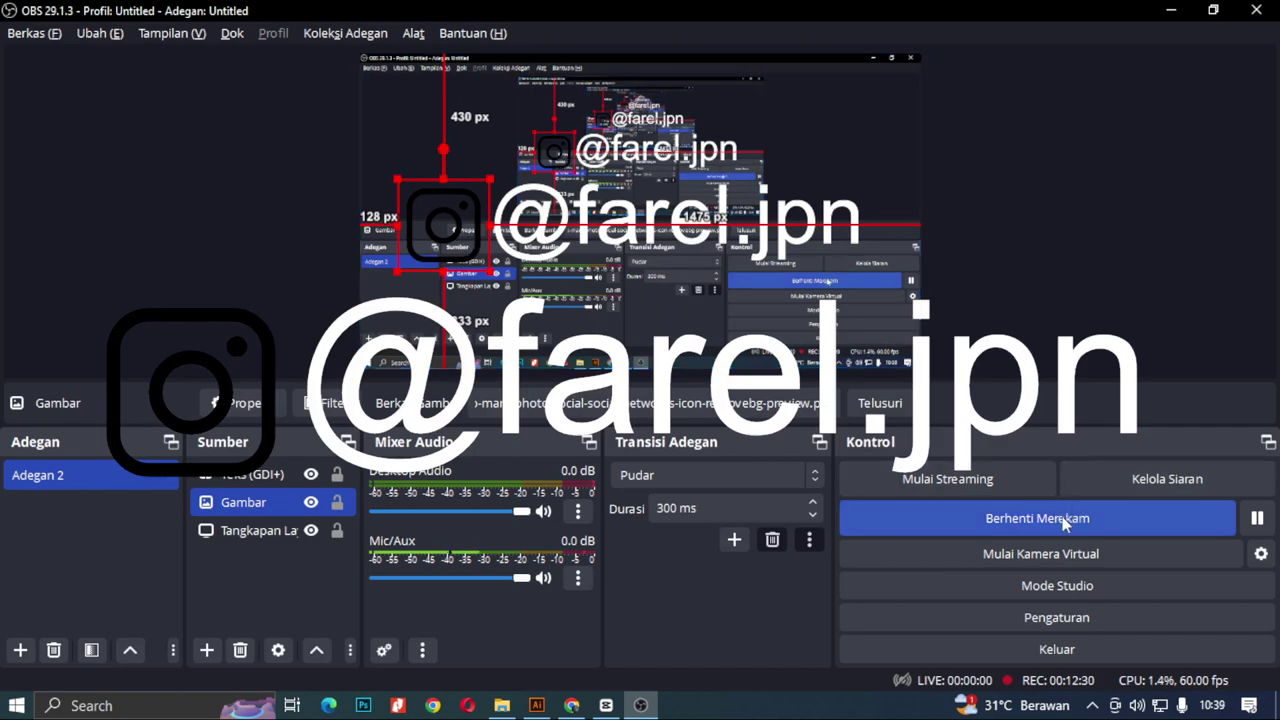